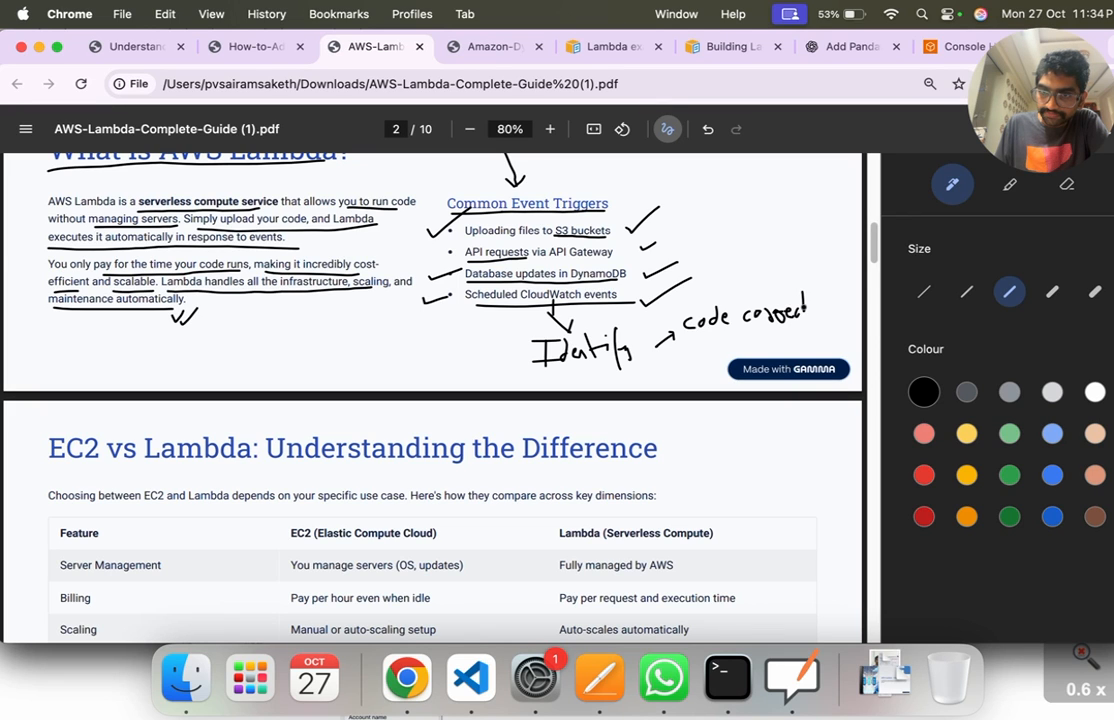
# Step: Handwrite "or not" beneath the "code correct" note and underline the heading "EC2 vs Lambda: Understanding the Difference"
pyautogui.moveTo(685, 346); pyautogui.dragTo(745, 337)
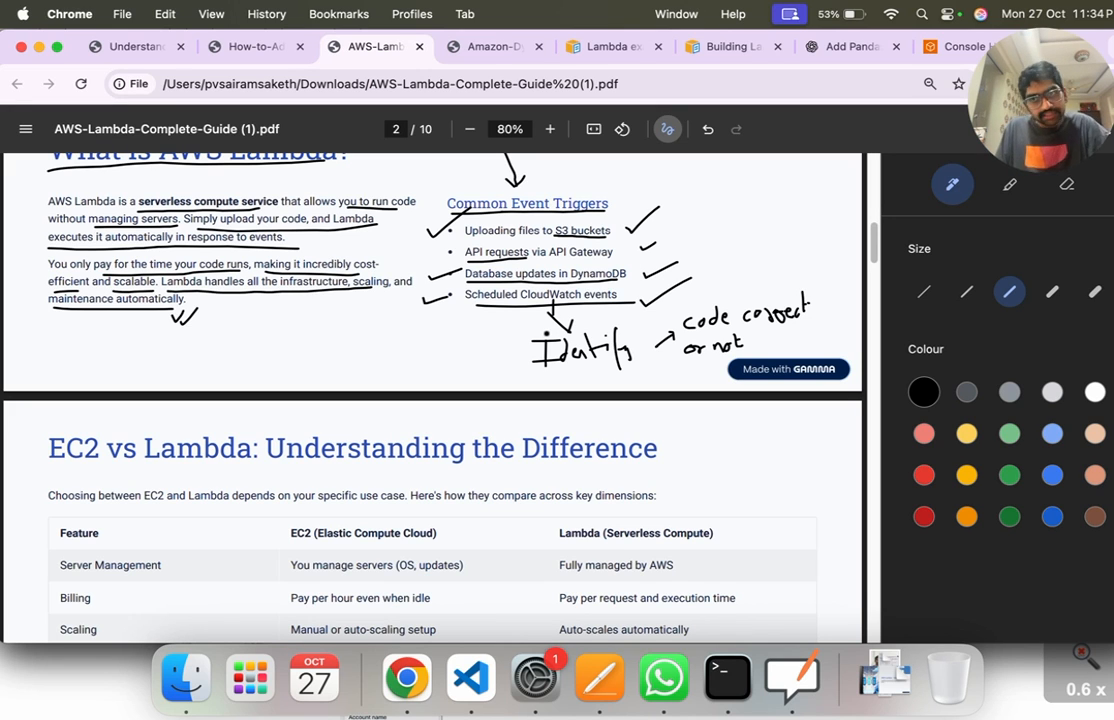
pyautogui.scroll(-3, 600, 325)
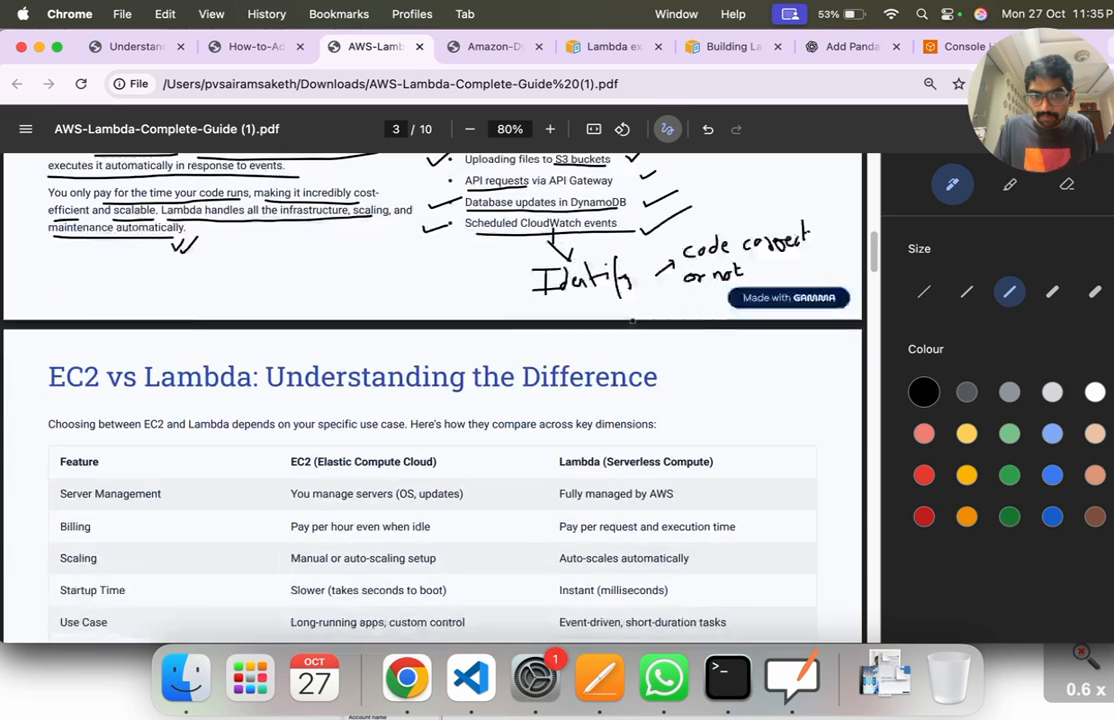
pyautogui.scroll(-2, 630, 319)
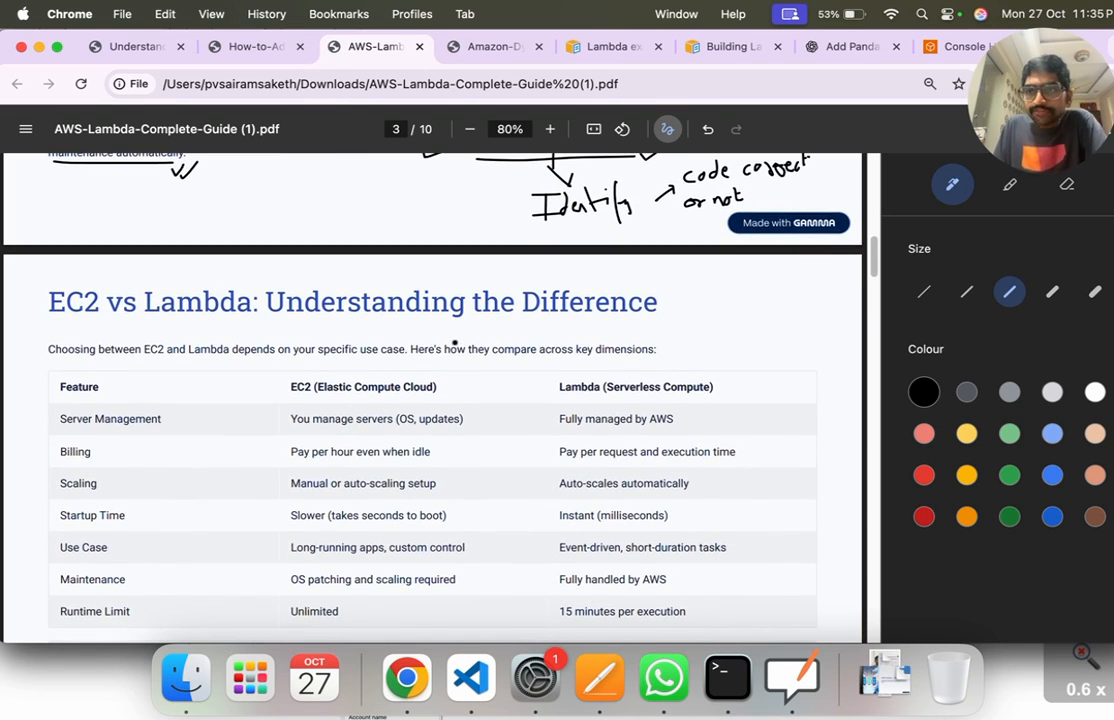
pyautogui.moveTo(49, 318); pyautogui.dragTo(716, 294)
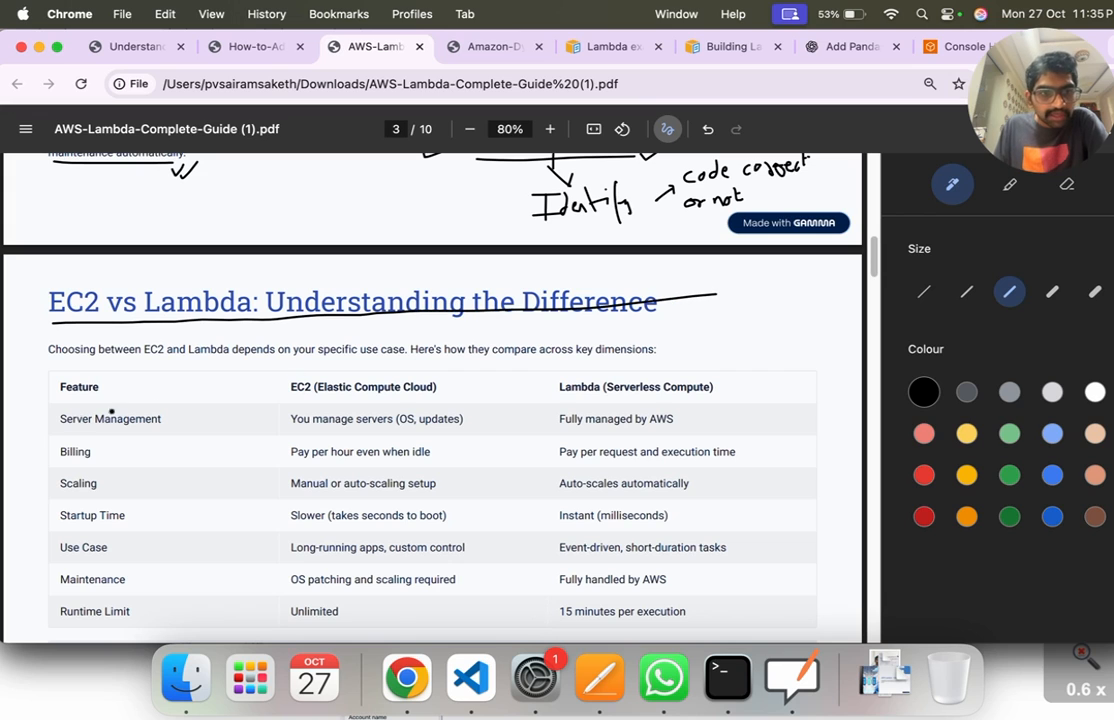
# Step: Draw a tick beside Server Management and underline the EC2 and Lambda entries in the Server Management and Billing rows
pyautogui.moveTo(33, 414); pyautogui.dragTo(80, 390)
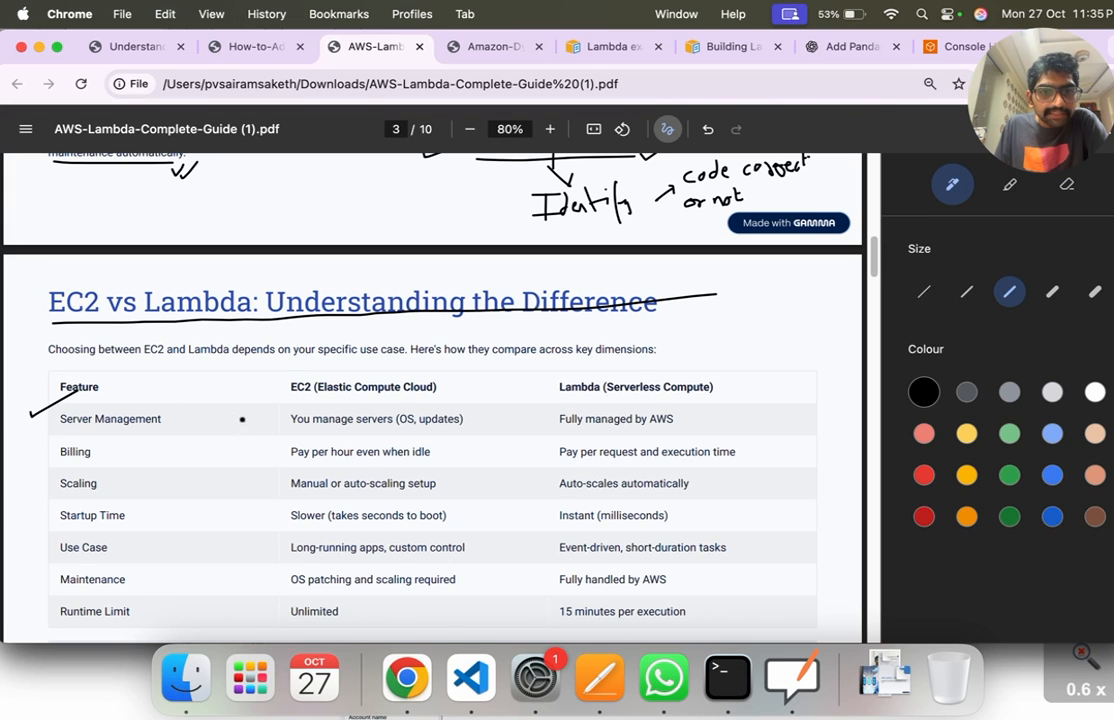
pyautogui.moveTo(292, 433); pyautogui.dragTo(474, 432)
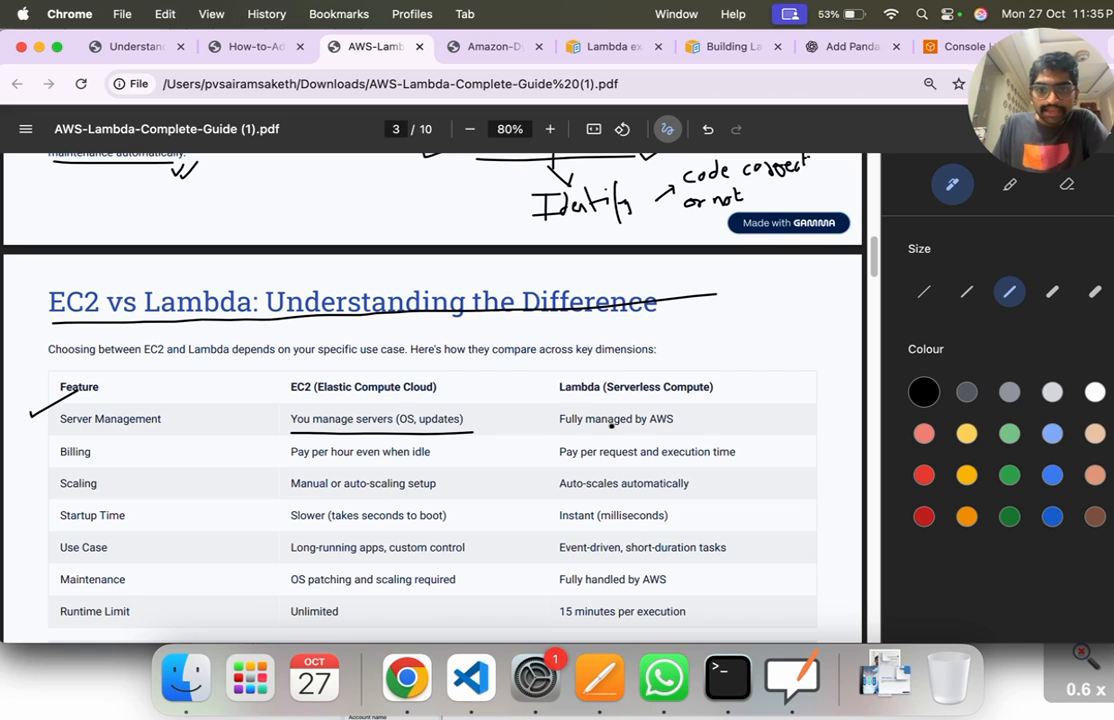
pyautogui.moveTo(560, 433); pyautogui.dragTo(686, 432)
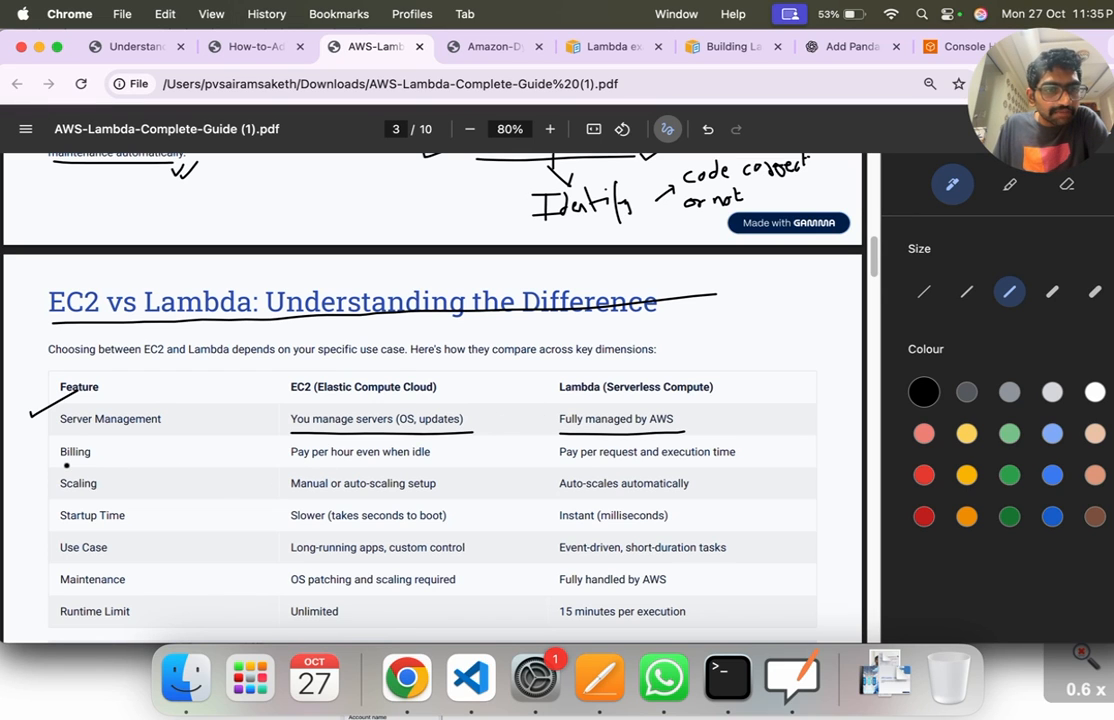
pyautogui.moveTo(290, 466); pyautogui.dragTo(420, 466)
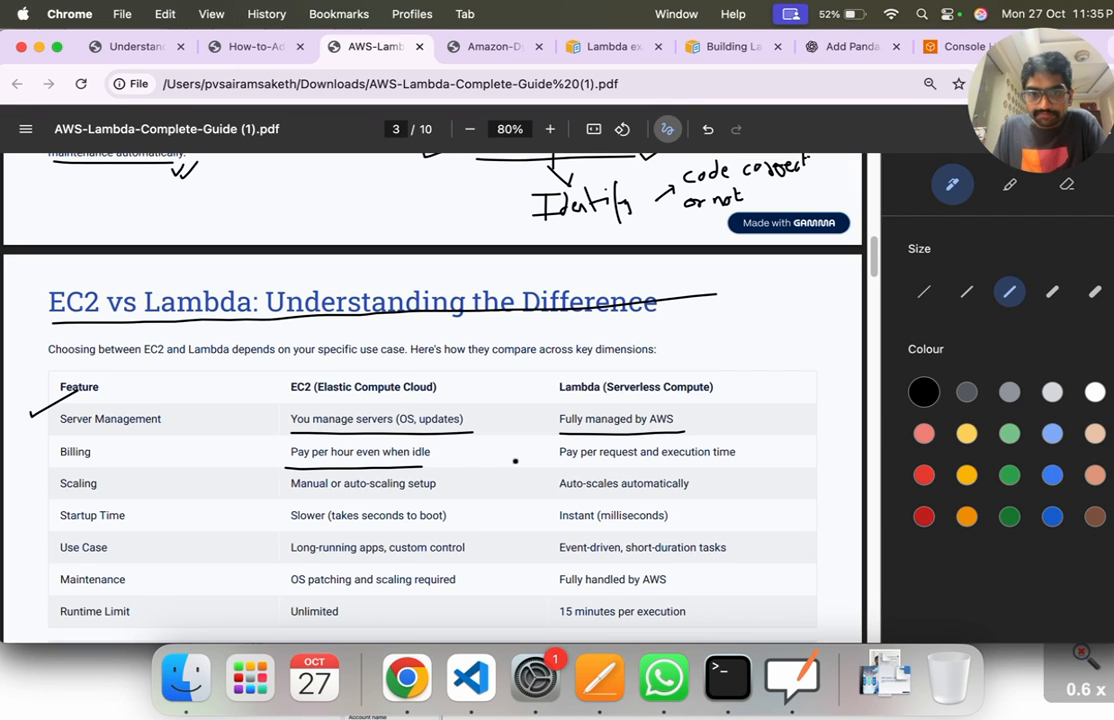
pyautogui.moveTo(561, 466); pyautogui.dragTo(762, 462)
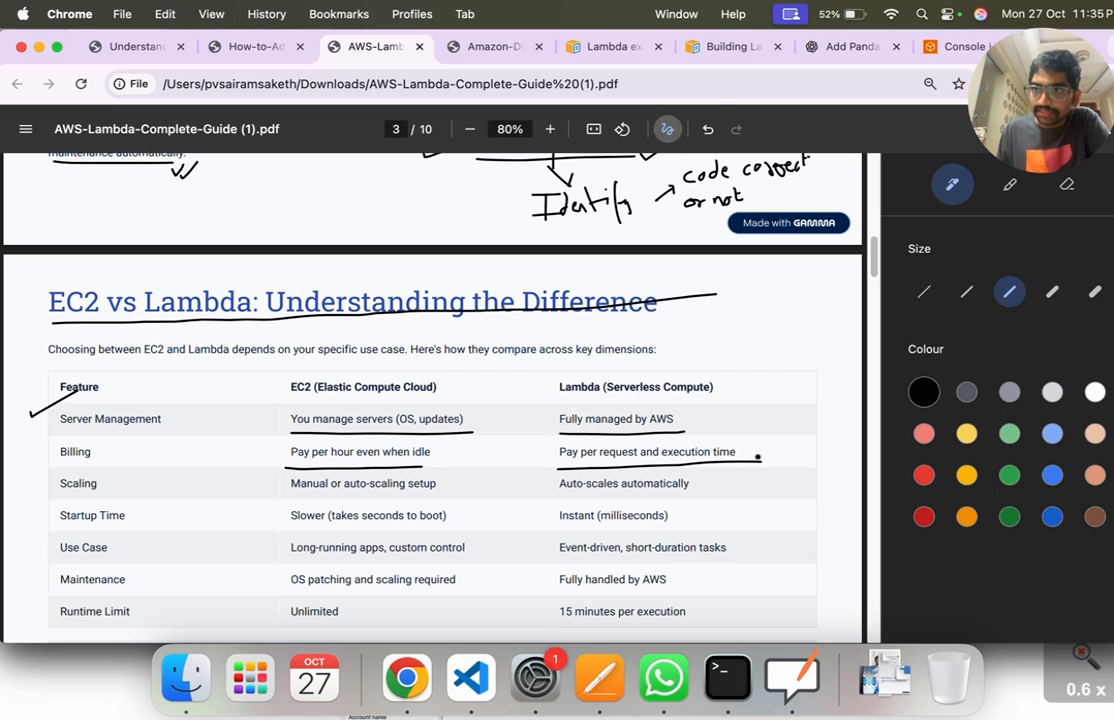
# Step: Underline the EC2 and Lambda entries in the Scaling and Startup Time rows of the comparison table
pyautogui.moveTo(293, 498); pyautogui.dragTo(431, 496)
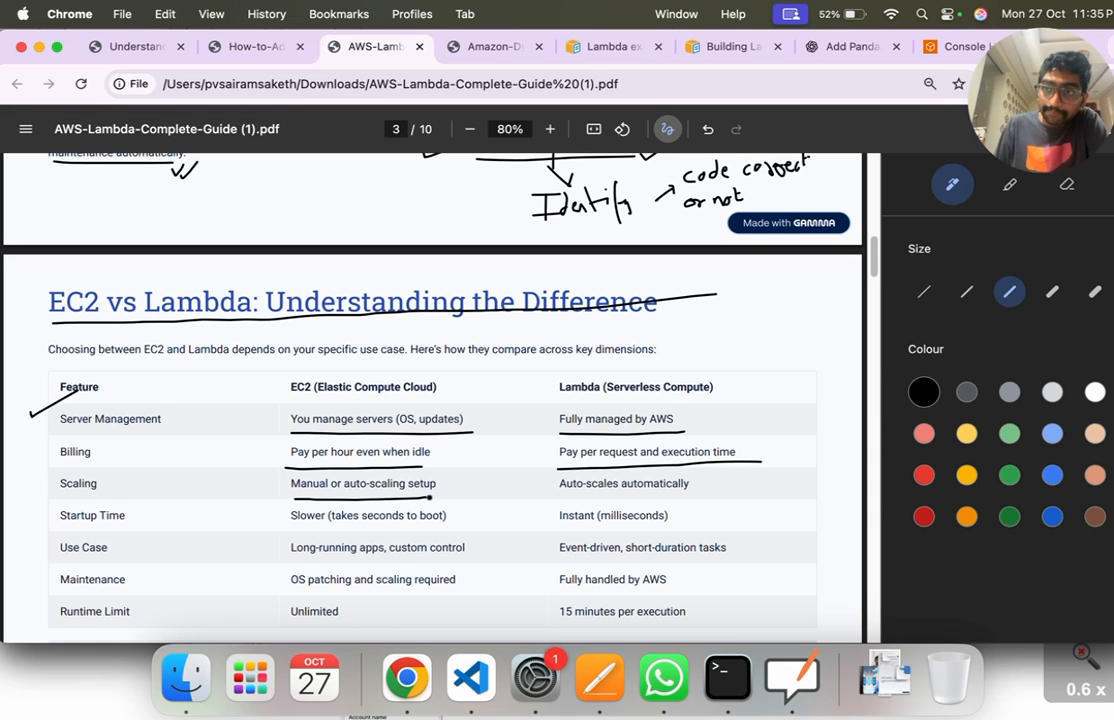
pyautogui.moveTo(559, 497); pyautogui.dragTo(690, 496)
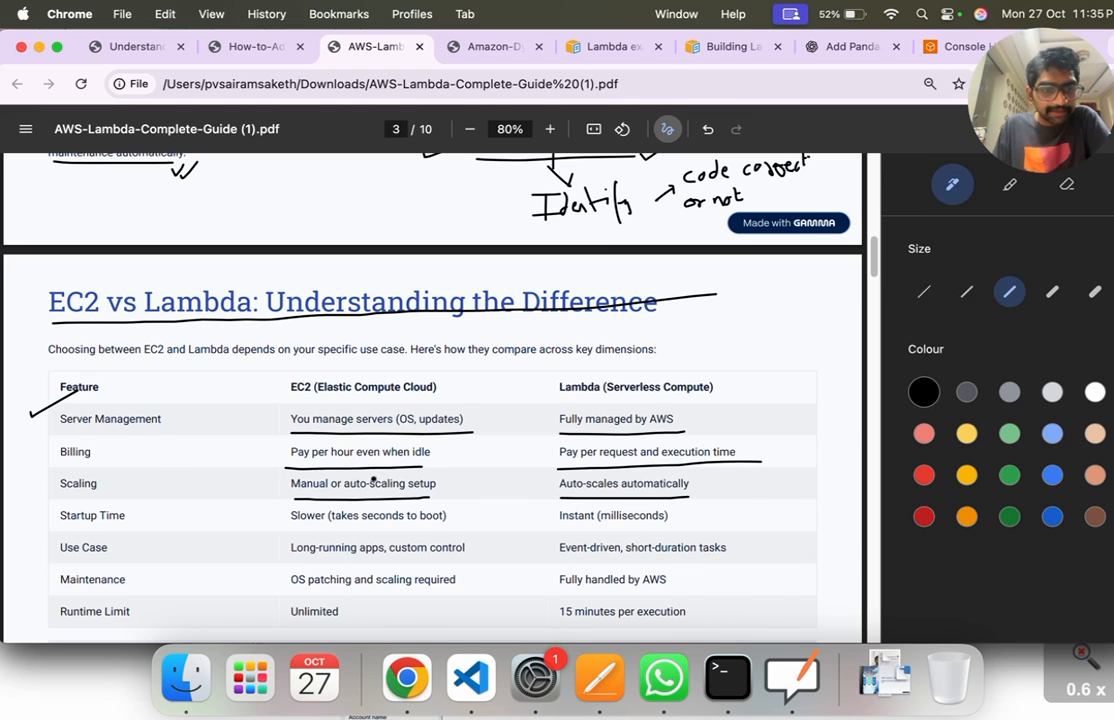
pyautogui.scroll(-1, 374, 479)
pyautogui.moveTo(291, 524); pyautogui.dragTo(432, 524)
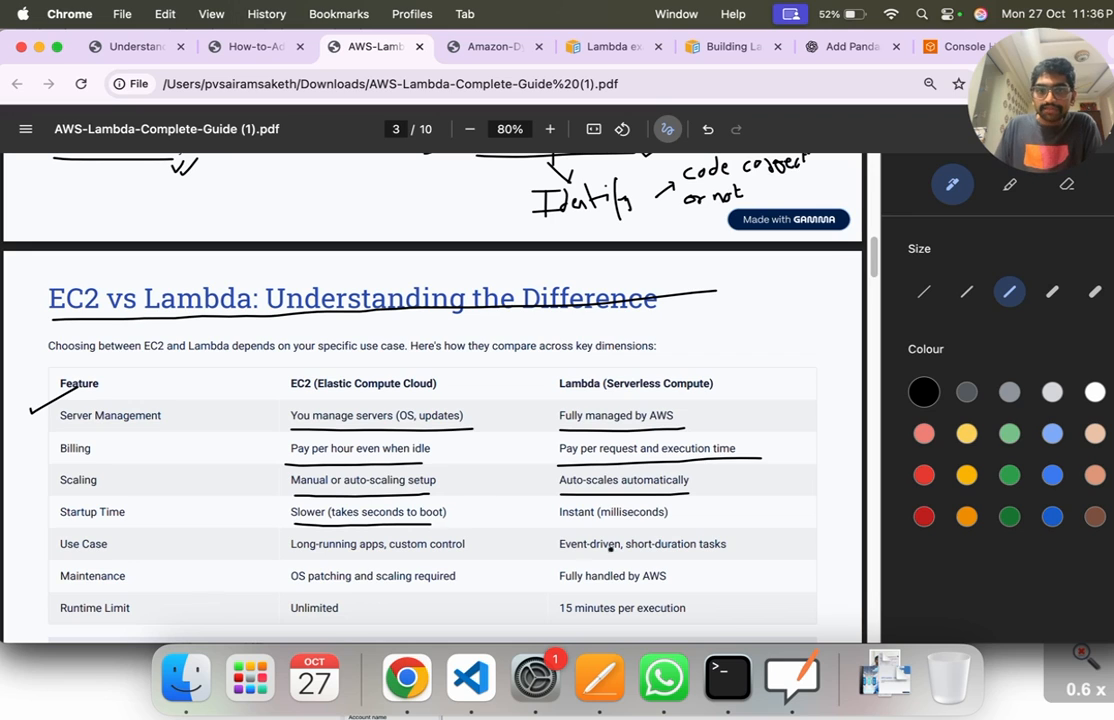
pyautogui.moveTo(560, 528); pyautogui.dragTo(657, 528)
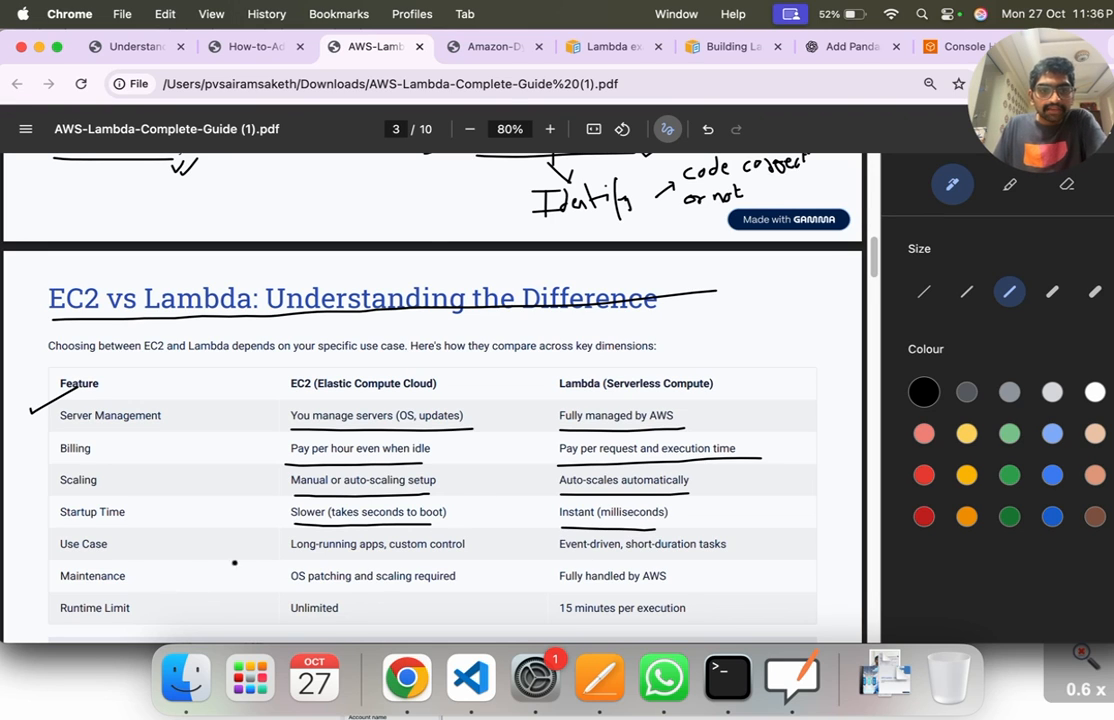
# Step: Underline both Use Case entries, then underline the EC2 Maintenance entry and tick both Maintenance entries
pyautogui.moveTo(291, 561); pyautogui.dragTo(456, 561)
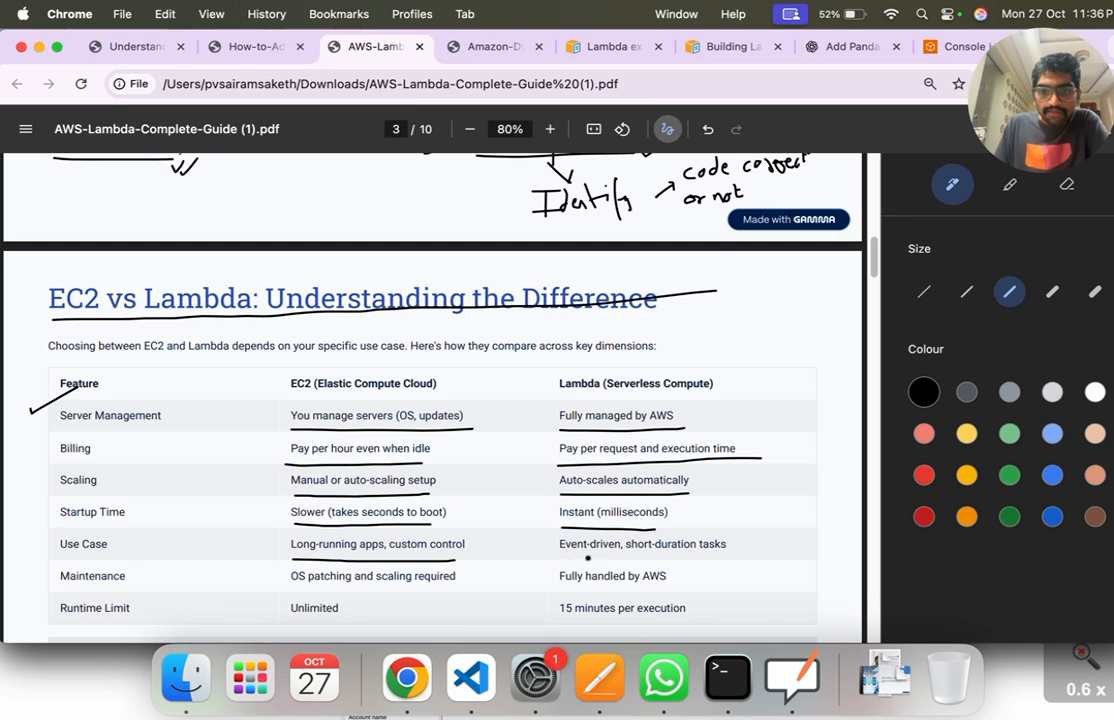
pyautogui.moveTo(560, 561); pyautogui.dragTo(727, 553)
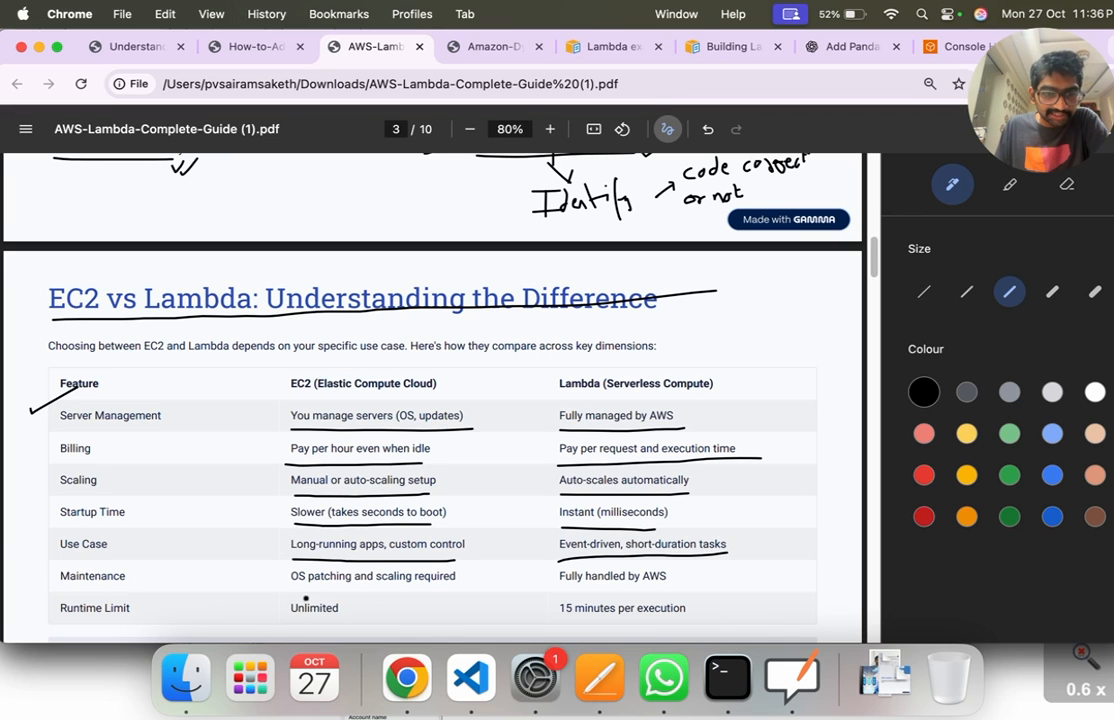
pyautogui.moveTo(295, 590); pyautogui.dragTo(451, 588)
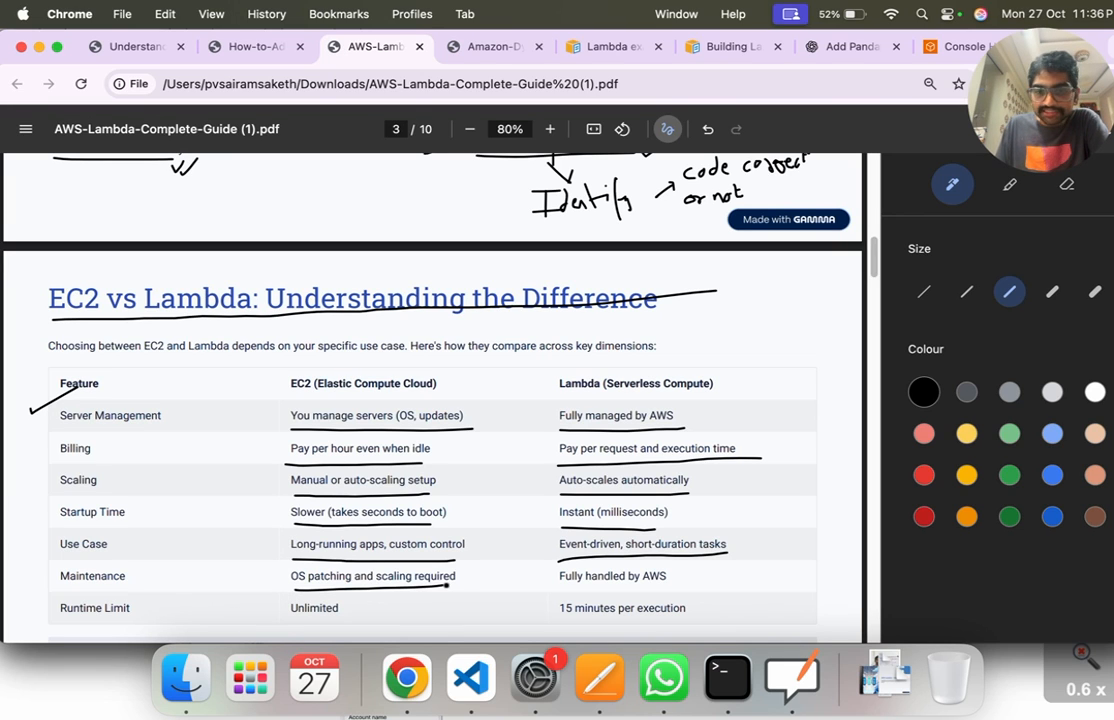
pyautogui.moveTo(268, 579); pyautogui.dragTo(288, 565)
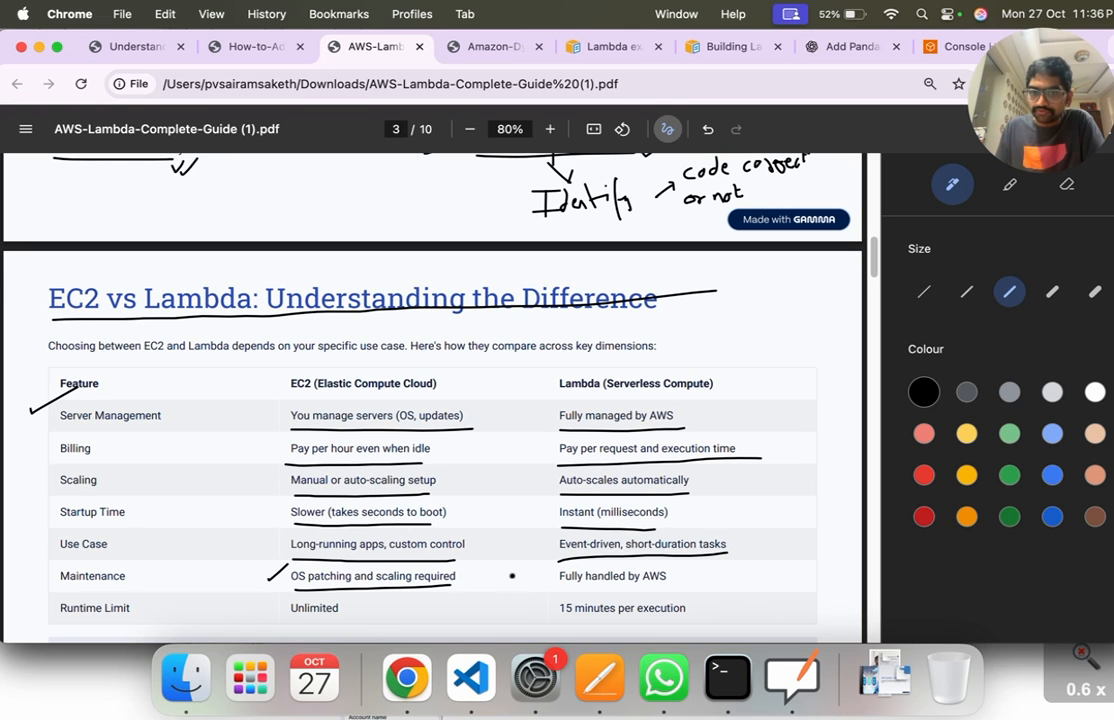
pyautogui.moveTo(528, 571); pyautogui.dragTo(552, 563)
# Step: Underline "Unlimited" and "15 minutes per execution" in the Runtime Limit row
pyautogui.scroll(-2, 430, 420)
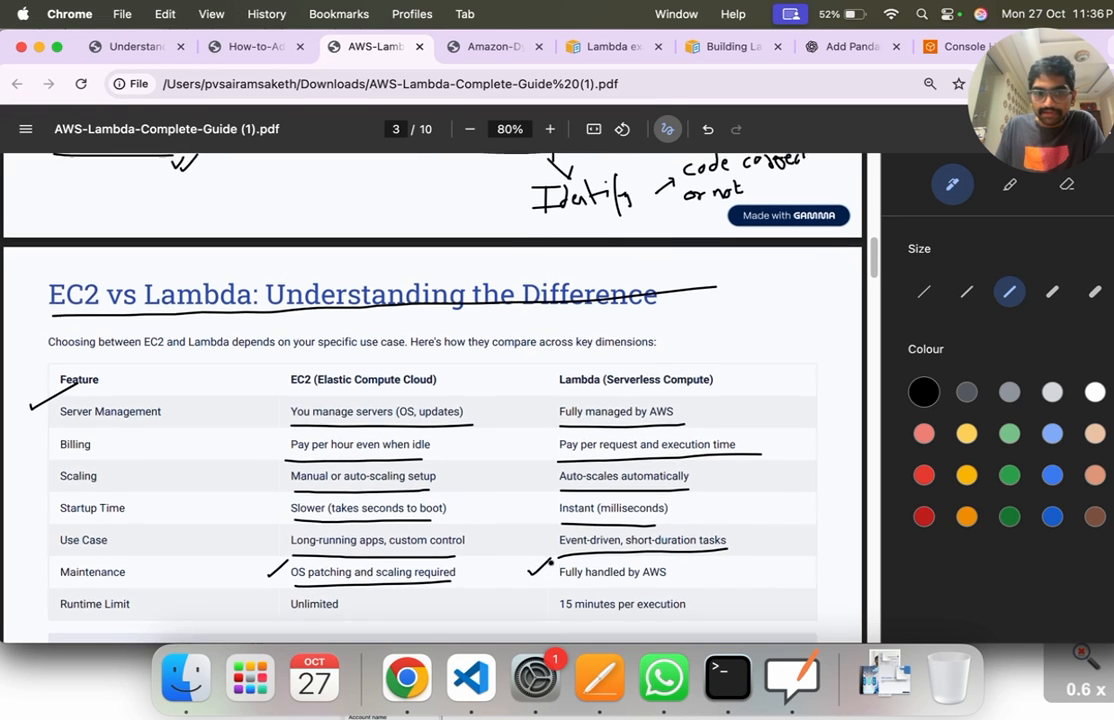
pyautogui.moveTo(291, 598); pyautogui.dragTo(341, 597)
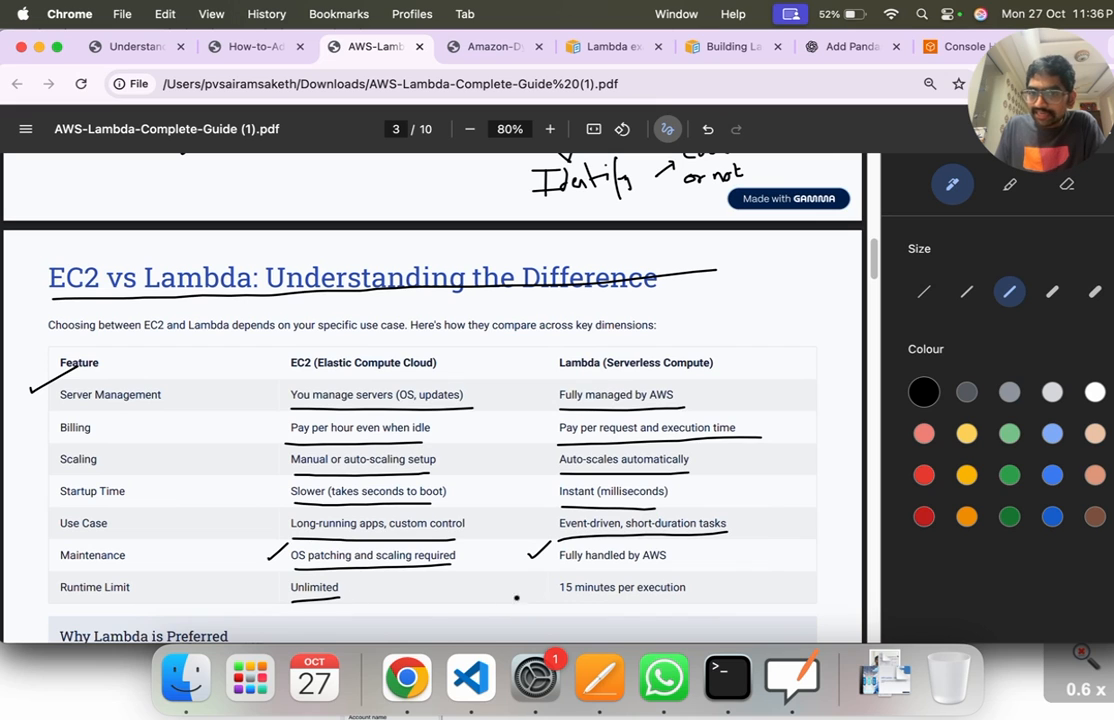
pyautogui.moveTo(559, 598); pyautogui.dragTo(670, 597)
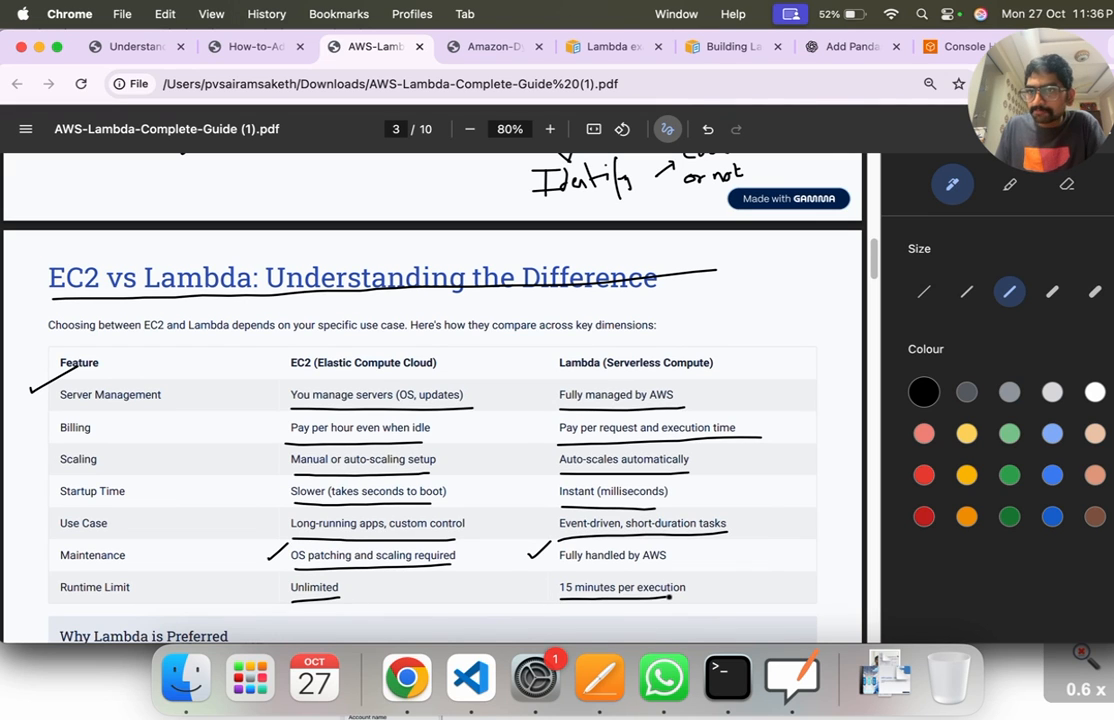
# Step: Tick the "Why Lambda is Preferred" heading, and underline and tick each of its four bullet points
pyautogui.scroll(-3, 669, 595)
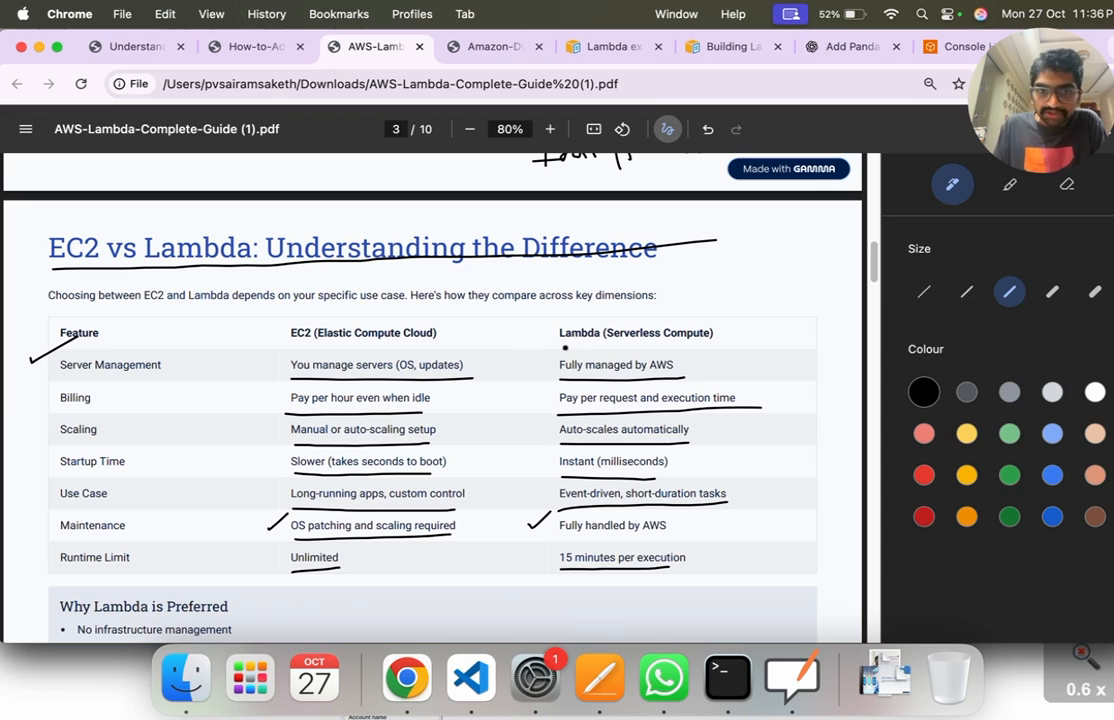
pyautogui.scroll(-1, 337, 455)
pyautogui.scroll(-10, 337, 453)
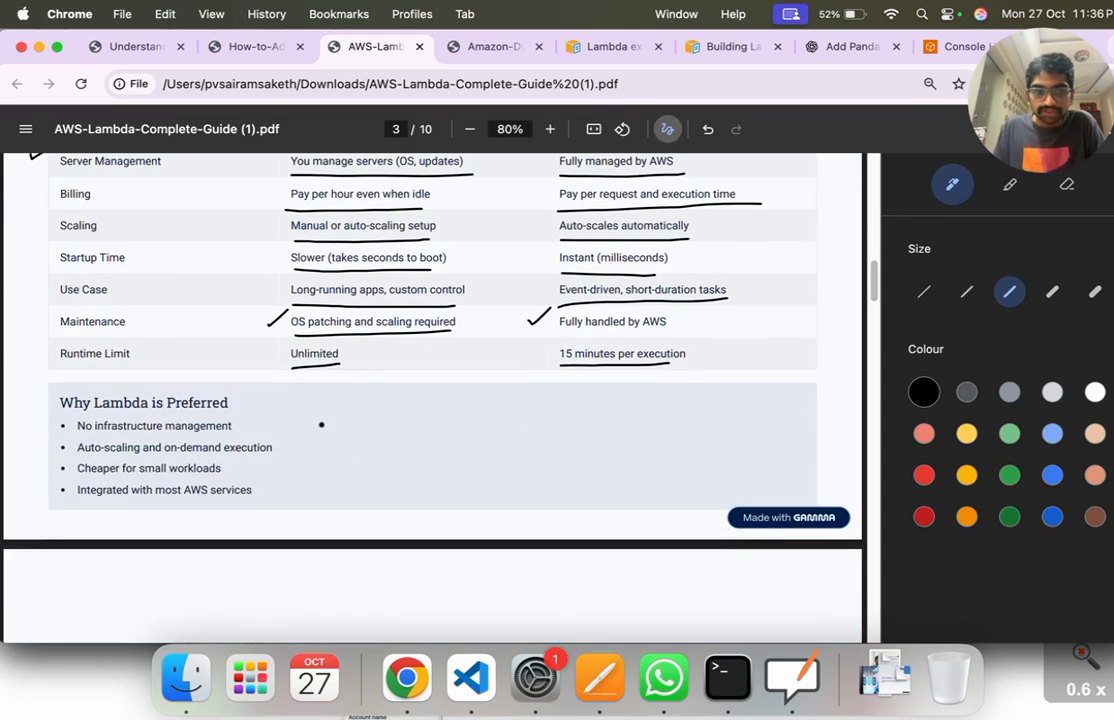
pyautogui.moveTo(248, 398); pyautogui.dragTo(262, 393)
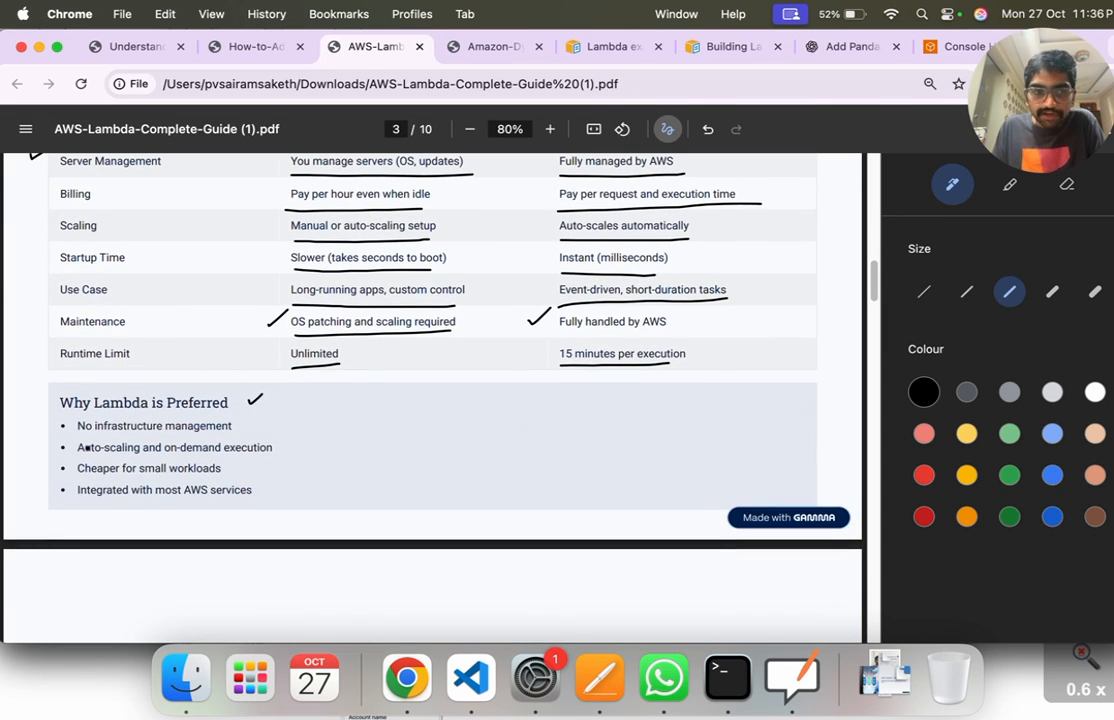
pyautogui.moveTo(81, 436)
pyautogui.mouseDown()
pyautogui.moveTo(260, 433)
pyautogui.moveTo(274, 418)
pyautogui.mouseUp()
pyautogui.moveTo(83, 457)
pyautogui.mouseDown()
pyautogui.moveTo(260, 453)
pyautogui.moveTo(329, 423)
pyautogui.mouseUp()
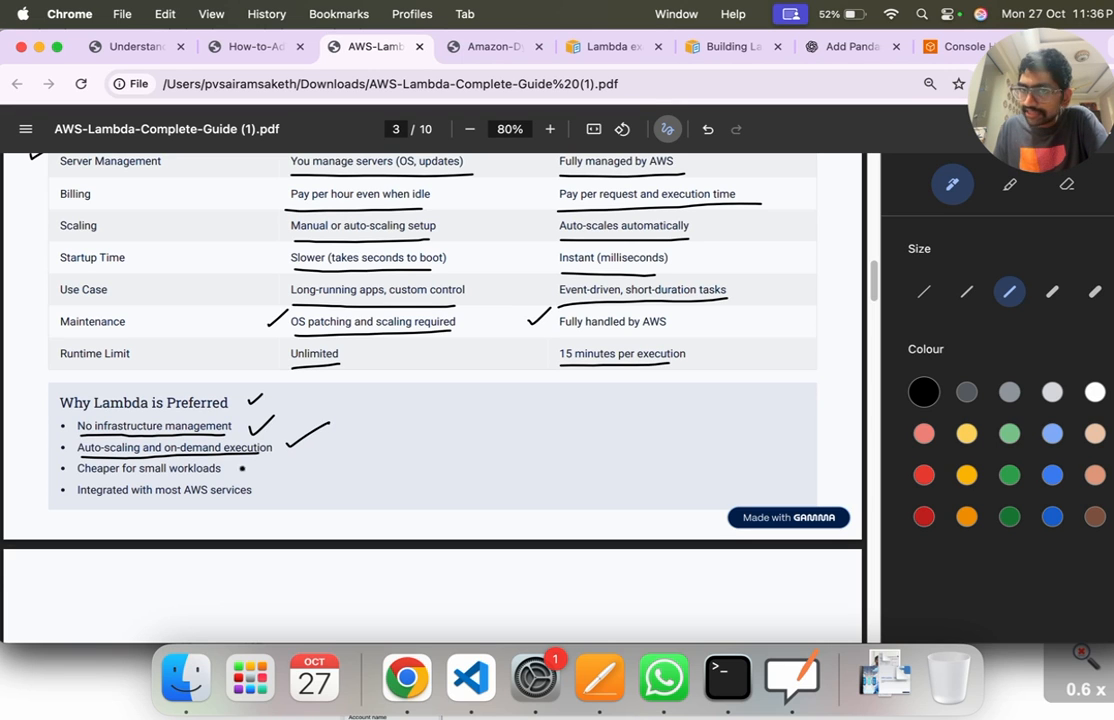
pyautogui.moveTo(78, 480)
pyautogui.mouseDown()
pyautogui.moveTo(214, 478)
pyautogui.moveTo(264, 455)
pyautogui.mouseUp()
pyautogui.moveTo(136, 503)
pyautogui.mouseDown()
pyautogui.moveTo(246, 500)
pyautogui.moveTo(323, 462)
pyautogui.mouseUp()
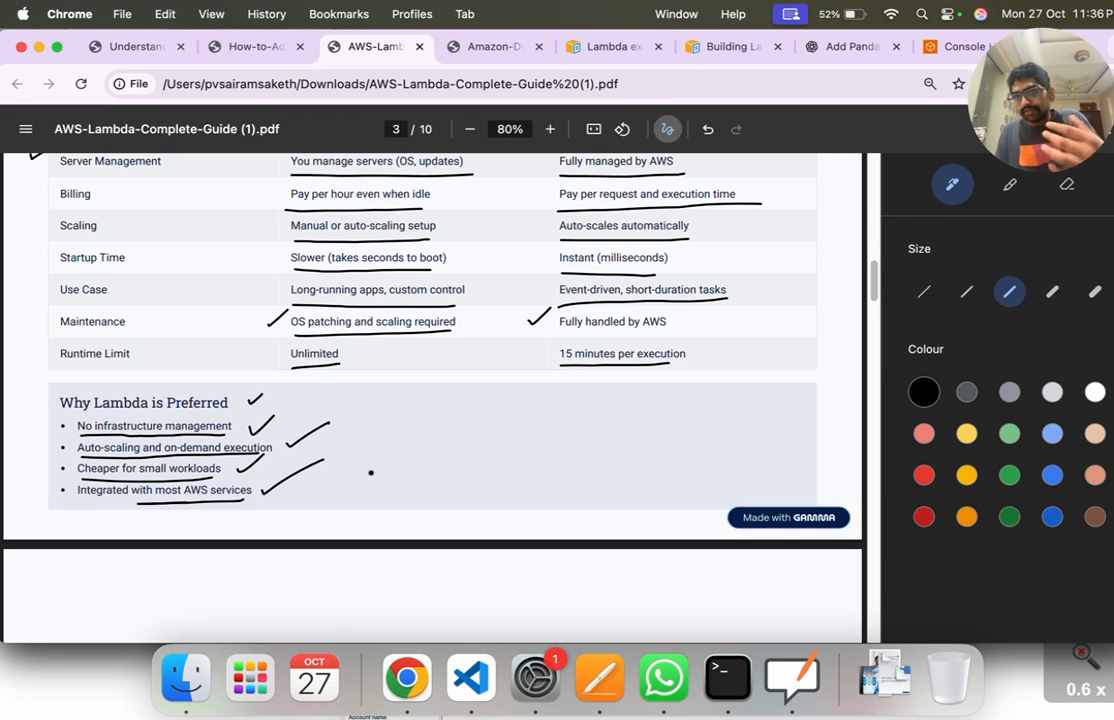
# Step: Underline the page 4 heading "Creating Your First Lambda Function"
pyautogui.scroll(-2, 371, 471)
pyautogui.scroll(-1, 372, 474)
pyautogui.scroll(1, 372, 473)
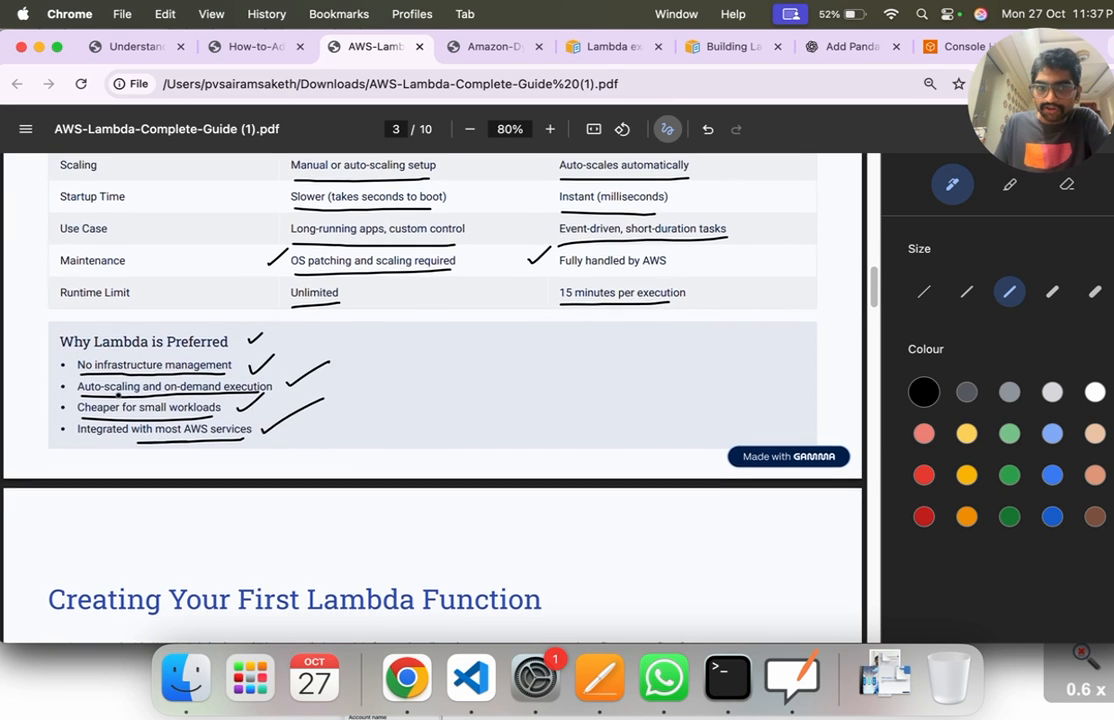
pyautogui.scroll(-6, 245, 467)
pyautogui.scroll(1, 174, 403)
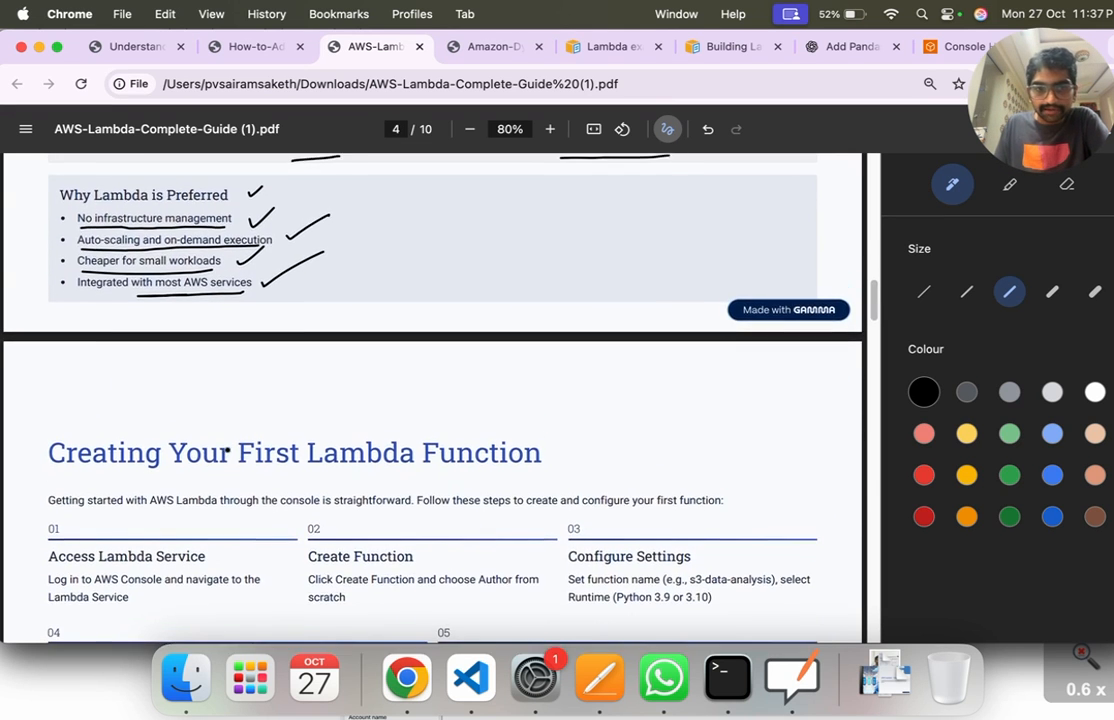
pyautogui.scroll(-6, 224, 450)
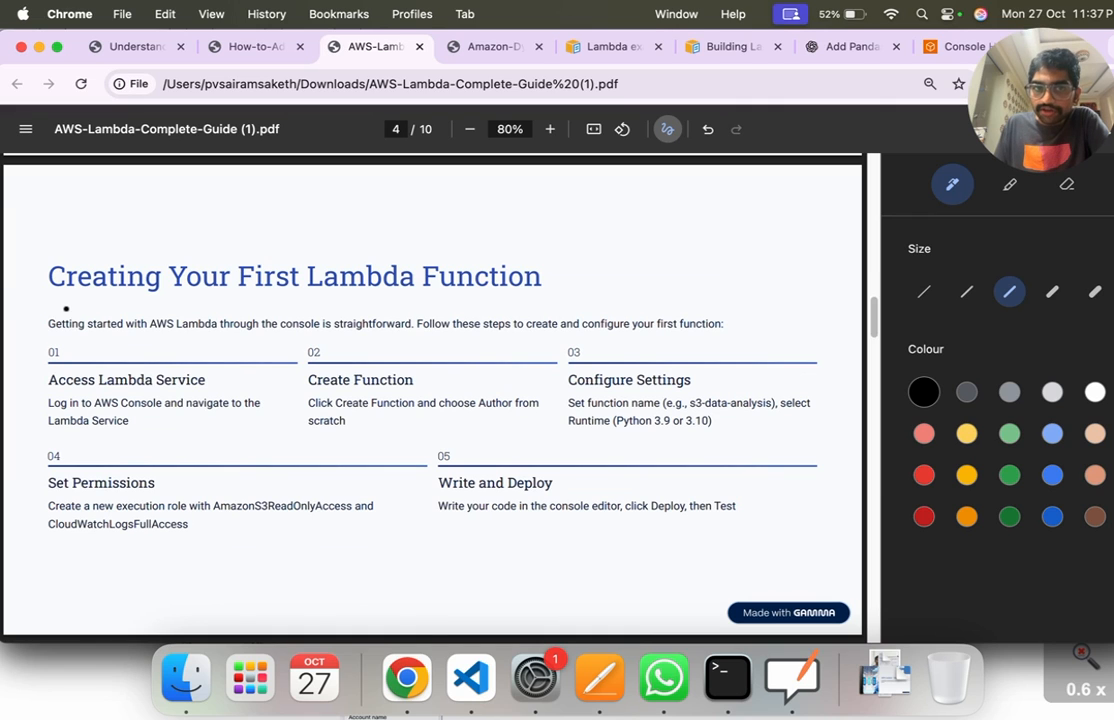
pyautogui.moveTo(48, 298); pyautogui.dragTo(528, 287)
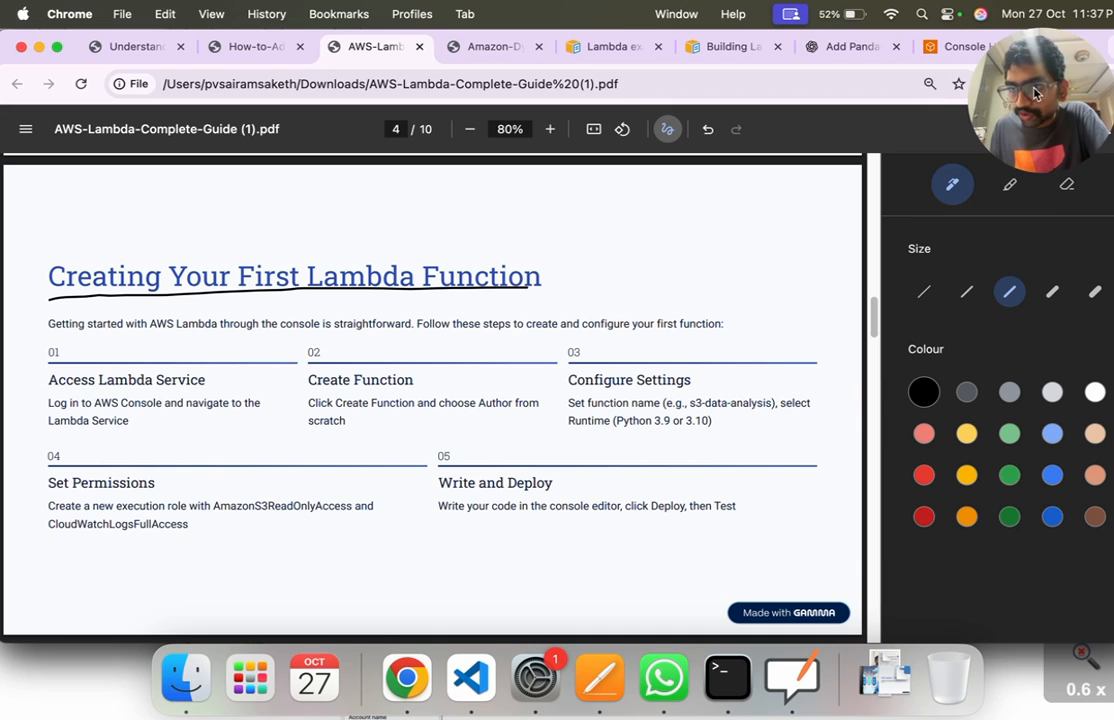
# Step: Switch to the AWS console, search for "lambda" and add the Lambda service to the favorites
pyautogui.click(960, 46)
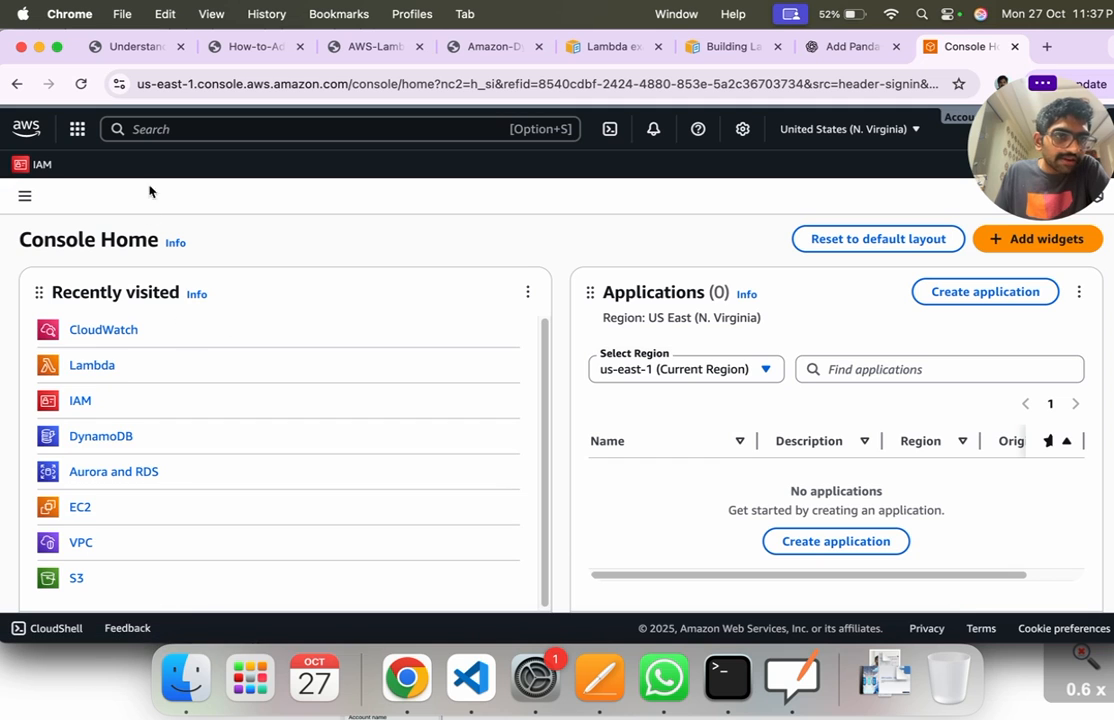
pyautogui.click(148, 132)
pyautogui.write('lambda')
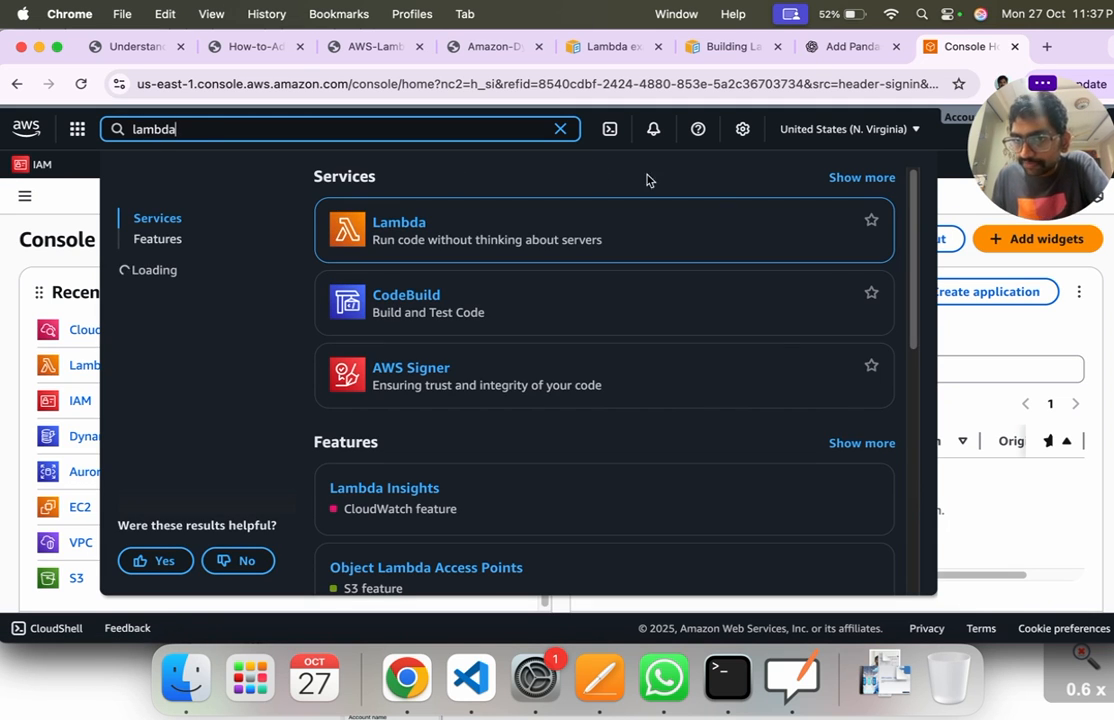
pyautogui.click(871, 224)
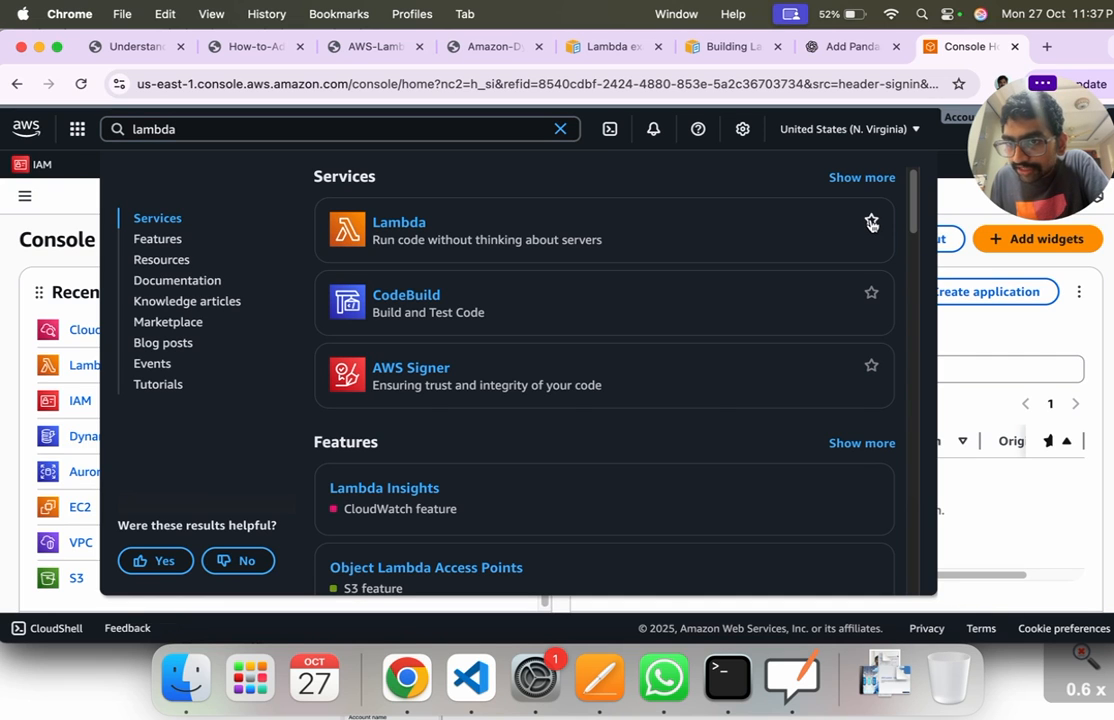
pyautogui.click(58, 197)
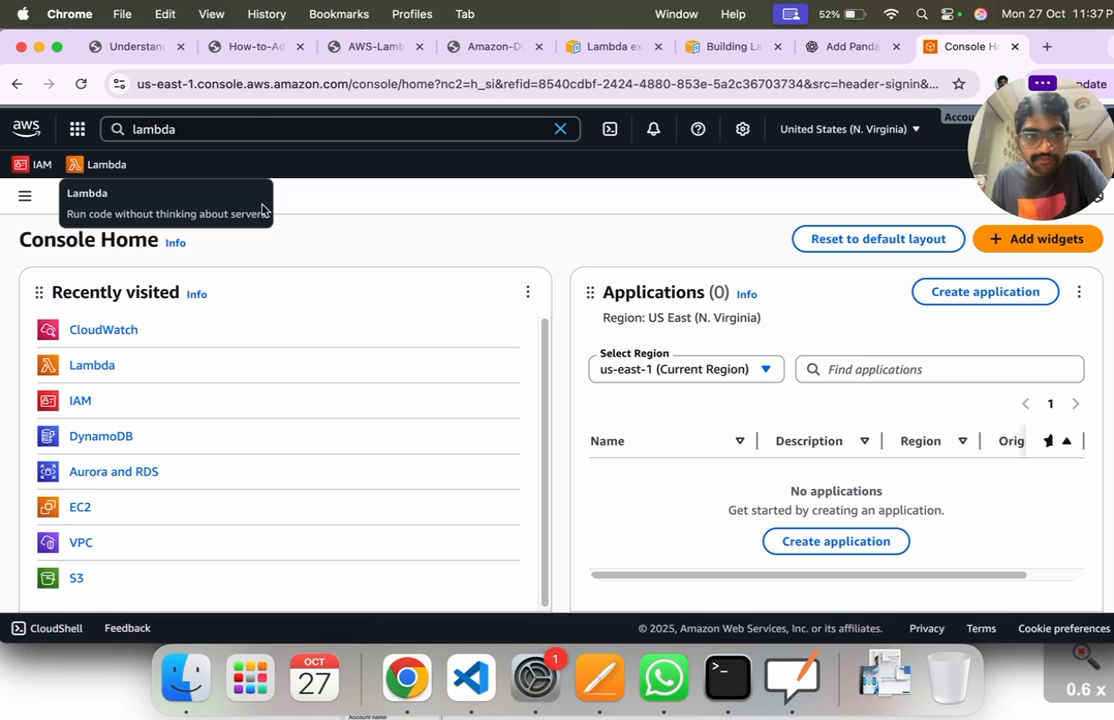
# Step: Open the Lambda service from the favorites and view its introduction page down to "How it works"
pyautogui.click(246, 131)
pyautogui.press('Escape')
pyautogui.click(90, 166)
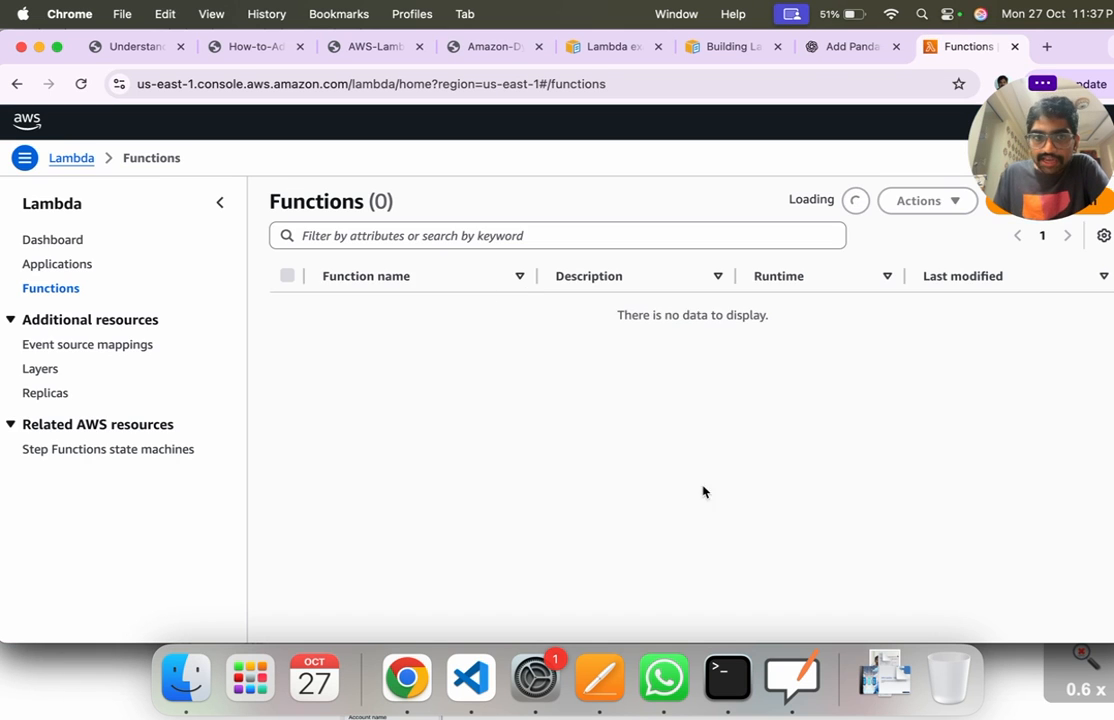
pyautogui.scroll(-1, 600, 375)
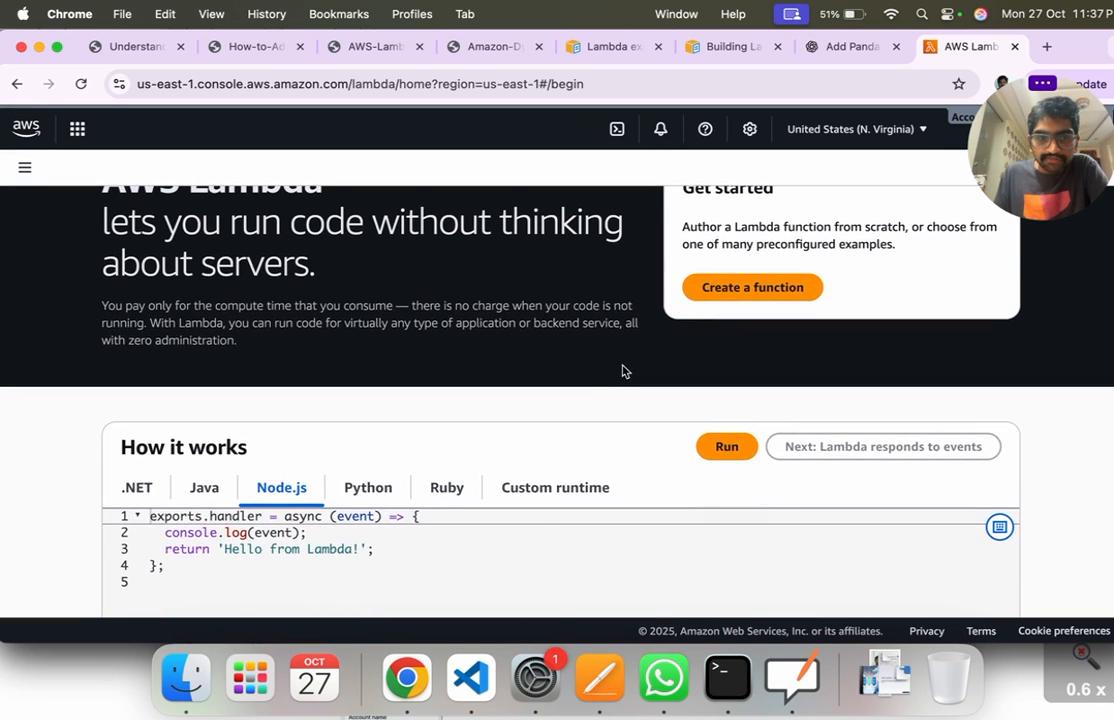
# Step: Show the Python sample under "How it works" and highlight the lambda_handler function name
pyautogui.scroll(1, 462, 410)
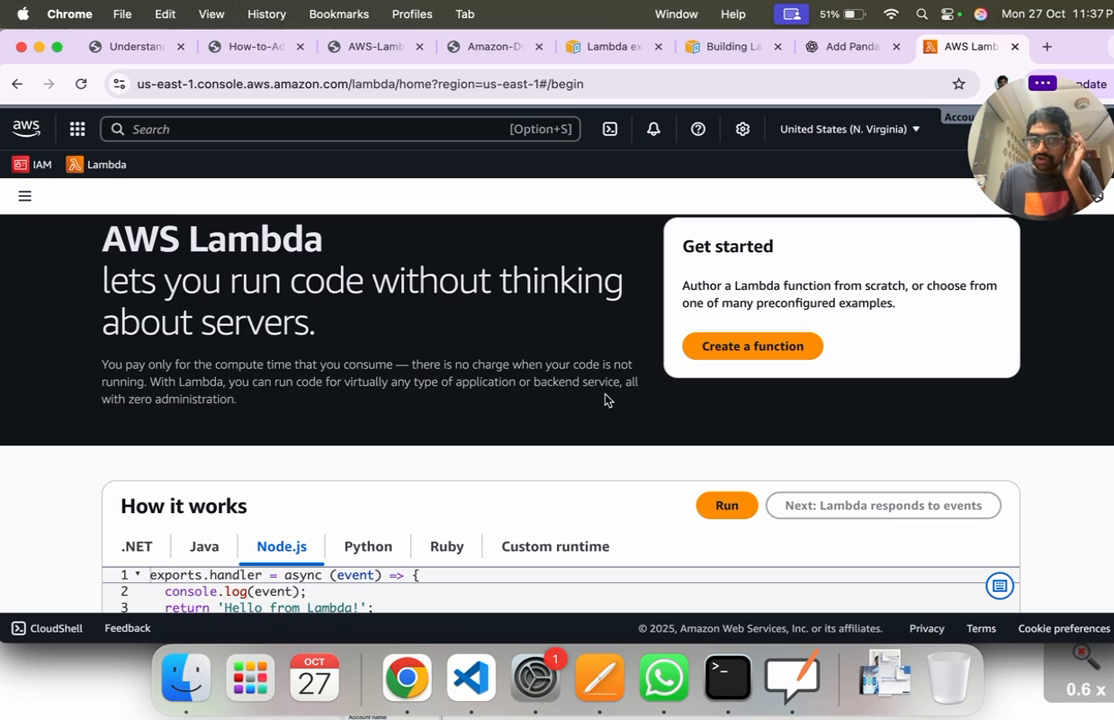
pyautogui.scroll(-2, 604, 400)
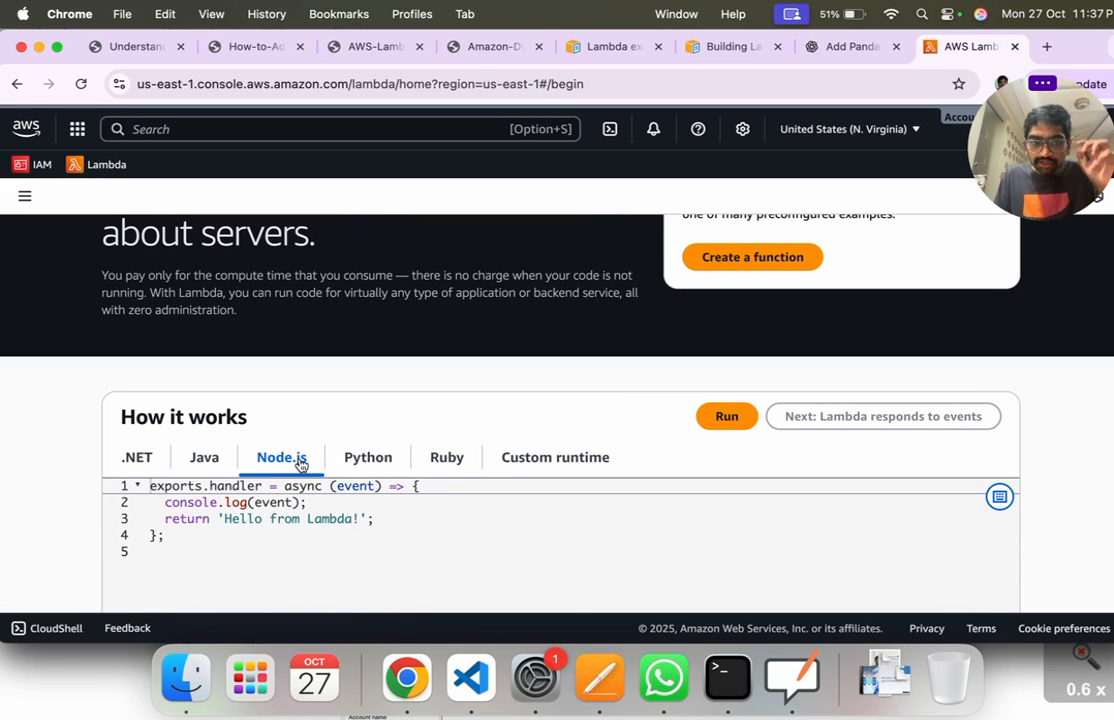
pyautogui.click(363, 466)
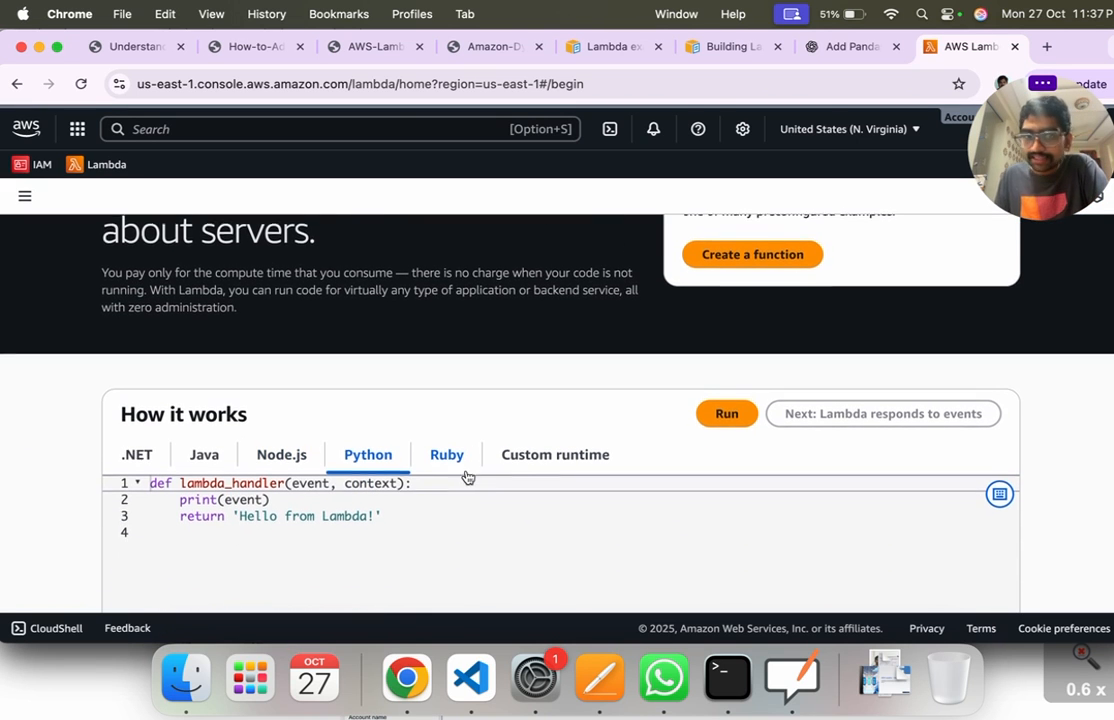
pyautogui.scroll(-1, 465, 477)
pyautogui.moveTo(180, 465); pyautogui.dragTo(284, 469)
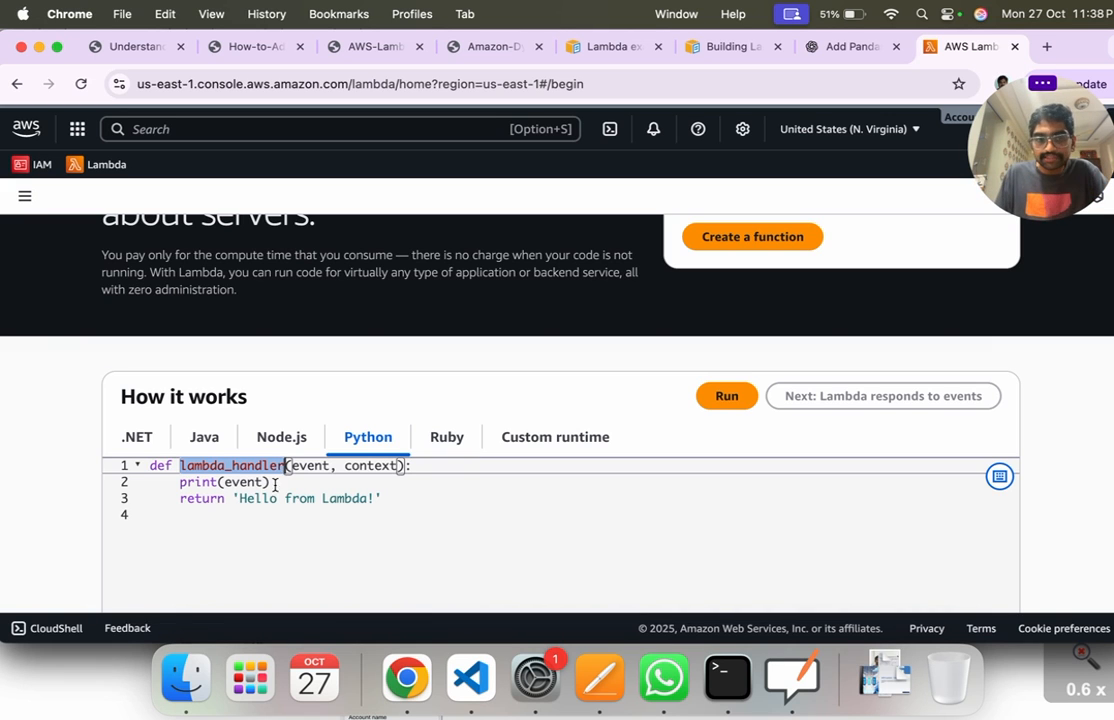
# Step: Start creating a function and review the "Create a simple web app" tutorial card, highlighting its title
pyautogui.scroll(4, 500, 450)
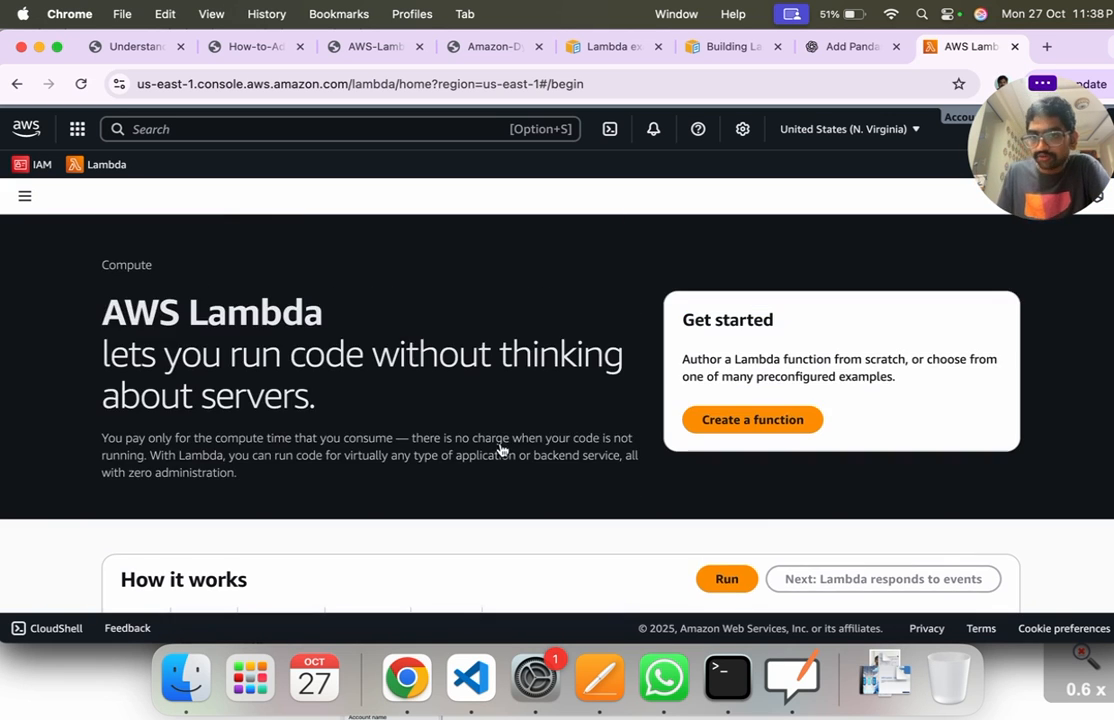
pyautogui.click(739, 421)
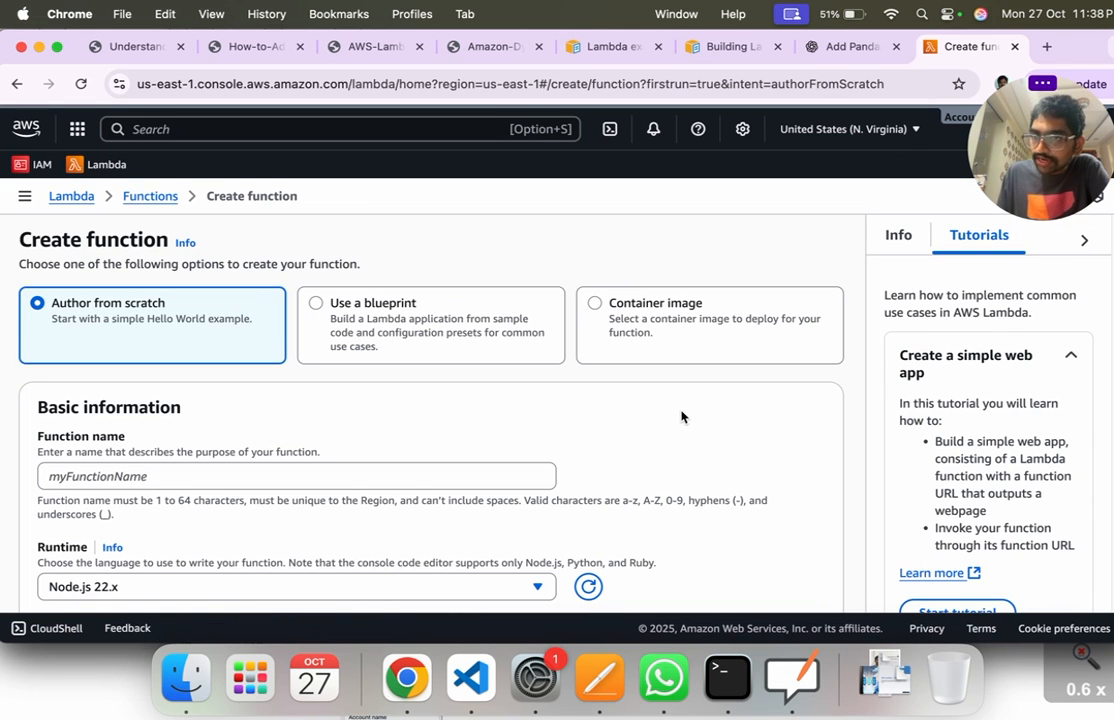
pyautogui.scroll(-1, 930, 380)
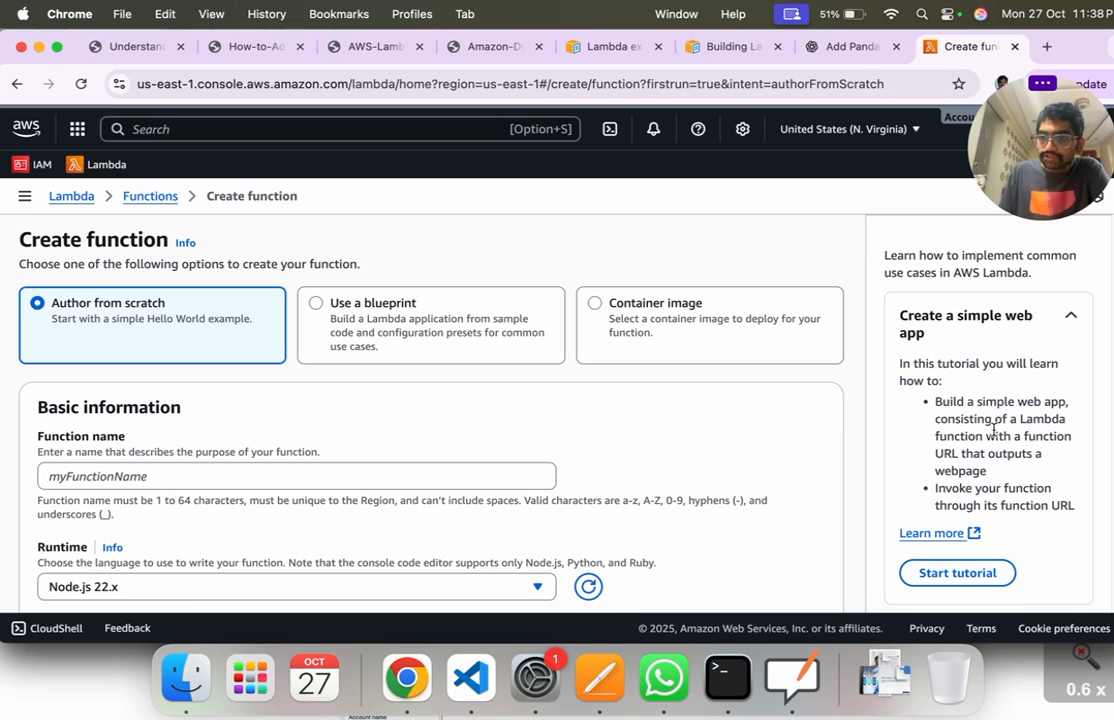
pyautogui.moveTo(905, 314); pyautogui.dragTo(935, 343)
pyautogui.click(945, 362)
pyautogui.scroll(-1, 1000, 480)
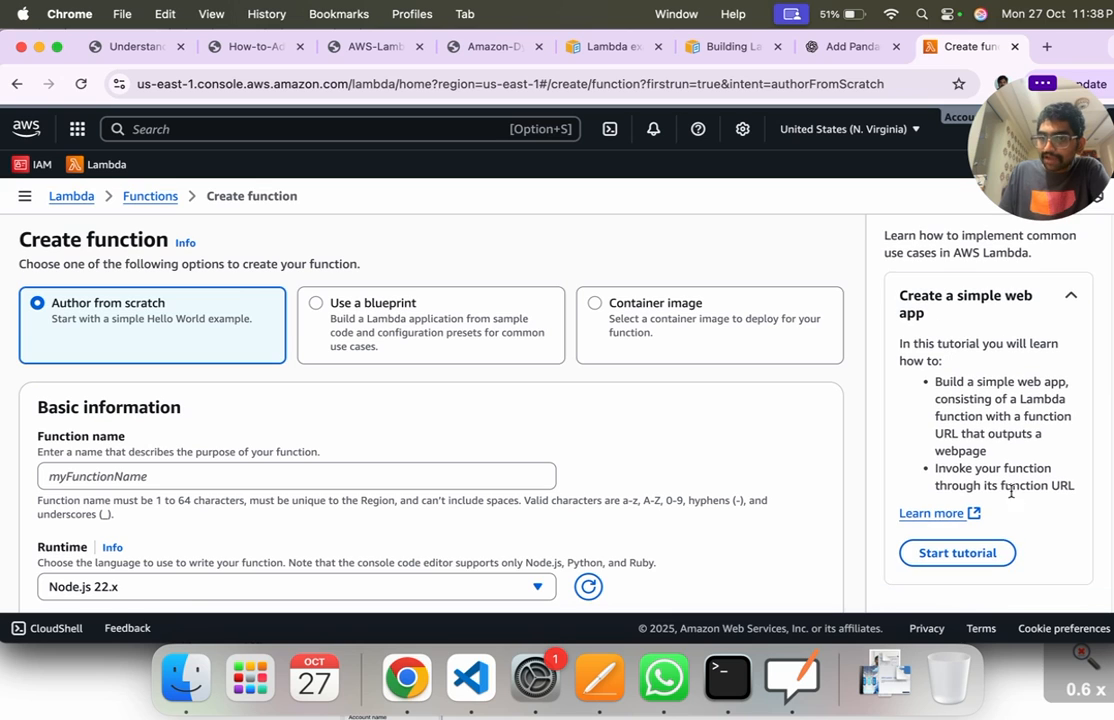
# Step: Start the web app tutorial, expand its Task 2 step list and close the "Use a blueprint" hint
pyautogui.click(995, 553)
pyautogui.scroll(-1, 957, 455)
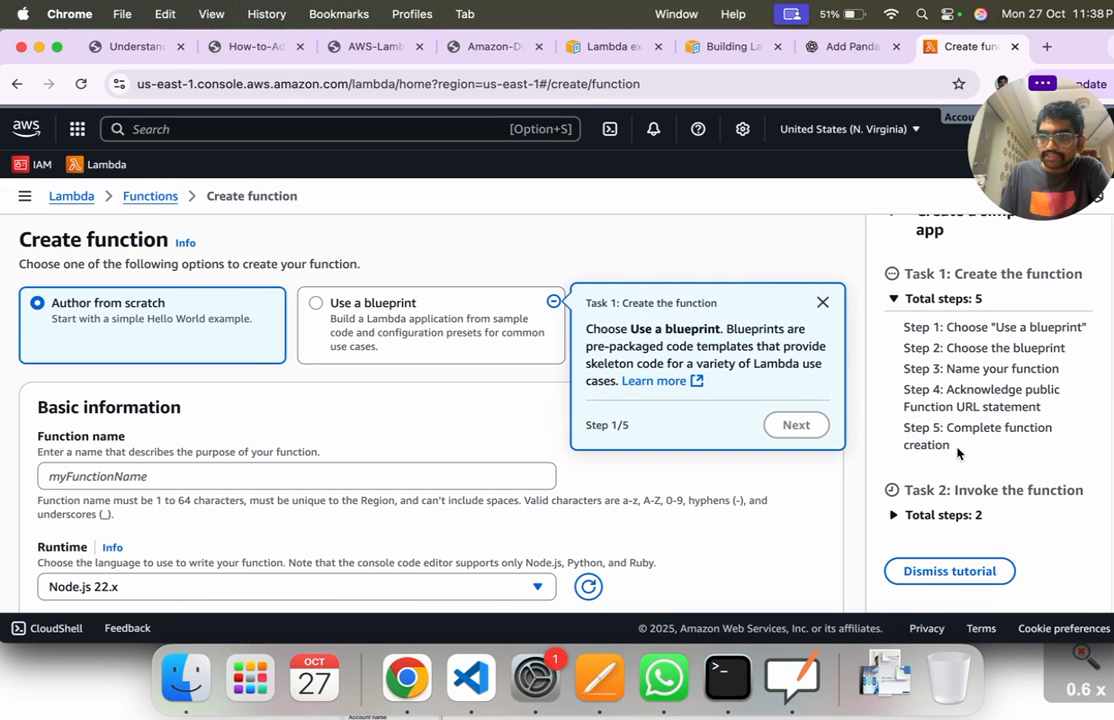
pyautogui.click(925, 514)
pyautogui.scroll(-1, 948, 485)
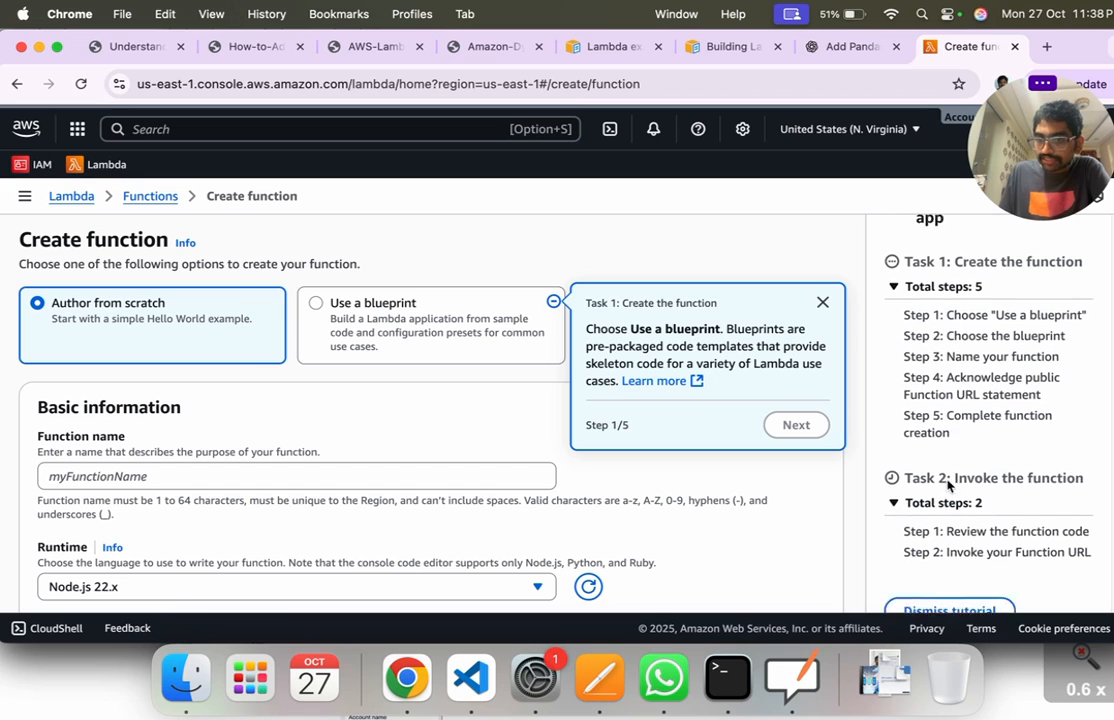
pyautogui.scroll(-1, 948, 485)
pyautogui.click(823, 302)
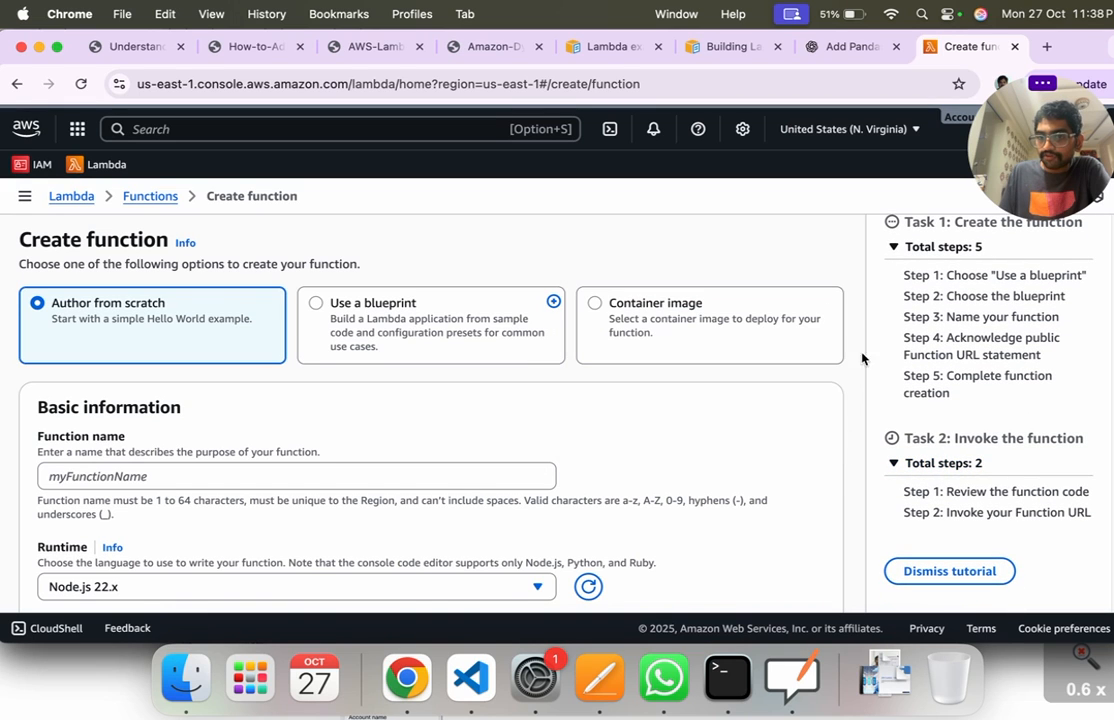
# Step: Examine the tutorial's Task 1 and Task 2 steps, highlighting the code review, function URL invocation and function creation steps
pyautogui.moveTo(958, 491); pyautogui.dragTo(1054, 492)
pyautogui.moveTo(963, 512); pyautogui.dragTo(1078, 510)
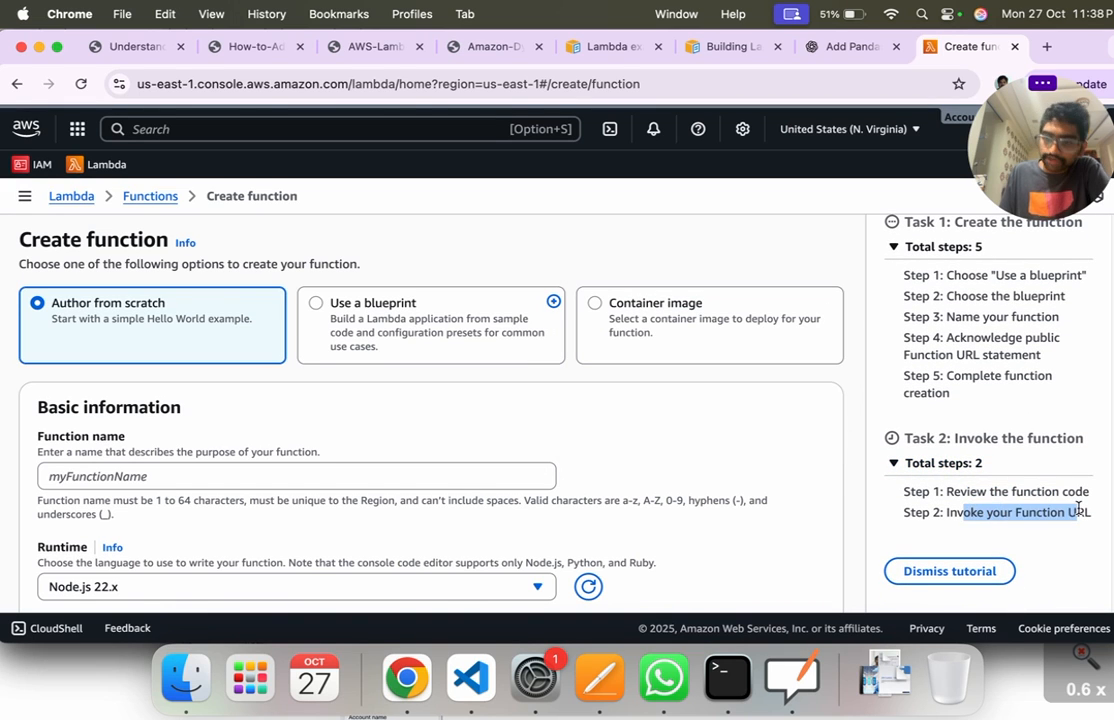
pyautogui.scroll(-3, 955, 455)
pyautogui.click(955, 462)
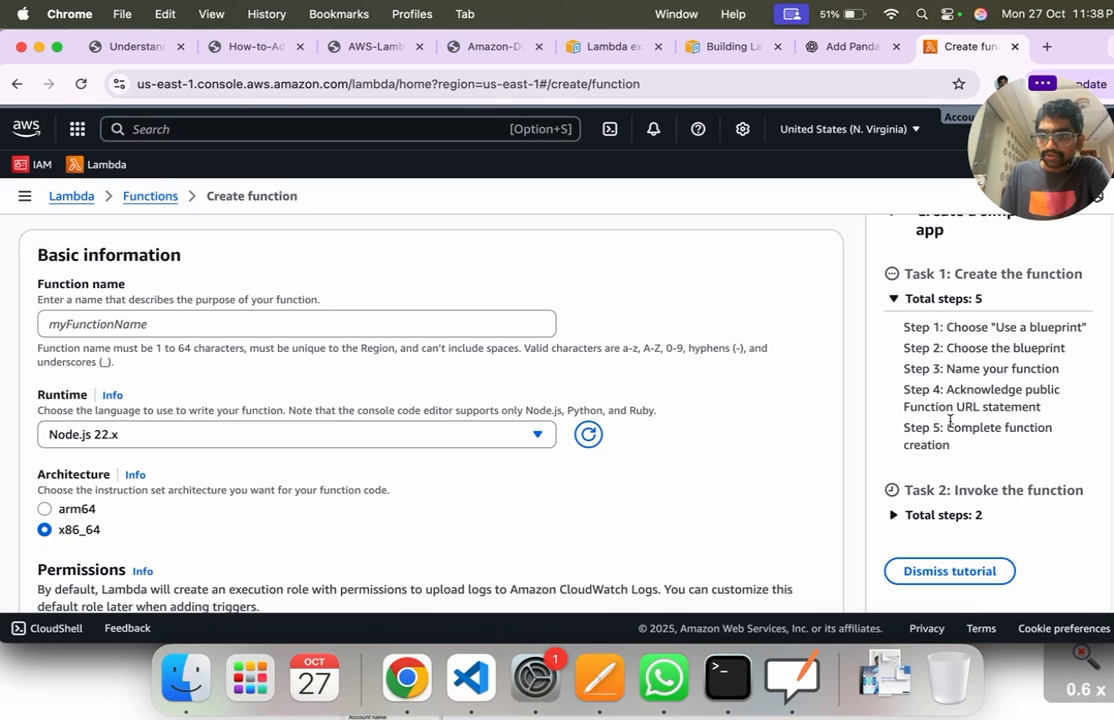
pyautogui.moveTo(907, 327); pyautogui.dragTo(985, 443)
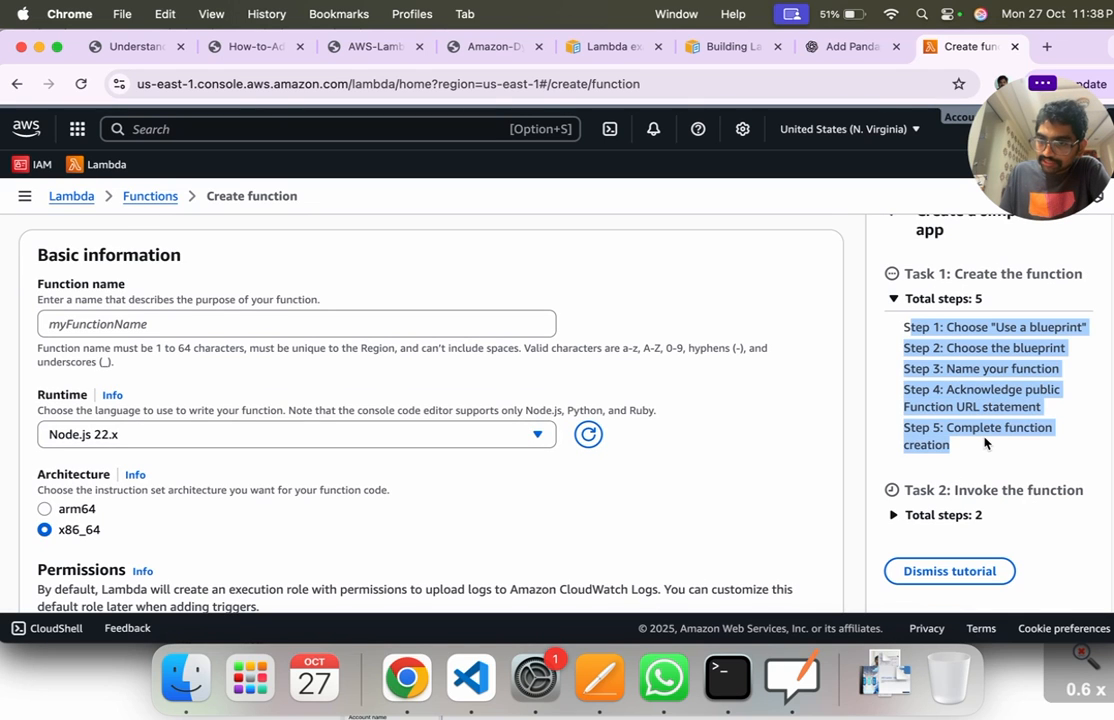
pyautogui.click(970, 516)
pyautogui.scroll(1, 940, 400)
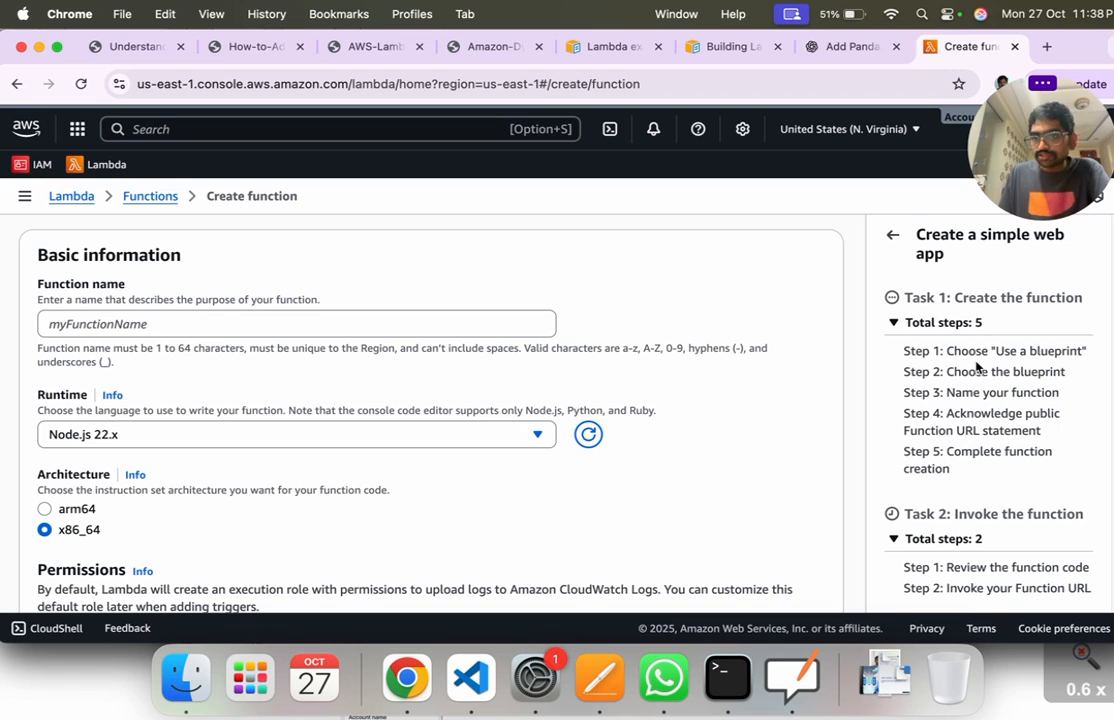
pyautogui.scroll(1, 950, 340)
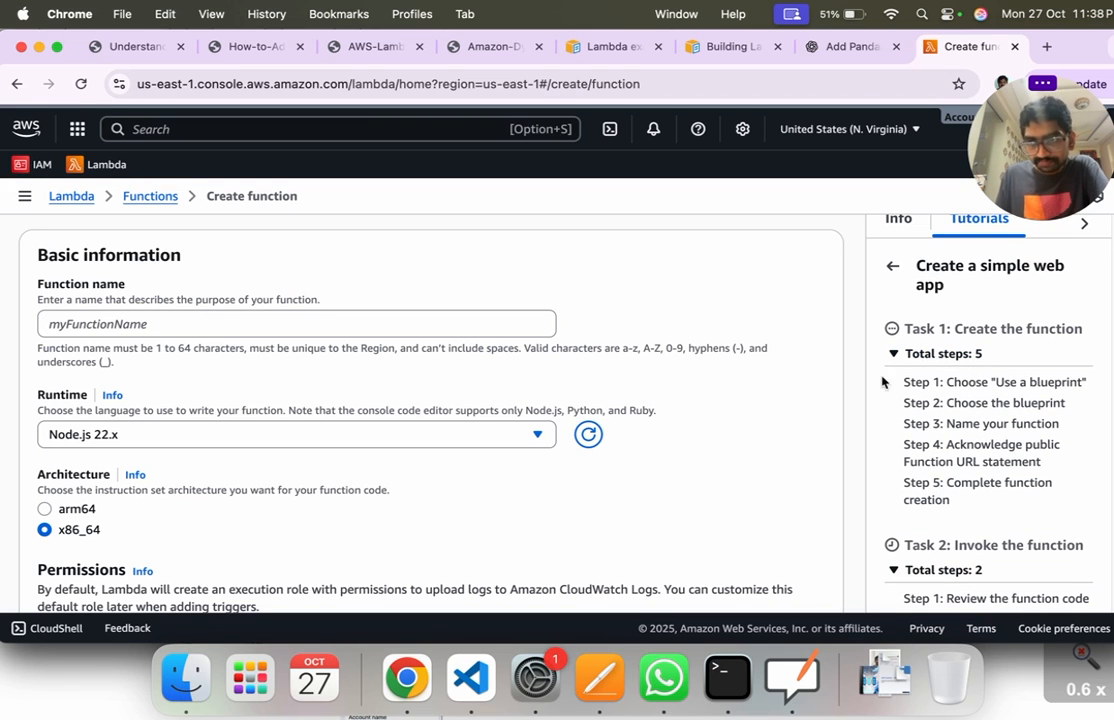
pyautogui.scroll(1, 602, 390)
pyautogui.scroll(2, 602, 390)
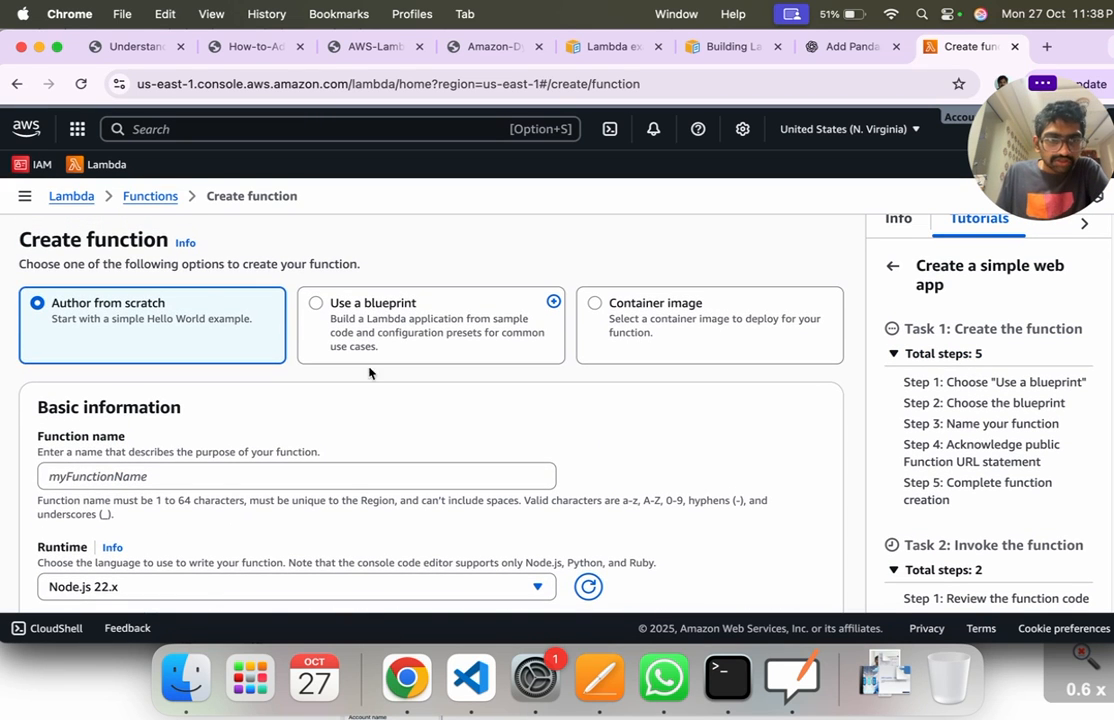
# Step: Name the function "cloudcoding" in the basic information
pyautogui.click(150, 476)
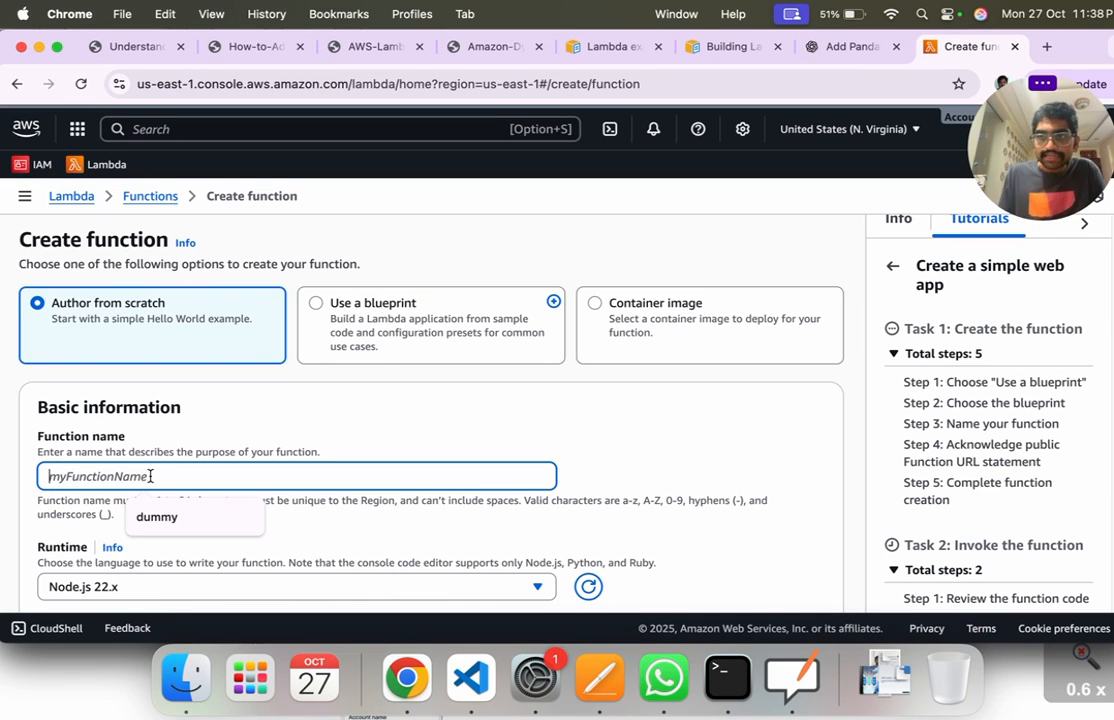
pyautogui.write('ne')
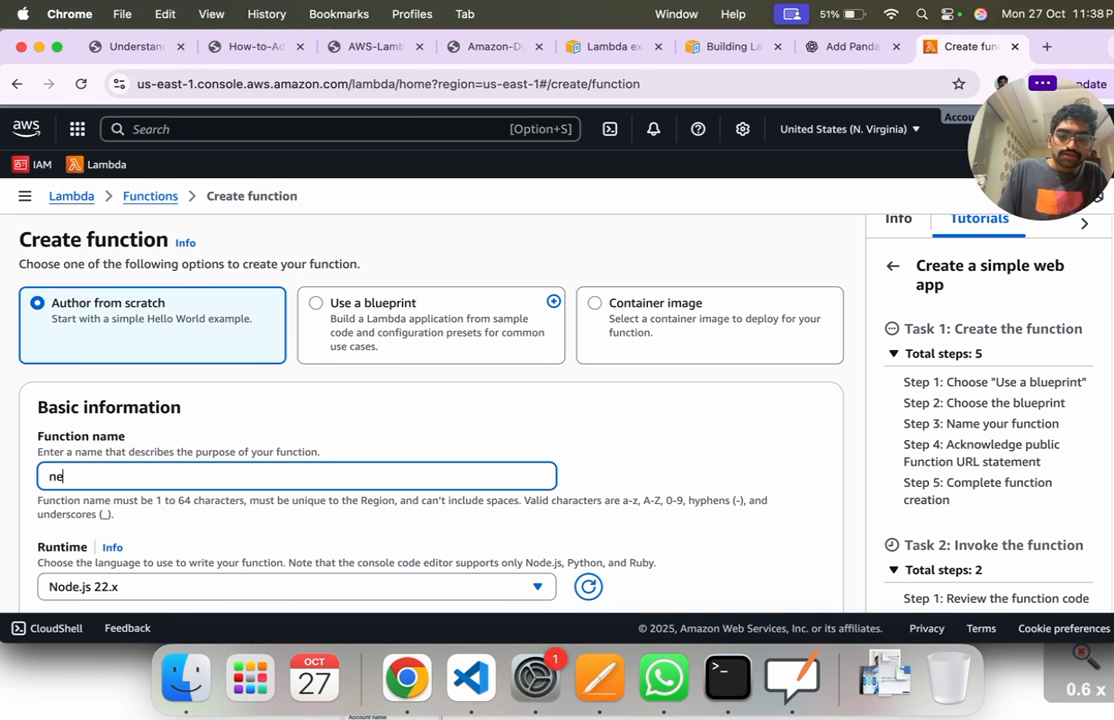
pyautogui.write('wwebco')
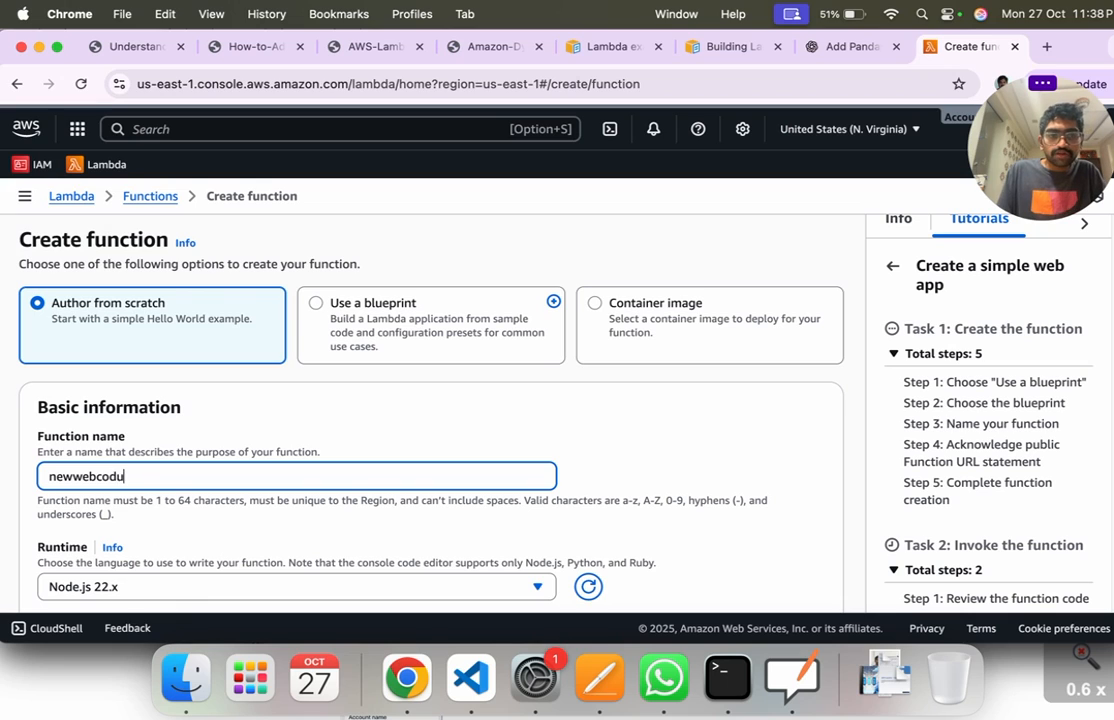
pyautogui.press('super+a')
pyautogui.write('cloud')
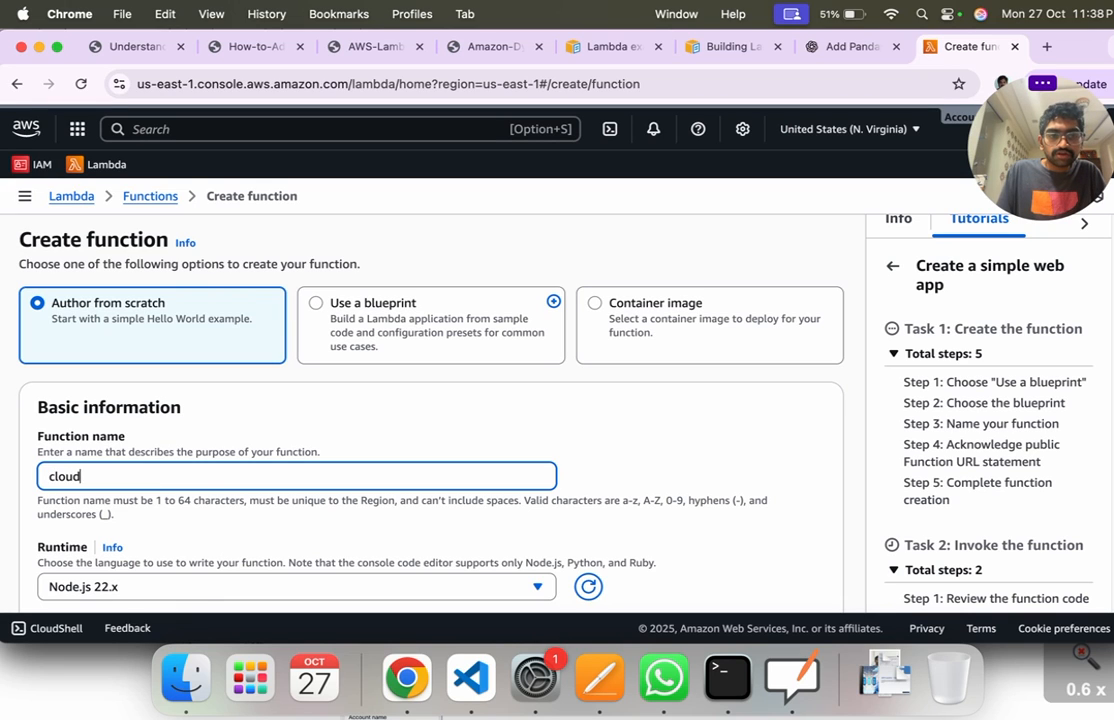
pyautogui.write('coding')
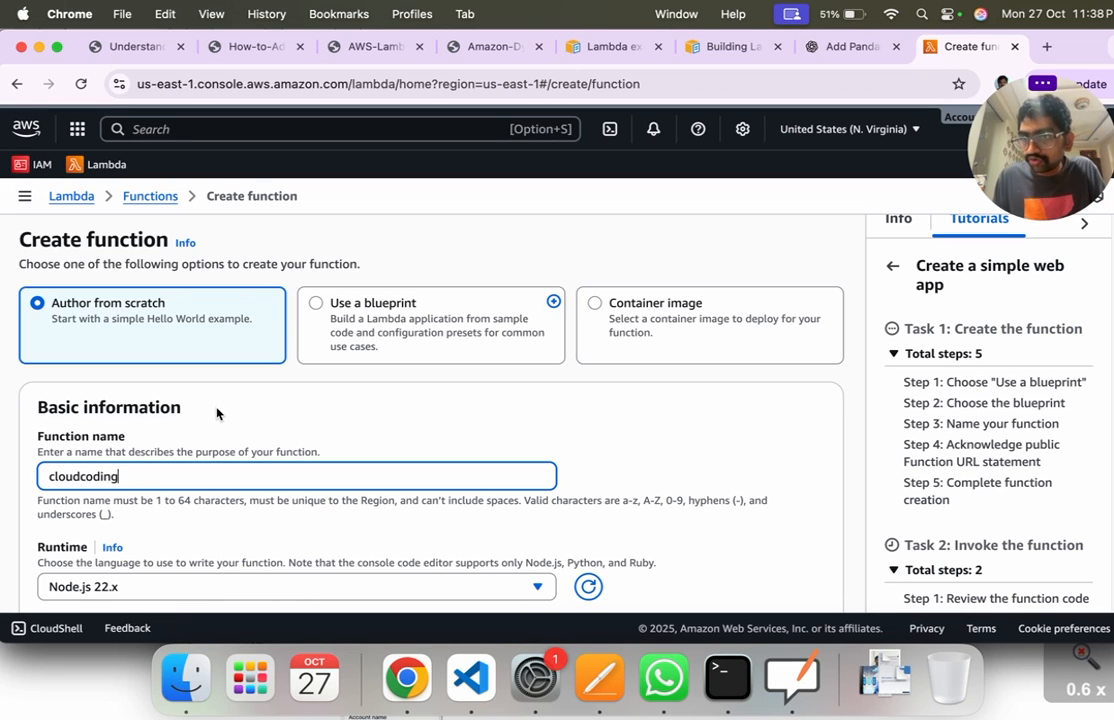
# Step: Set the function's runtime to Python 3.13
pyautogui.scroll(-3, 298, 428)
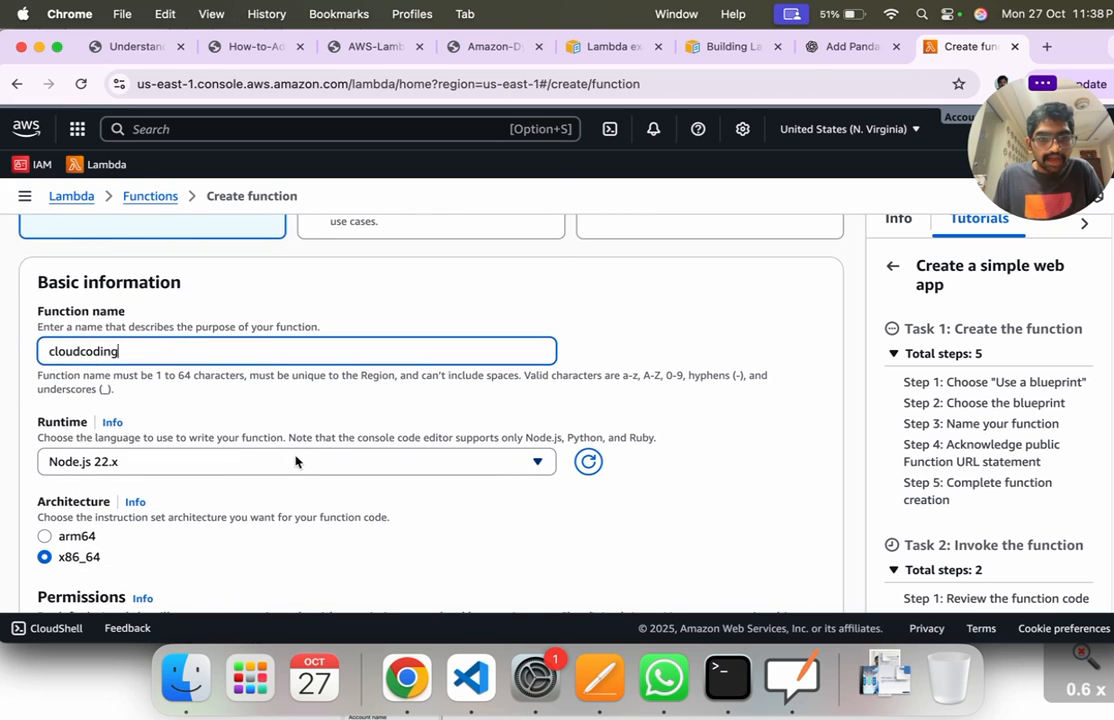
pyautogui.click(296, 462)
pyautogui.click(111, 285)
# Step: Browse the supported runtimes, try Amazon Linux 2 as the runtime and highlight part of its OS-only runtimes note
pyautogui.click(162, 464)
pyautogui.scroll(-5, 181, 347)
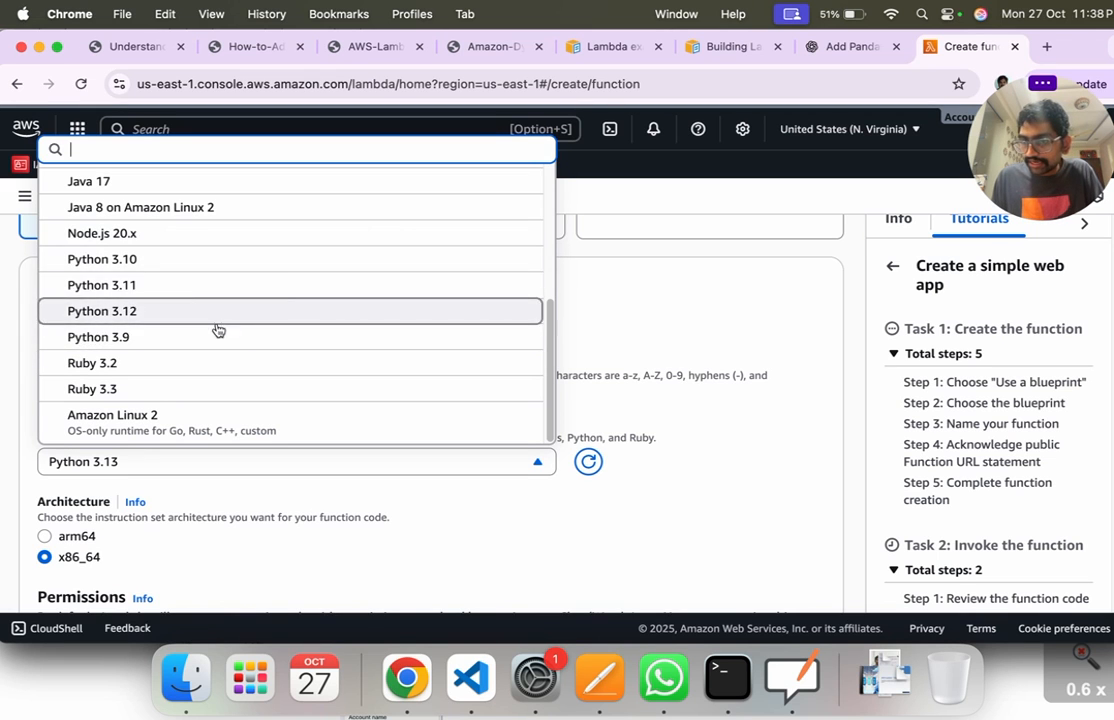
pyautogui.scroll(3, 220, 256)
pyautogui.scroll(-3, 223, 256)
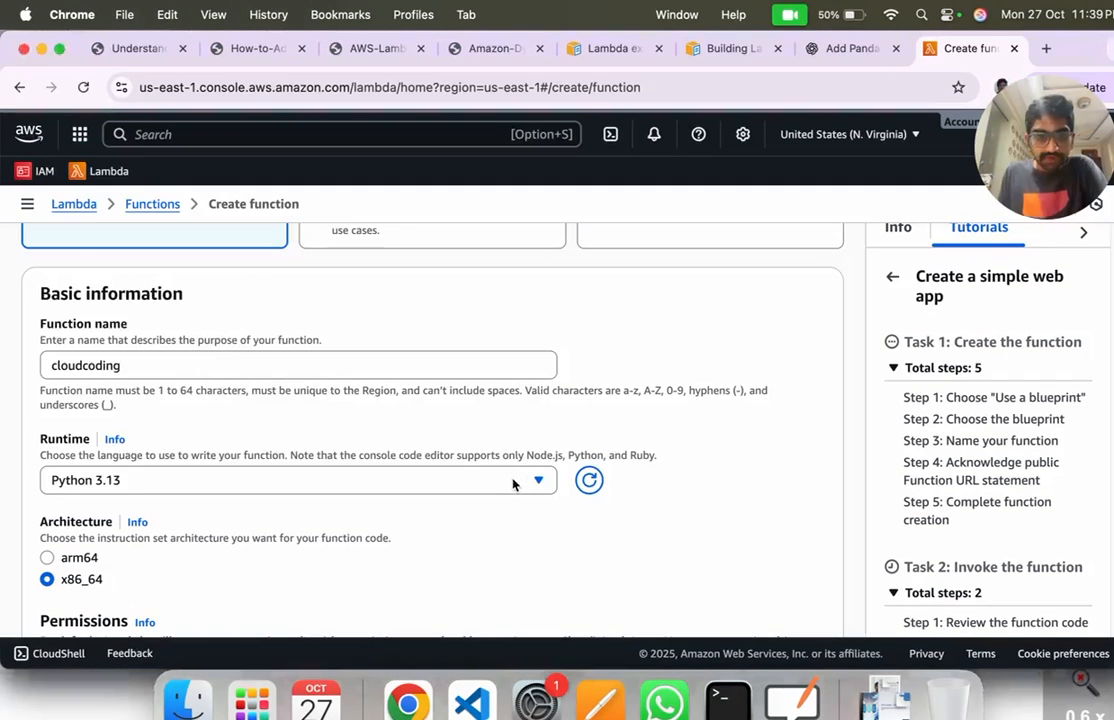
pyautogui.click(511, 481)
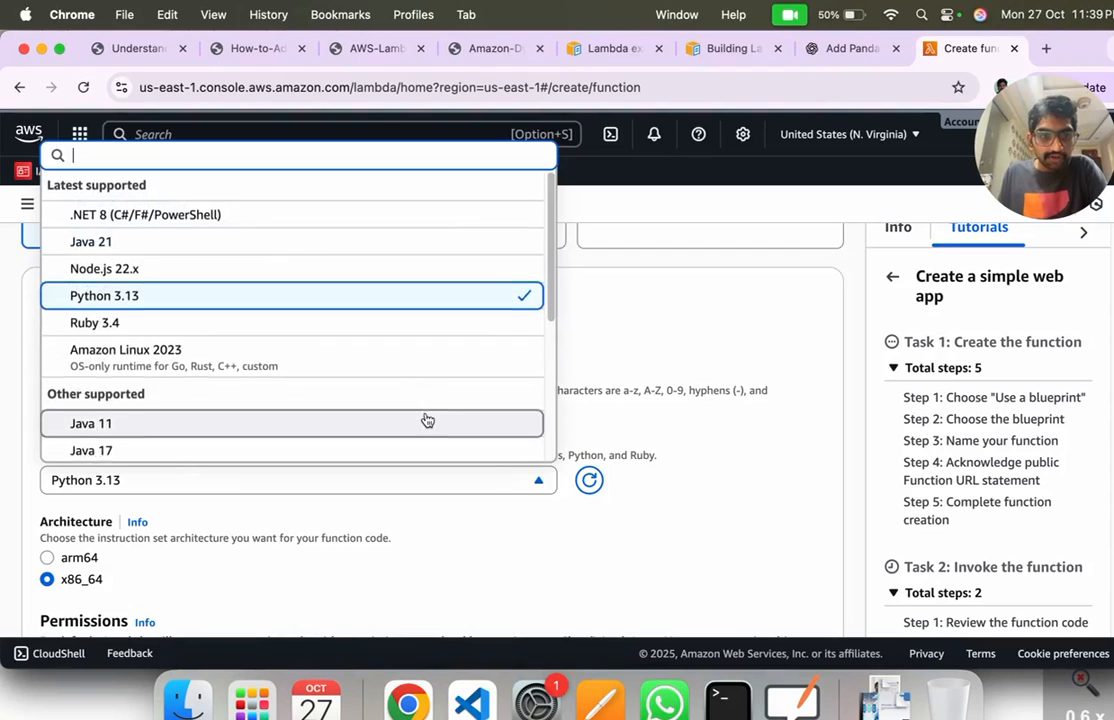
pyautogui.scroll(-5, 423, 420)
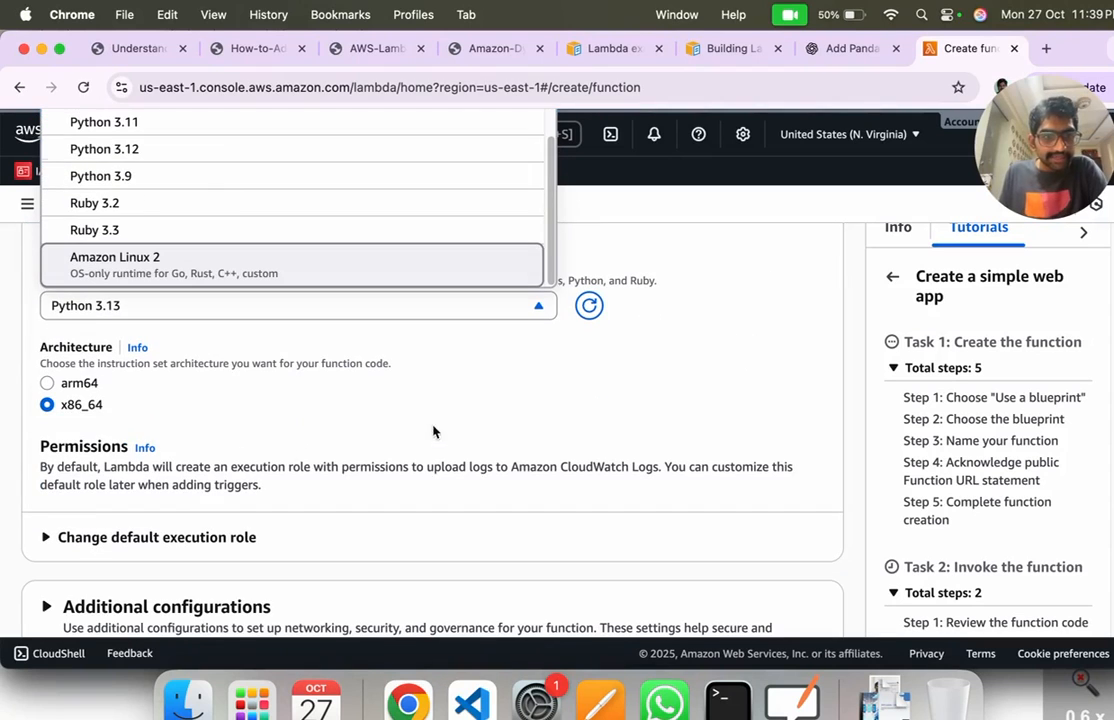
pyautogui.click(168, 265)
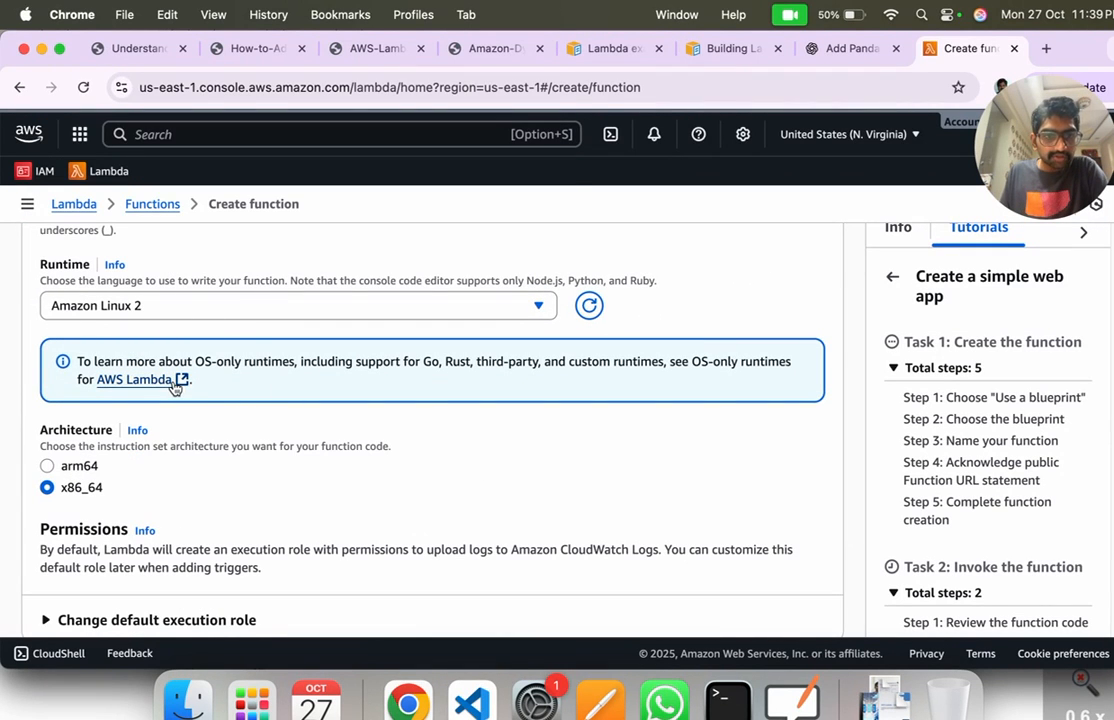
pyautogui.moveTo(327, 362); pyautogui.dragTo(470, 363)
pyautogui.click(425, 365)
# Step: Switch the runtime selection back to Python 3.13 from the latest supported runtimes
pyautogui.click(425, 318)
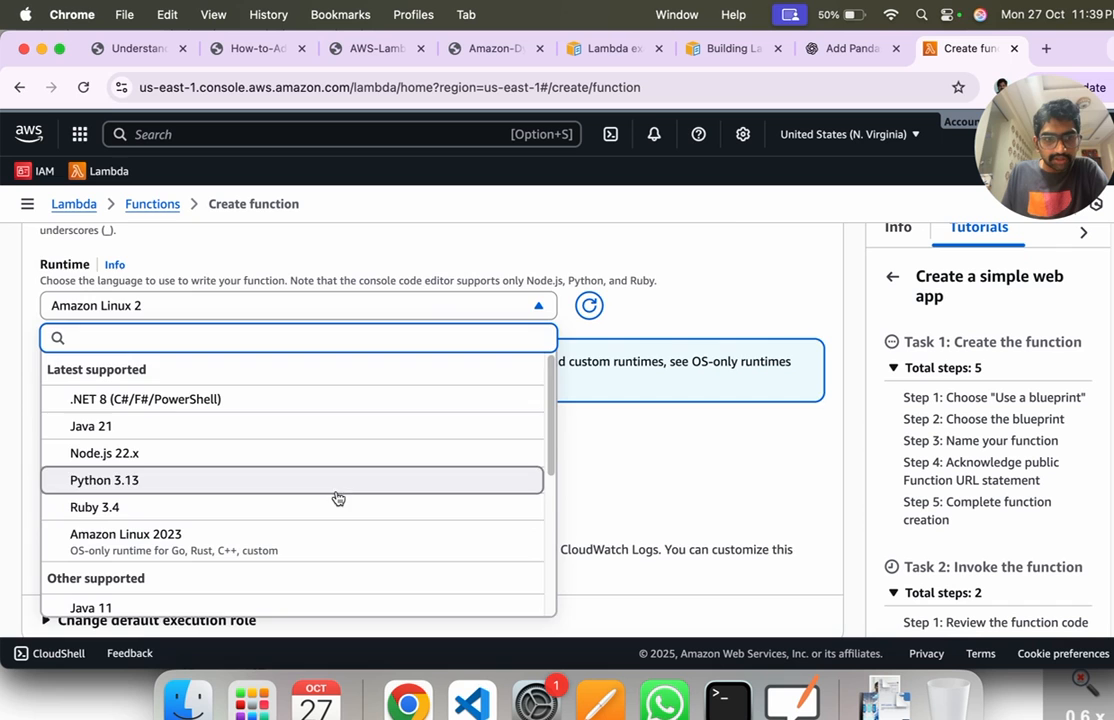
pyautogui.scroll(1, 335, 512)
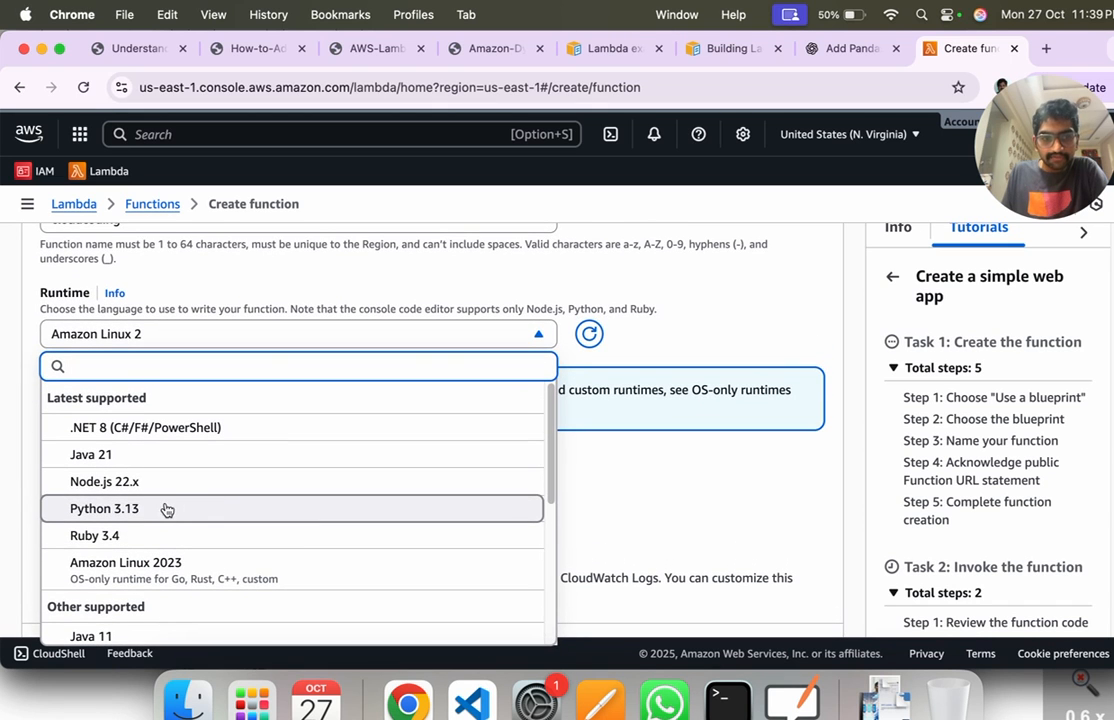
pyautogui.scroll(-5, 169, 530)
pyautogui.scroll(5, 169, 530)
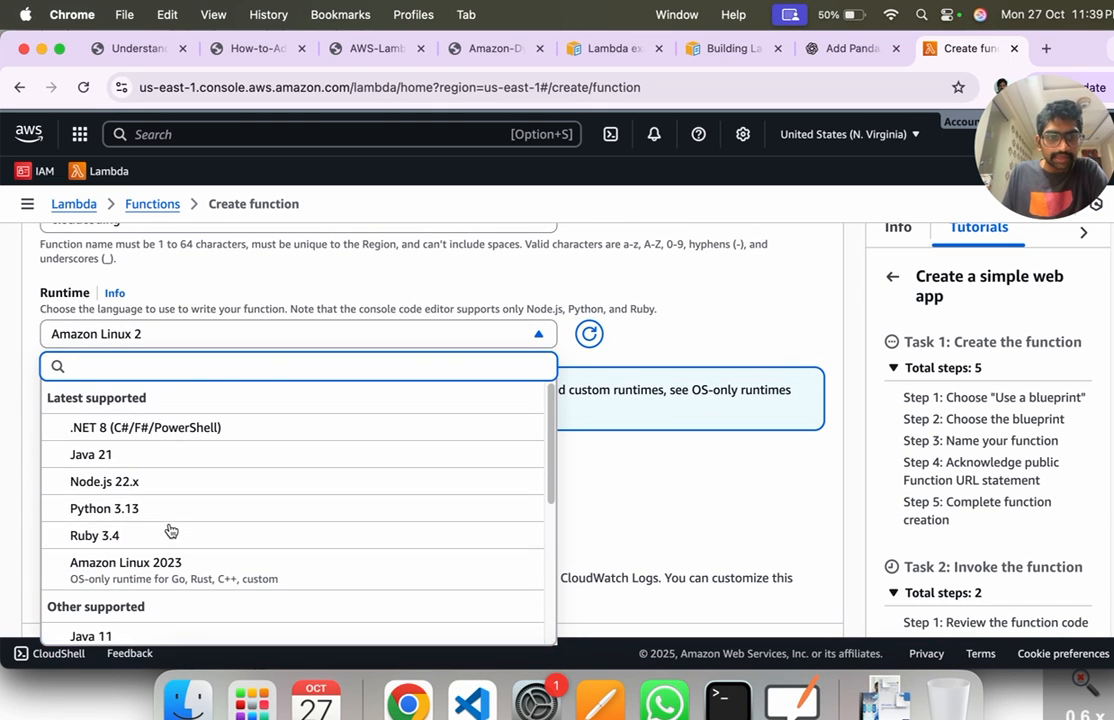
pyautogui.click(152, 510)
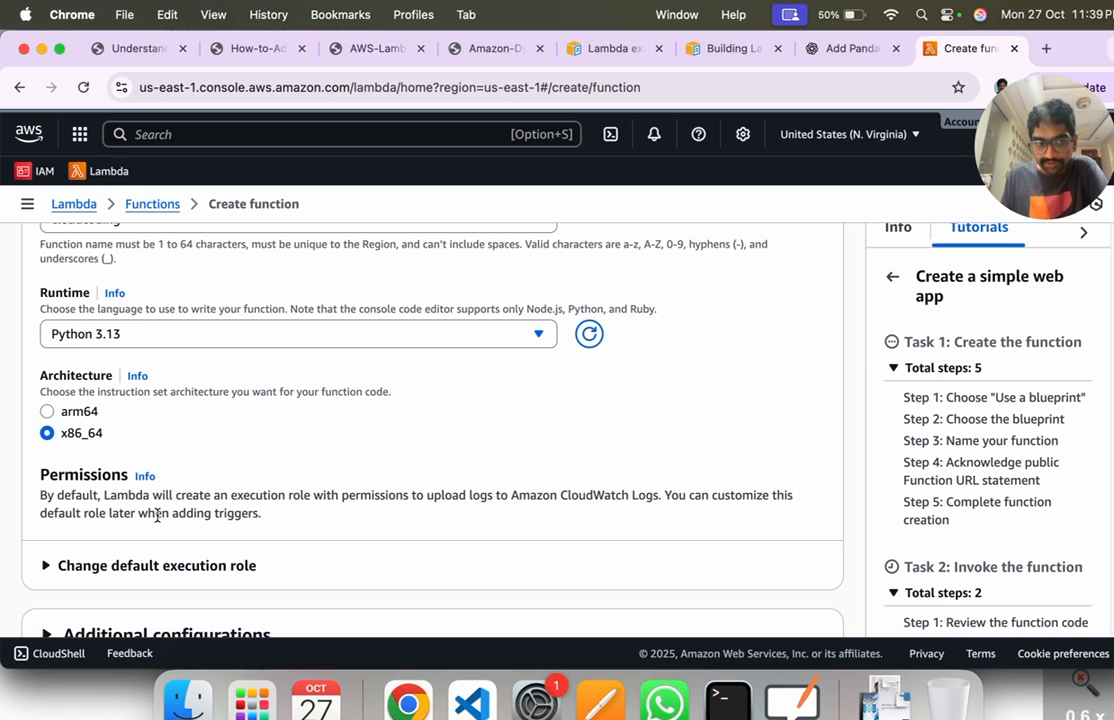
# Step: Highlight the Architecture heading and set the function's instruction set architecture to arm64
pyautogui.moveTo(48, 376); pyautogui.dragTo(76, 376)
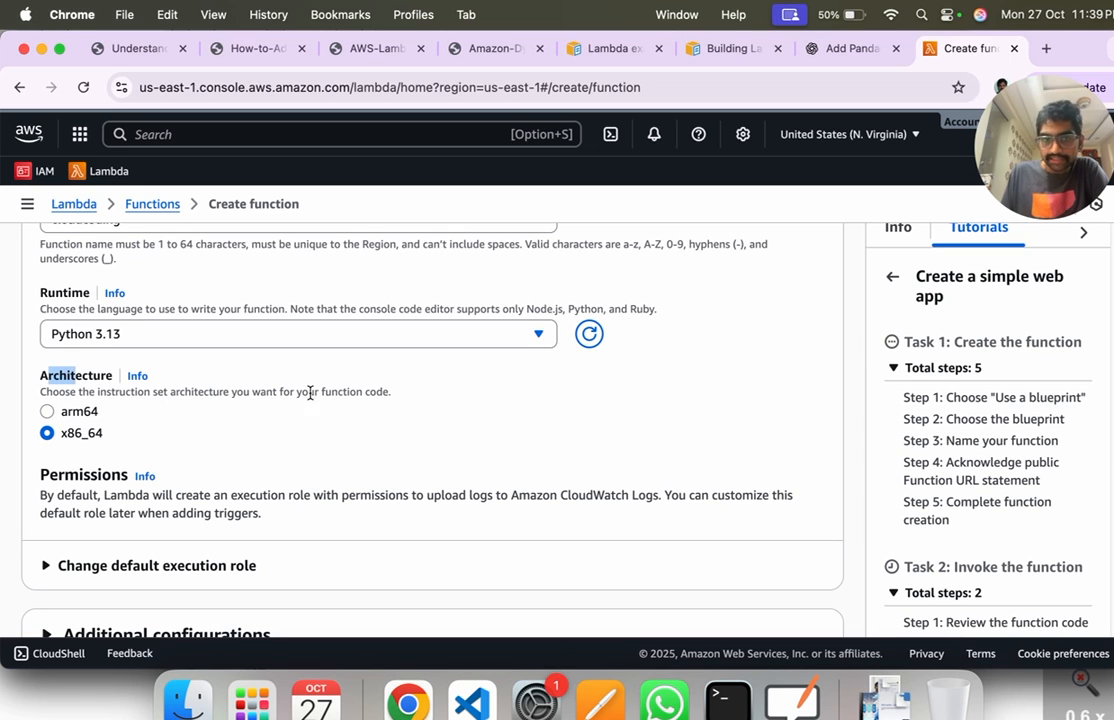
pyautogui.click(58, 415)
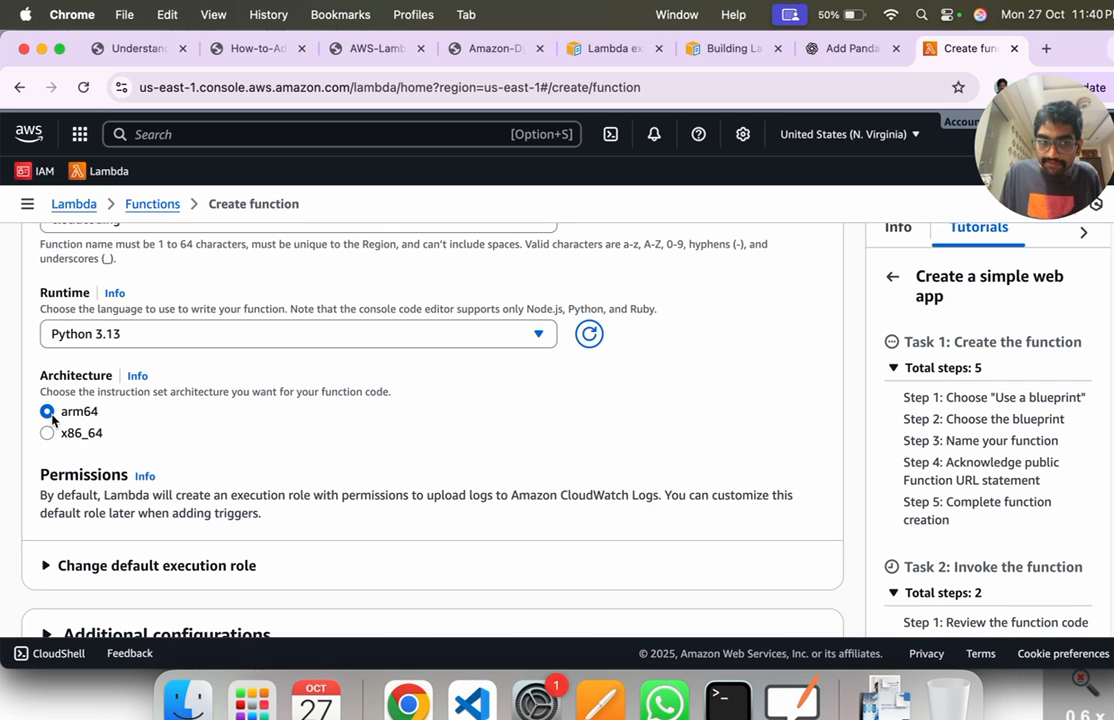
pyautogui.moveTo(68, 418); pyautogui.dragTo(112, 418)
pyautogui.click(113, 421)
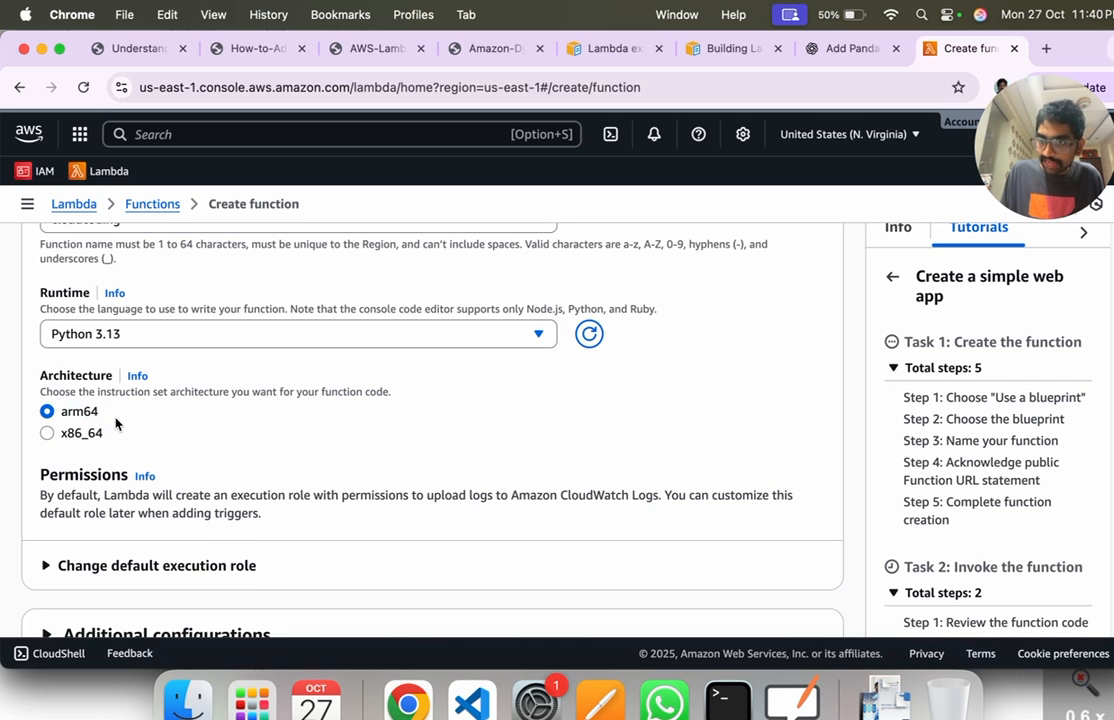
# Step: Review the default execution role options, highlight the Execution role heading, and collapse the section again
pyautogui.scroll(-1, 115, 428)
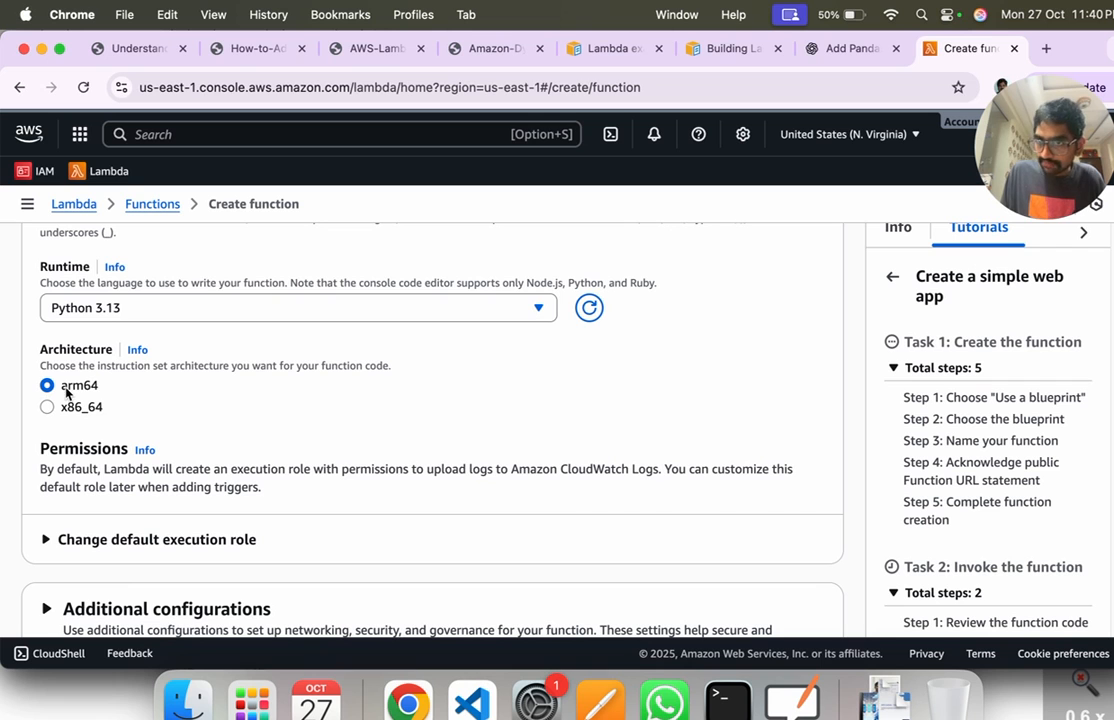
pyautogui.scroll(-3, 160, 452)
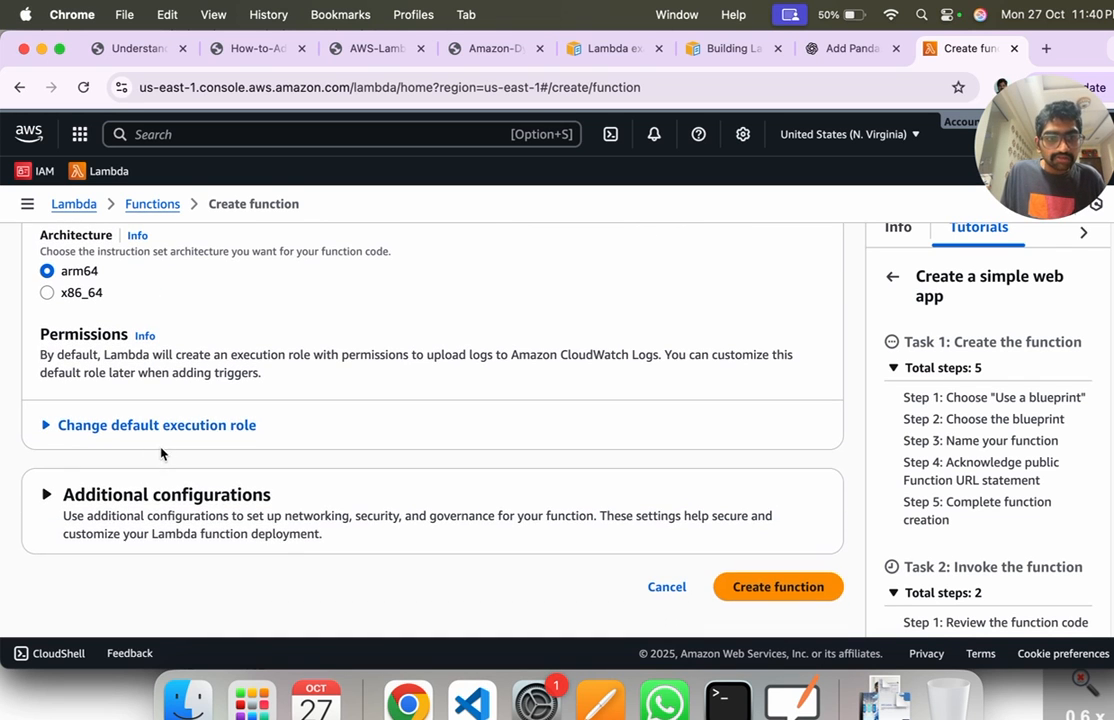
pyautogui.click(146, 440)
pyautogui.scroll(-1, 50, 430)
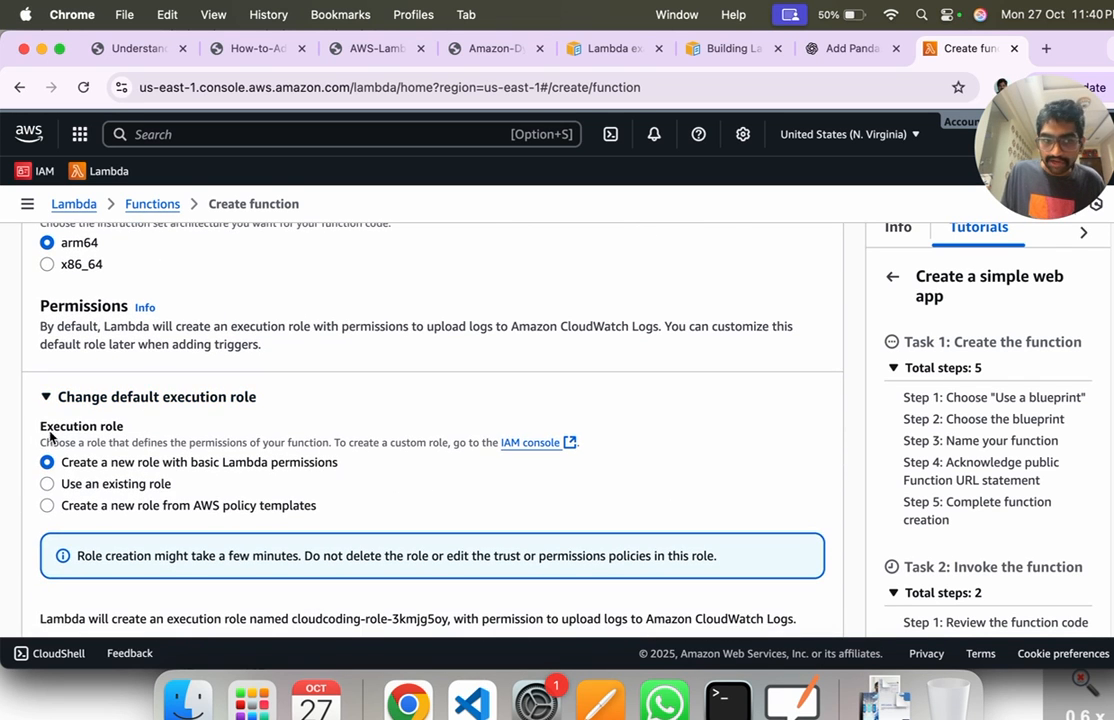
pyautogui.moveTo(41, 429); pyautogui.dragTo(101, 429)
pyautogui.click(179, 427)
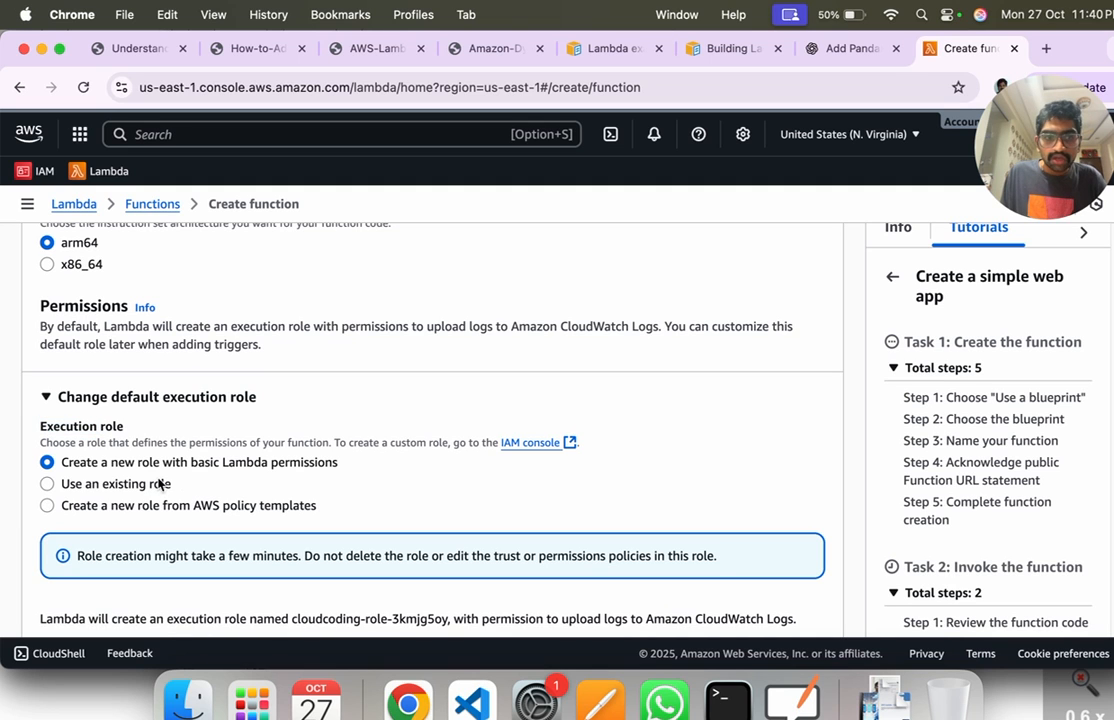
pyautogui.click(94, 403)
pyautogui.click(99, 425)
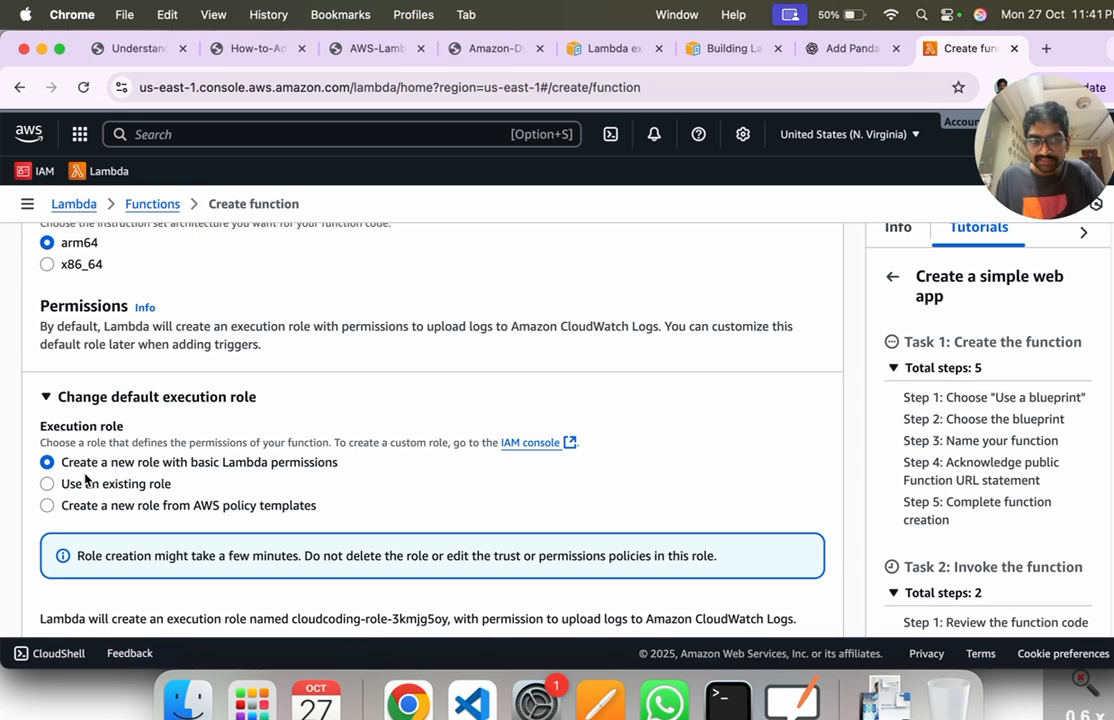
pyautogui.click(86, 399)
# Step: Expand the additional configurations and enable Function URL to view its auth and invoke settings, switching it back off
pyautogui.click(168, 496)
pyautogui.scroll(-5, 172, 497)
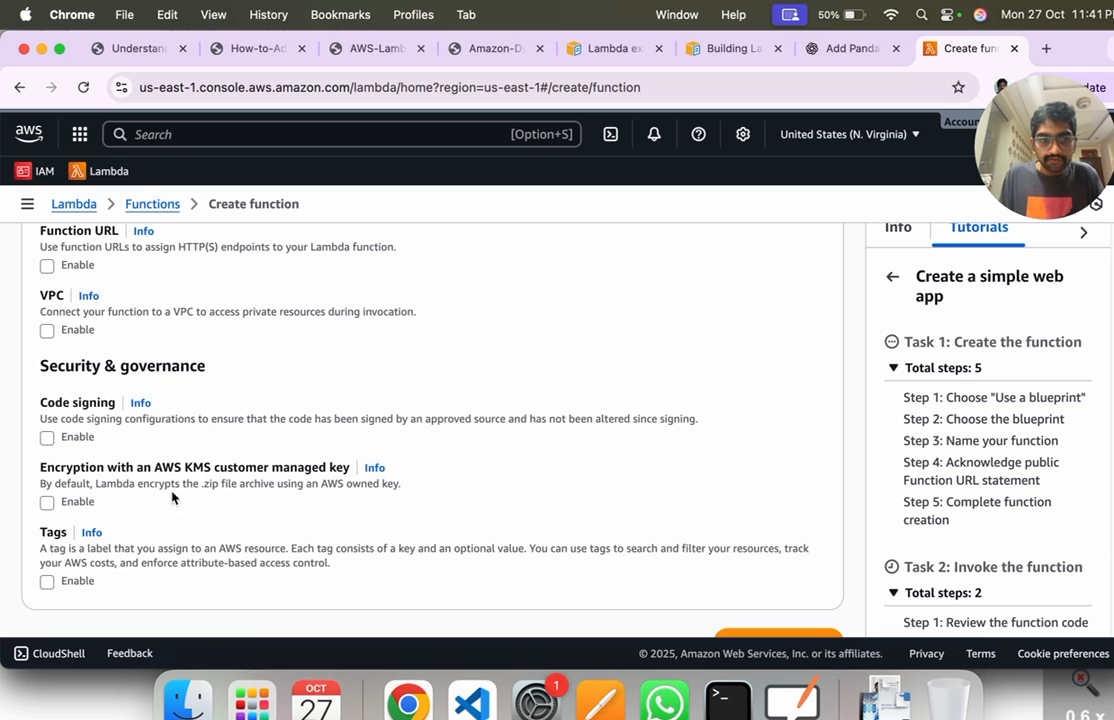
pyautogui.scroll(1, 137, 420)
pyautogui.scroll(3, 110, 445)
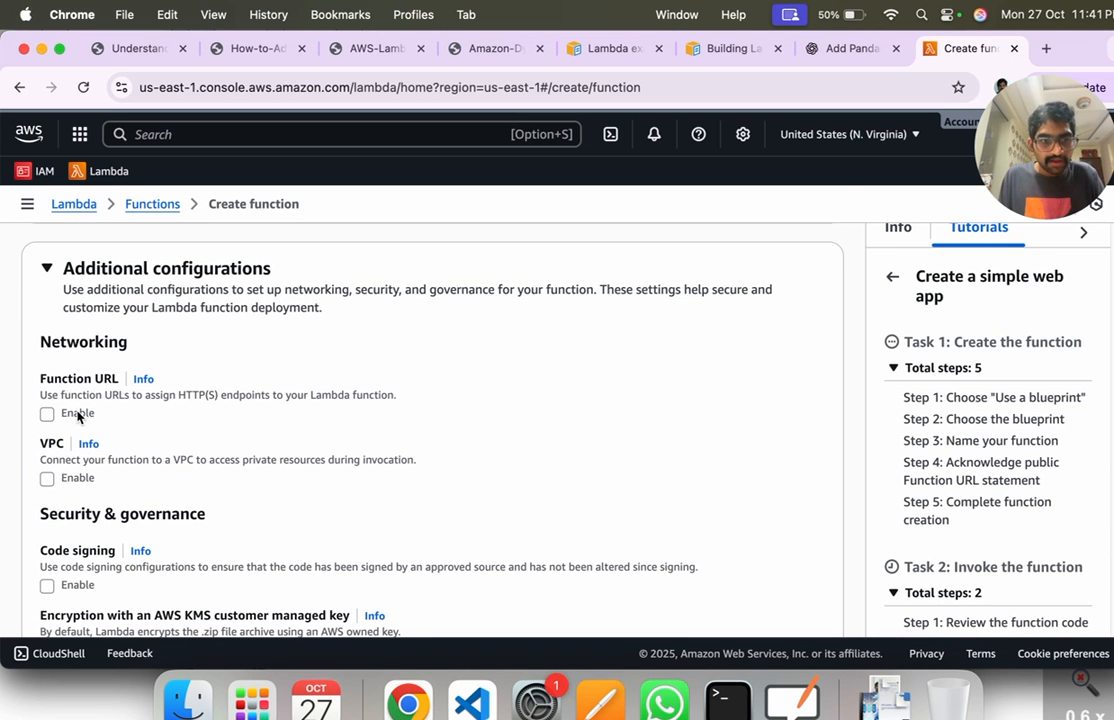
pyautogui.click(47, 414)
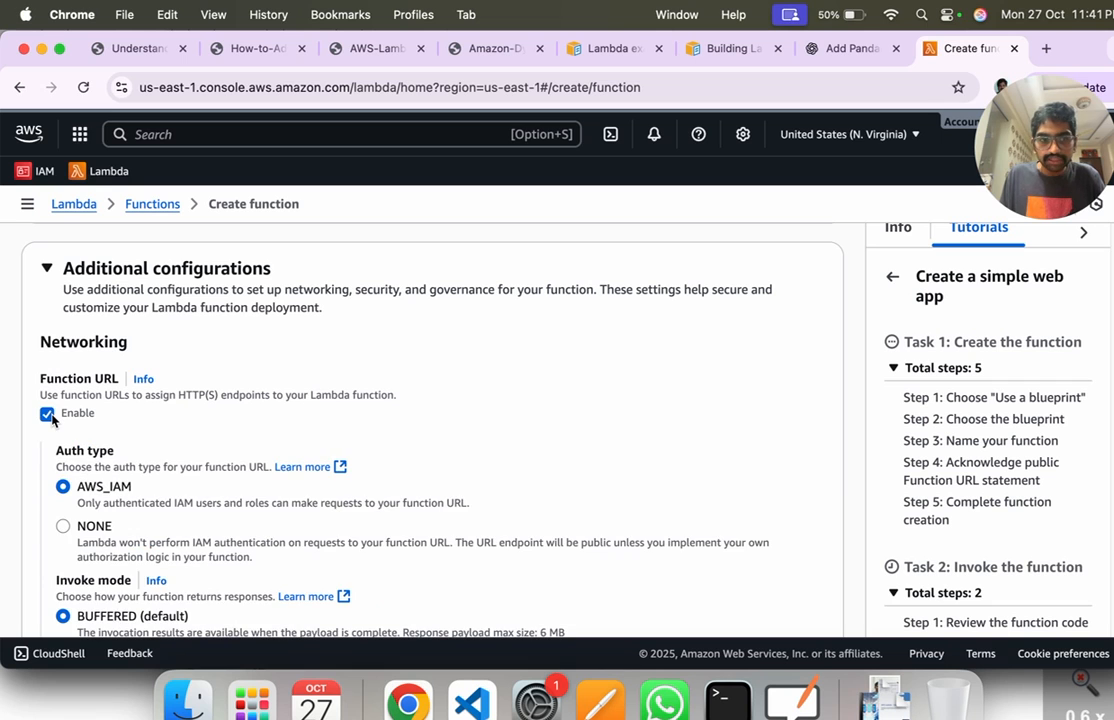
pyautogui.click(47, 414)
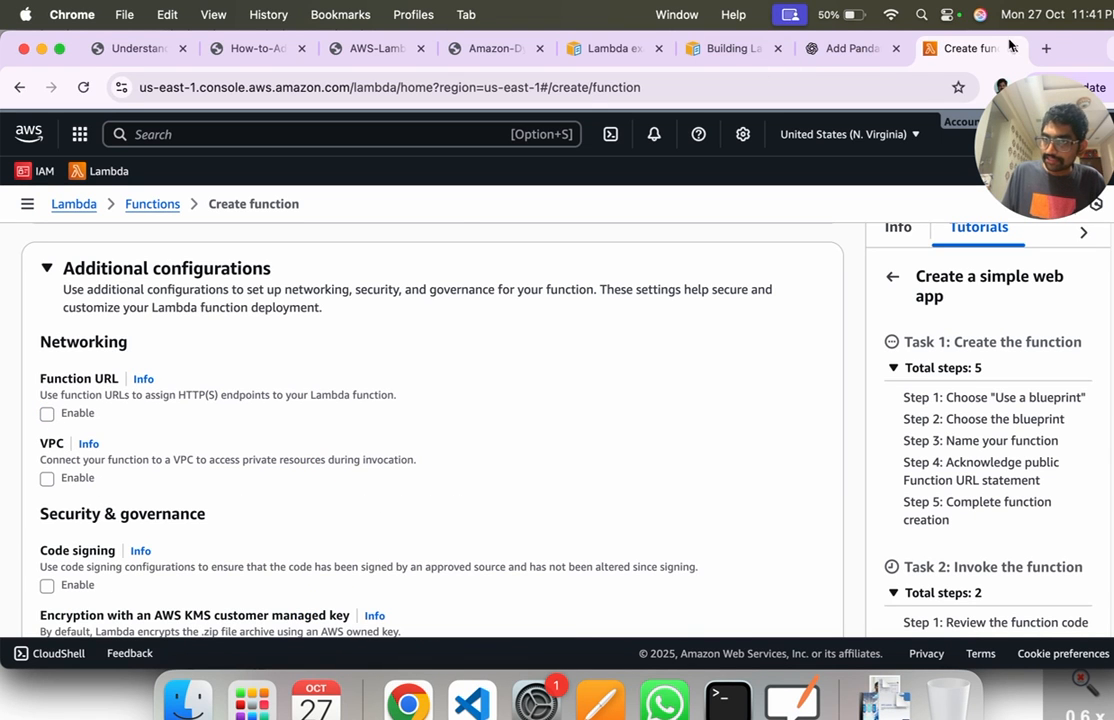
# Step: Review the Security & governance options, highlighting their heading, and collapse the additional configurations
pyautogui.scroll(-3, 362, 480)
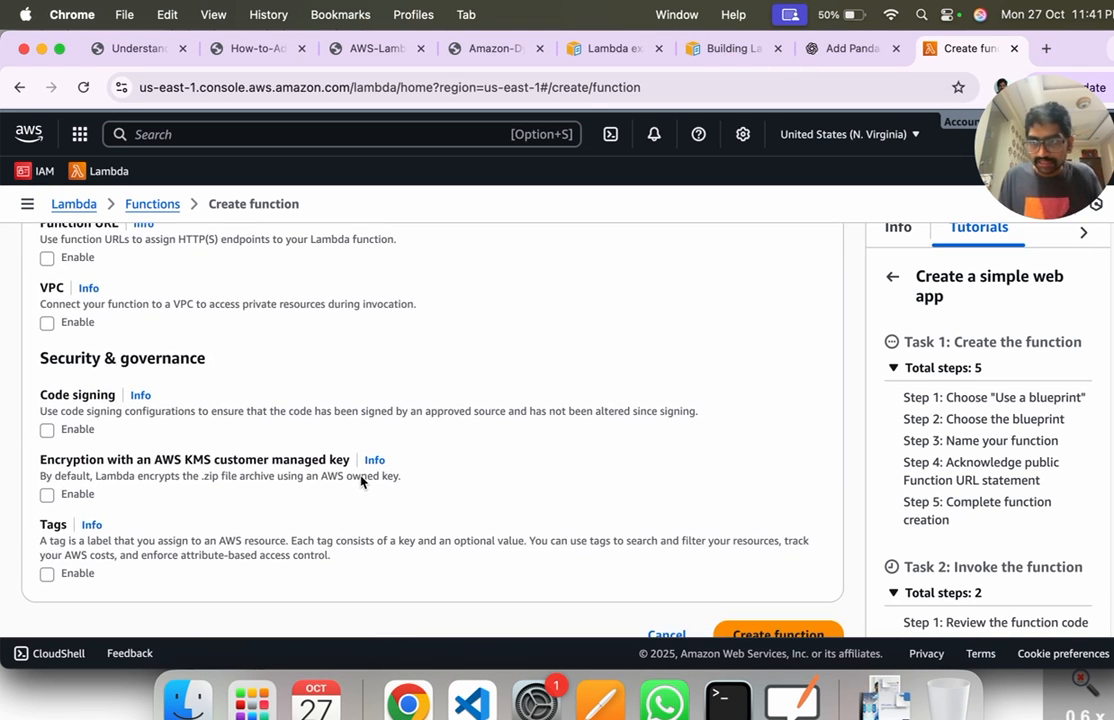
pyautogui.moveTo(54, 364); pyautogui.dragTo(291, 373)
pyautogui.click(286, 390)
pyautogui.scroll(-1, 85, 548)
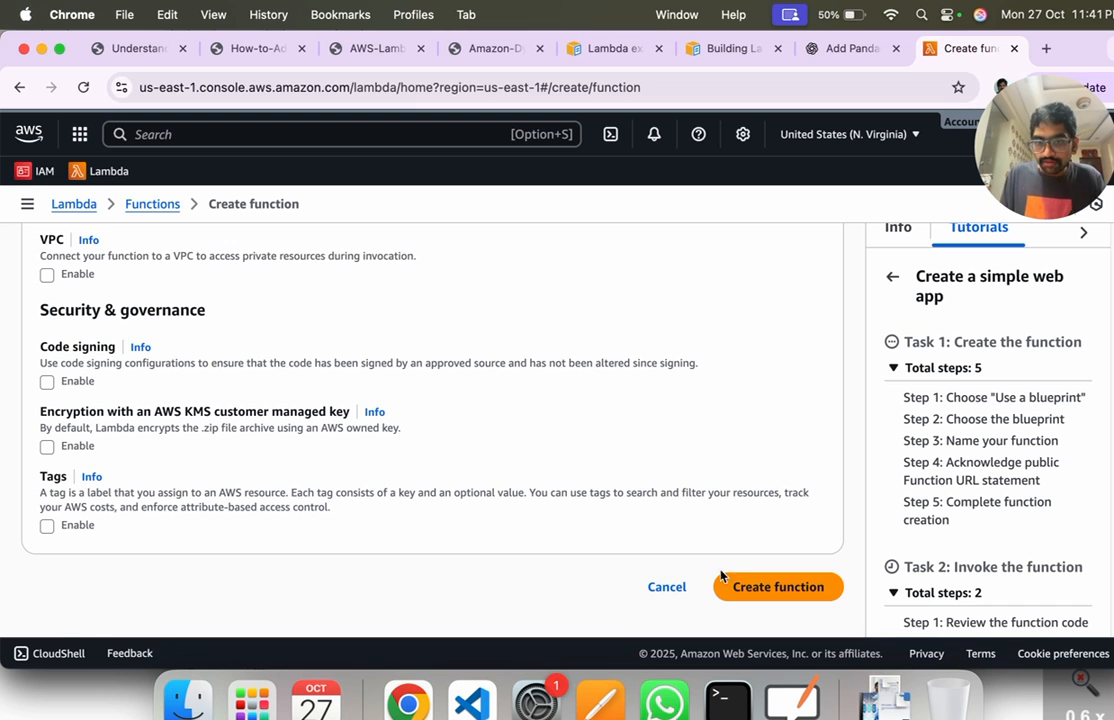
pyautogui.scroll(5, 383, 500)
pyautogui.click(121, 410)
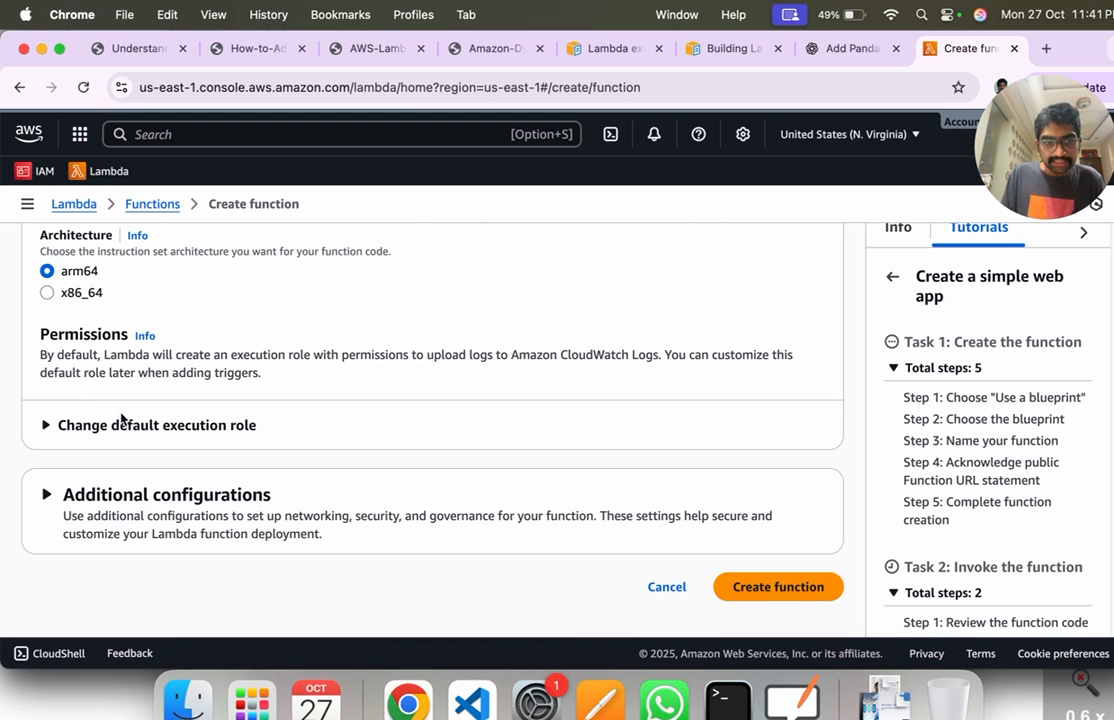
# Step: Create the cloudcoding function, highlight the Write a test heading in the Getting started guide and dismiss the guide
pyautogui.click(806, 592)
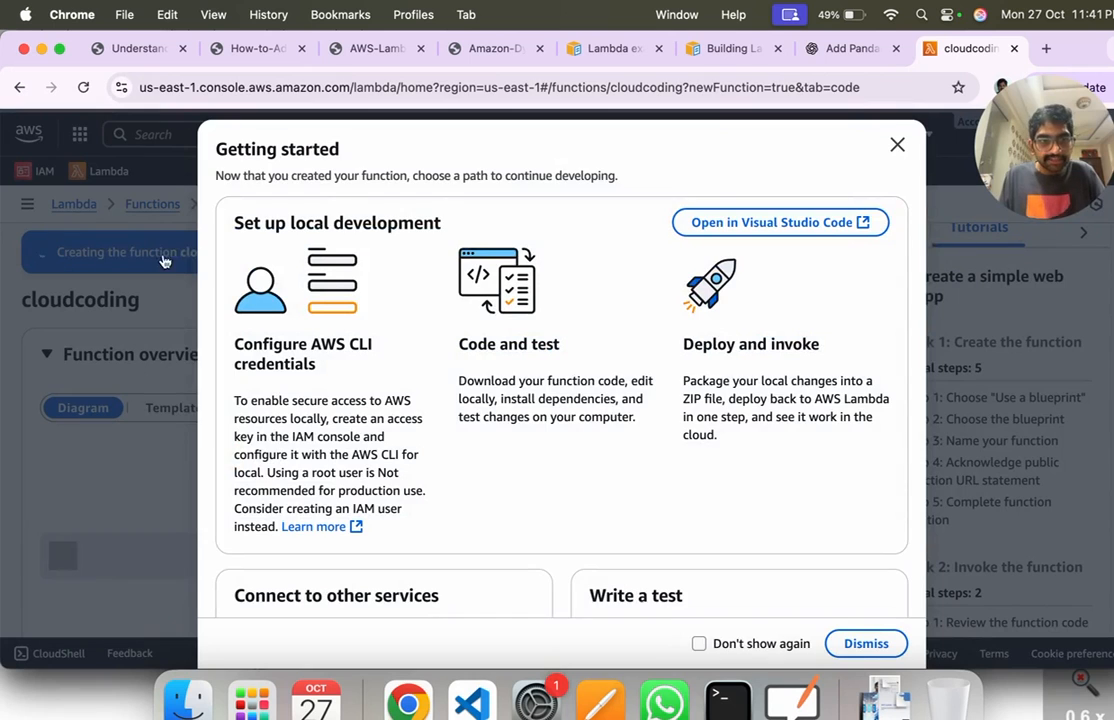
pyautogui.scroll(-2, 603, 503)
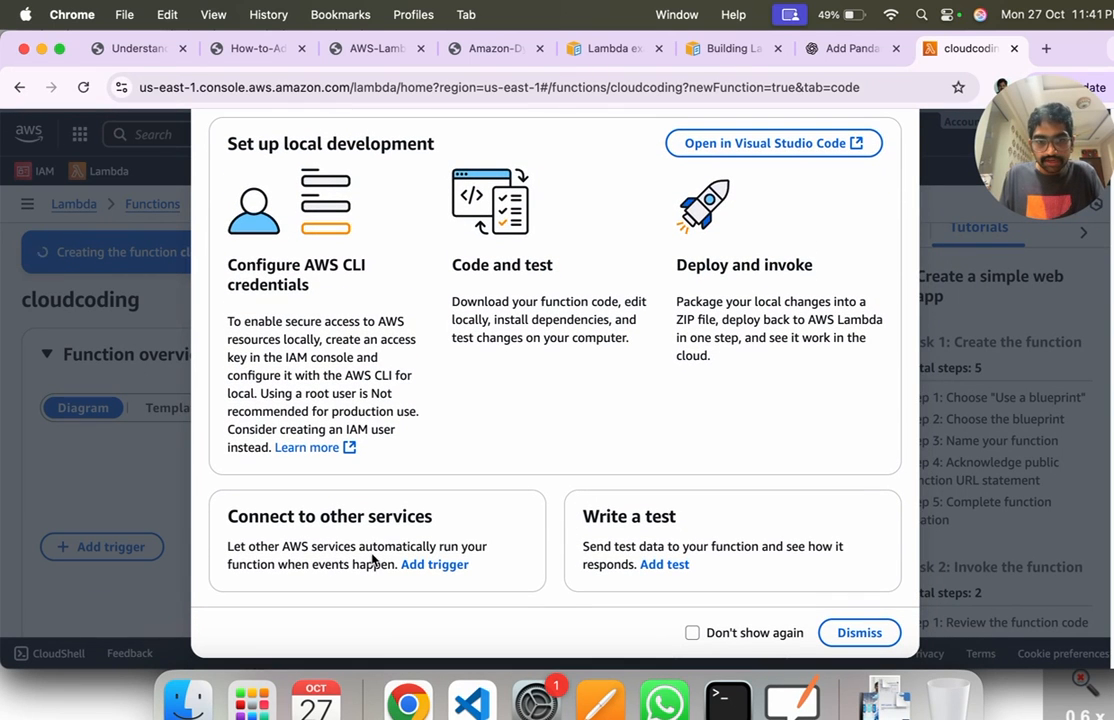
pyautogui.moveTo(596, 516); pyautogui.dragTo(666, 516)
pyautogui.click(689, 523)
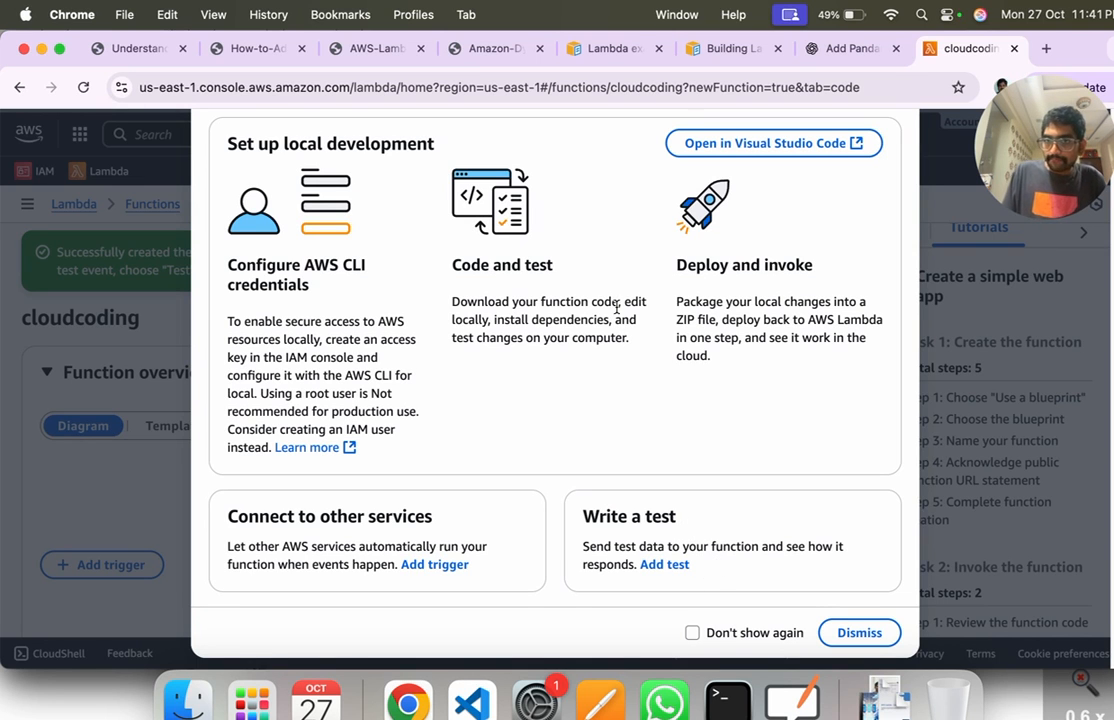
pyautogui.click(857, 632)
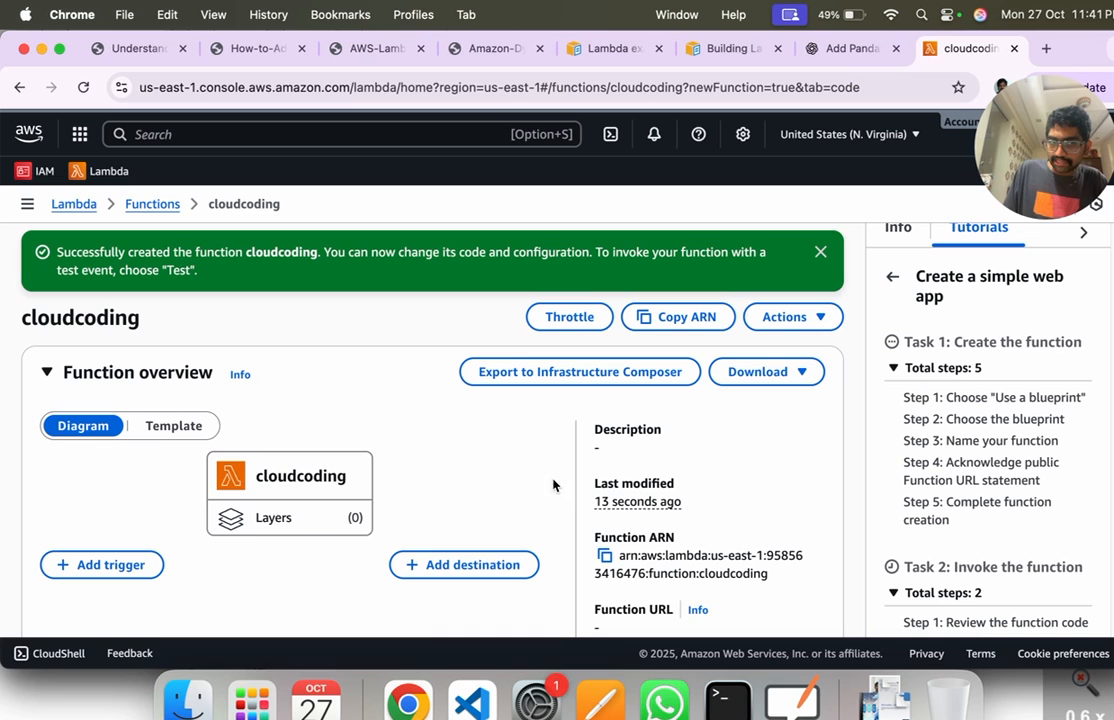
# Step: Reload the Lambda dashboard, open its functions list and highlight the last-modified time of cloudcoding
pyautogui.click(75, 204)
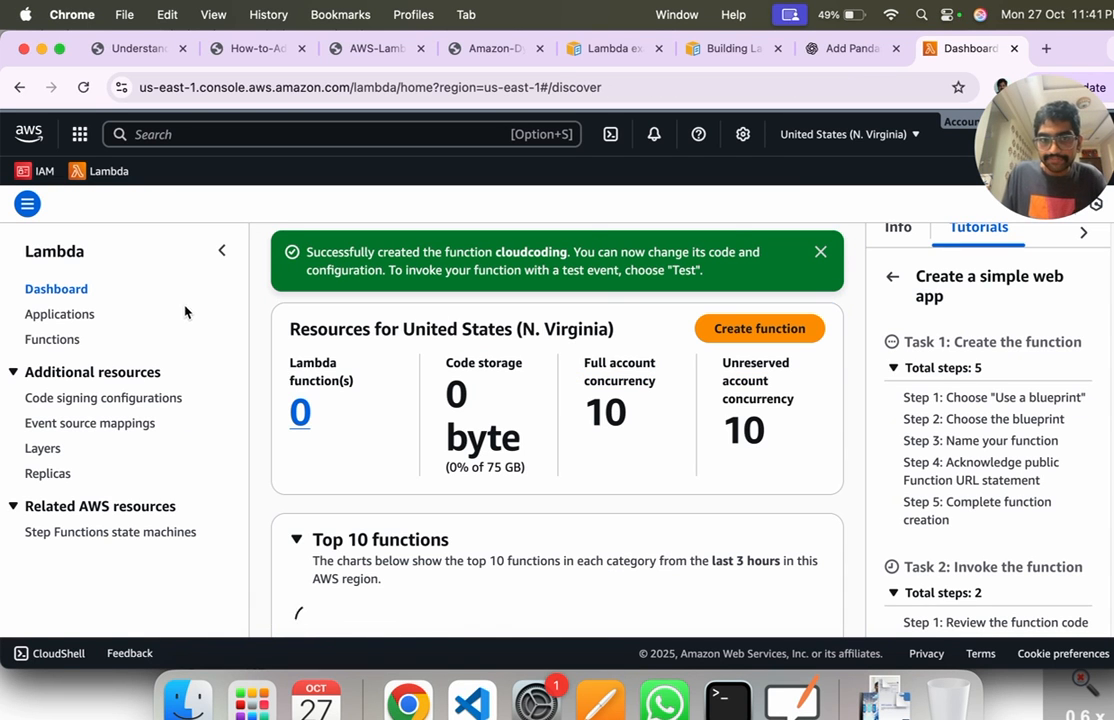
pyautogui.click(83, 87)
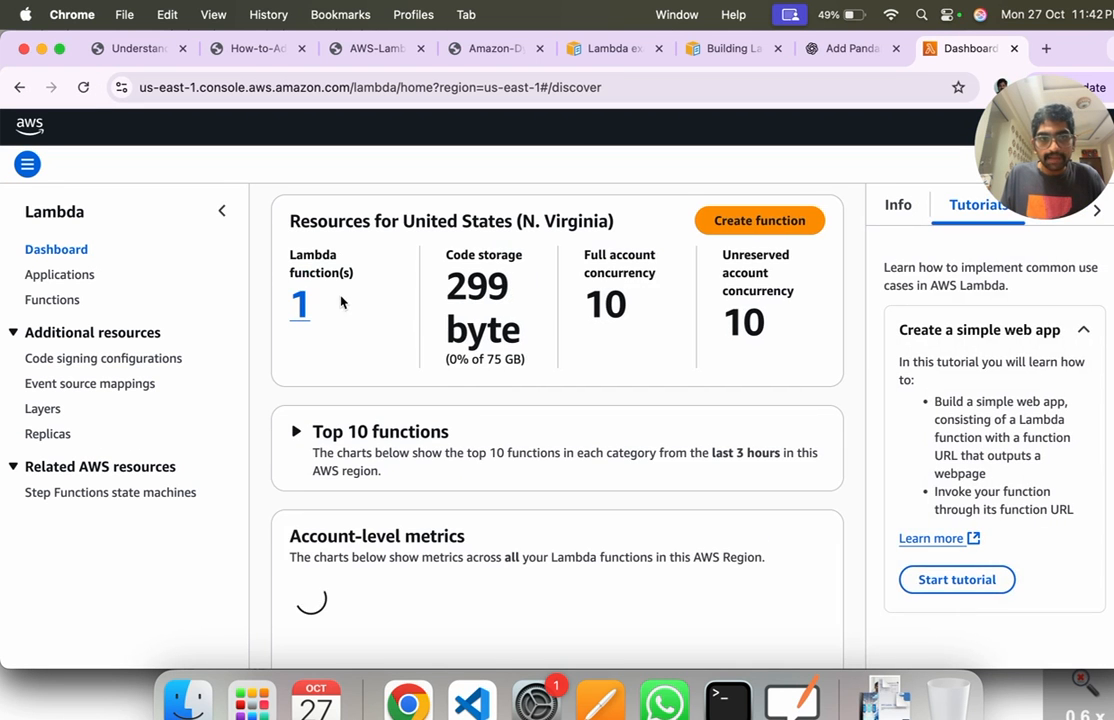
pyautogui.click(299, 308)
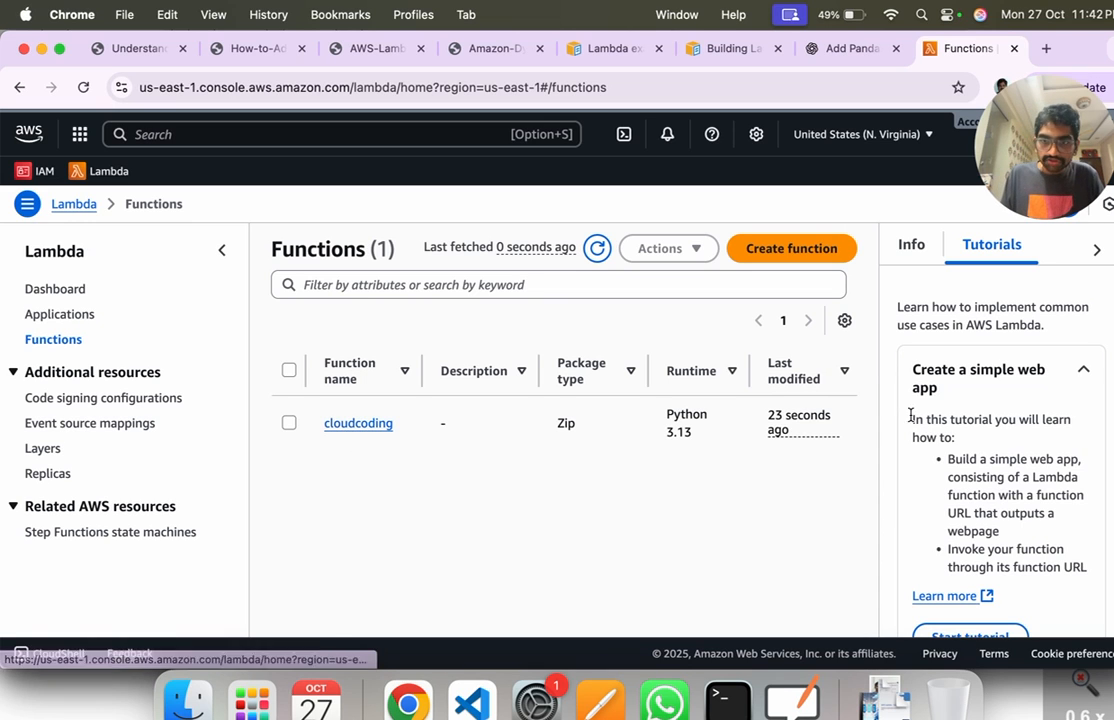
pyautogui.moveTo(768, 415); pyautogui.dragTo(792, 434)
pyautogui.click(708, 519)
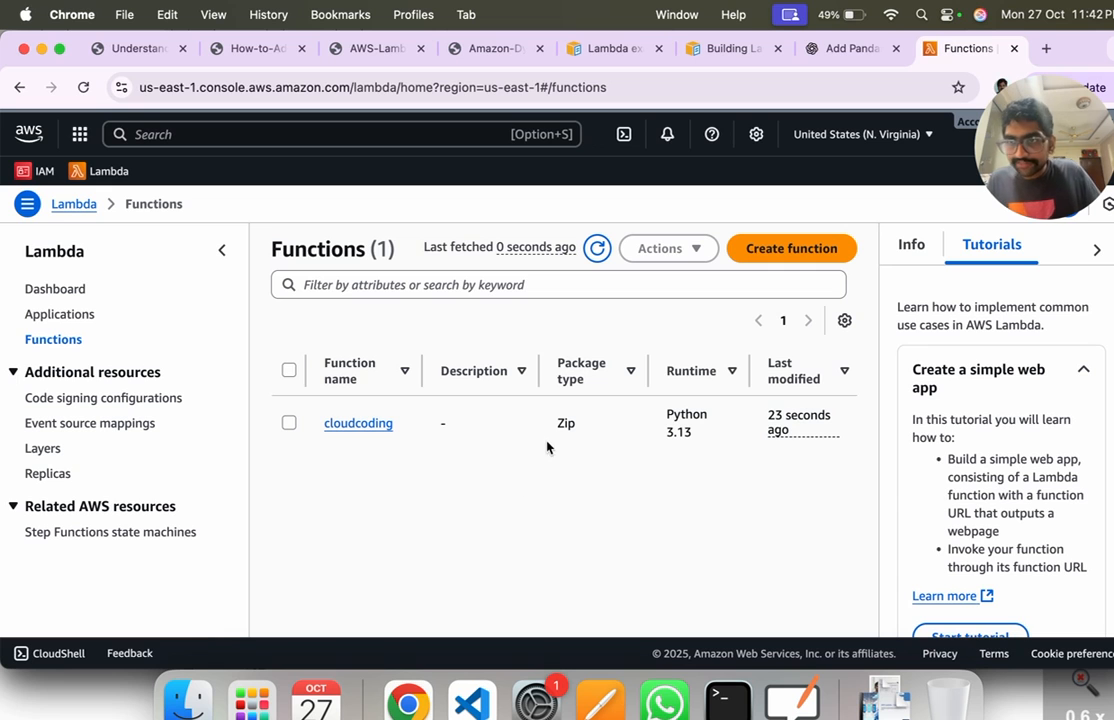
# Step: Open the cloudcoding function and look through its overview and code source with lambda_function.py
pyautogui.click(373, 425)
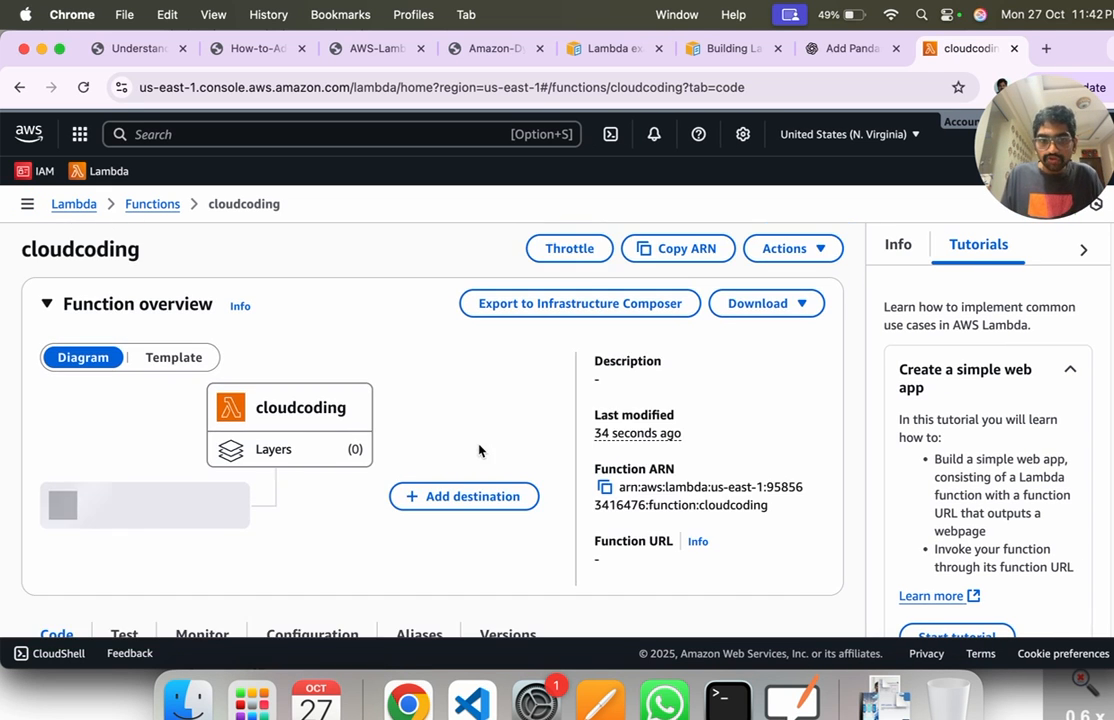
pyautogui.scroll(-2, 470, 412)
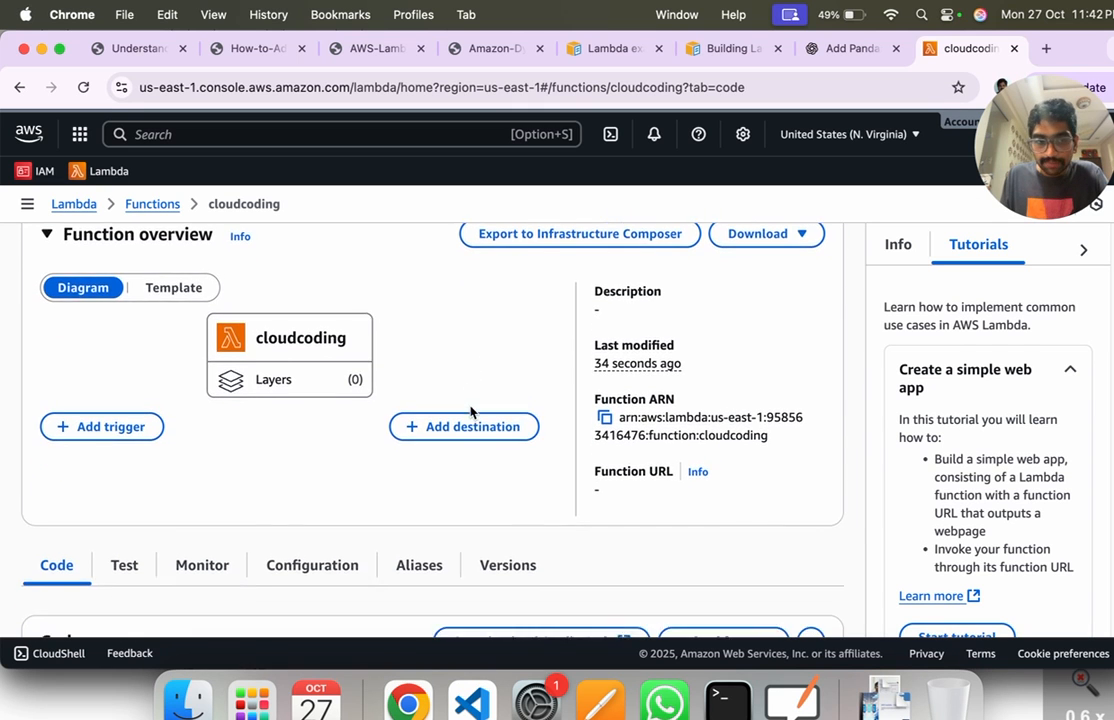
pyautogui.scroll(-3, 68, 516)
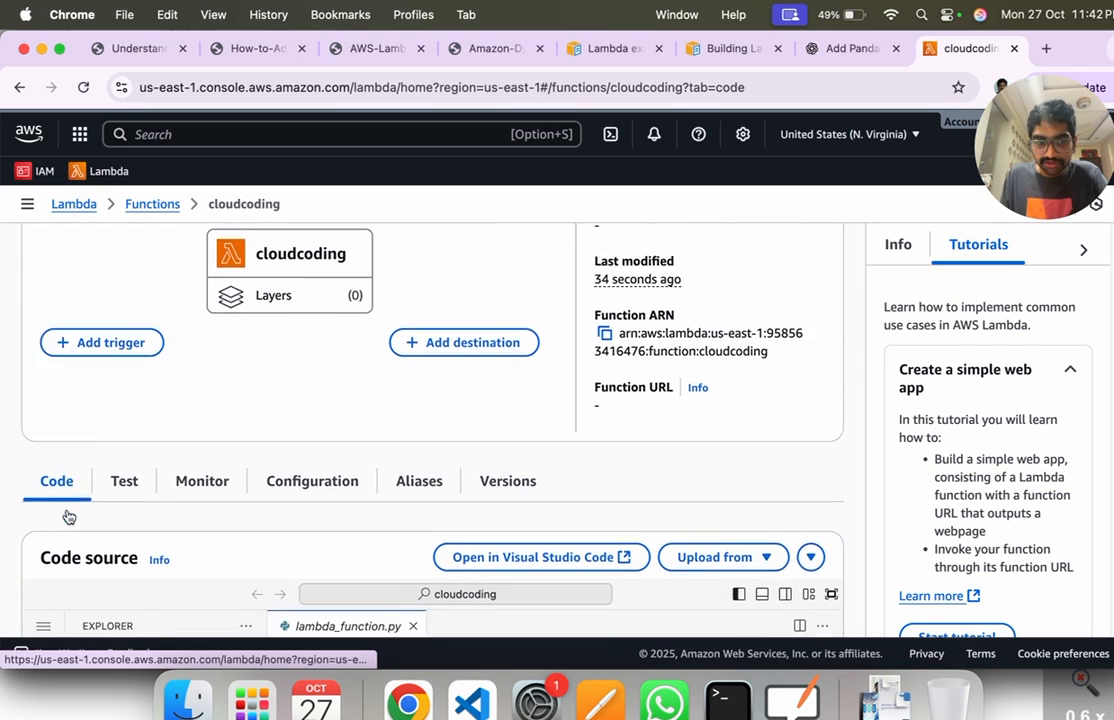
pyautogui.scroll(-6, 462, 527)
pyautogui.scroll(4, 460, 525)
pyautogui.scroll(1, 460, 525)
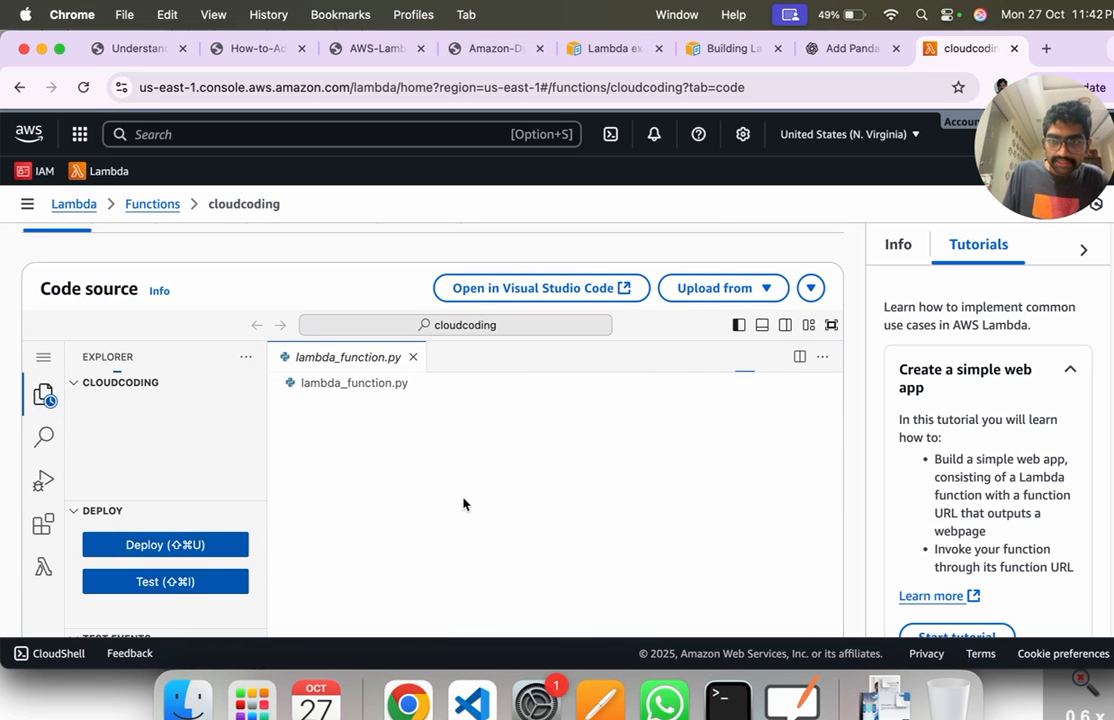
pyautogui.scroll(-1, 267, 537)
pyautogui.scroll(-3, 448, 415)
pyautogui.scroll(3, 451, 431)
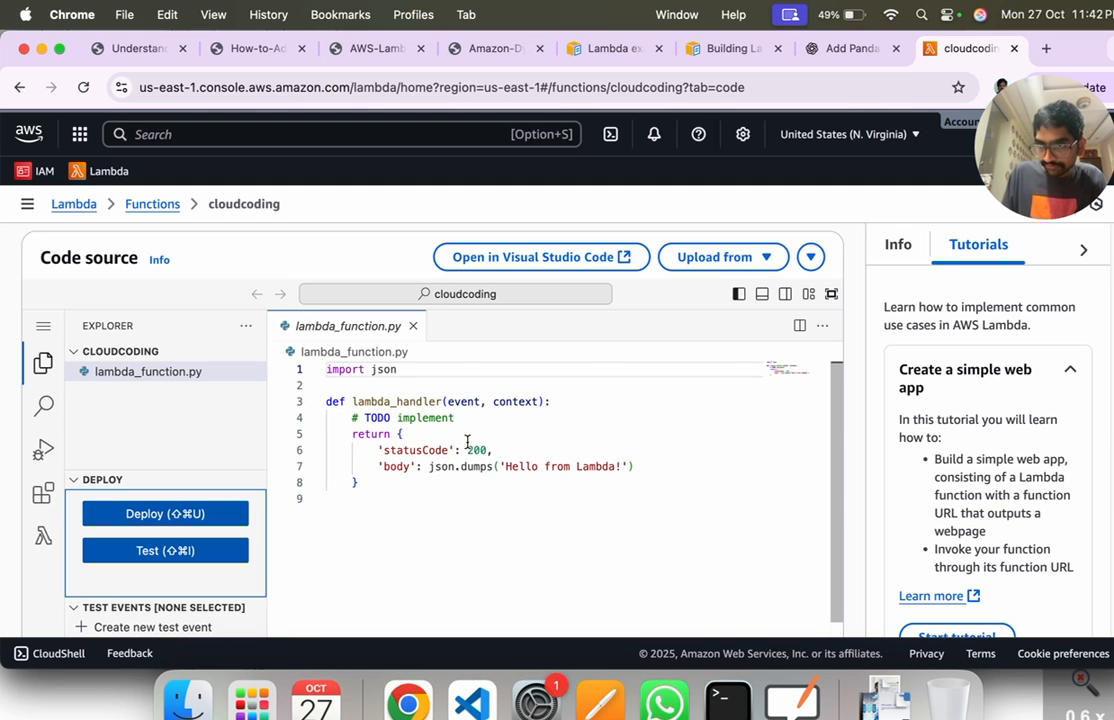
# Step: Highlight the return block of lambda_handler and the word implement in its TODO comment in lambda_function.py
pyautogui.moveTo(371, 480); pyautogui.dragTo(305, 437)
pyautogui.click(304, 436)
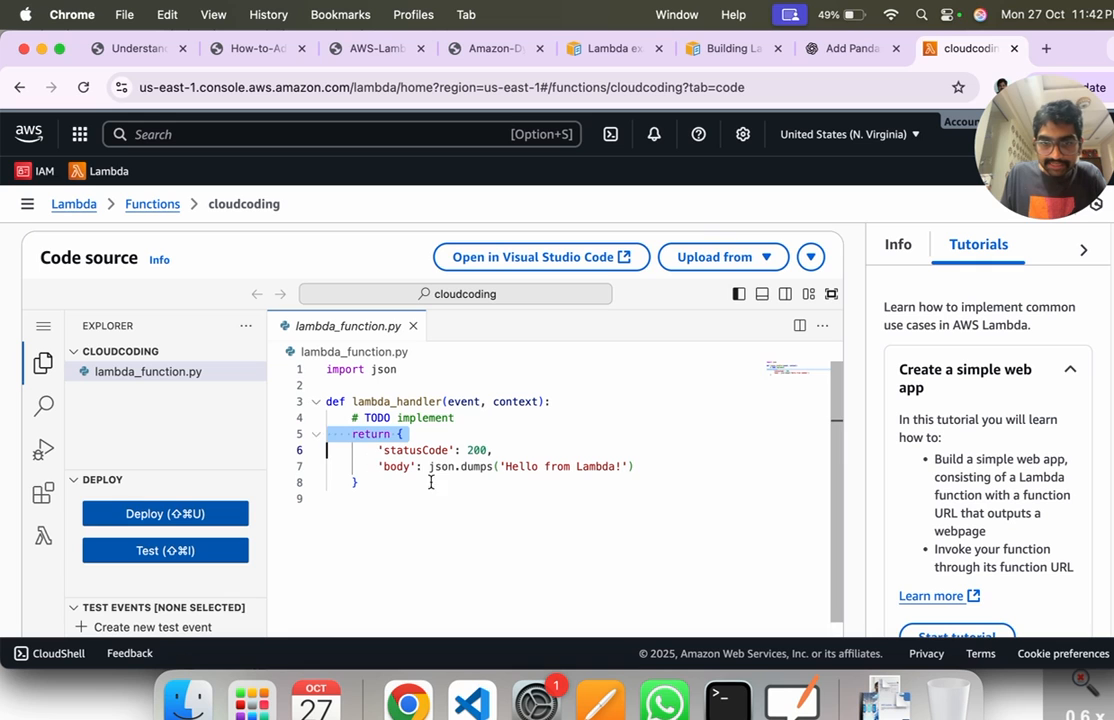
pyautogui.click(426, 487)
pyautogui.moveTo(377, 486); pyautogui.dragTo(316, 433)
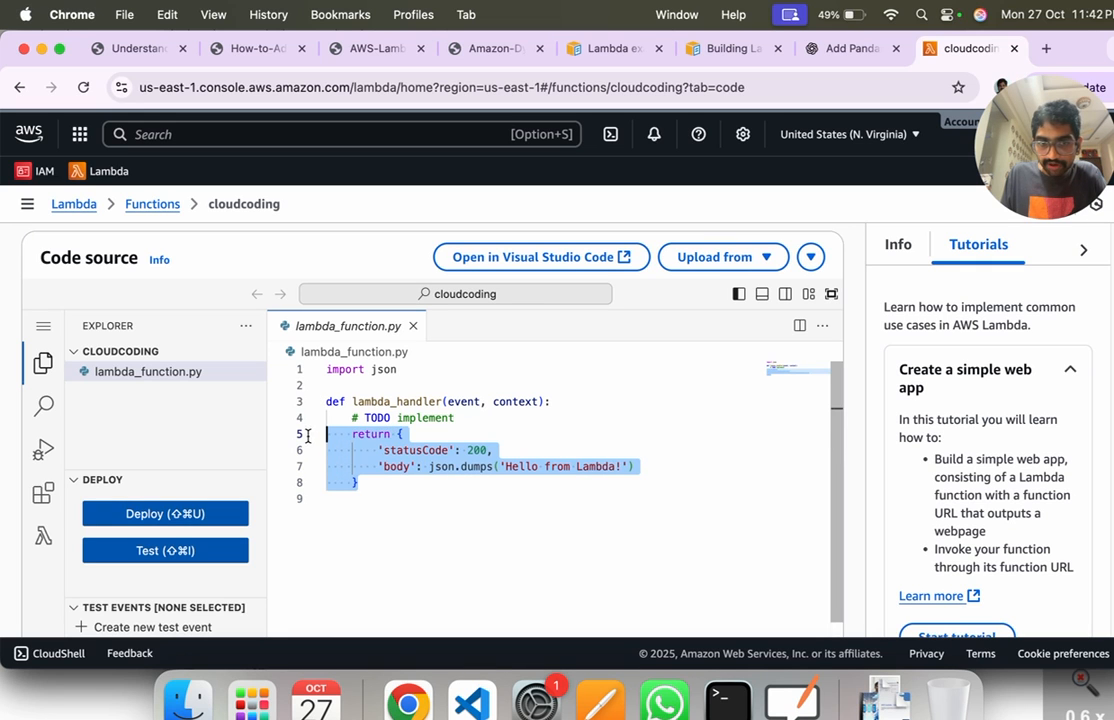
pyautogui.click(478, 419)
pyautogui.doubleClick(478, 419)
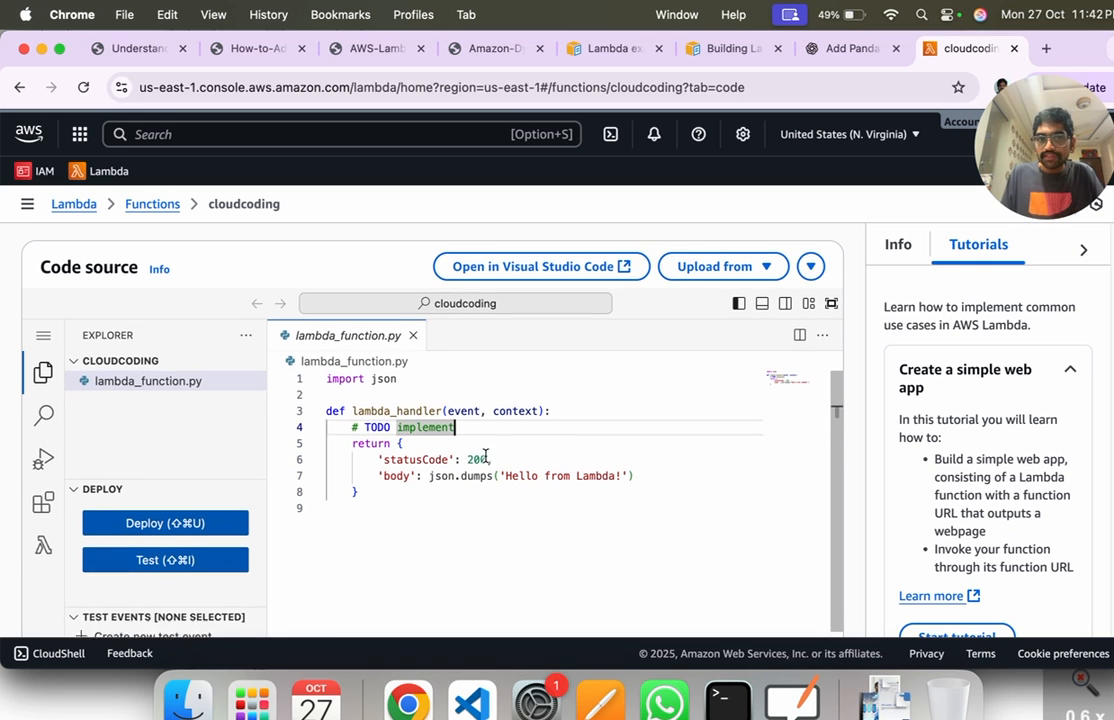
pyautogui.scroll(3, 405, 493)
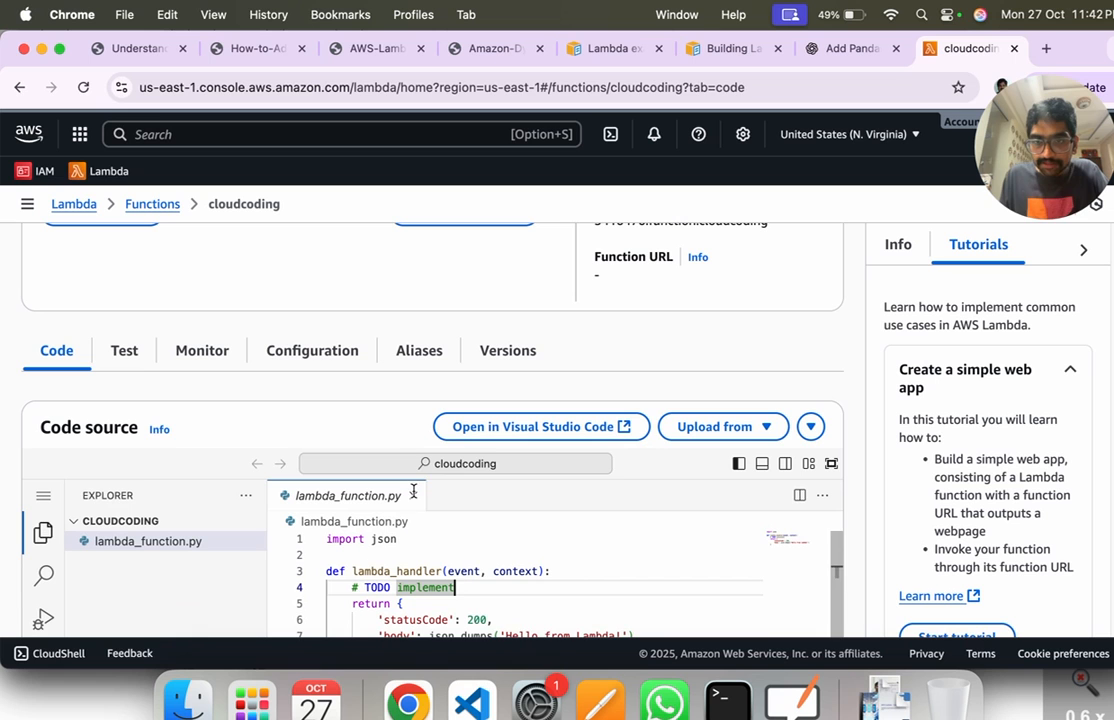
# Step: Open the function's test event settings and highlight the Hello World template's event JSON
pyautogui.click(133, 364)
pyautogui.scroll(-5, 555, 452)
pyautogui.scroll(-3, 347, 485)
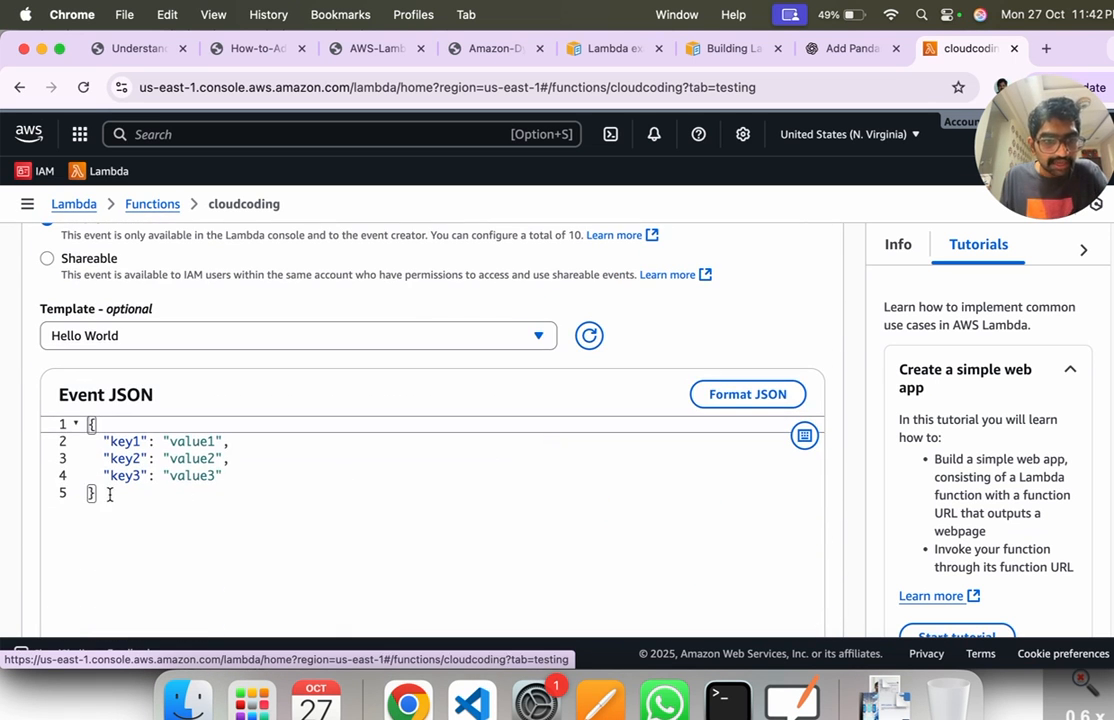
pyautogui.moveTo(111, 491); pyautogui.dragTo(50, 424)
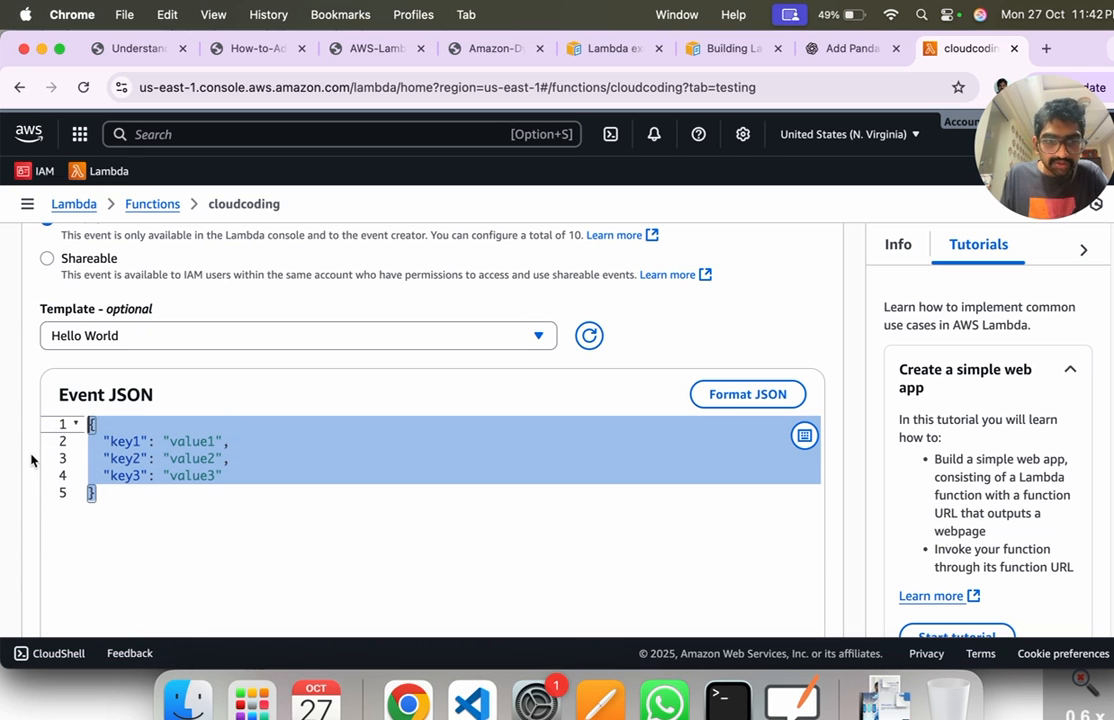
pyautogui.click(233, 461)
pyautogui.click(237, 476)
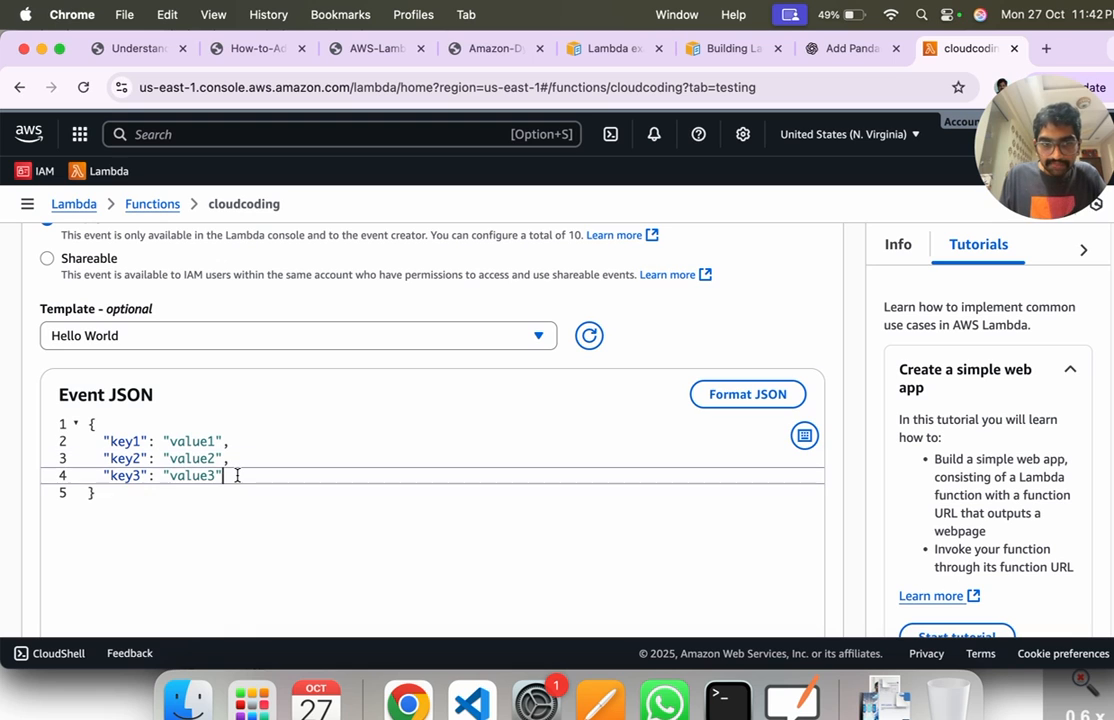
# Step: Delete the three key-value pairs from the test event JSON, leaving only the empty braces {}
pyautogui.moveTo(237, 476); pyautogui.dragTo(87, 447)
pyautogui.press('BackSpace')
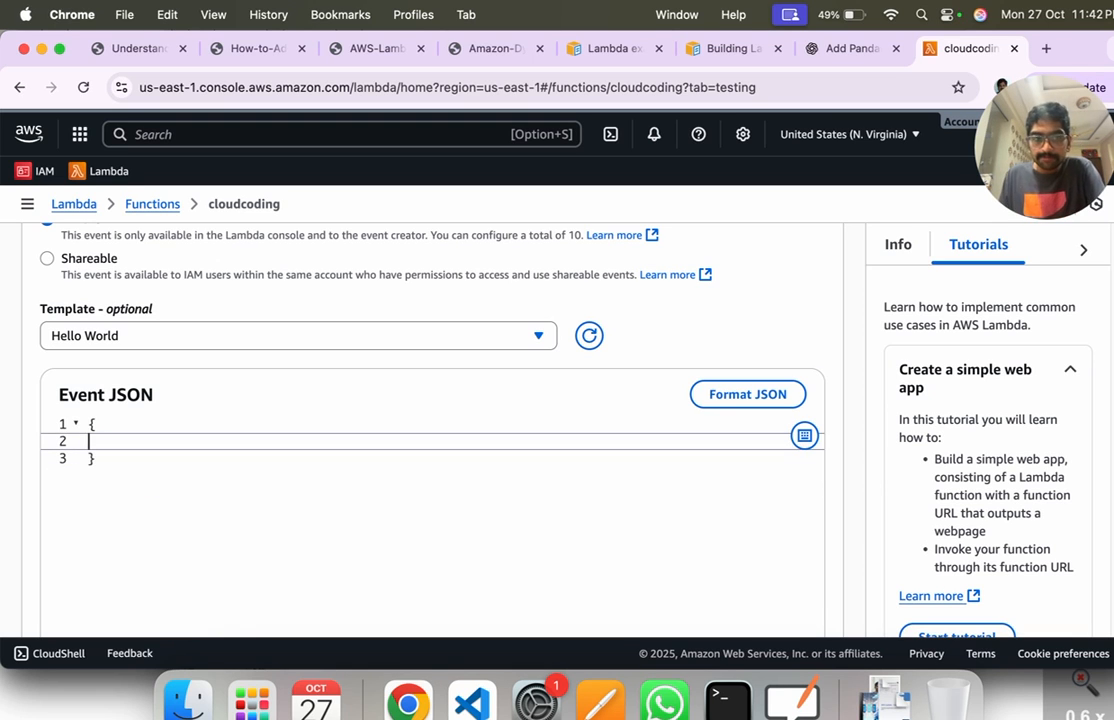
pyautogui.press('Down')
pyautogui.press('BackSpace')
pyautogui.press('BackSpace')
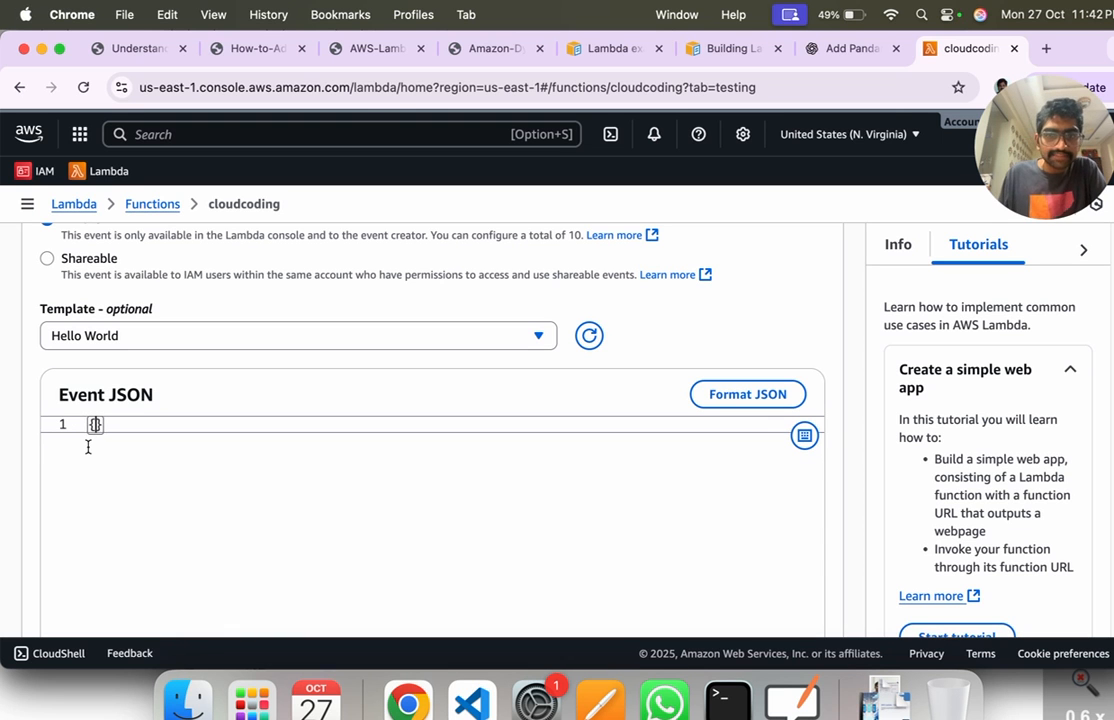
pyautogui.scroll(8, 298, 462)
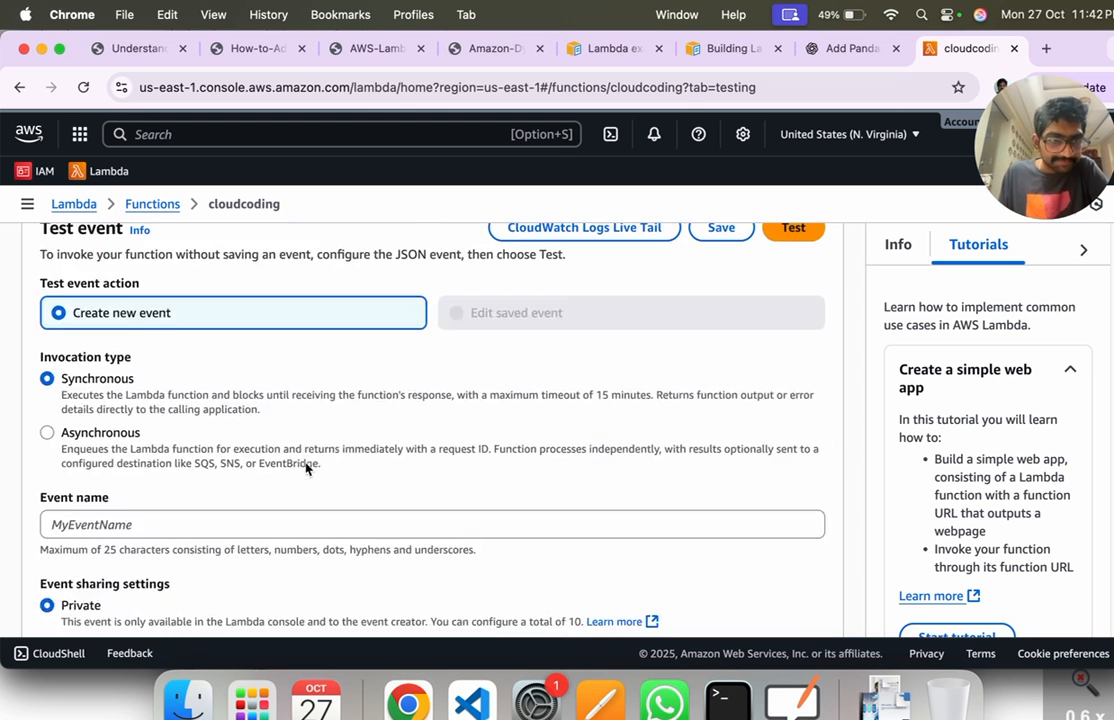
# Step: Check the function's code source, return to the test event settings and run the function with the empty event
pyautogui.scroll(2, 160, 423)
pyautogui.click(56, 240)
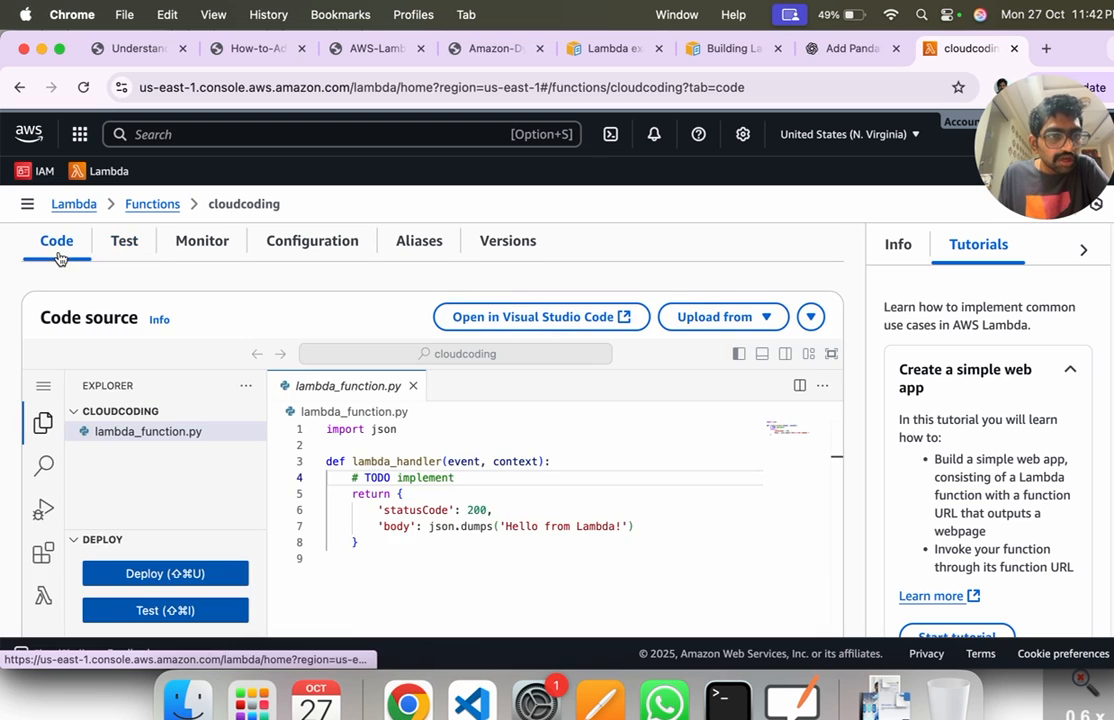
pyautogui.scroll(-3, 212, 432)
pyautogui.scroll(3, 298, 435)
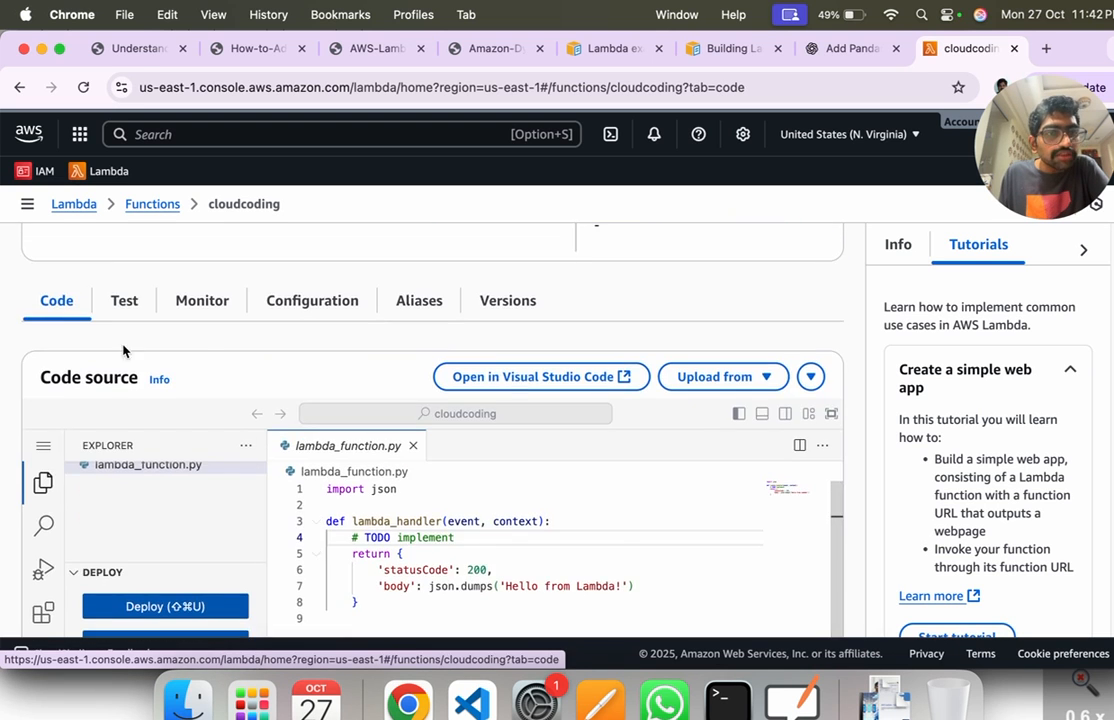
pyautogui.click(124, 300)
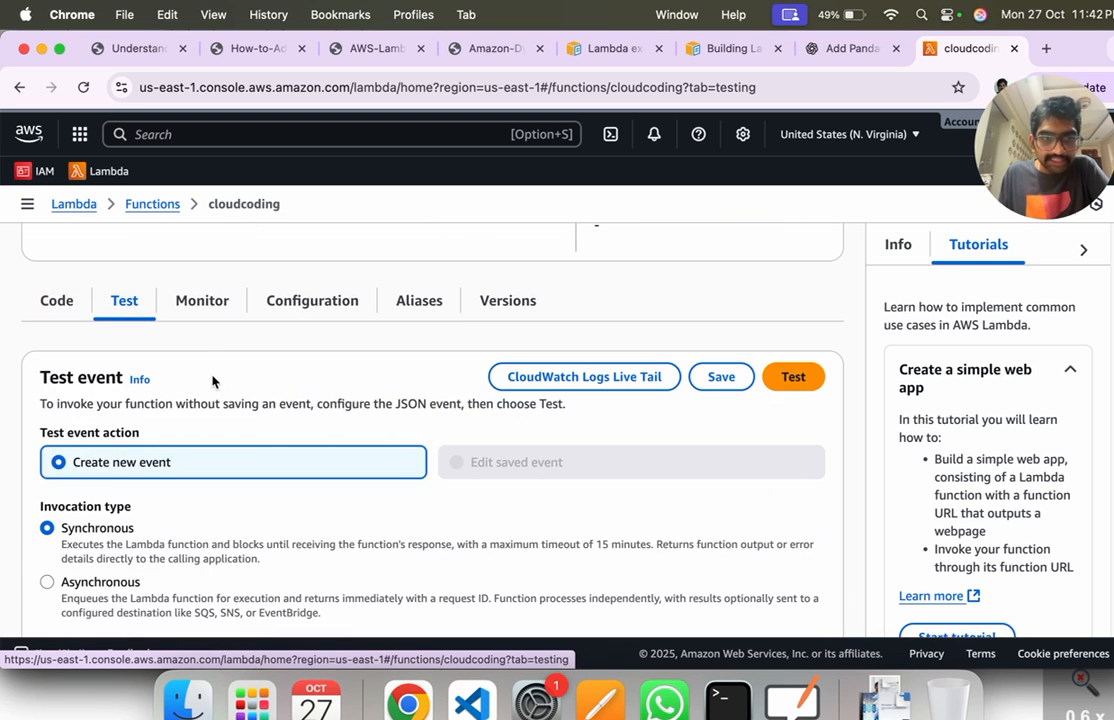
pyautogui.click(790, 377)
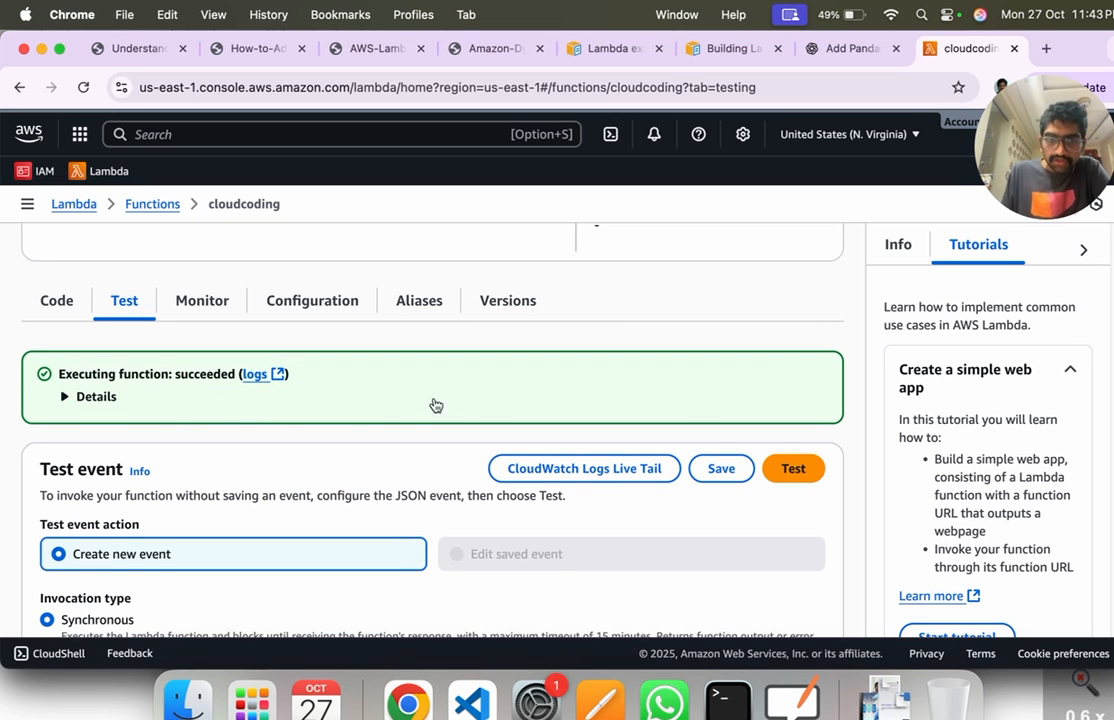
# Step: Expand the execution details and highlight the returned response JSON with its statusCode and body
pyautogui.scroll(-5, 502, 393)
pyautogui.scroll(-2, 502, 393)
pyautogui.scroll(8, 502, 390)
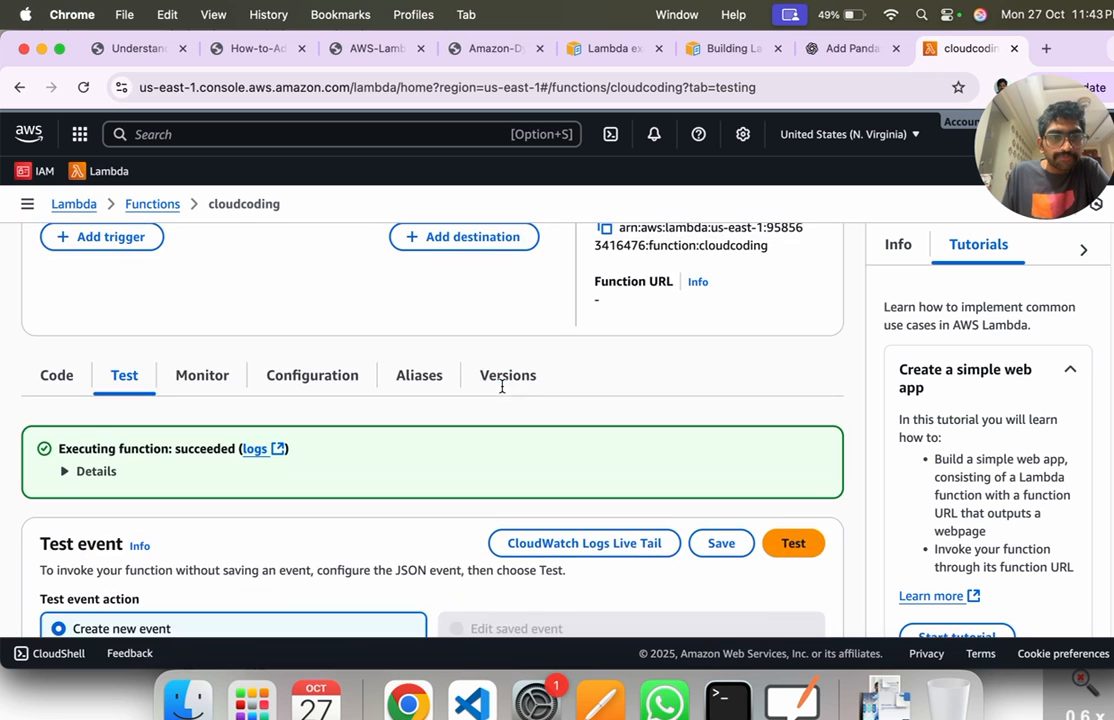
pyautogui.click(91, 474)
pyautogui.scroll(-1, 398, 385)
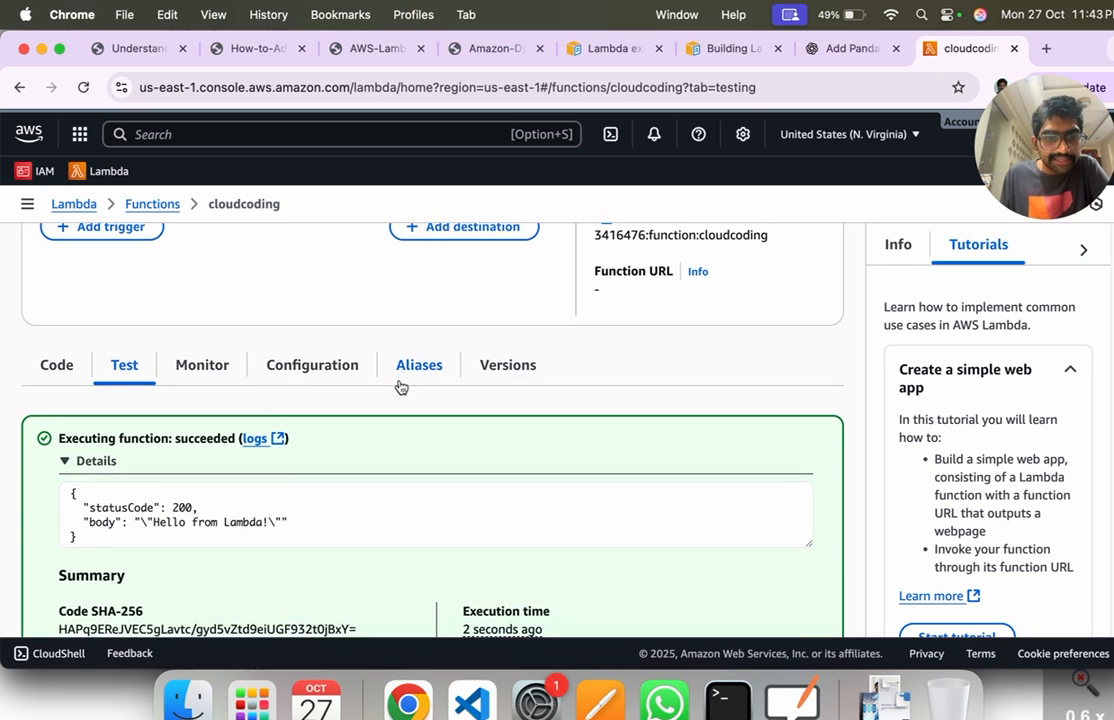
pyautogui.moveTo(86, 505); pyautogui.dragTo(297, 497)
pyautogui.click(300, 499)
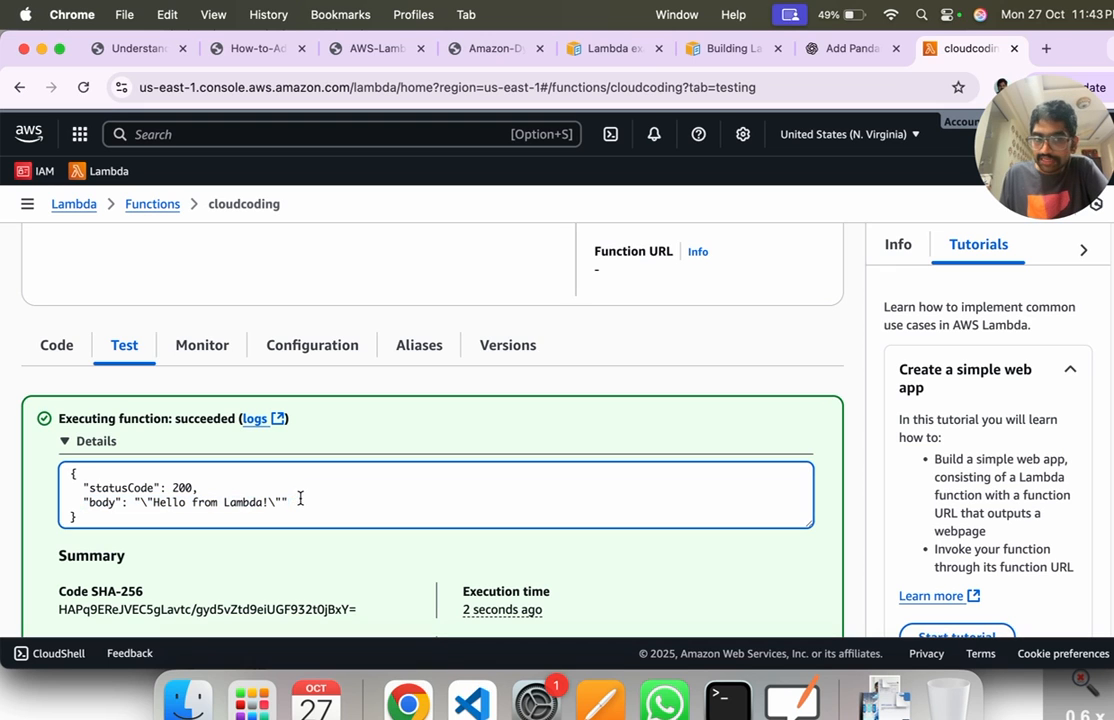
pyautogui.moveTo(92, 517); pyautogui.dragTo(53, 473)
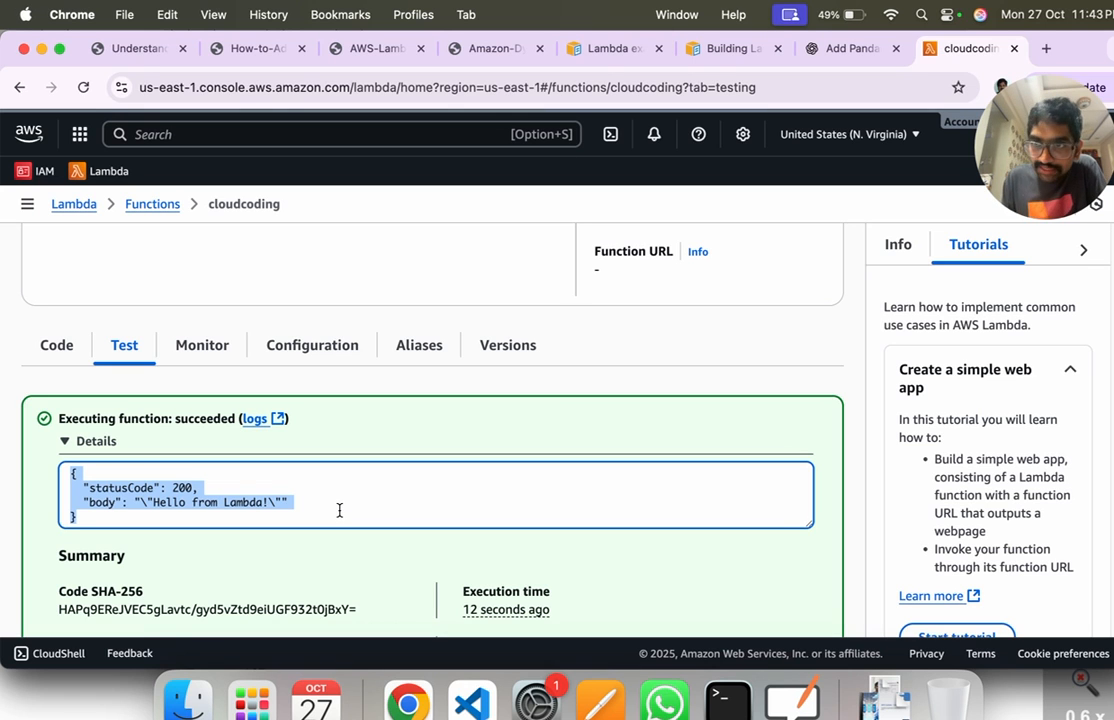
# Step: Return to the code source and highlight the body line in the return block of lambda_function.py
pyautogui.click(64, 356)
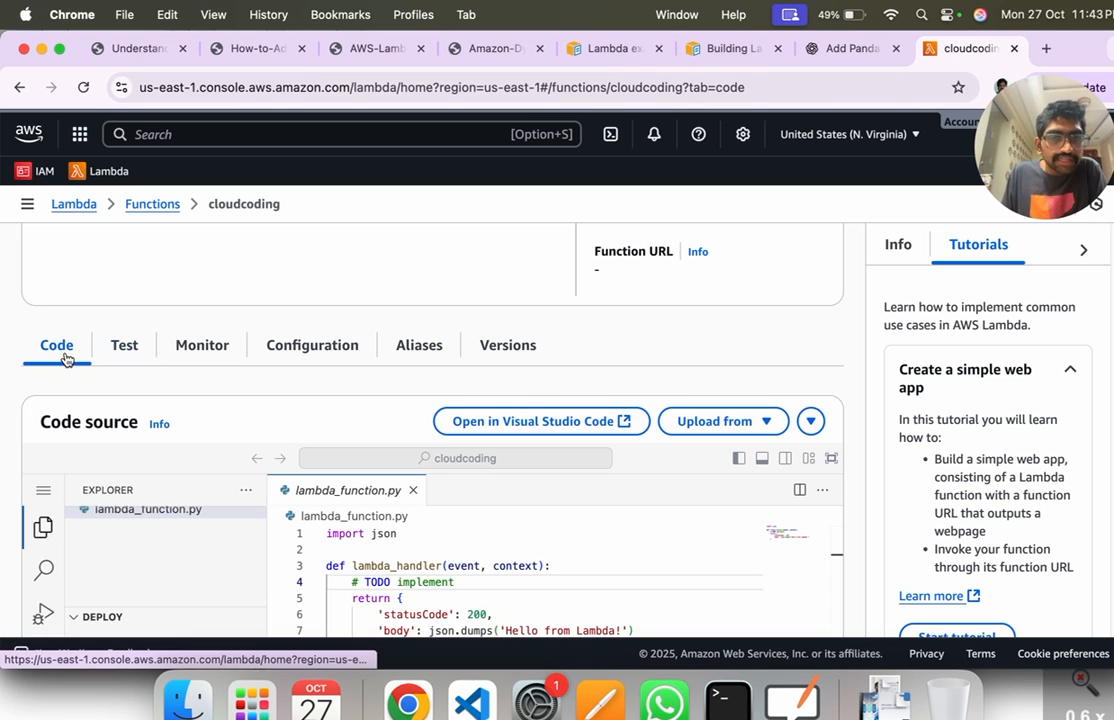
pyautogui.scroll(-1, 368, 500)
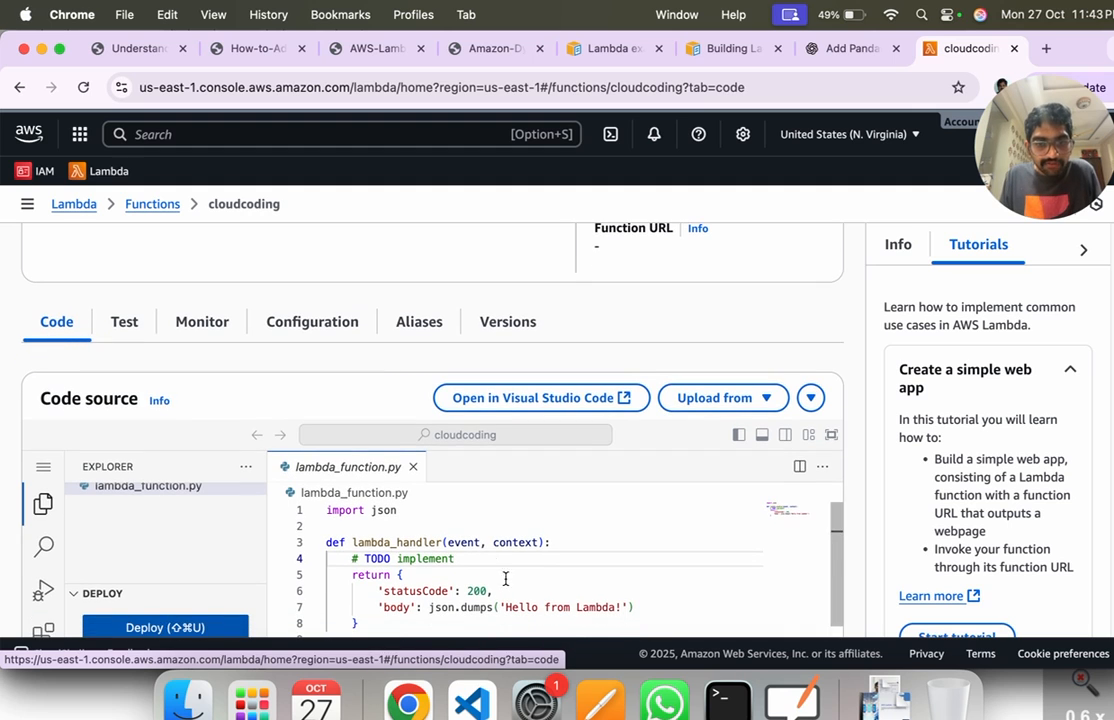
pyautogui.moveTo(506, 607); pyautogui.dragTo(392, 607)
pyautogui.click(640, 607)
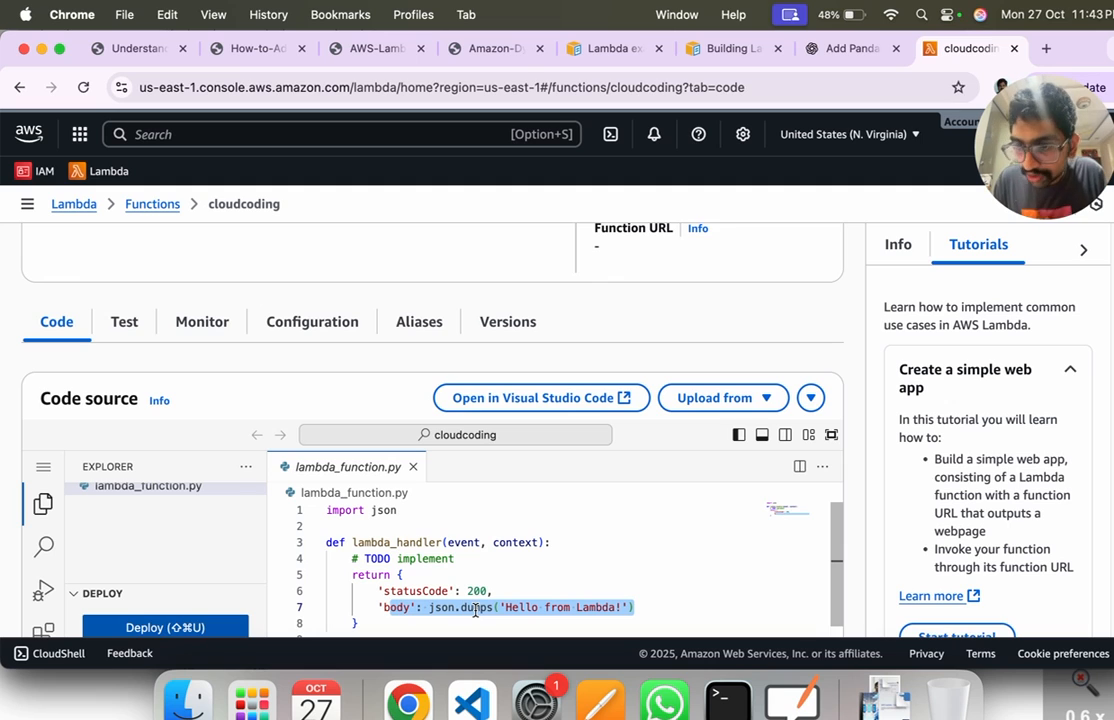
# Step: Replace the body string inside json.dumps with 'Data King With' followed by the presenter's first name
pyautogui.moveTo(627, 610); pyautogui.dragTo(575, 614)
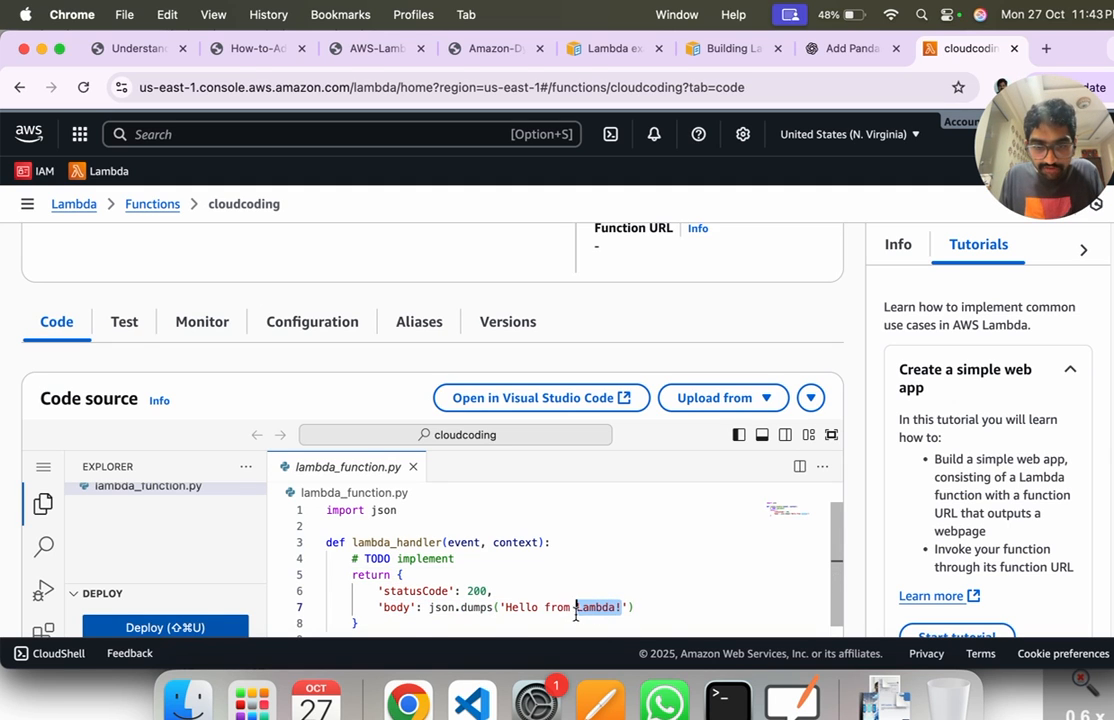
pyautogui.write('Saketh')
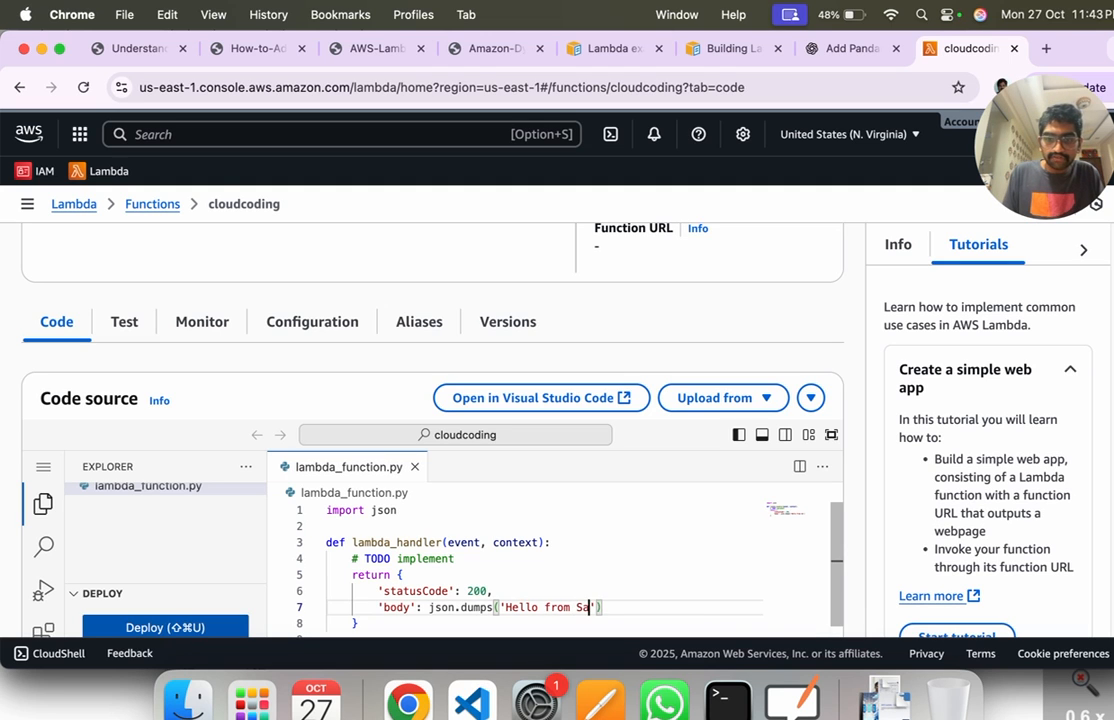
pyautogui.scroll(-2, 610, 588)
pyautogui.scroll(2, 547, 529)
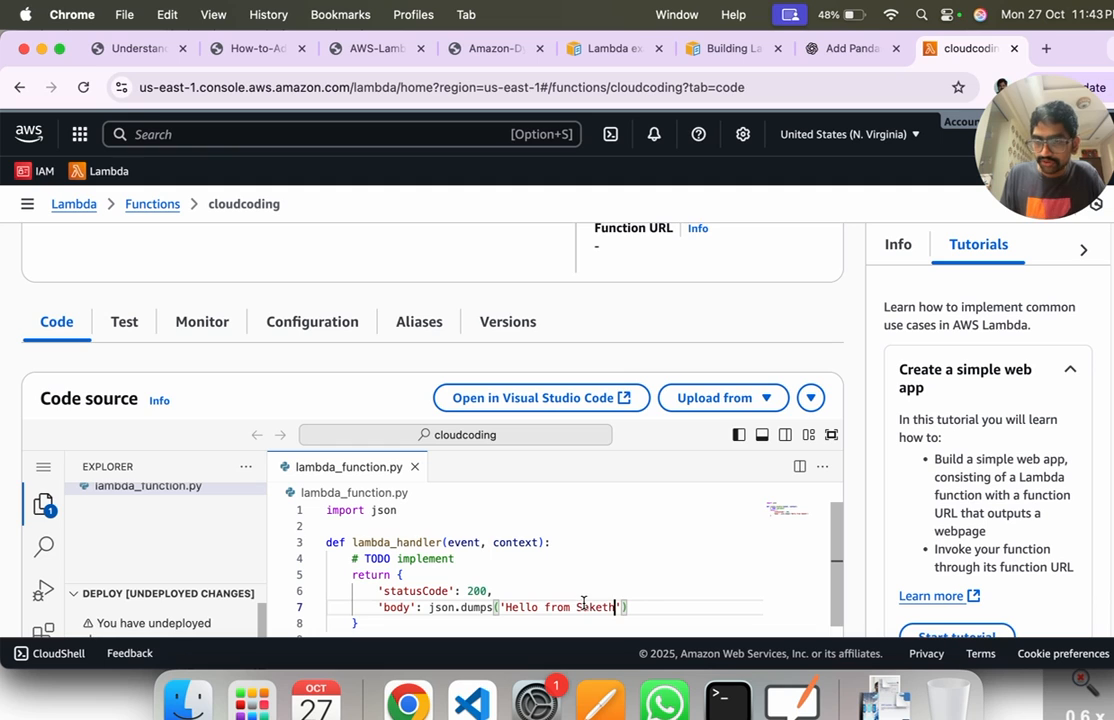
pyautogui.moveTo(576, 606); pyautogui.dragTo(506, 605)
pyautogui.write('Data King ')
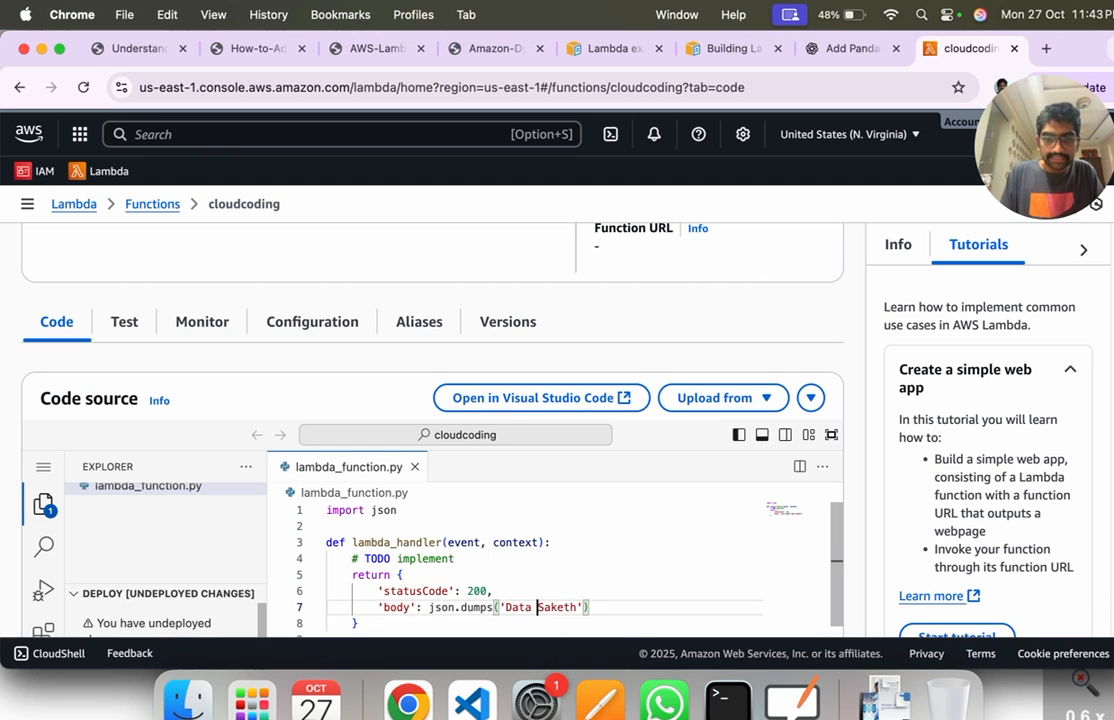
pyautogui.write('With')
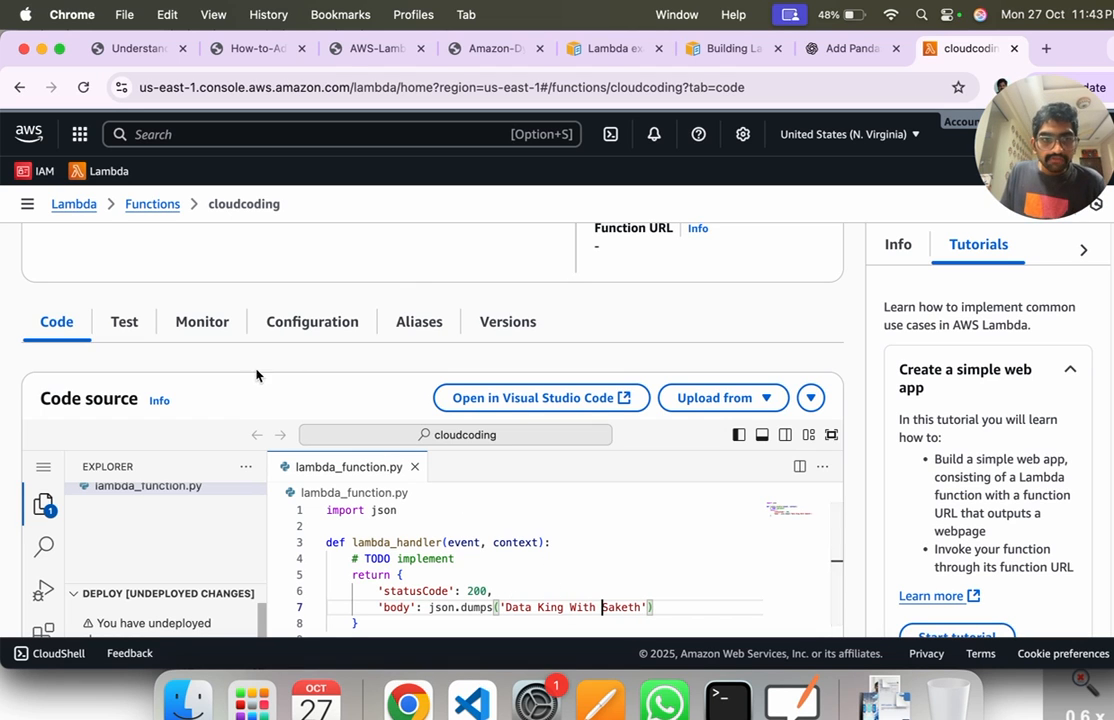
# Step: Run the test without deploying the code change, expand the execution details and highlight the body in the response
pyautogui.click(124, 322)
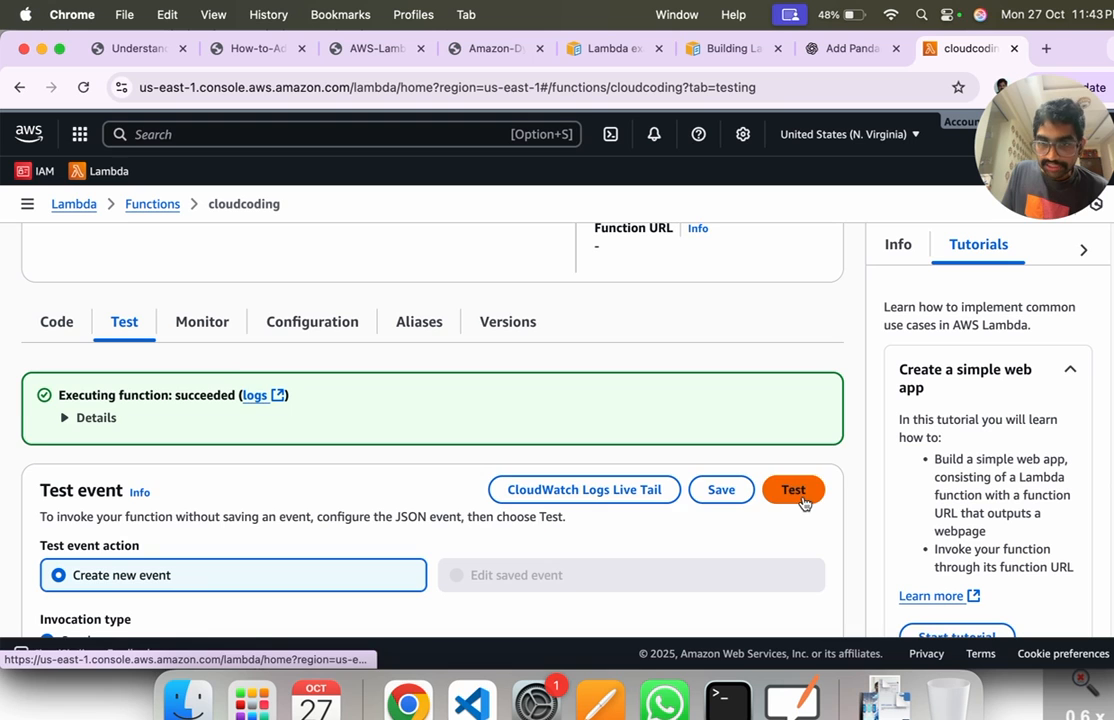
pyautogui.click(793, 492)
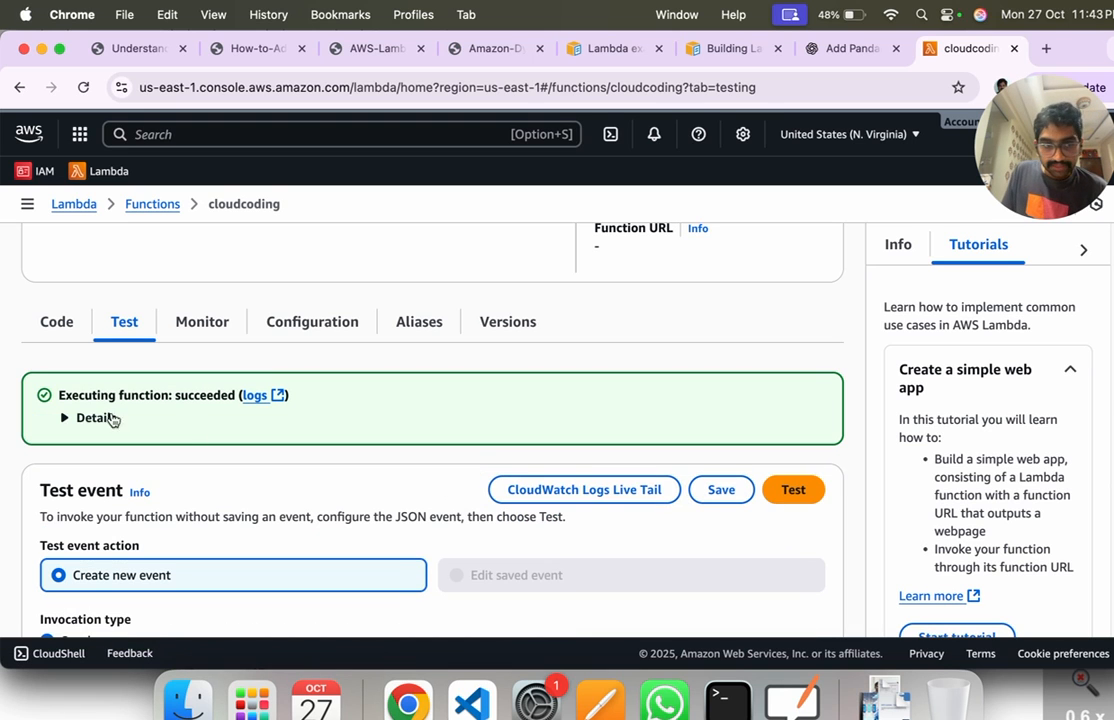
pyautogui.click(80, 418)
pyautogui.moveTo(78, 477); pyautogui.dragTo(320, 486)
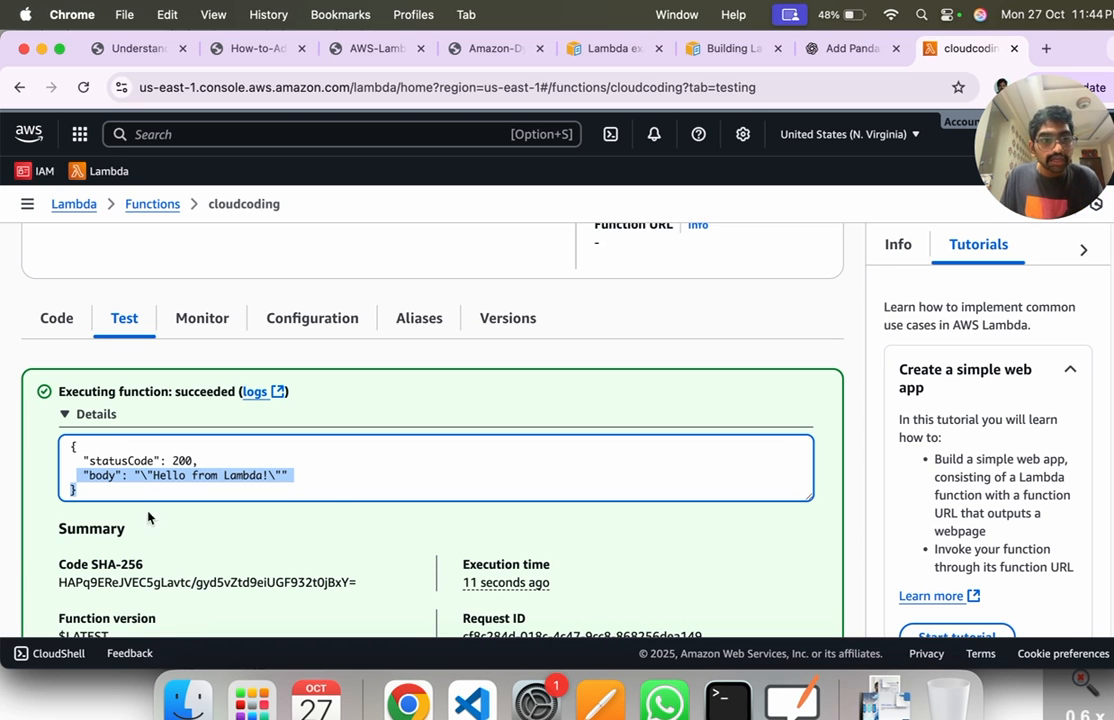
# Step: Return to lambda_function.py in the code source and deploy the undeployed changes to the cloudcoding function
pyautogui.click(45, 320)
pyautogui.scroll(-2, 380, 480)
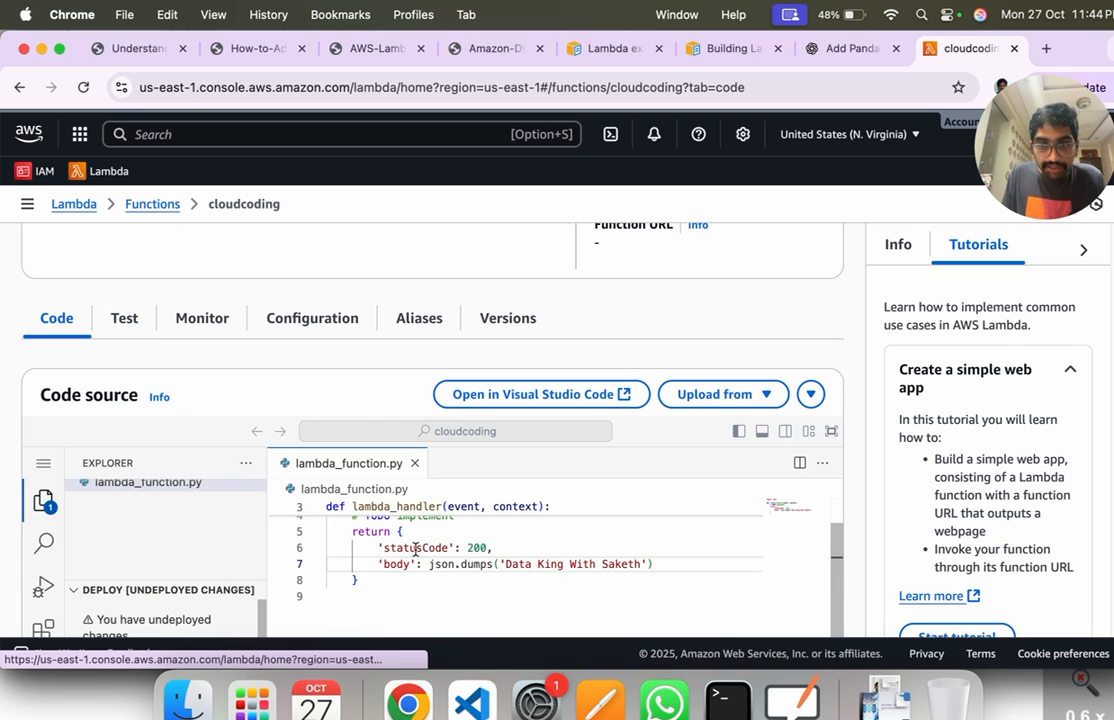
pyautogui.scroll(-2, 326, 403)
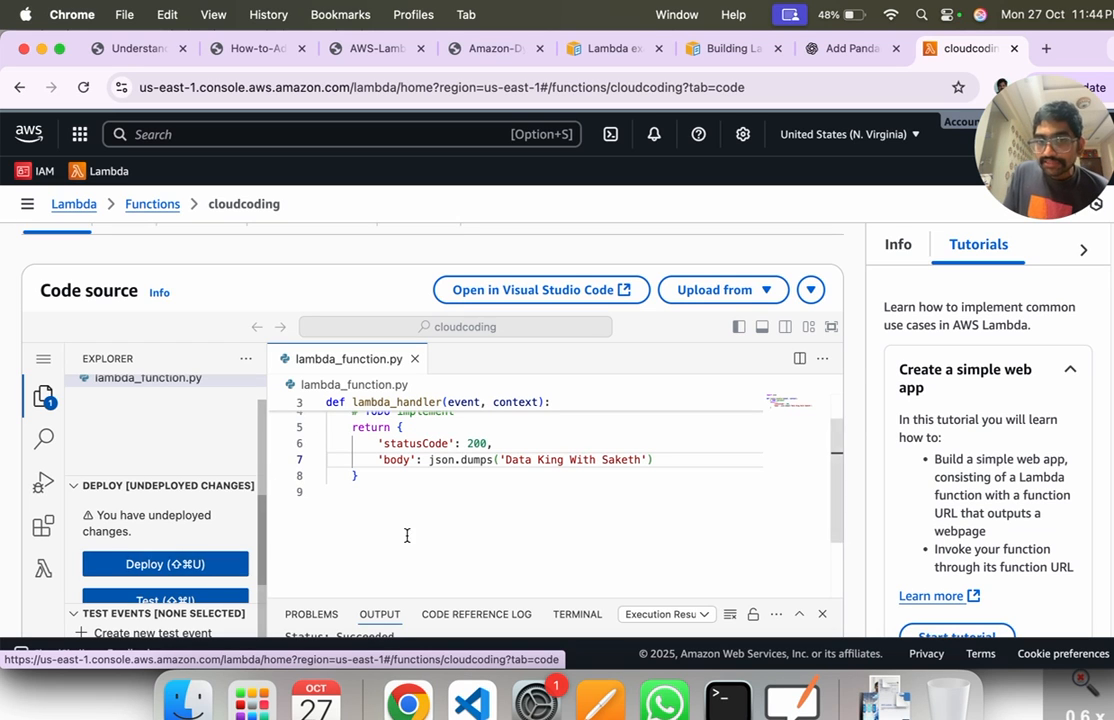
pyautogui.scroll(2, 413, 530)
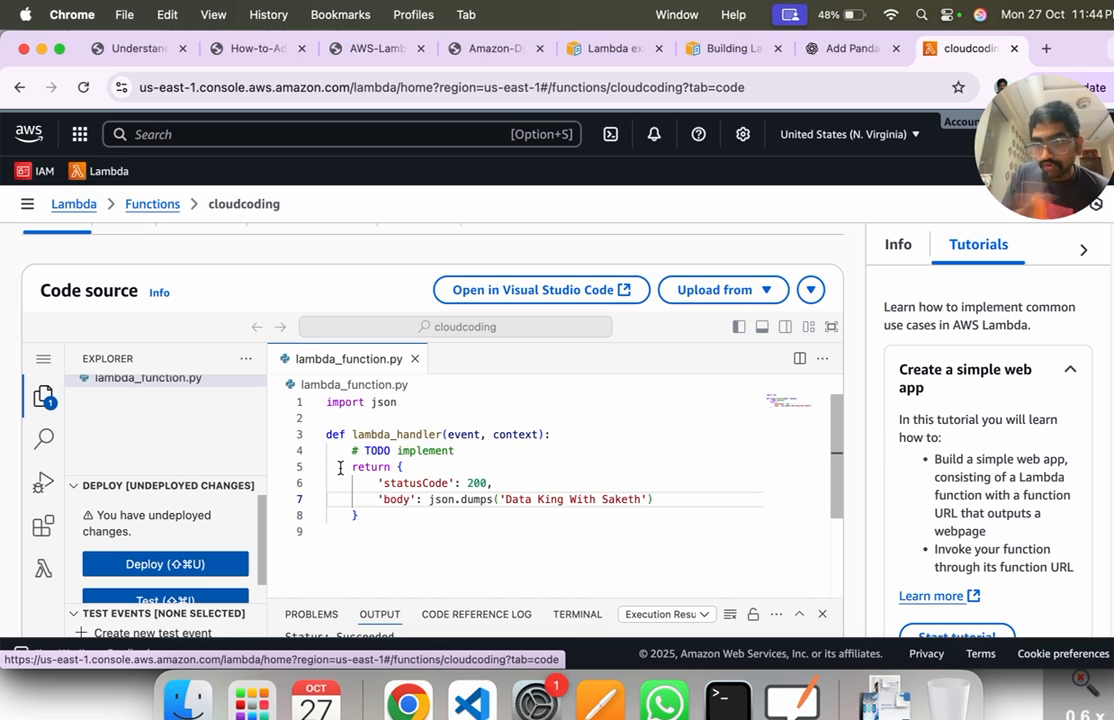
pyautogui.click(190, 565)
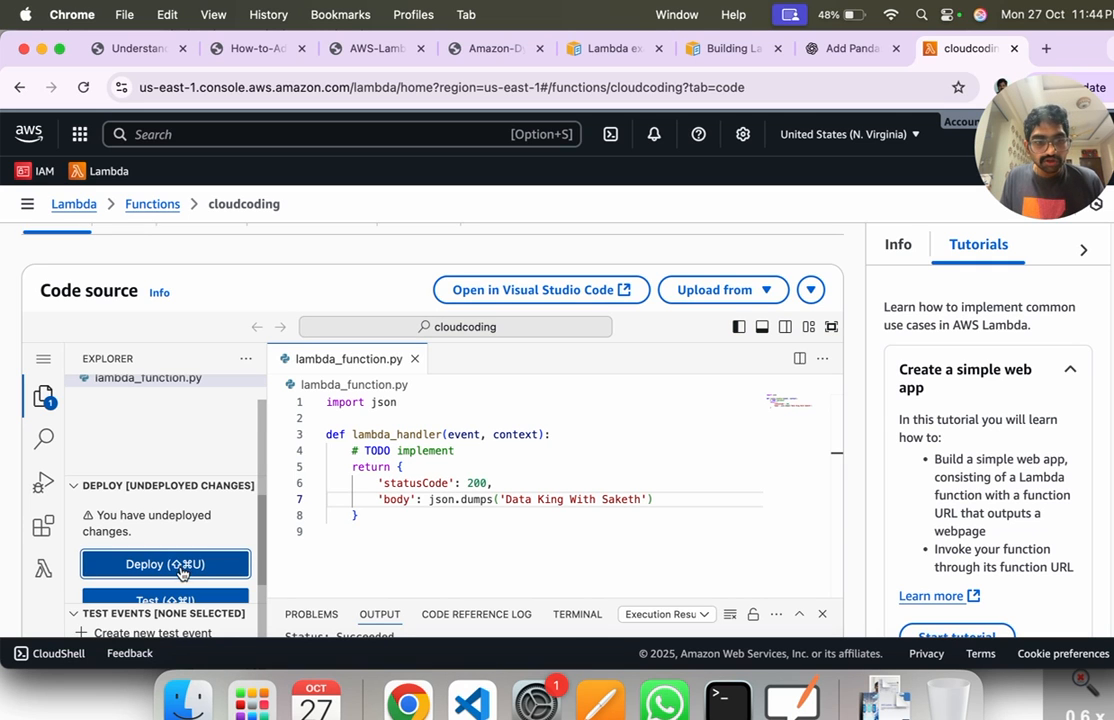
pyautogui.scroll(-5, 380, 505)
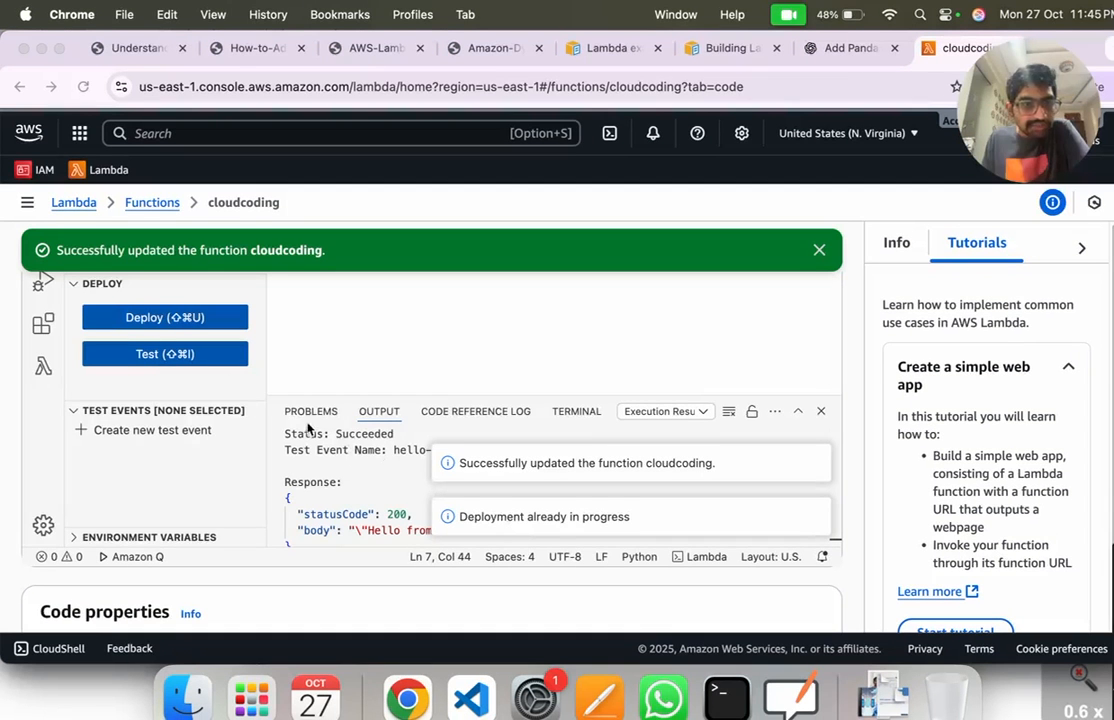
# Step: Run the test again on the deployed code, expand the execution details and highlight the body in the response
pyautogui.scroll(1, 280, 400)
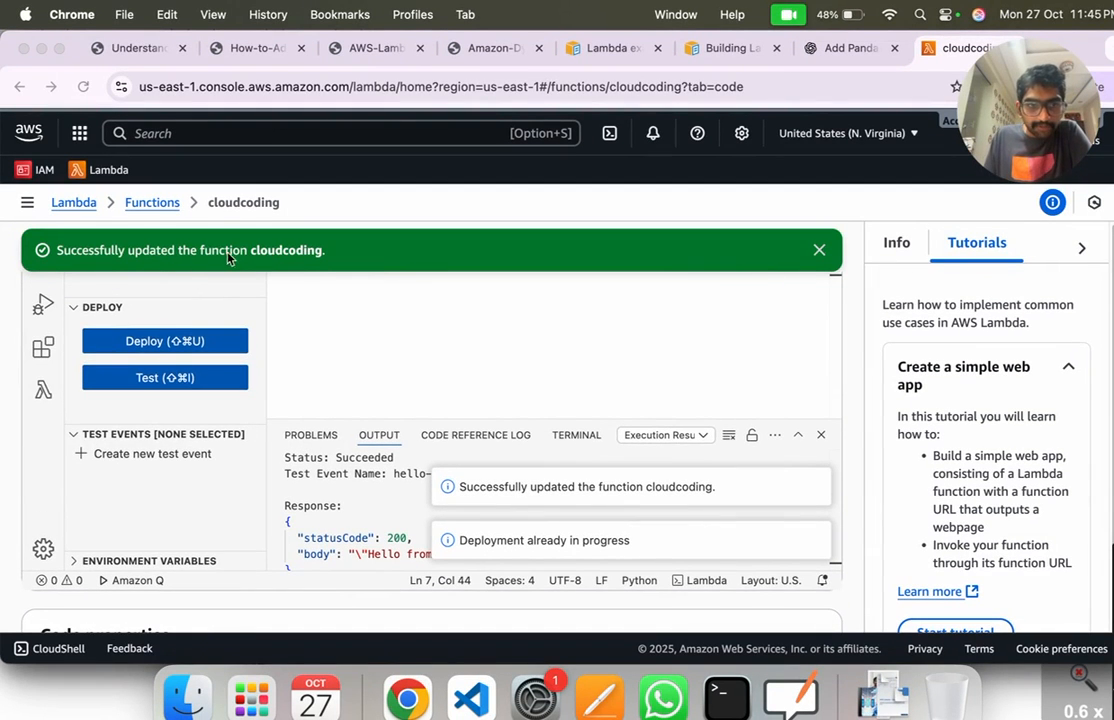
pyautogui.scroll(3, 272, 286)
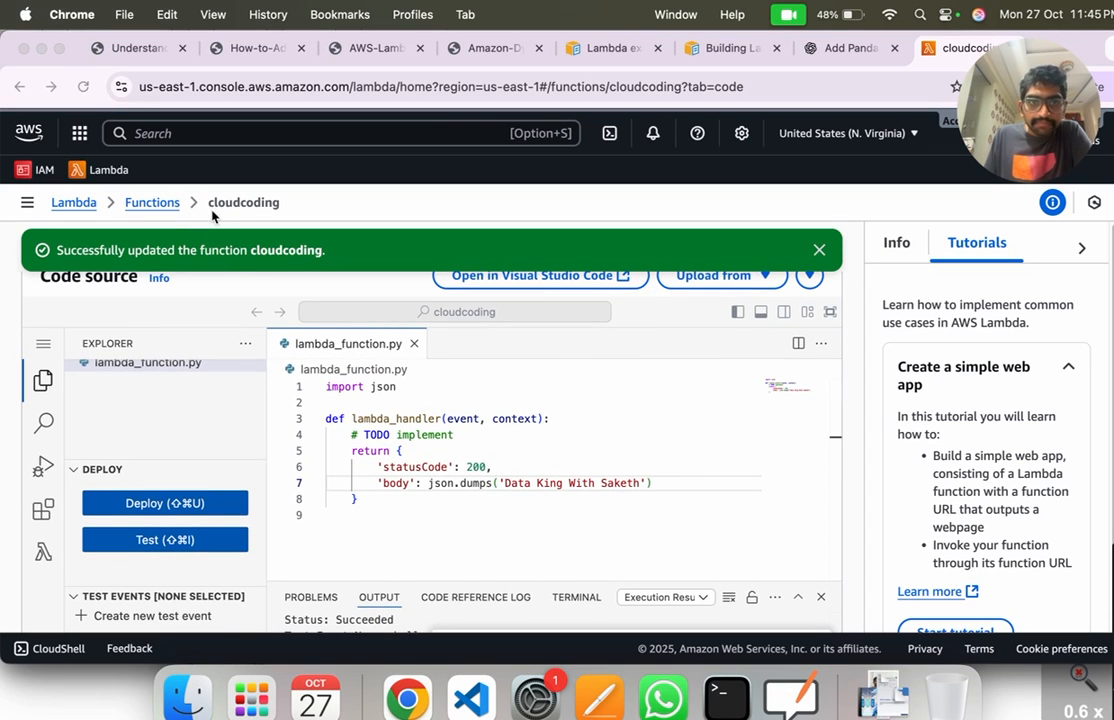
pyautogui.scroll(3, 430, 440)
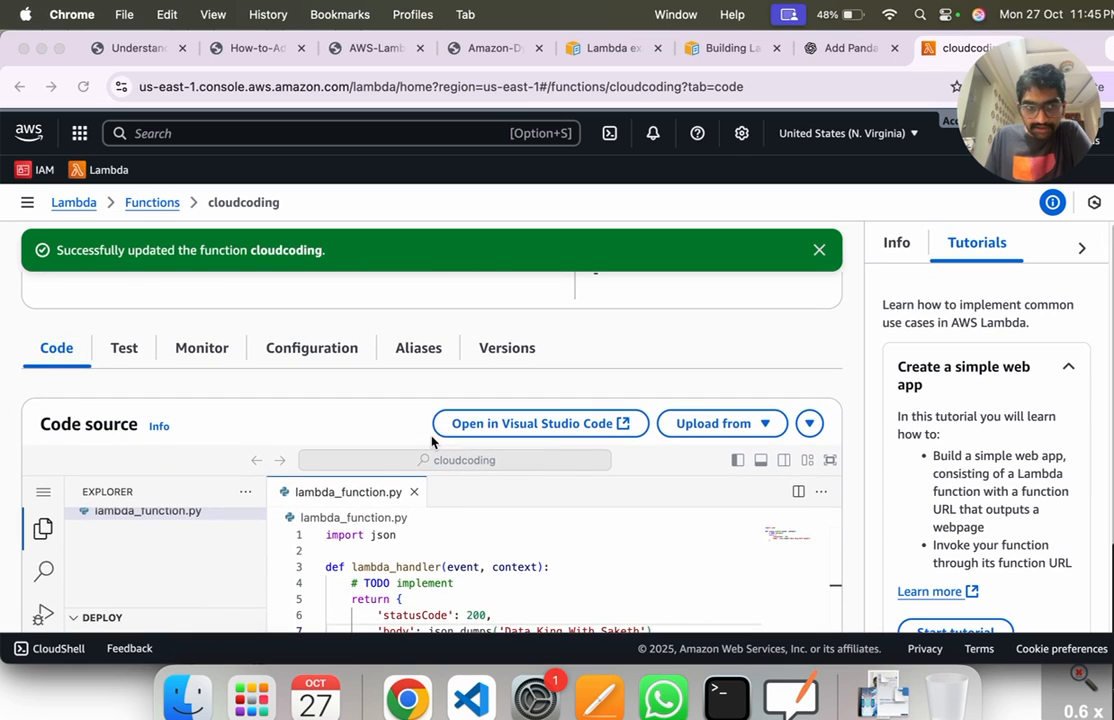
pyautogui.click(122, 362)
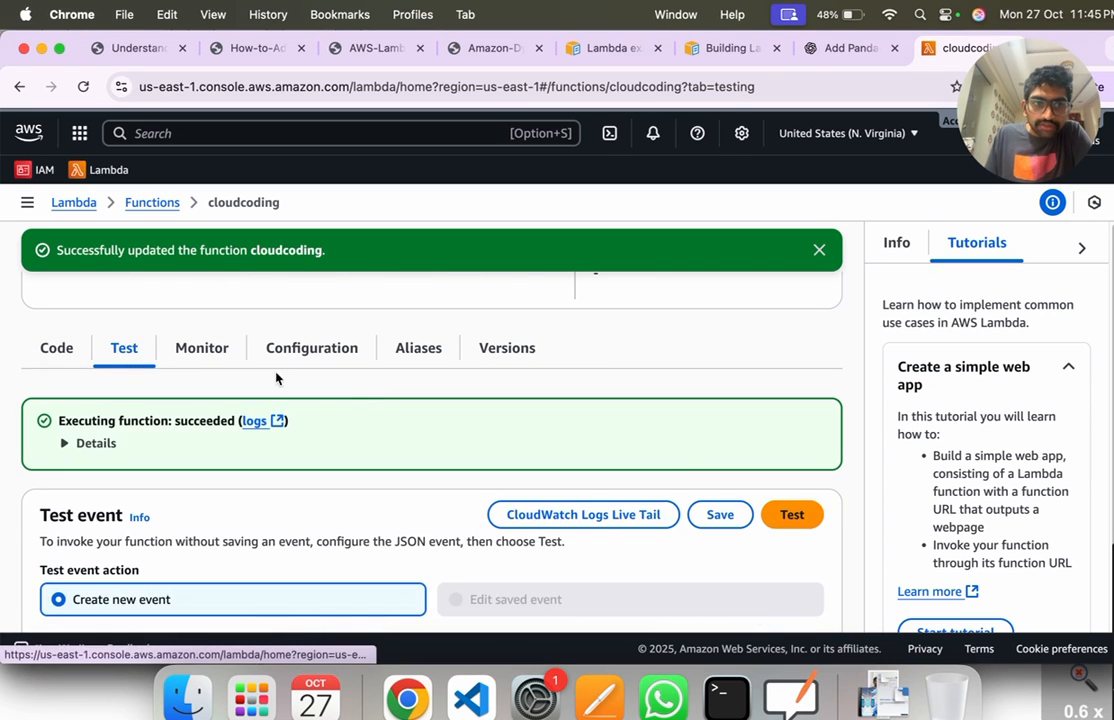
pyautogui.click(783, 517)
pyautogui.click(92, 443)
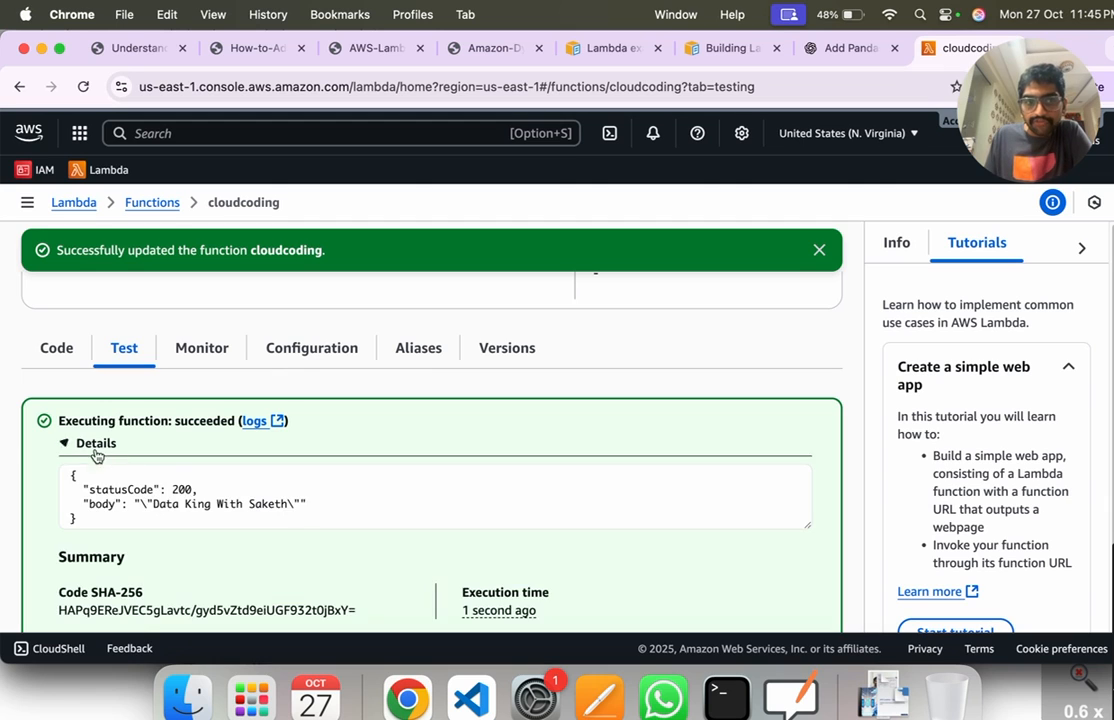
pyautogui.scroll(-1, 90, 470)
pyautogui.moveTo(84, 463); pyautogui.dragTo(356, 472)
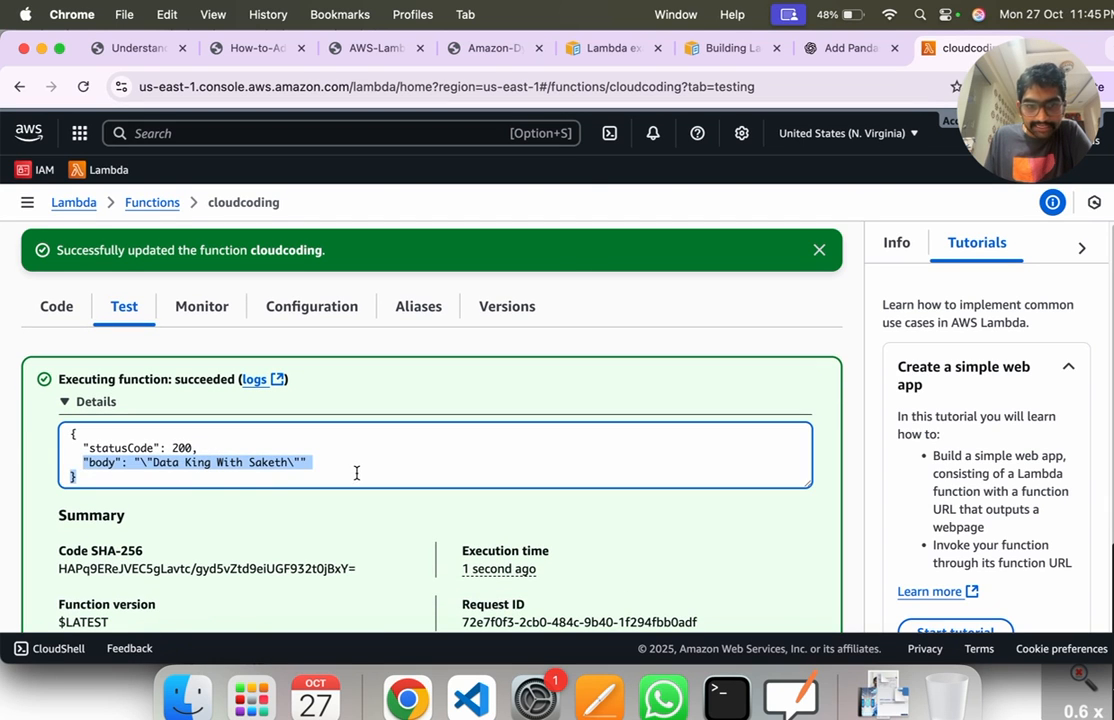
pyautogui.click(356, 472)
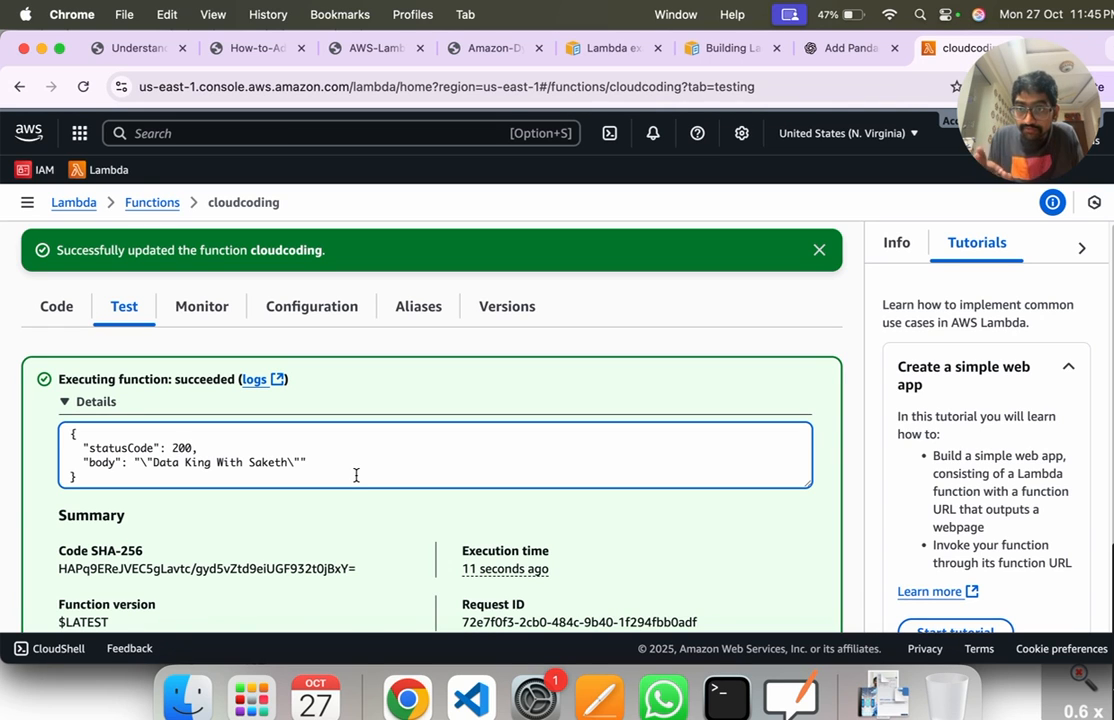
# Step: Hide the tutorials panel, return to the function's code and add print("hello") on a new line below the TODO comment
pyautogui.click(1079, 248)
pyautogui.scroll(-5, 624, 402)
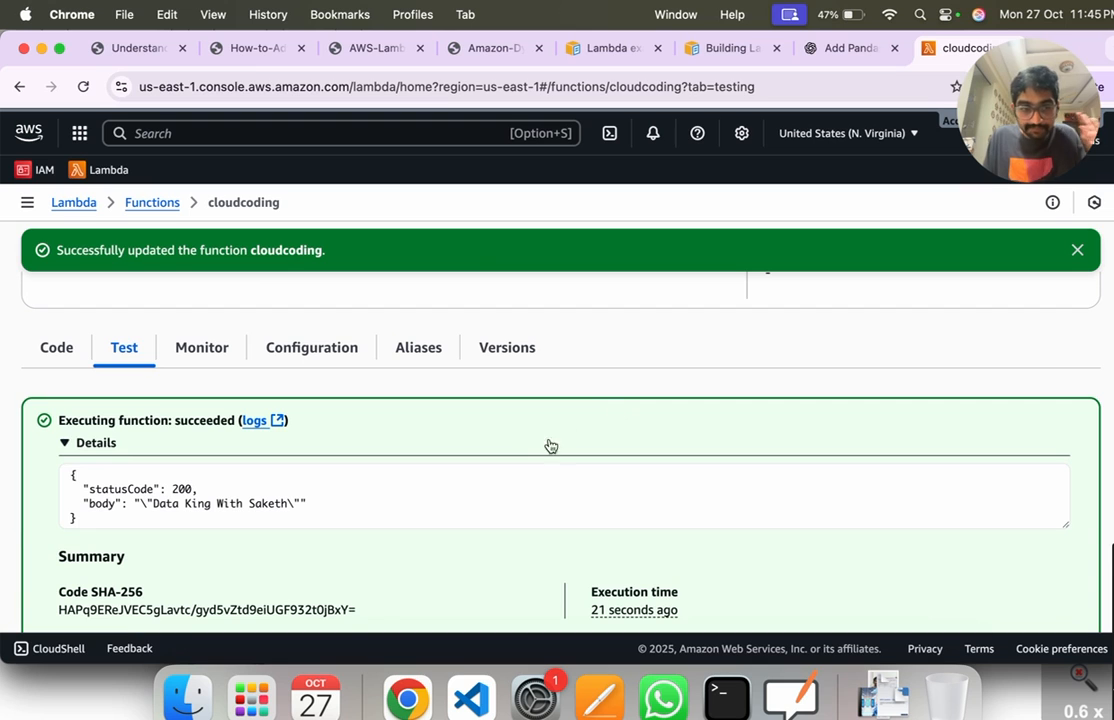
pyautogui.click(85, 360)
pyautogui.scroll(-3, 345, 500)
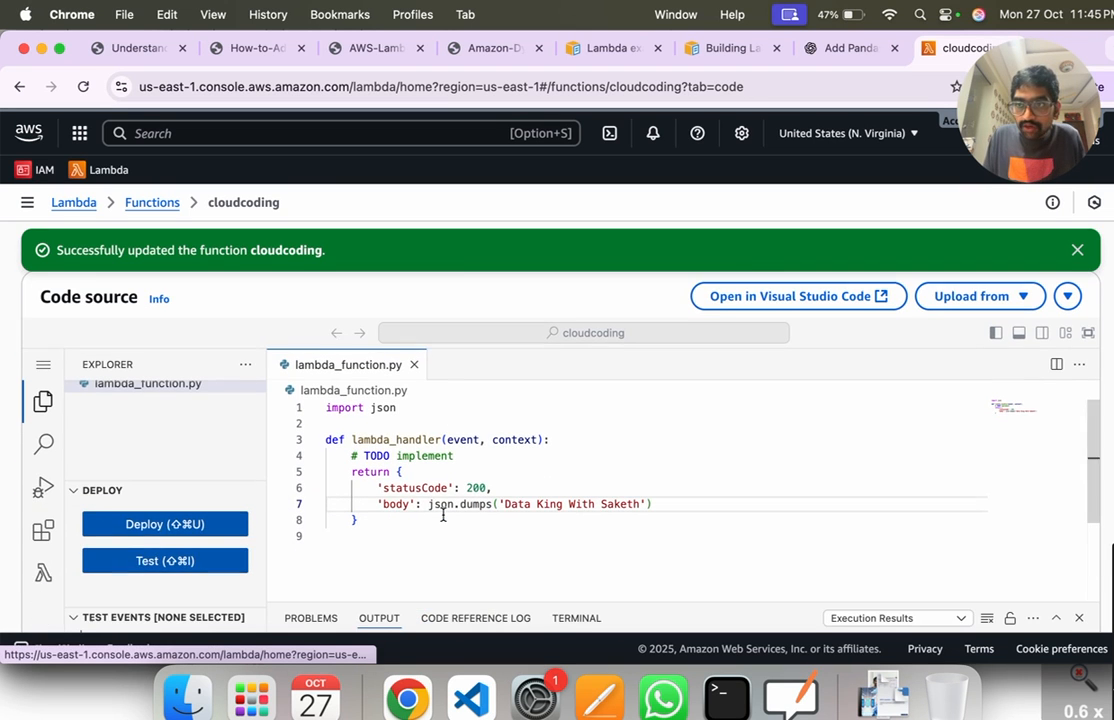
pyautogui.click(462, 456)
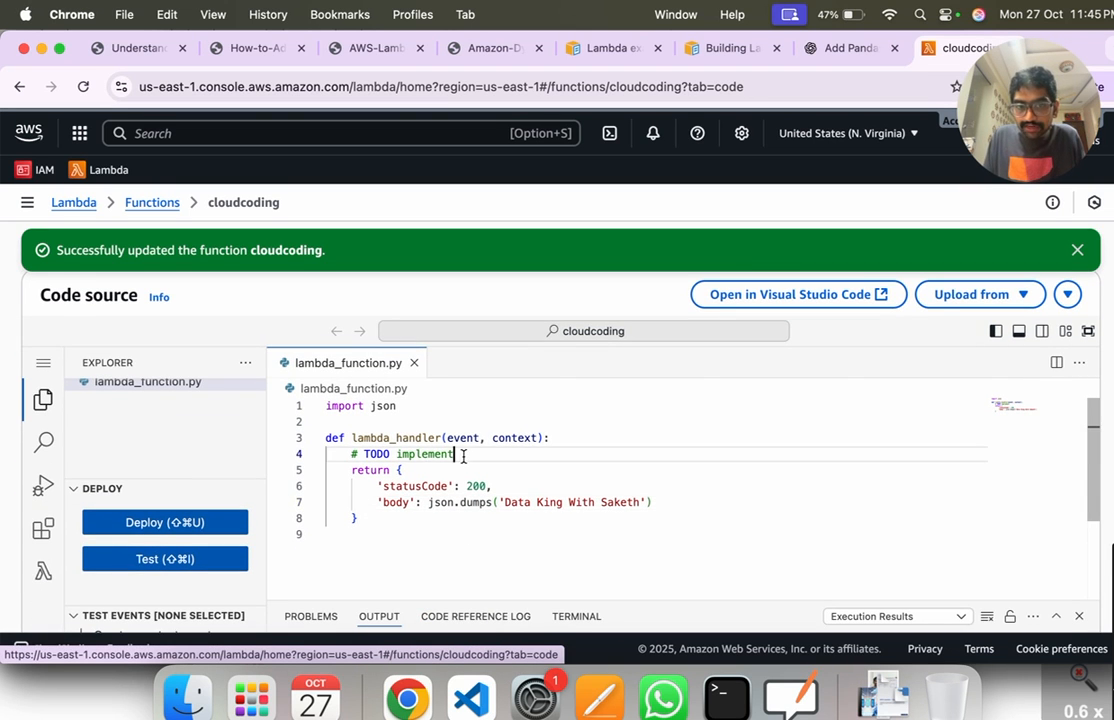
pyautogui.press('Return')
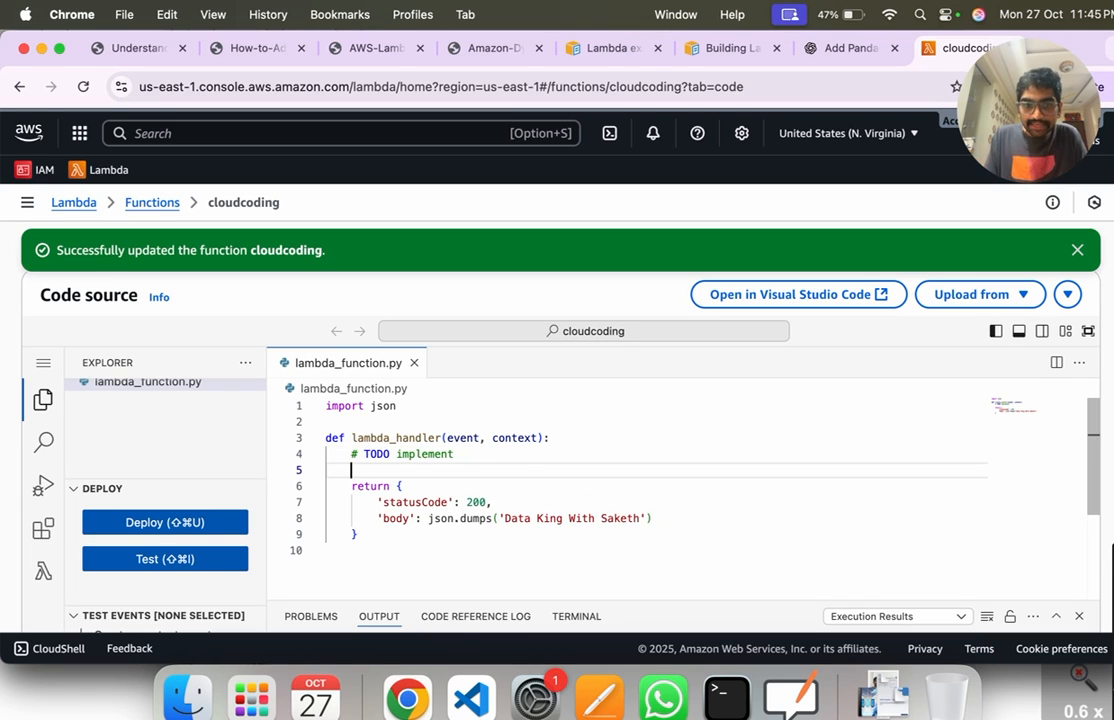
pyautogui.write('print("hello')
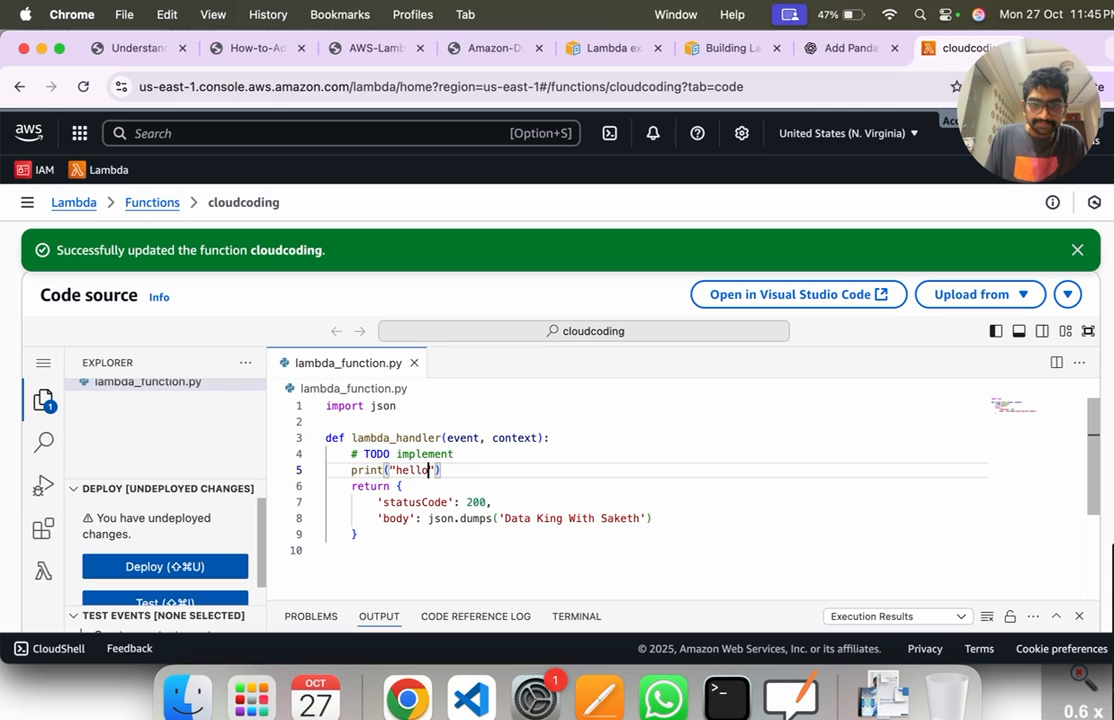
# Step: Replace the print("hello") line with a = [1,2,3,4,5,6] followed by print(a), and highlight the list
pyautogui.moveTo(441, 470); pyautogui.dragTo(352, 472)
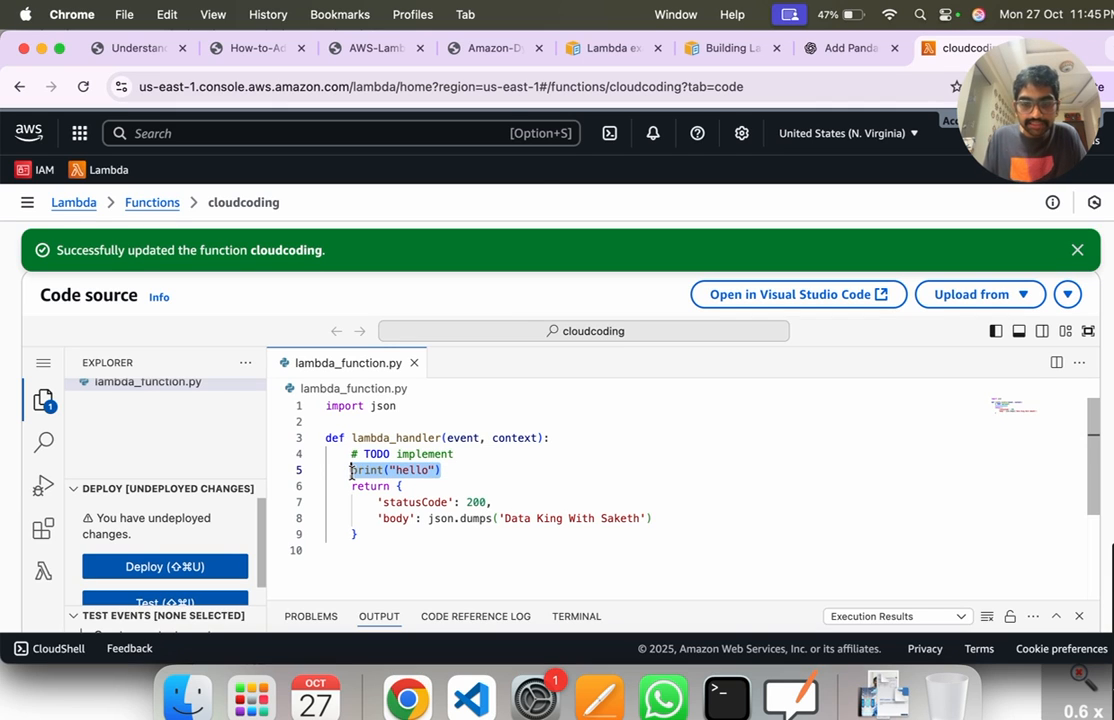
pyautogui.write('a = [1,2,3,4,')
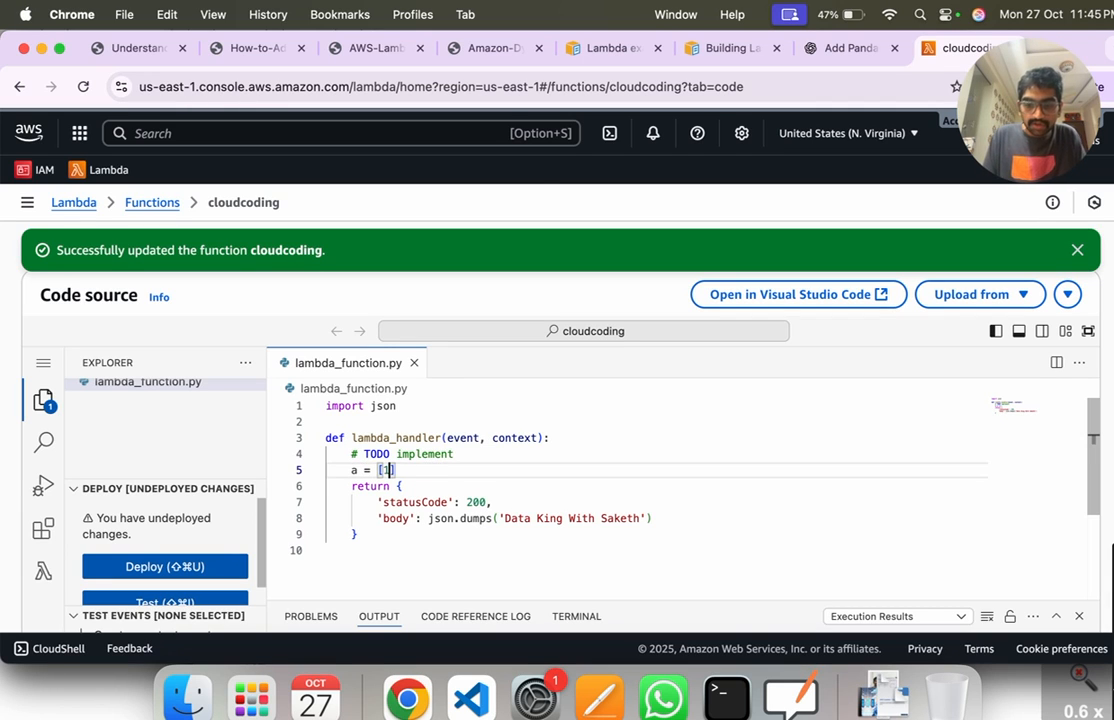
pyautogui.write('5,6]')
pyautogui.press('Return')
pyautogui.write('print(a')
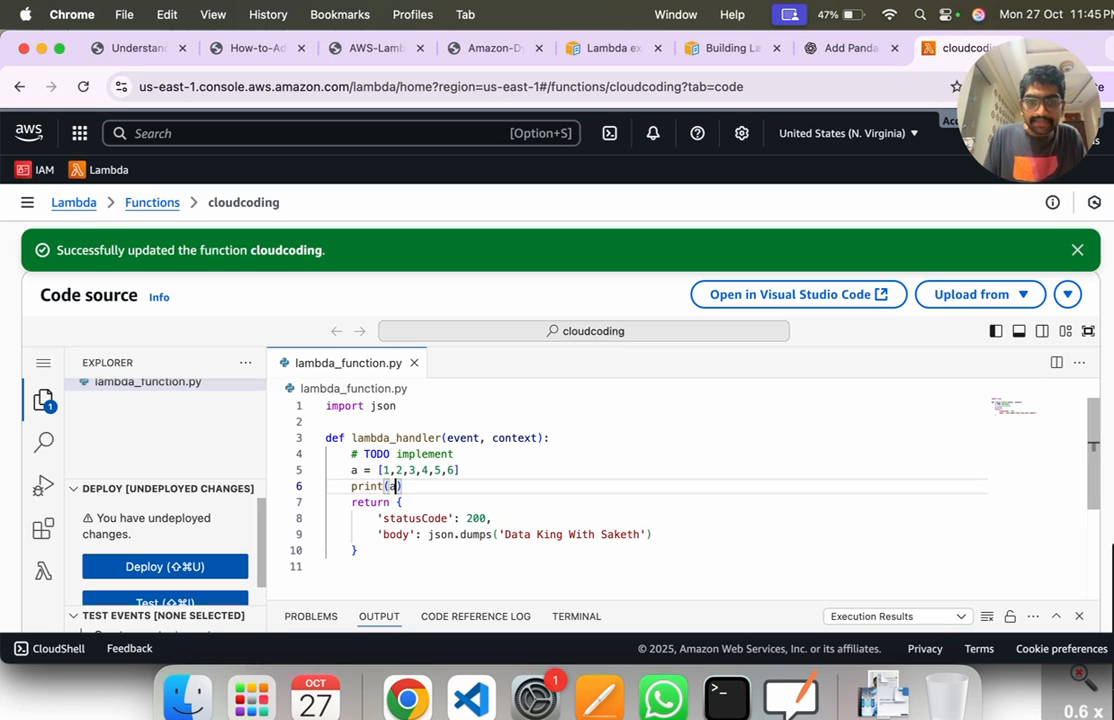
pyautogui.click(419, 486)
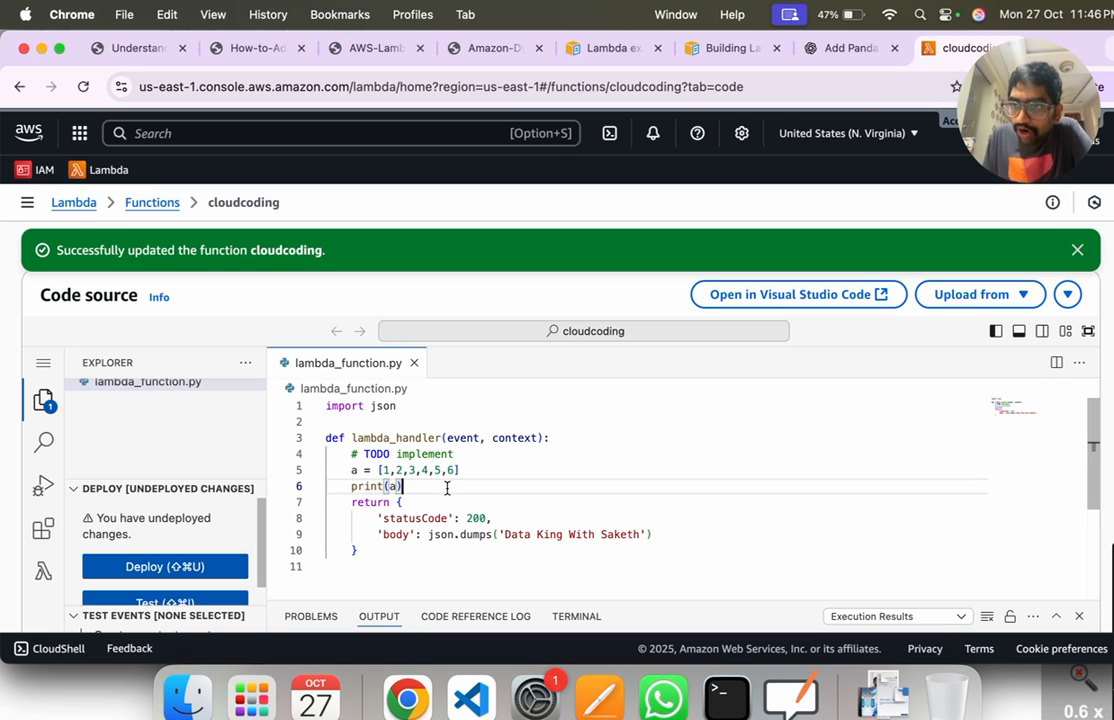
pyautogui.moveTo(461, 470); pyautogui.dragTo(378, 470)
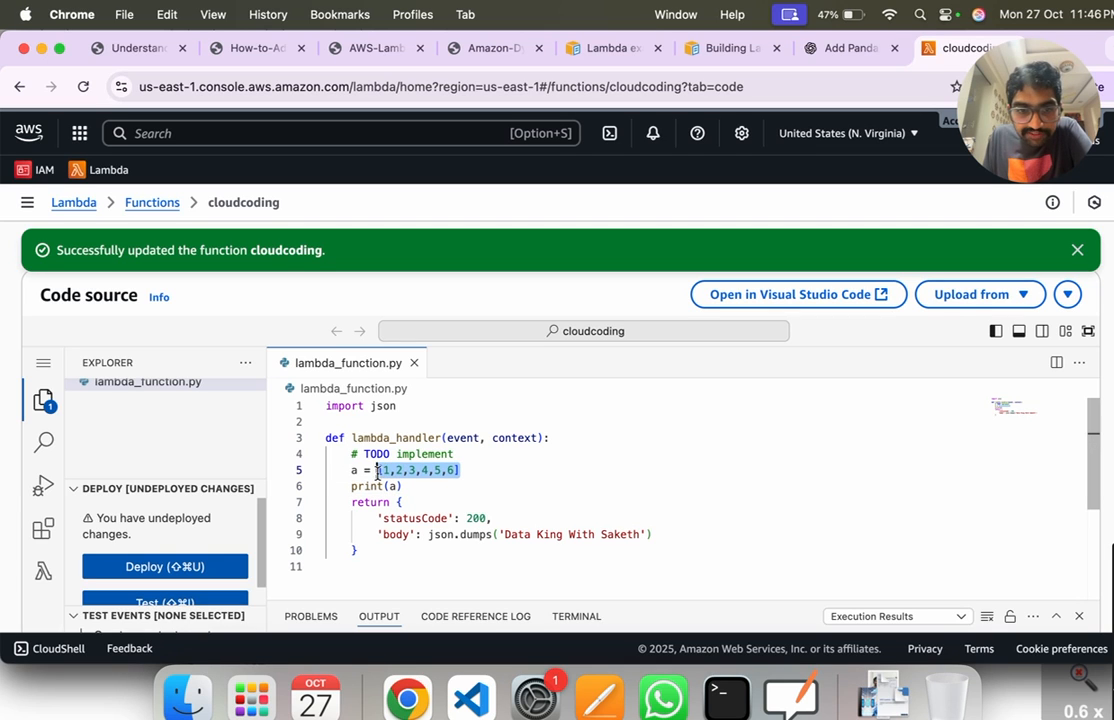
# Step: Deploy the edited code to the cloudcoding function and dismiss the earlier success notification
pyautogui.click(463, 505)
pyautogui.scroll(-5, 463, 513)
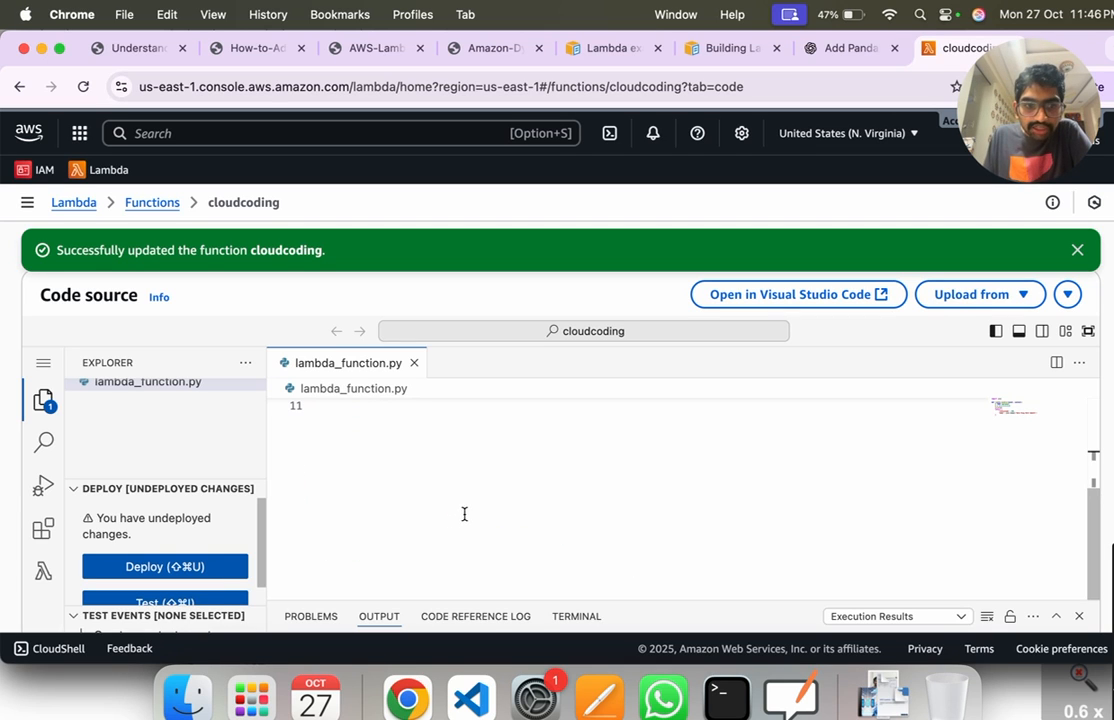
pyautogui.click(212, 578)
pyautogui.scroll(5, 512, 562)
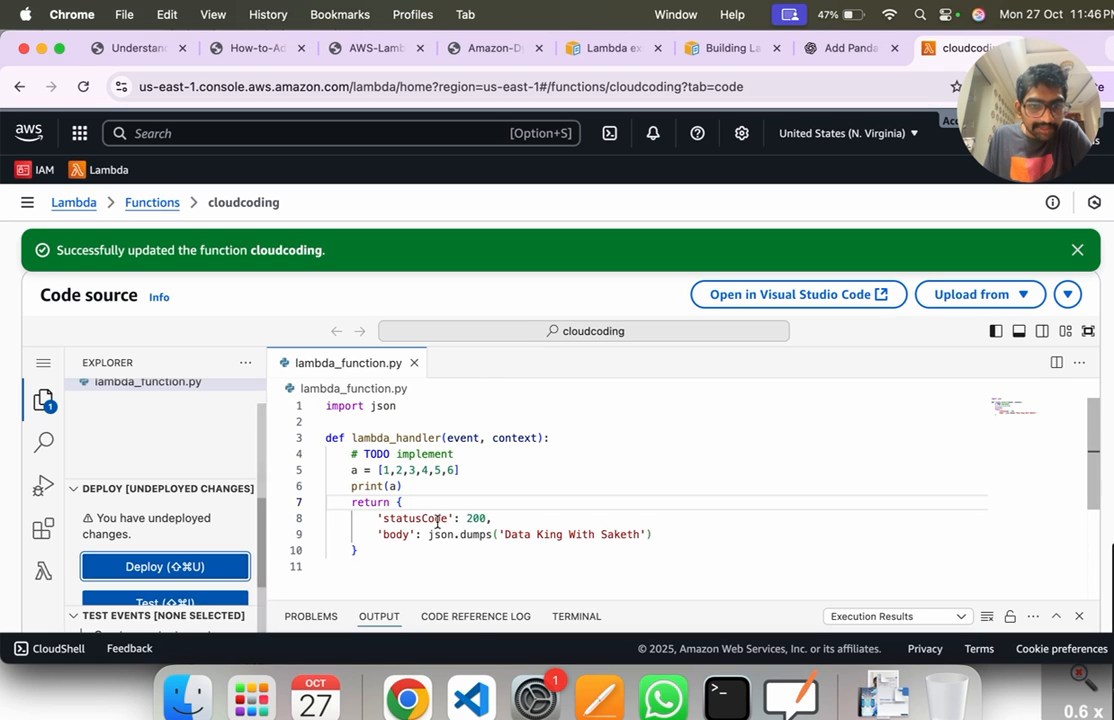
pyautogui.click(1075, 250)
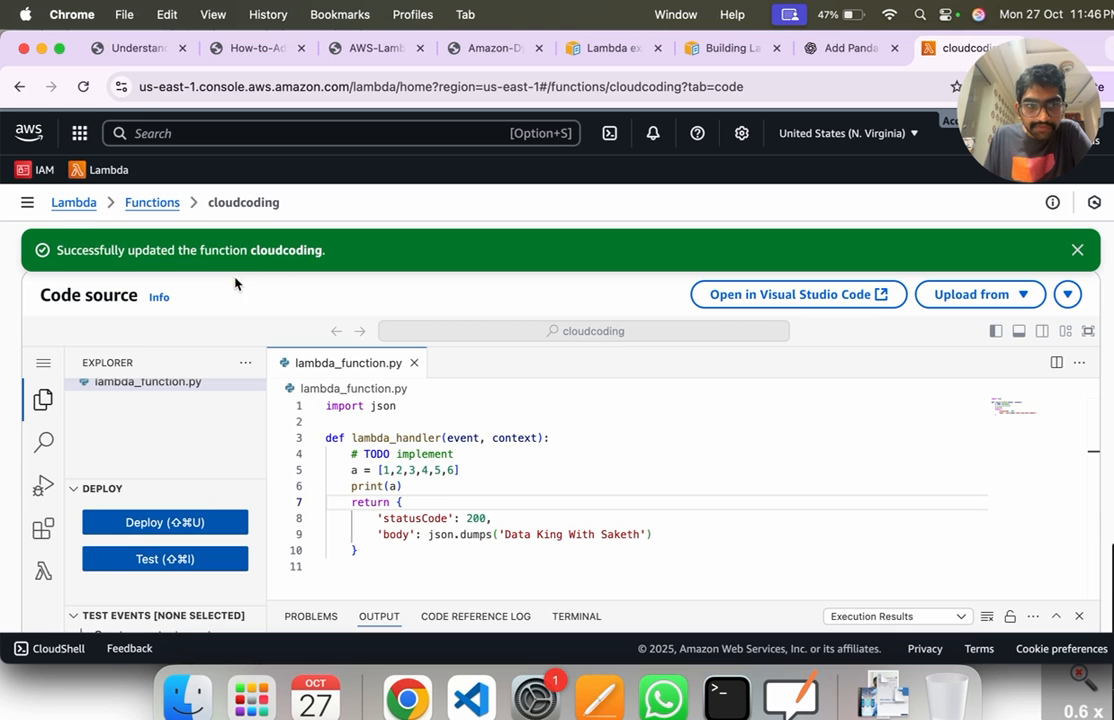
# Step: Run the test on the newly deployed code, expand the execution details and highlight the whole JSON response
pyautogui.scroll(5, 472, 440)
pyautogui.click(126, 489)
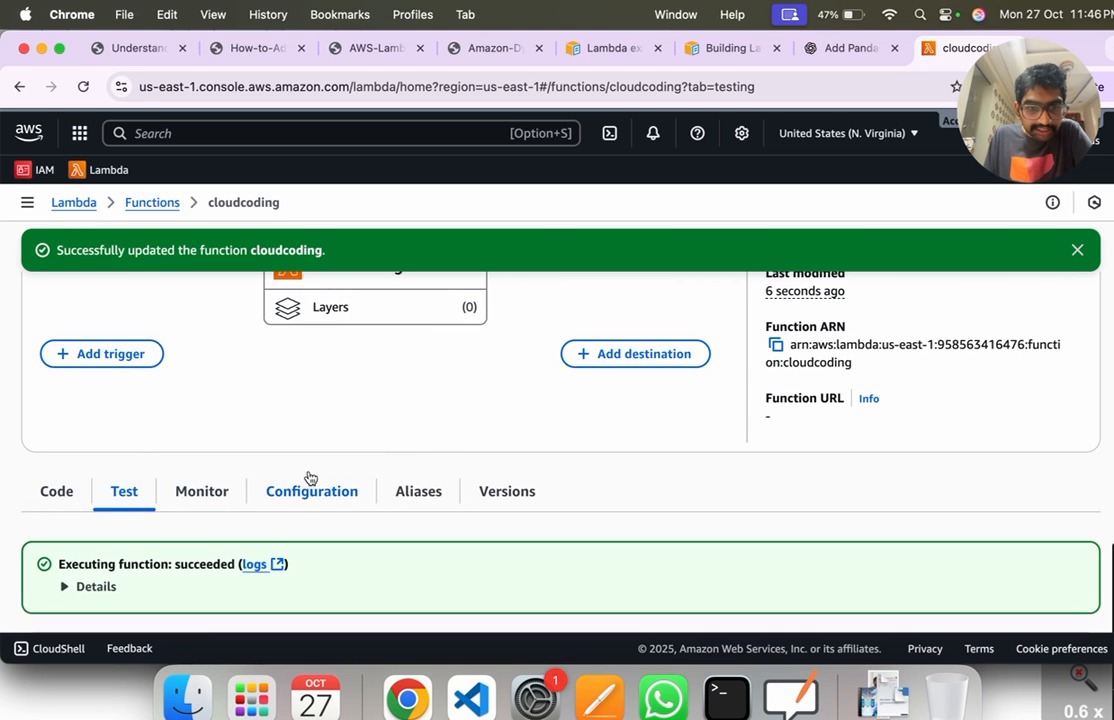
pyautogui.scroll(-2, 492, 440)
pyautogui.click(1045, 573)
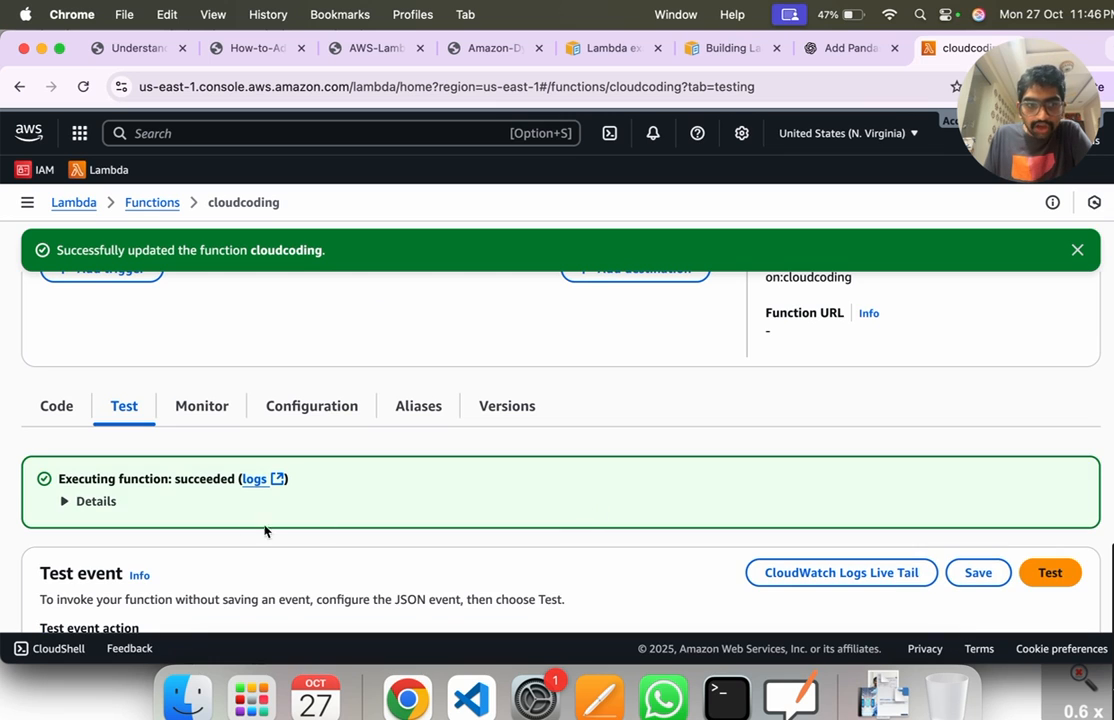
pyautogui.click(100, 501)
pyautogui.scroll(-1, 229, 504)
pyautogui.moveTo(85, 527); pyautogui.dragTo(55, 425)
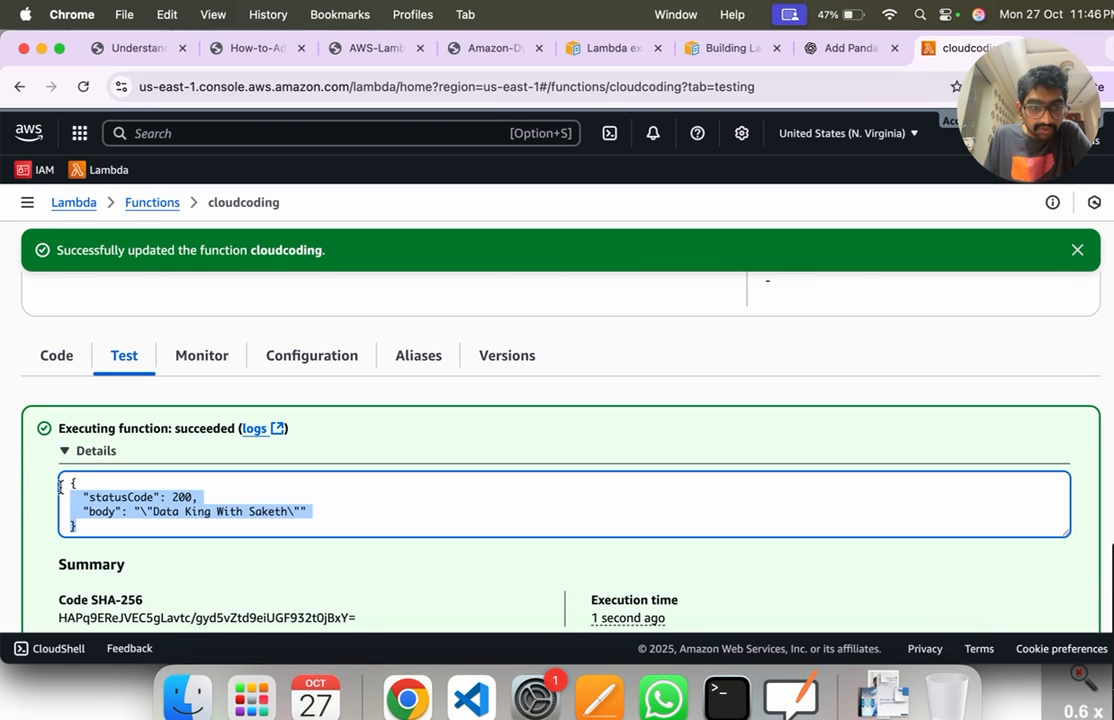
# Step: Review the execution summary and highlight the printed list in the log output
pyautogui.scroll(-3, 349, 526)
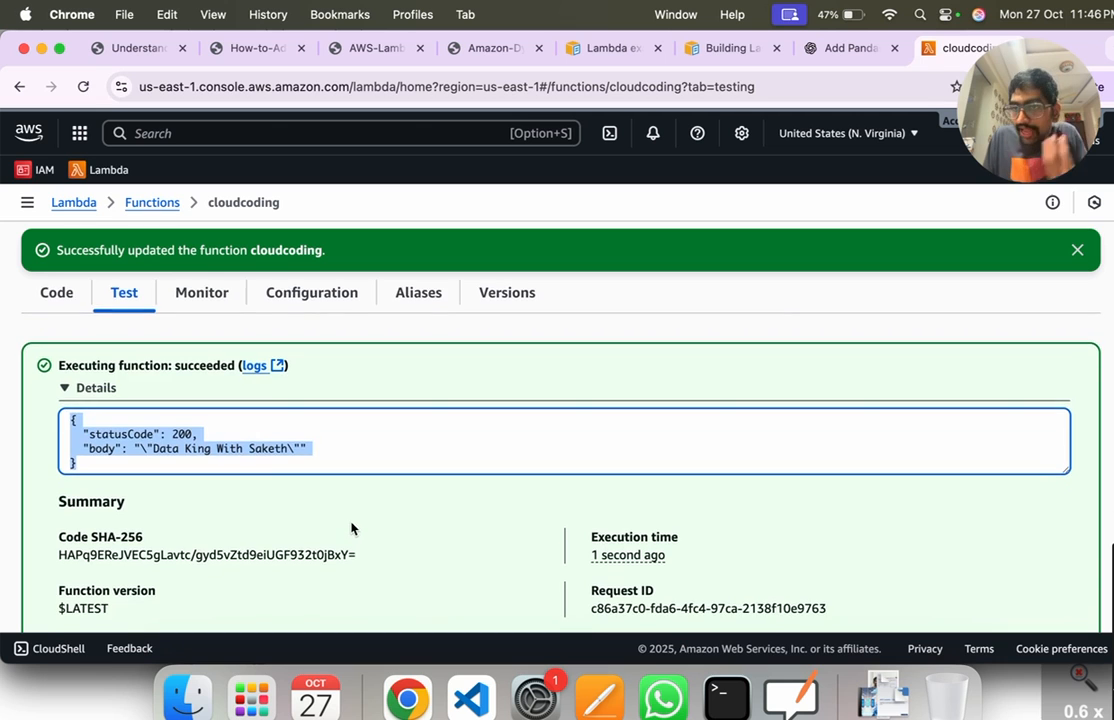
pyautogui.scroll(-4, 349, 527)
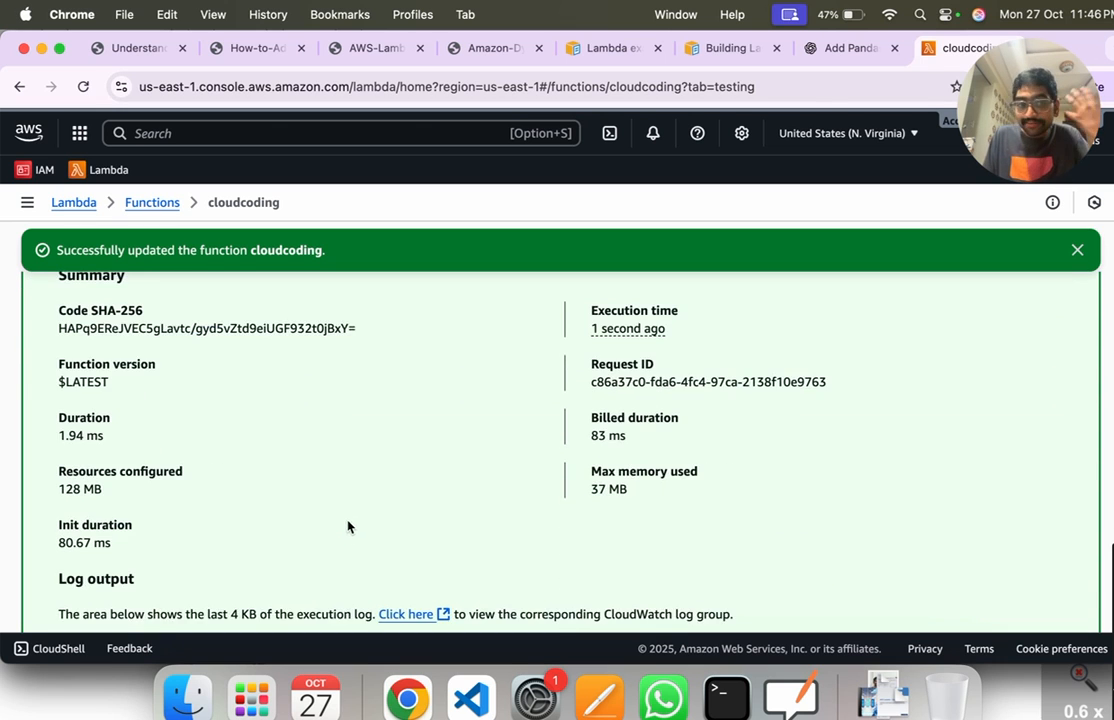
pyautogui.scroll(-3, 347, 529)
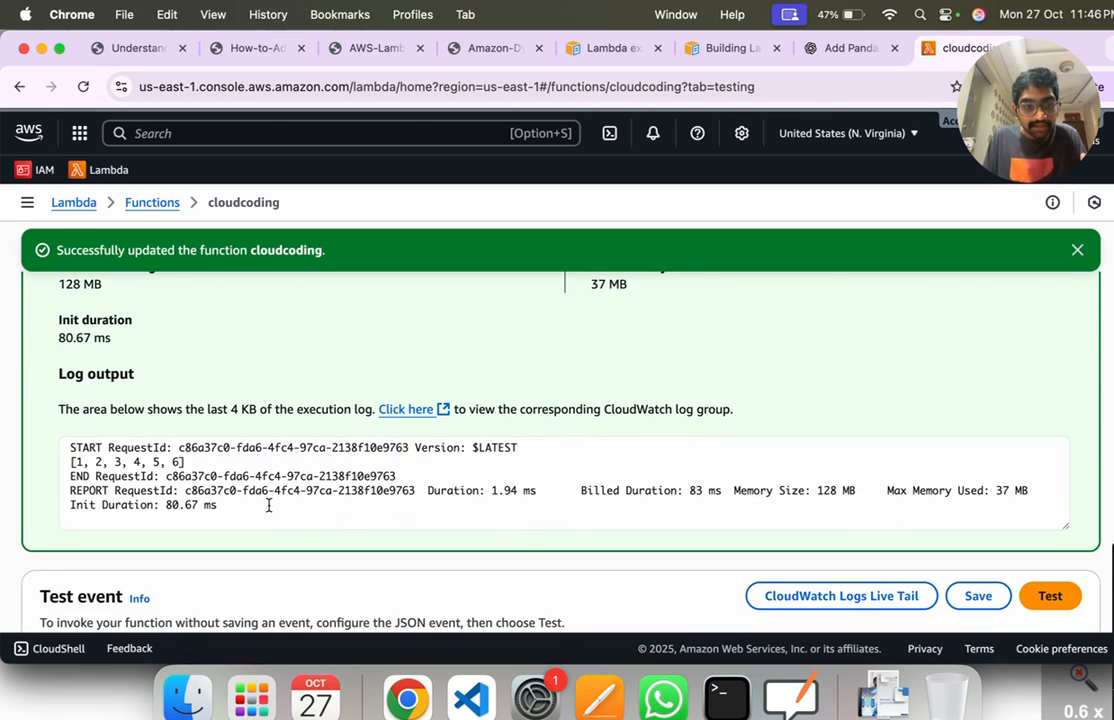
pyautogui.moveTo(247, 504); pyautogui.dragTo(62, 450)
pyautogui.click(199, 475)
pyautogui.moveTo(185, 462); pyautogui.dragTo(64, 465)
# Step: Highlight the returned JSON response again, compare it with the log output, and highlight CloudWatch in the log description
pyautogui.scroll(8, 219, 457)
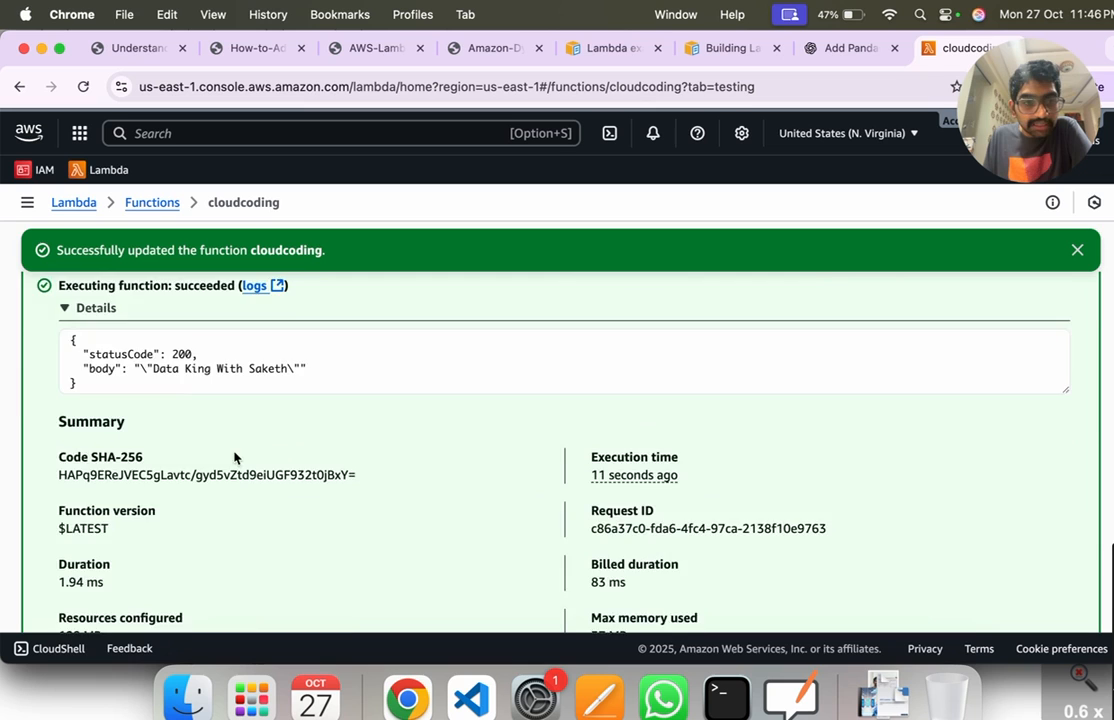
pyautogui.moveTo(97, 547); pyautogui.dragTo(58, 498)
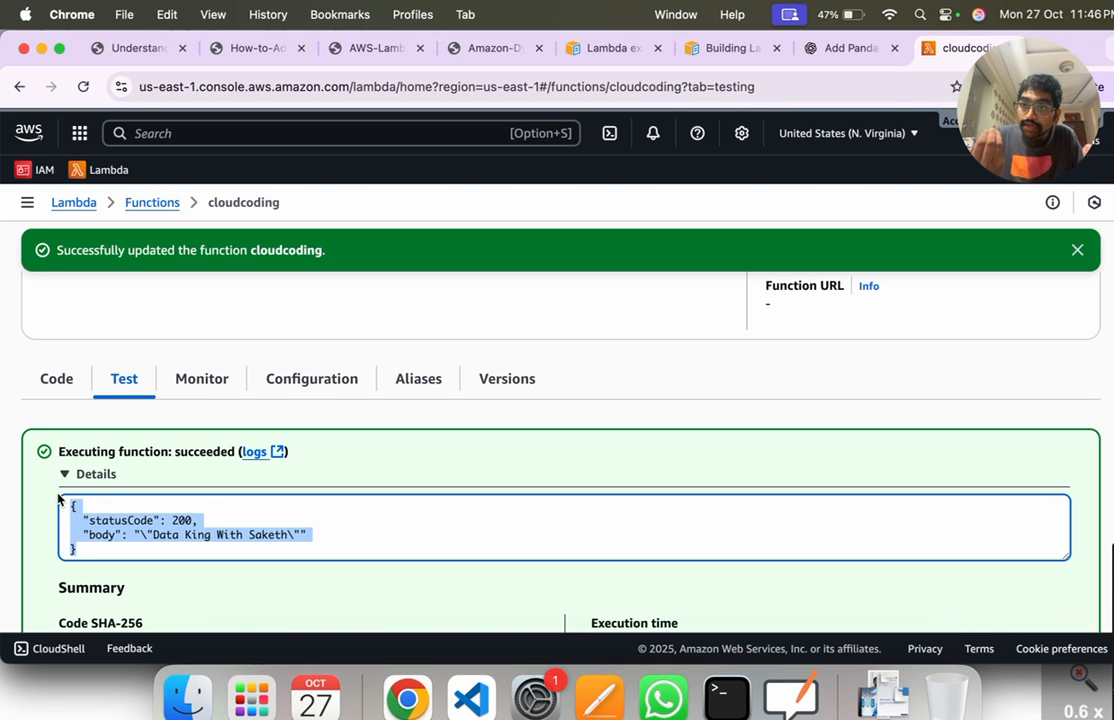
pyautogui.scroll(-6, 150, 420)
pyautogui.scroll(3, 174, 378)
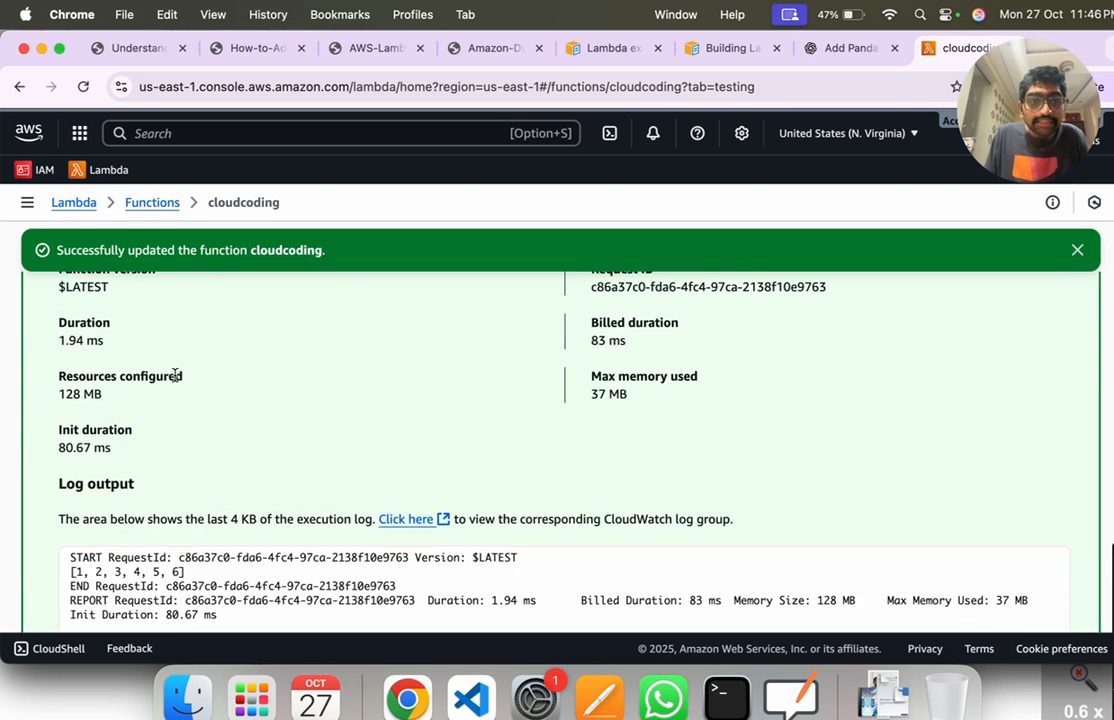
pyautogui.scroll(1, 157, 311)
pyautogui.scroll(-5, 229, 390)
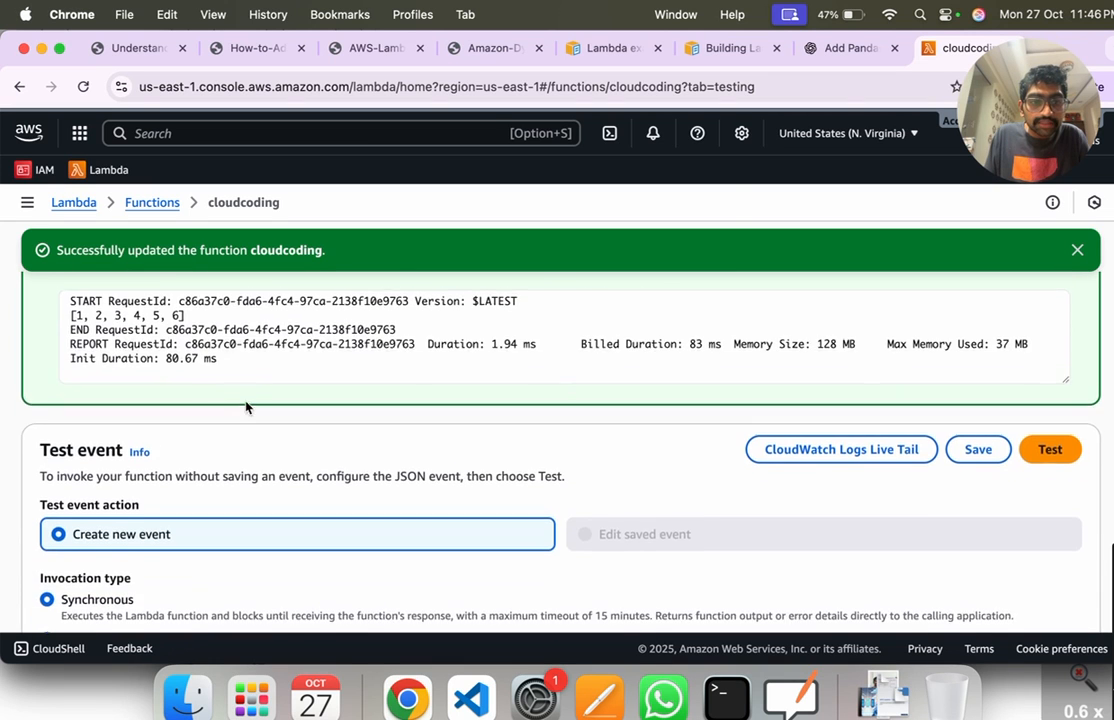
pyautogui.scroll(2, 303, 395)
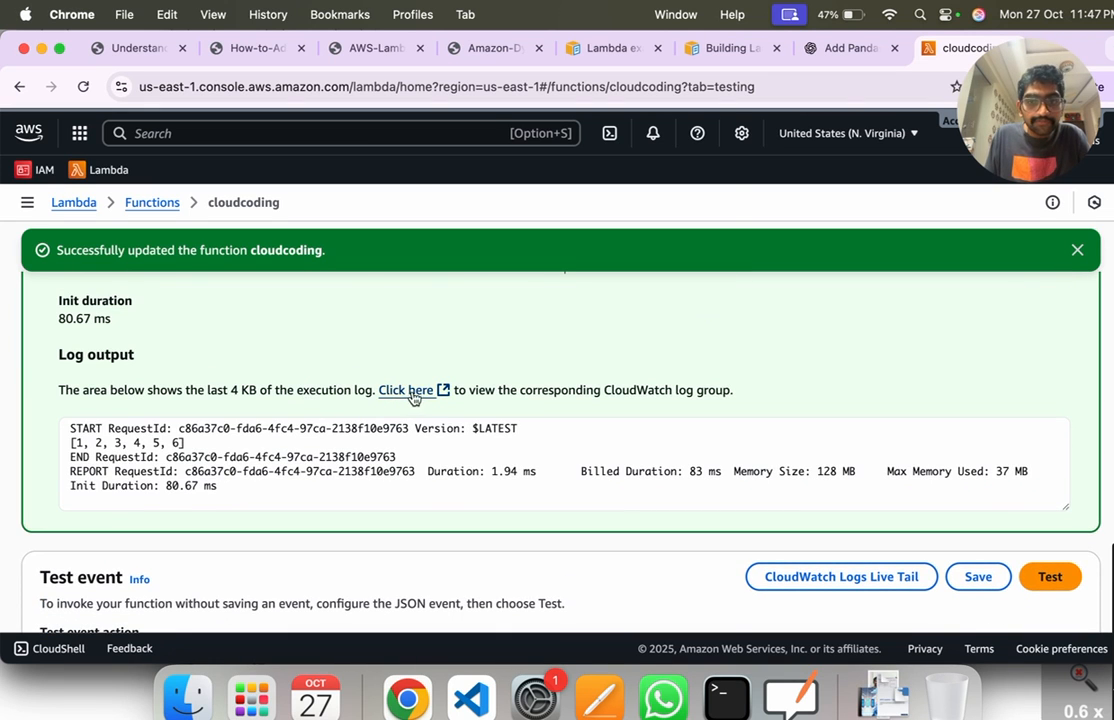
pyautogui.moveTo(606, 390); pyautogui.dragTo(669, 390)
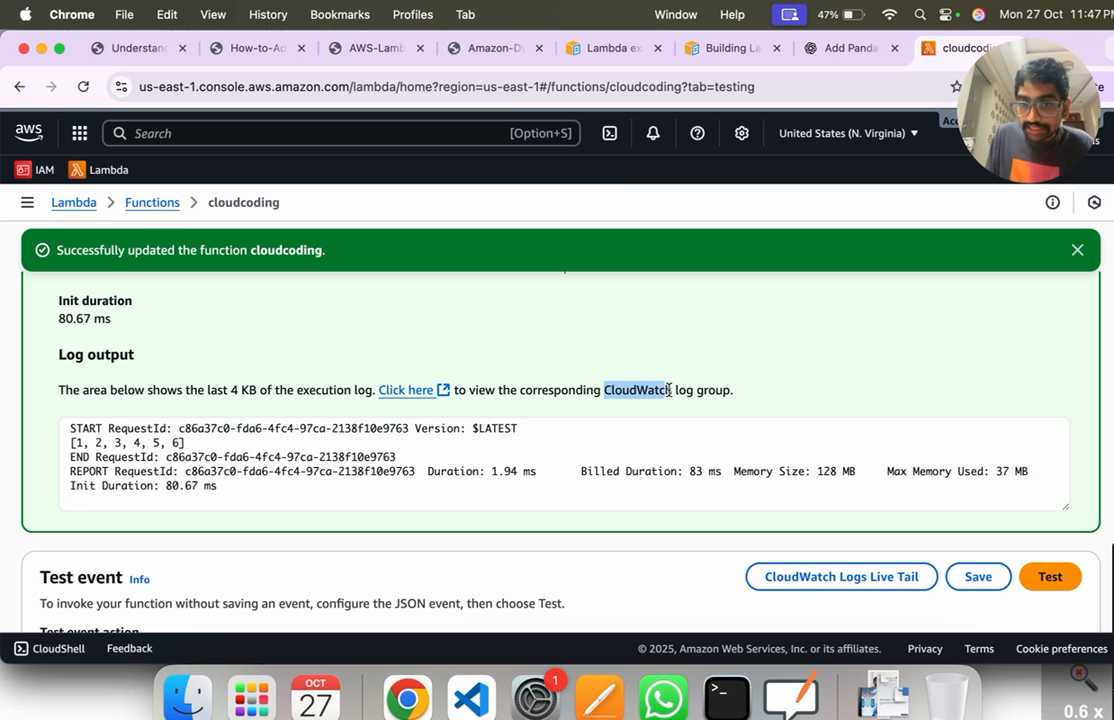
# Step: In the AWS Lambda guide PDF, underline the handwritten note 'code correct or not' beside the scheduled CloudWatch events item
pyautogui.click(266, 47)
pyautogui.click(410, 57)
pyautogui.scroll(-3, 540, 280)
pyautogui.scroll(10, 540, 280)
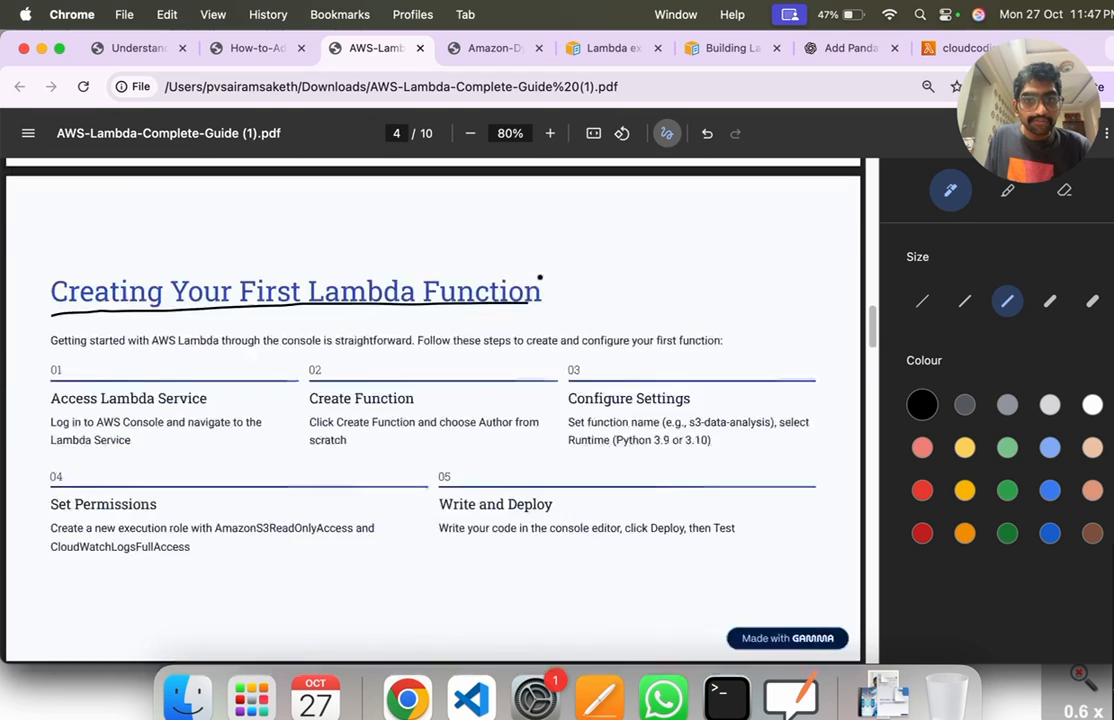
pyautogui.scroll(8, 524, 311)
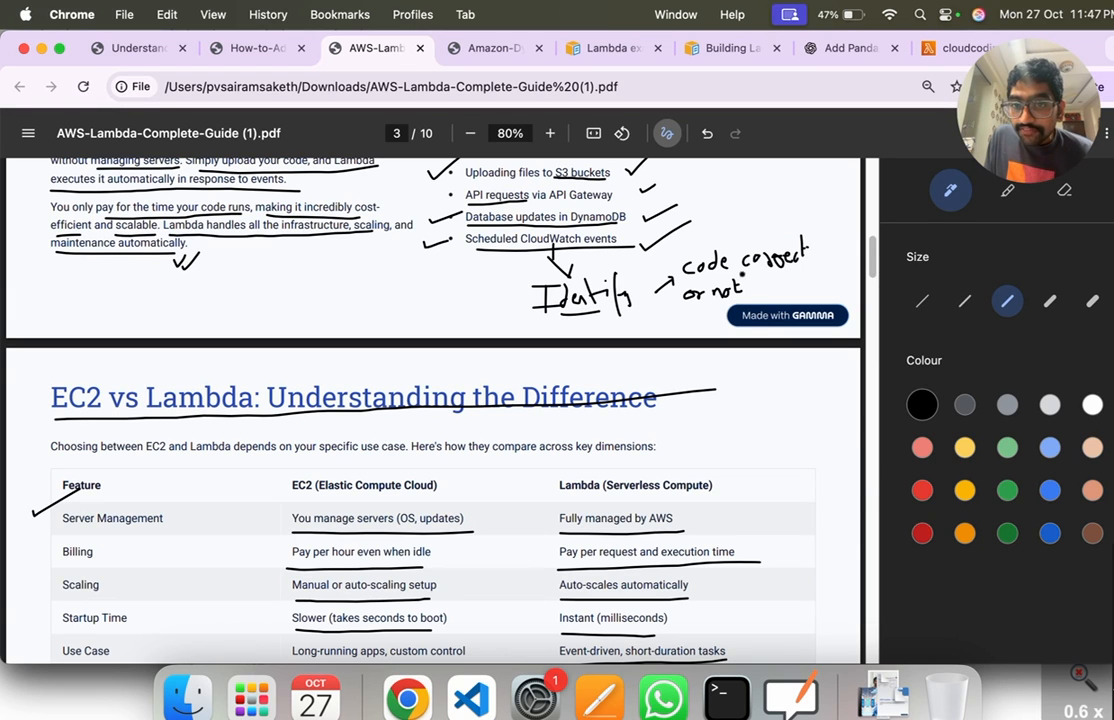
pyautogui.moveTo(694, 271); pyautogui.dragTo(802, 260)
pyautogui.moveTo(698, 303); pyautogui.dragTo(752, 300)
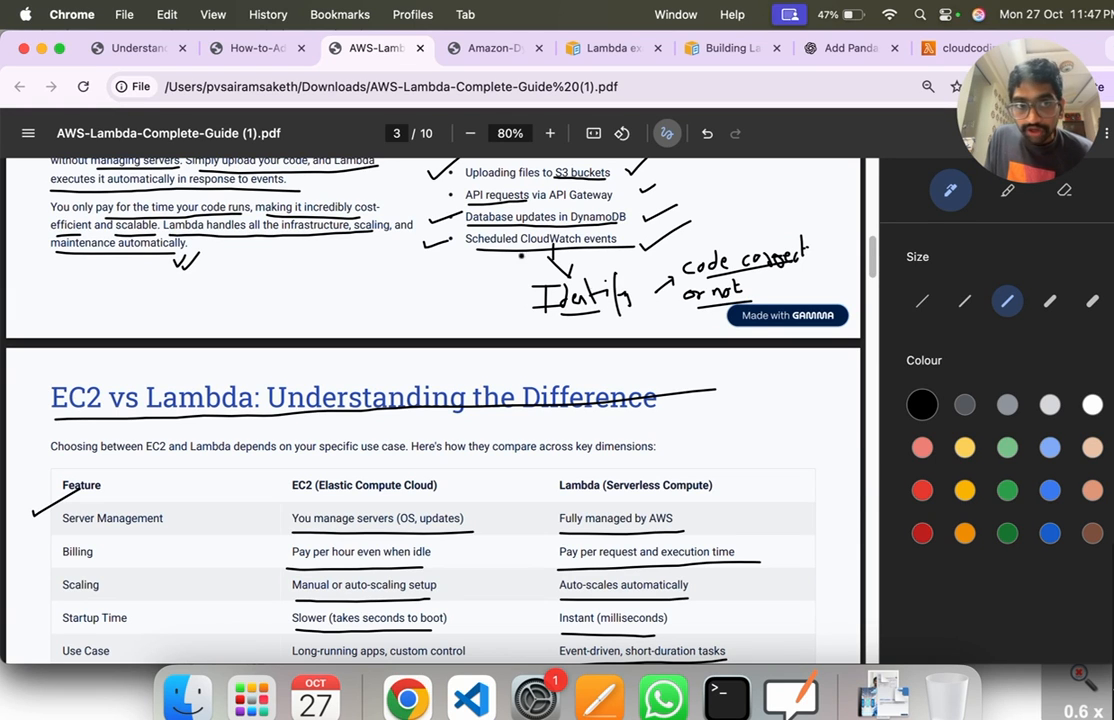
# Step: Return to the Lambda test results, open the function's CloudWatch log group and look over its details and log streams
pyautogui.click(950, 47)
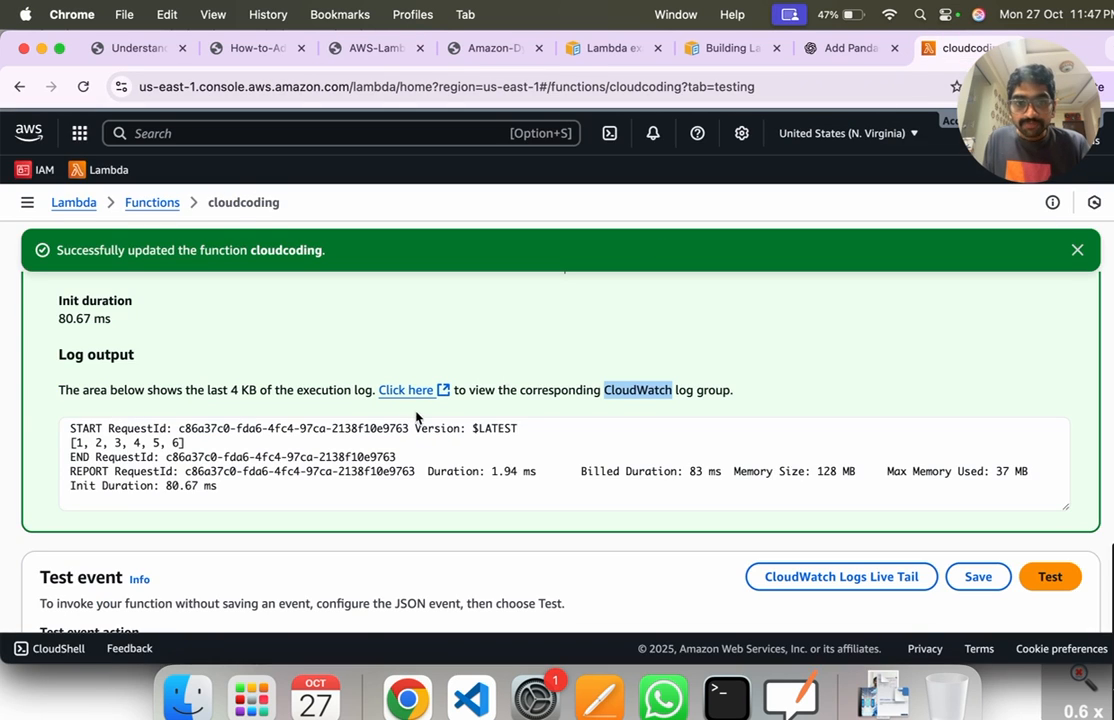
pyautogui.click(405, 391)
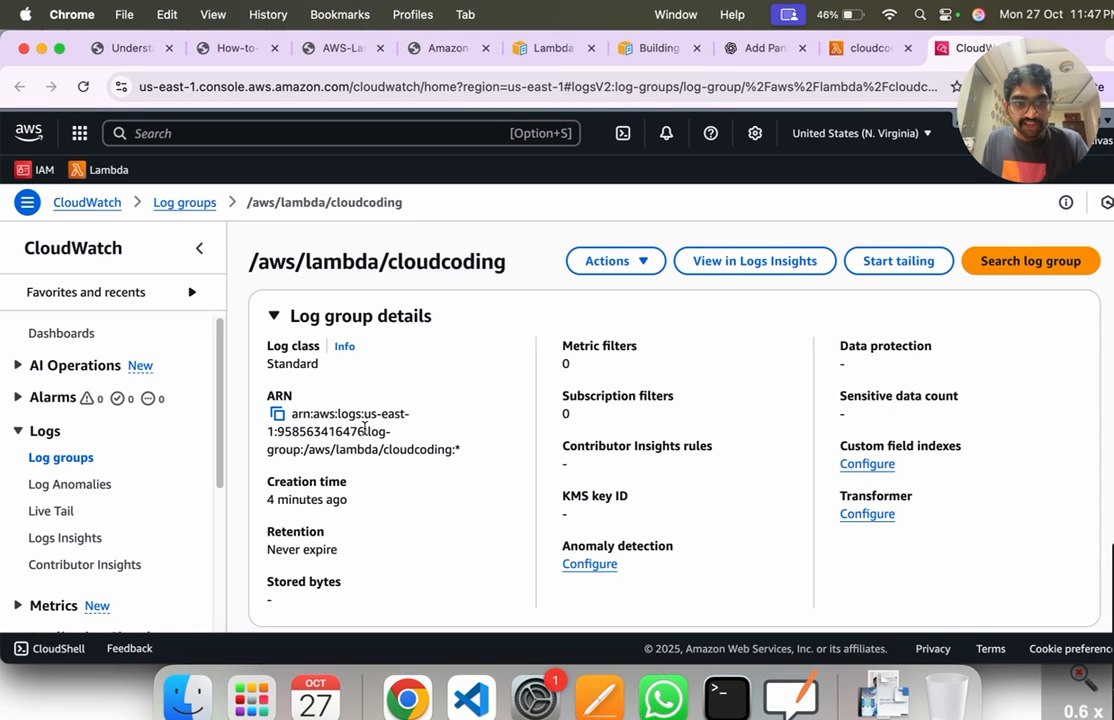
pyautogui.scroll(-5, 364, 426)
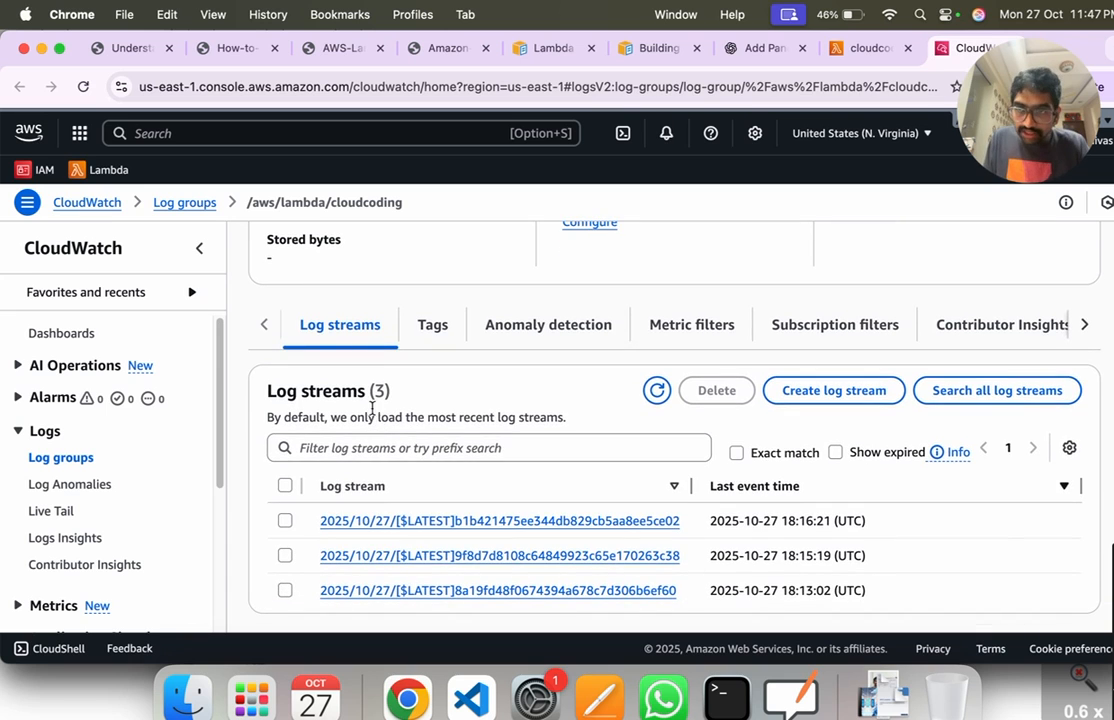
pyautogui.scroll(5, 350, 378)
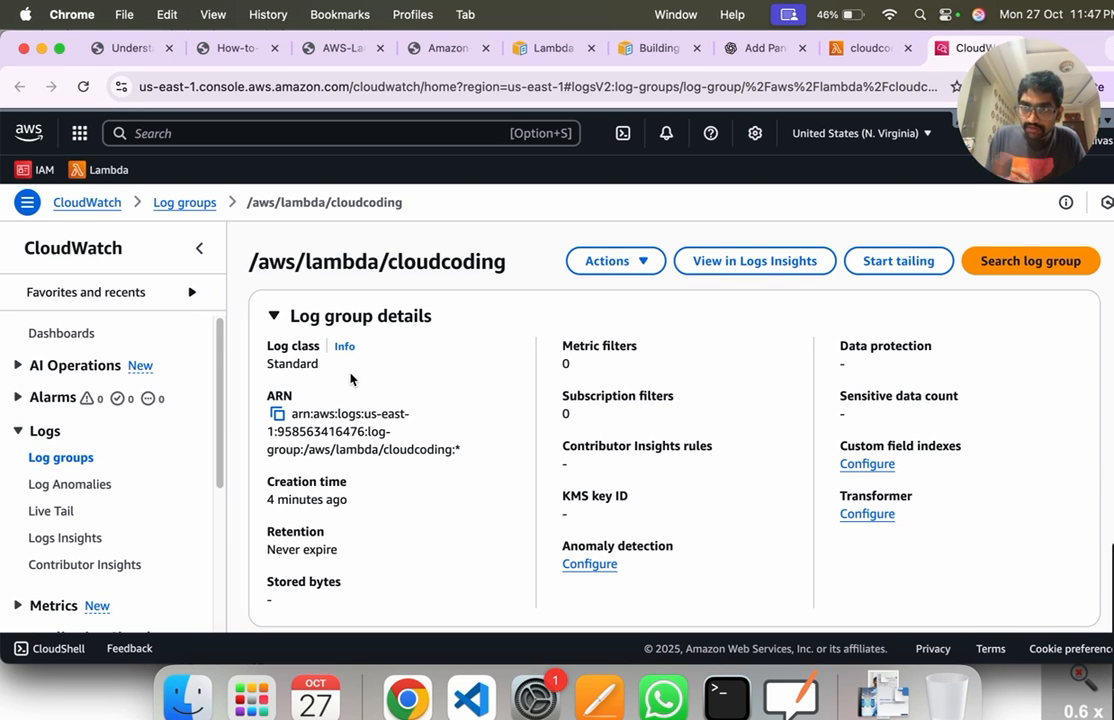
# Step: Open the most recent log stream of the cloudcoding log group and highlight the event containing the printed list
pyautogui.scroll(-5, 350, 378)
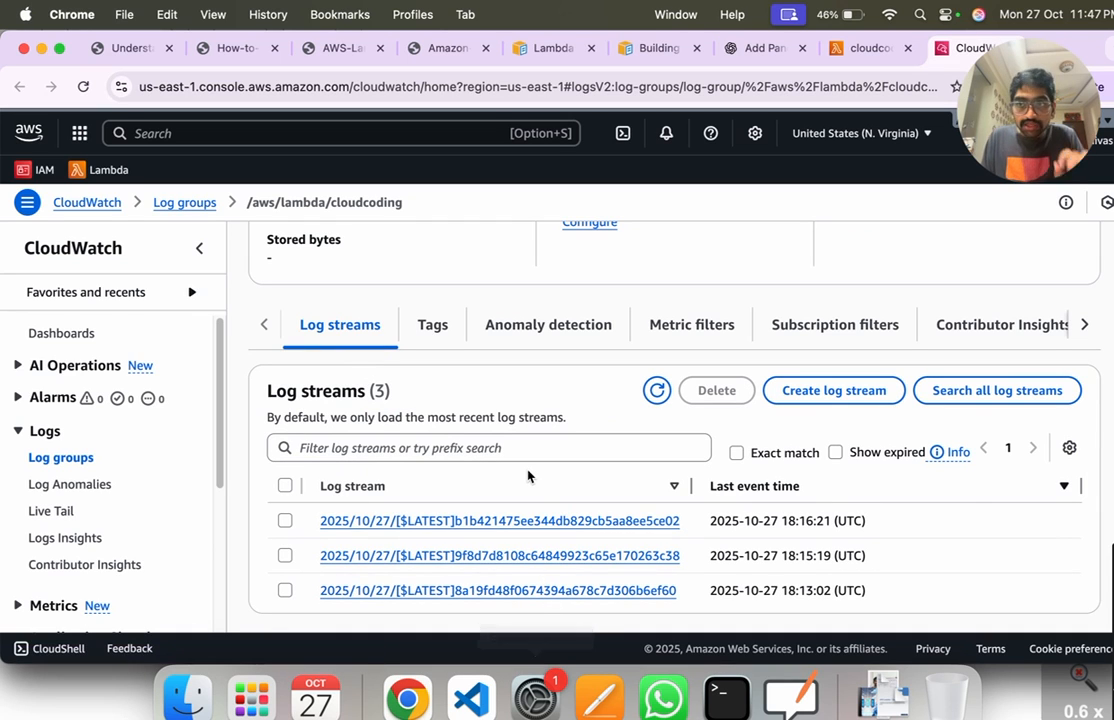
pyautogui.click(532, 524)
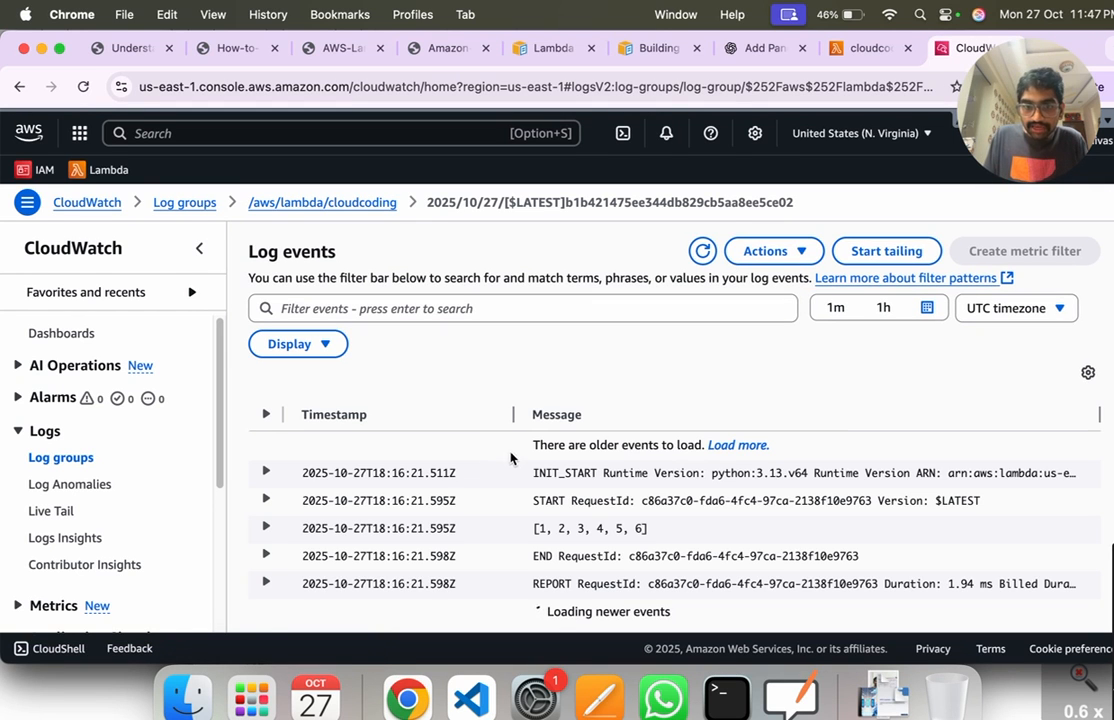
pyautogui.moveTo(651, 531); pyautogui.dragTo(278, 535)
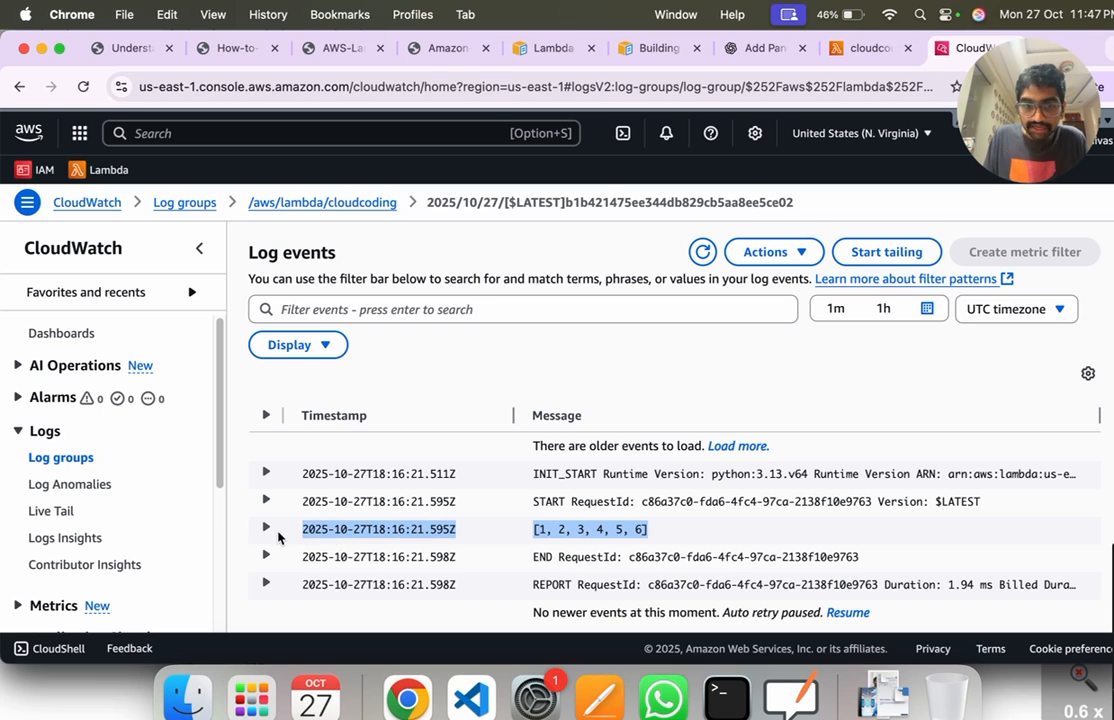
# Step: Expand the log event containing the printed list and highlight its timestamp, message and full content
pyautogui.moveTo(661, 535); pyautogui.dragTo(299, 537)
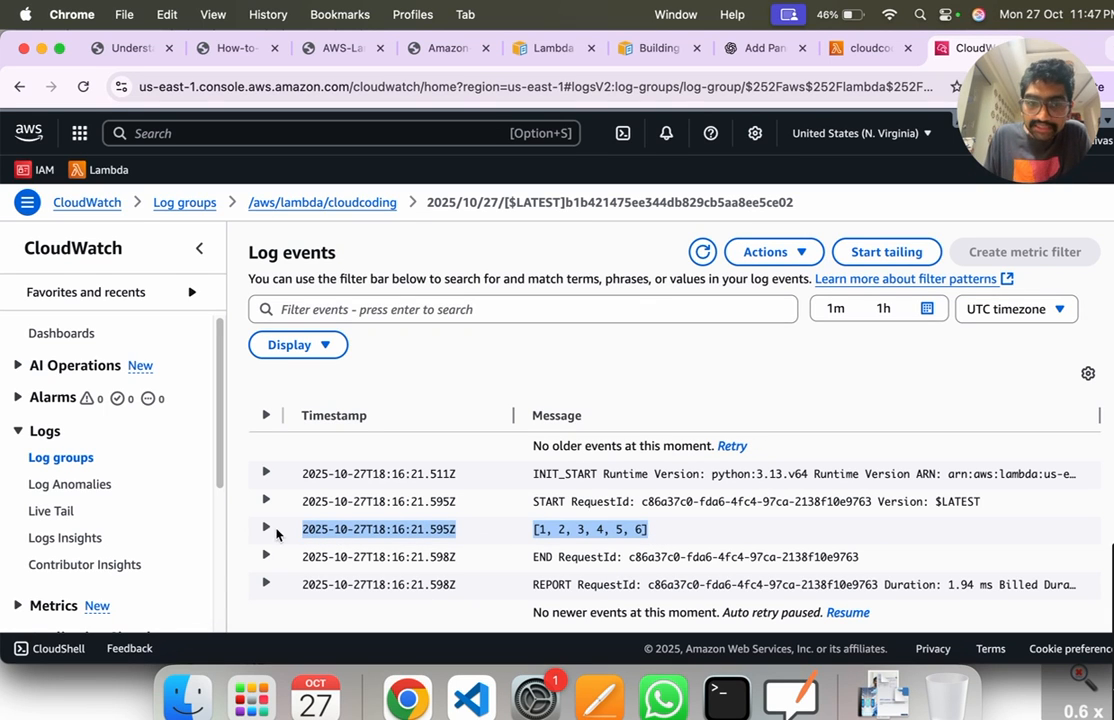
pyautogui.click(268, 528)
pyautogui.scroll(-1, 356, 530)
pyautogui.click(434, 529)
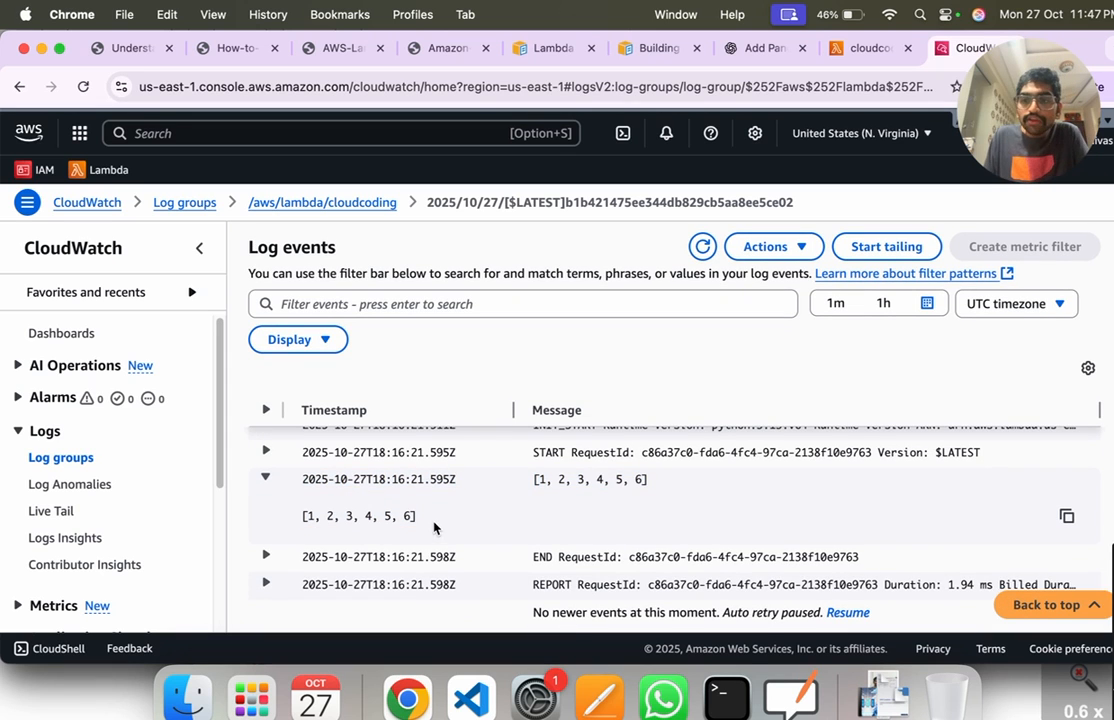
pyautogui.scroll(2, 434, 521)
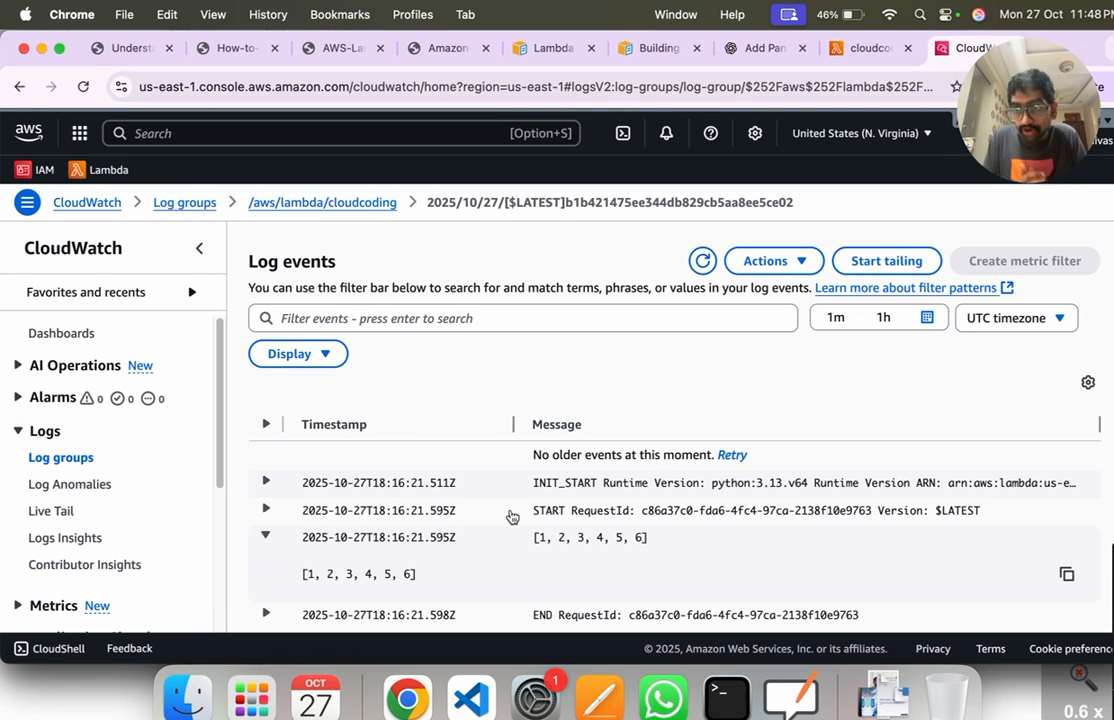
pyautogui.moveTo(651, 542); pyautogui.dragTo(299, 543)
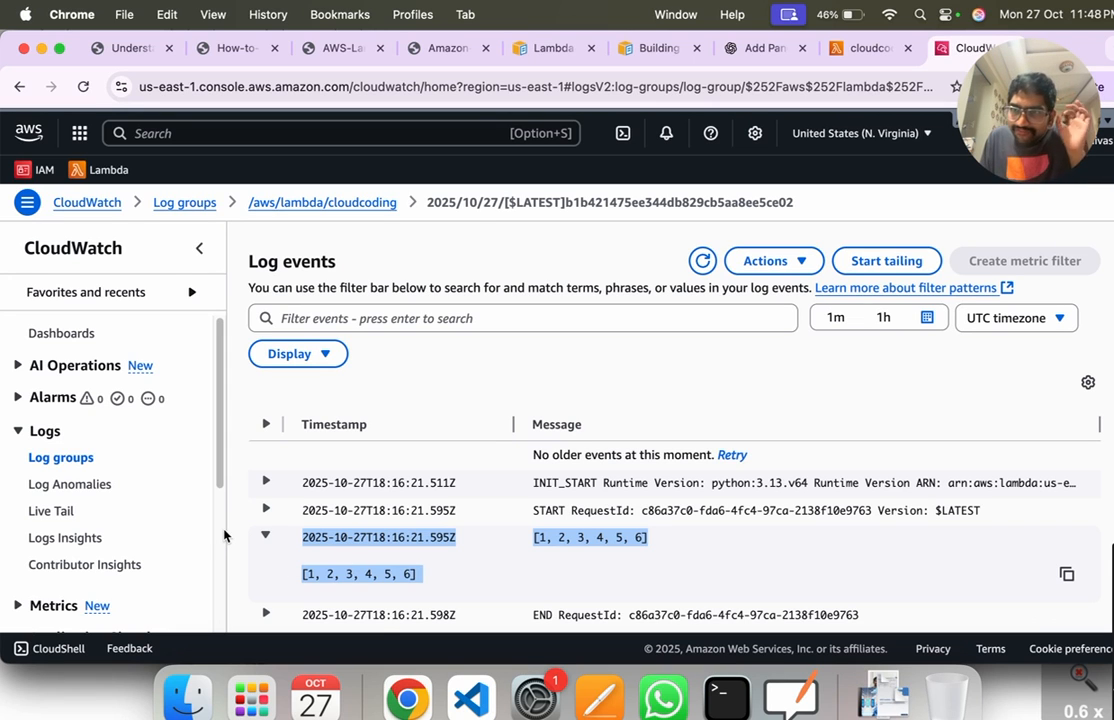
# Step: Go back to the CloudWatch log groups, open /aws/lambda/cloudcoding and look over its log streams
pyautogui.click(72, 457)
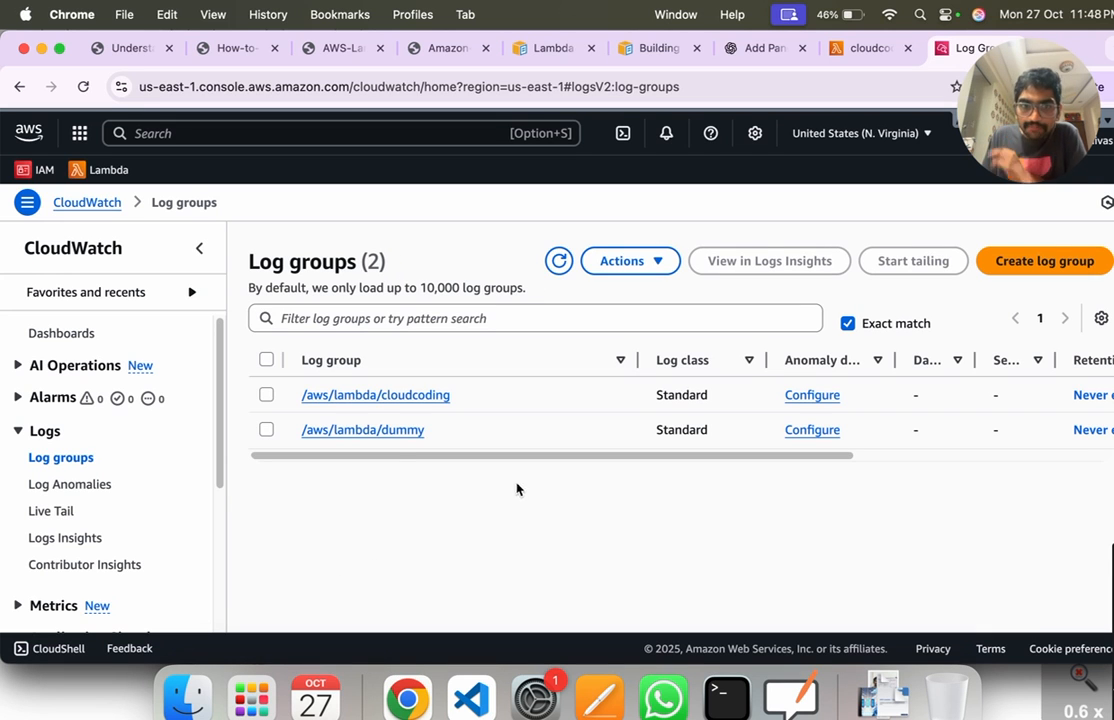
pyautogui.click(377, 397)
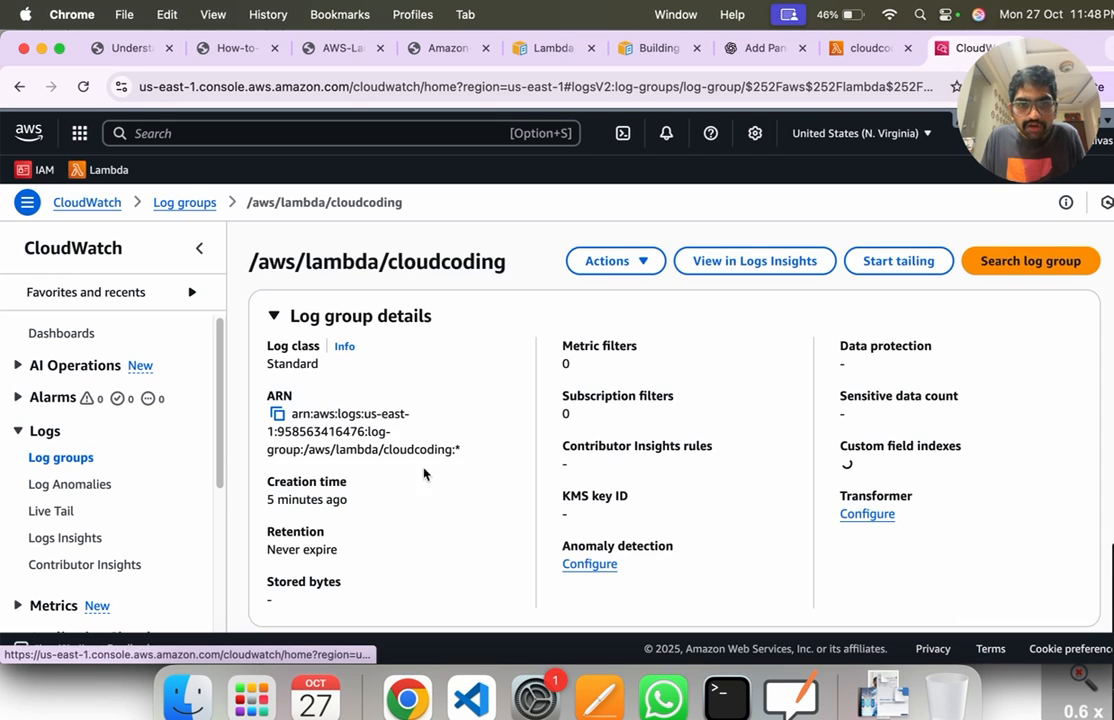
pyautogui.scroll(-5, 583, 568)
pyautogui.scroll(-1, 560, 560)
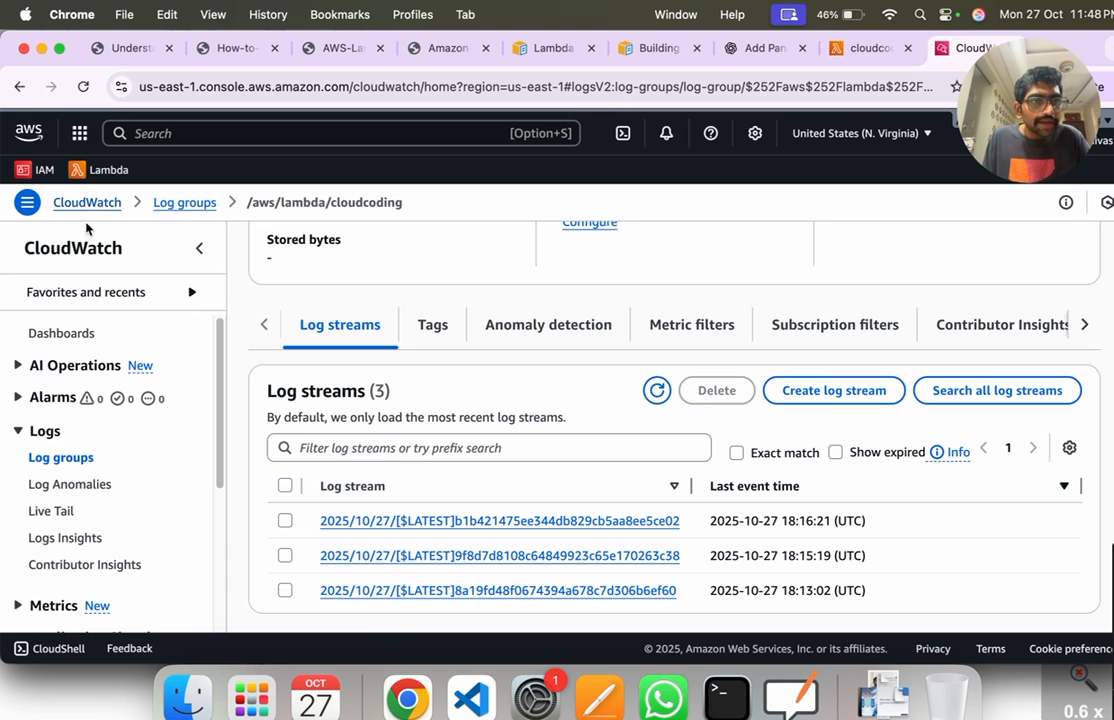
# Step: Switch to the Lambda service and open the cloudcoding function's code source
pyautogui.click(96, 170)
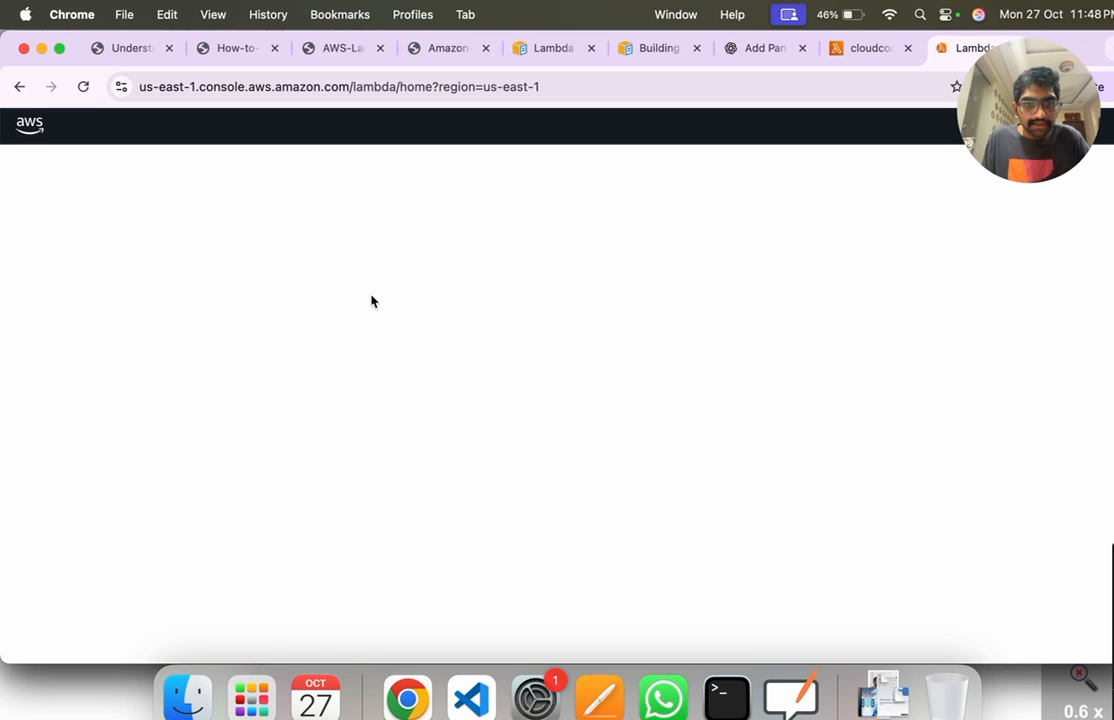
pyautogui.click(346, 333)
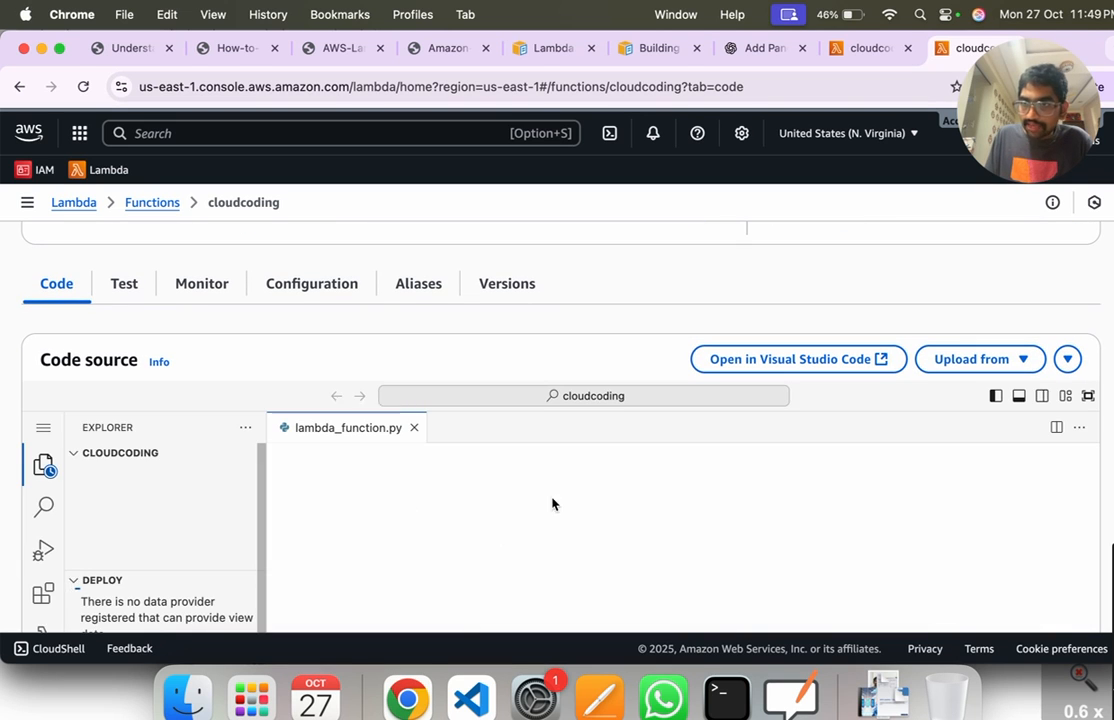
pyautogui.scroll(-1, 537, 552)
pyautogui.scroll(-3, 537, 553)
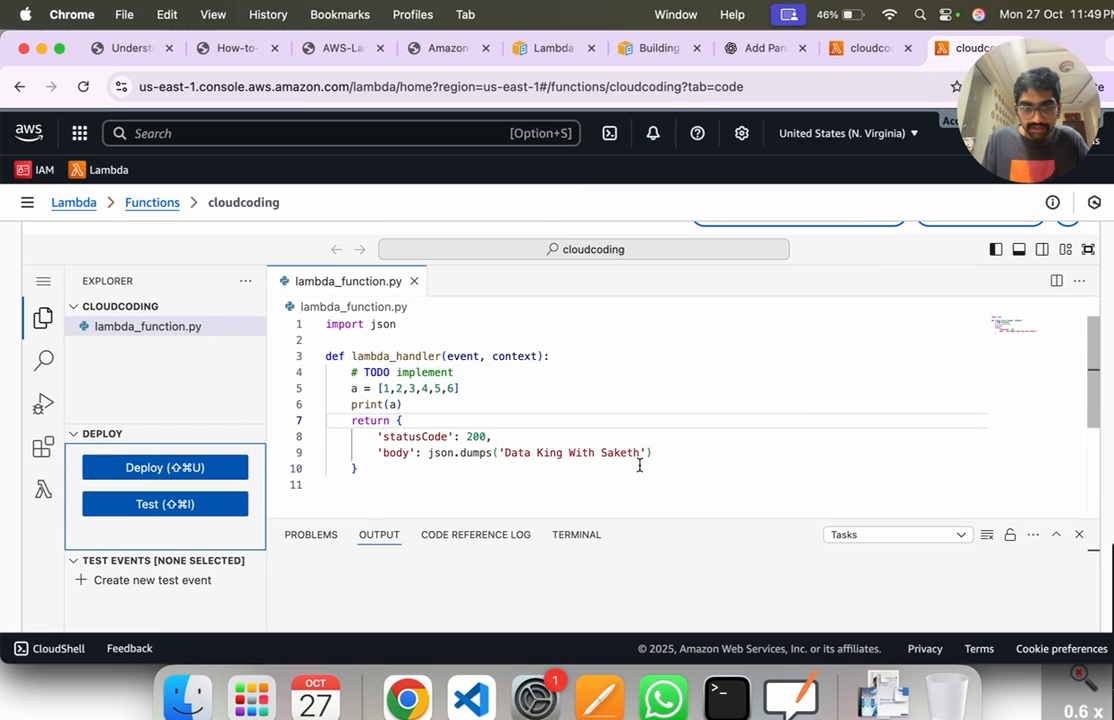
# Step: Delete the lines assigning list a and printing it from the handler in lambda_function.py
pyautogui.press('Up')
pyautogui.press('Up')
pyautogui.press('Up')
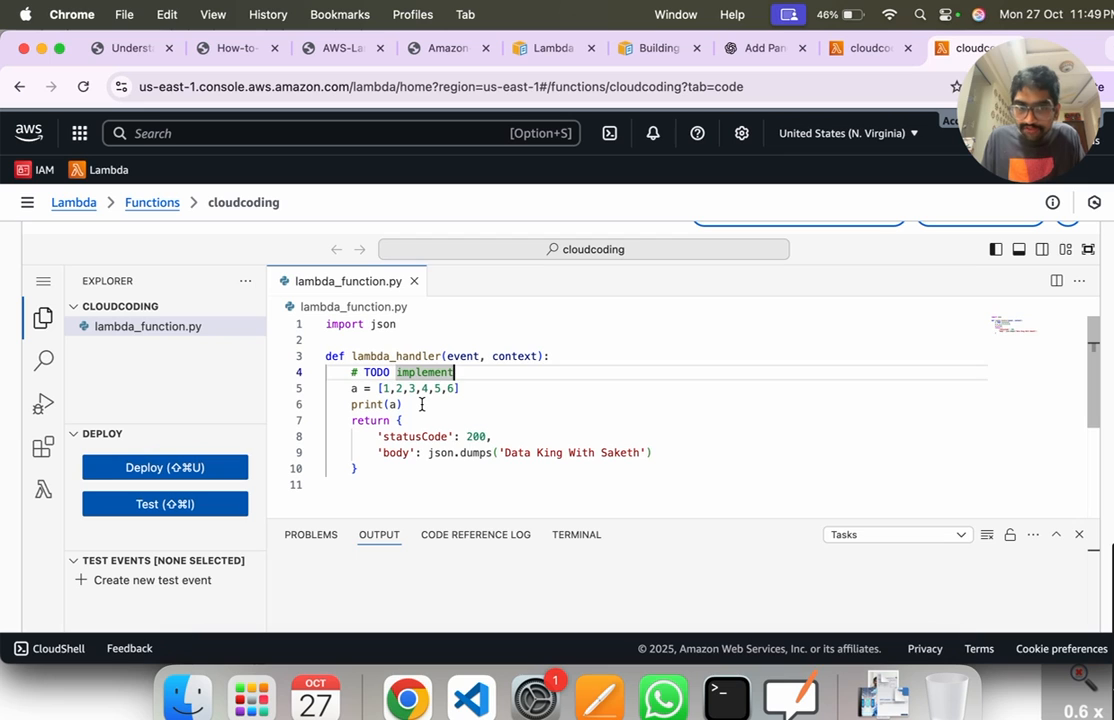
pyautogui.moveTo(421, 404); pyautogui.dragTo(331, 388)
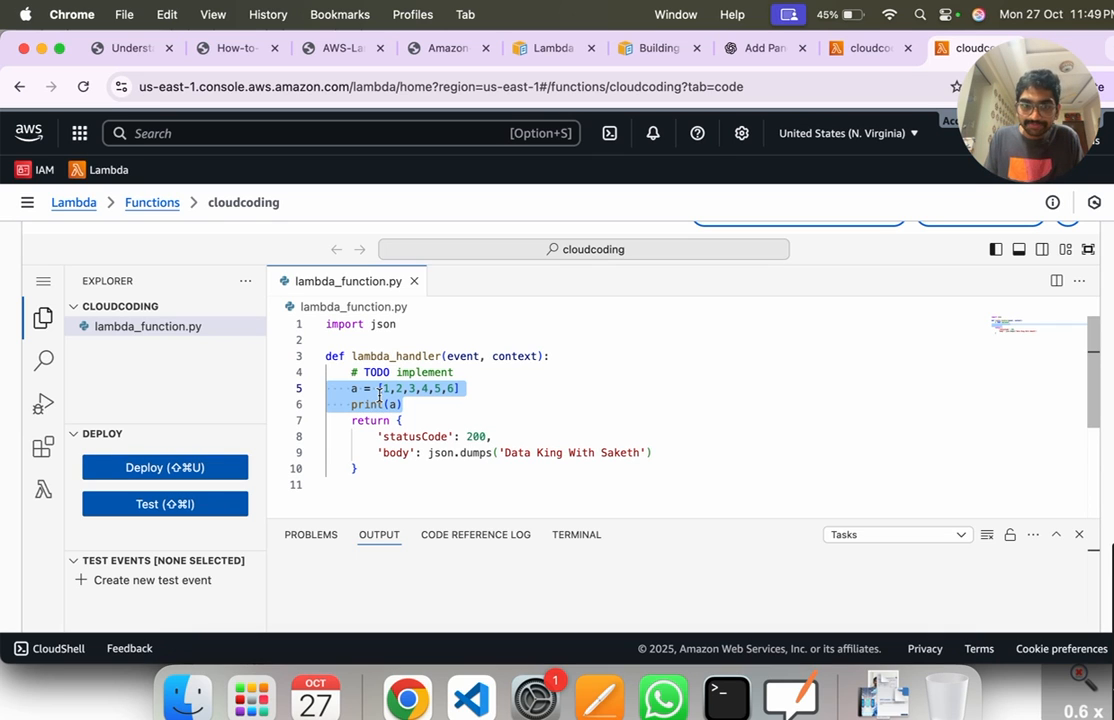
pyautogui.press('BackSpace')
# Step: Add the line 'import pandas as pd' below the json import in lambda_function.py
pyautogui.click(415, 321)
pyautogui.press('Return')
pyautogui.write('import pandas as pd')
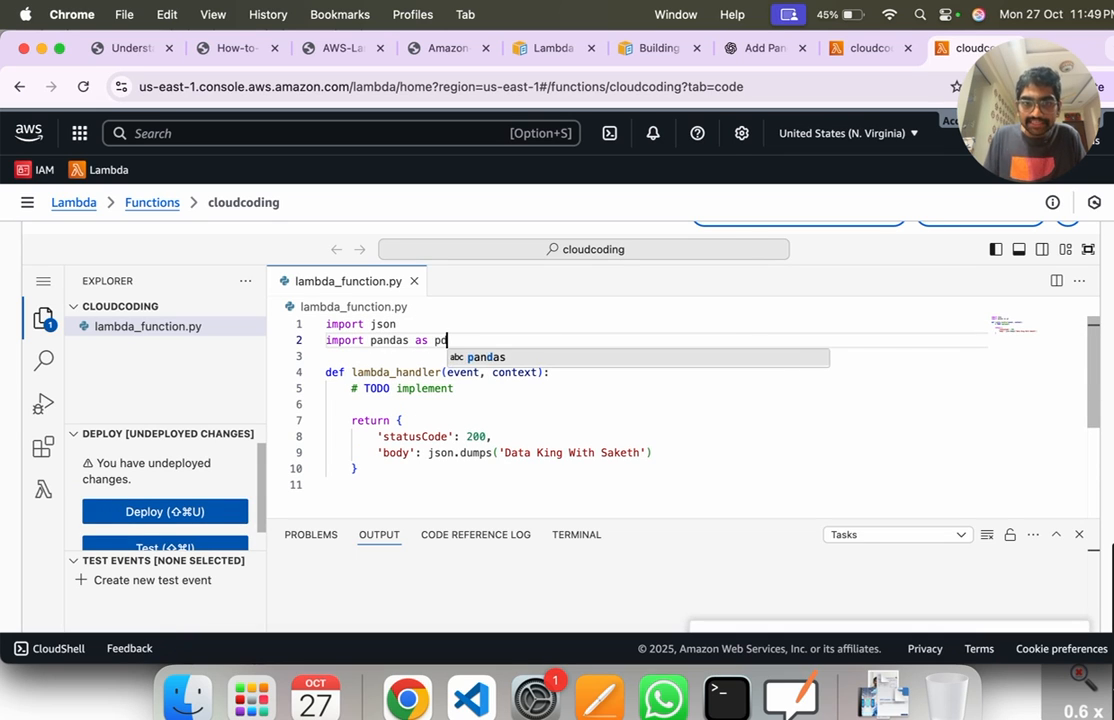
# Step: Define the list x = [1,2,3,4,5,6] below the TODO comment in the handler
pyautogui.click(404, 404)
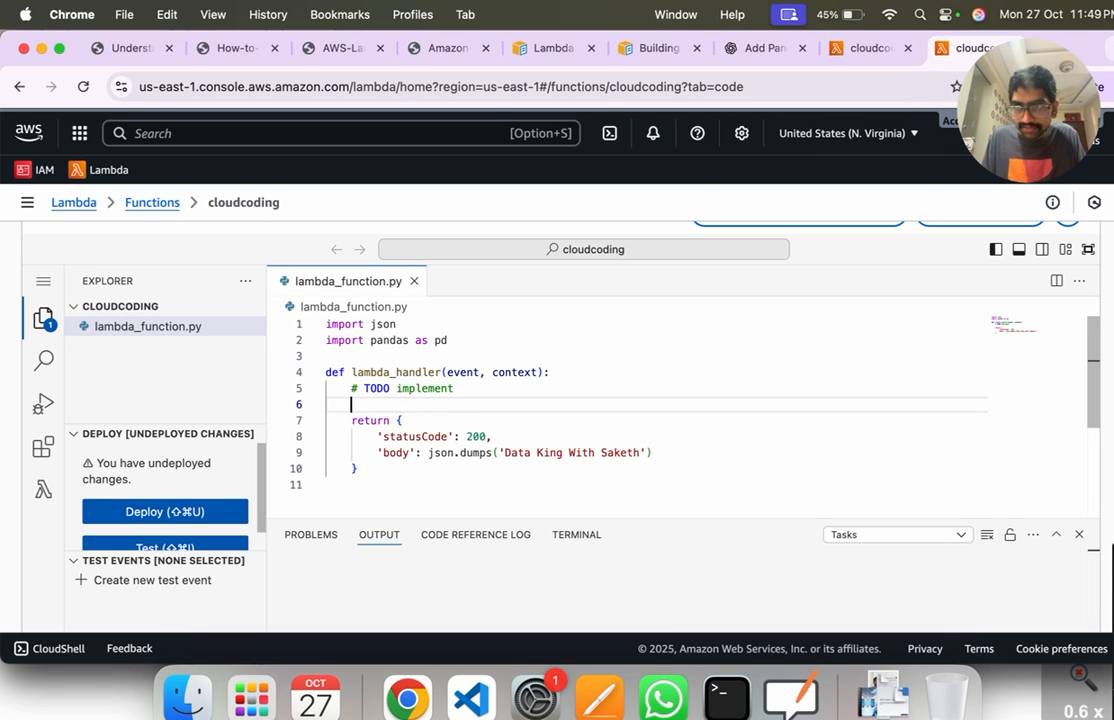
pyautogui.write('x = [1,2,3,4,5')
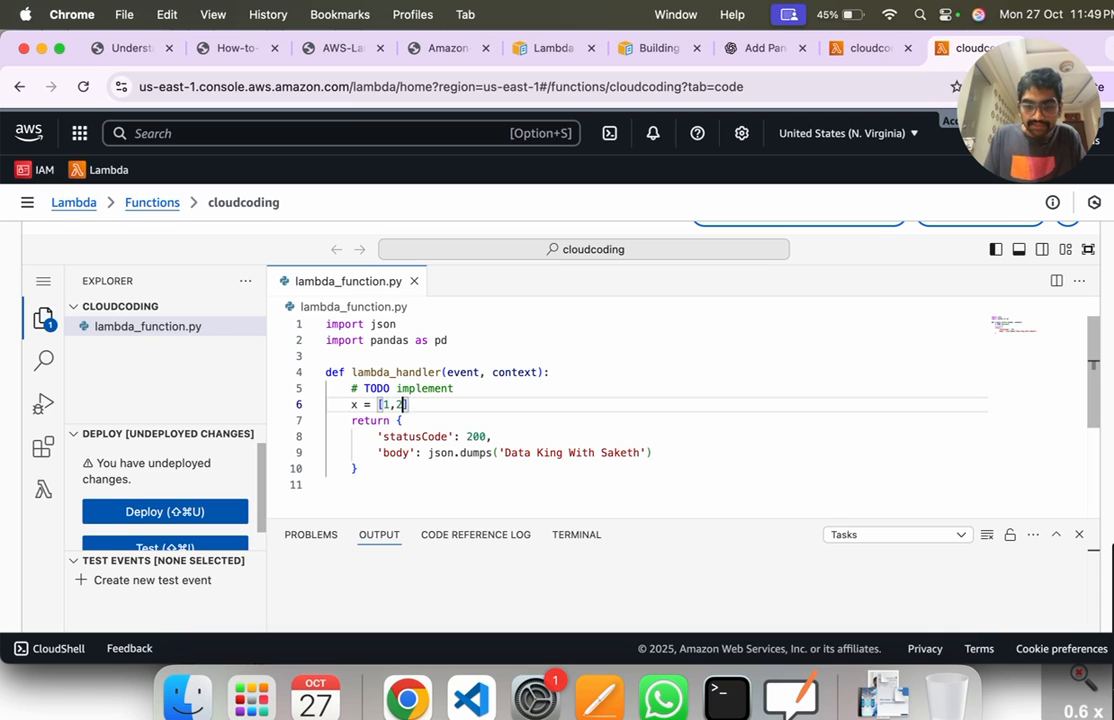
pyautogui.write(',6]')
pyautogui.press('Return')
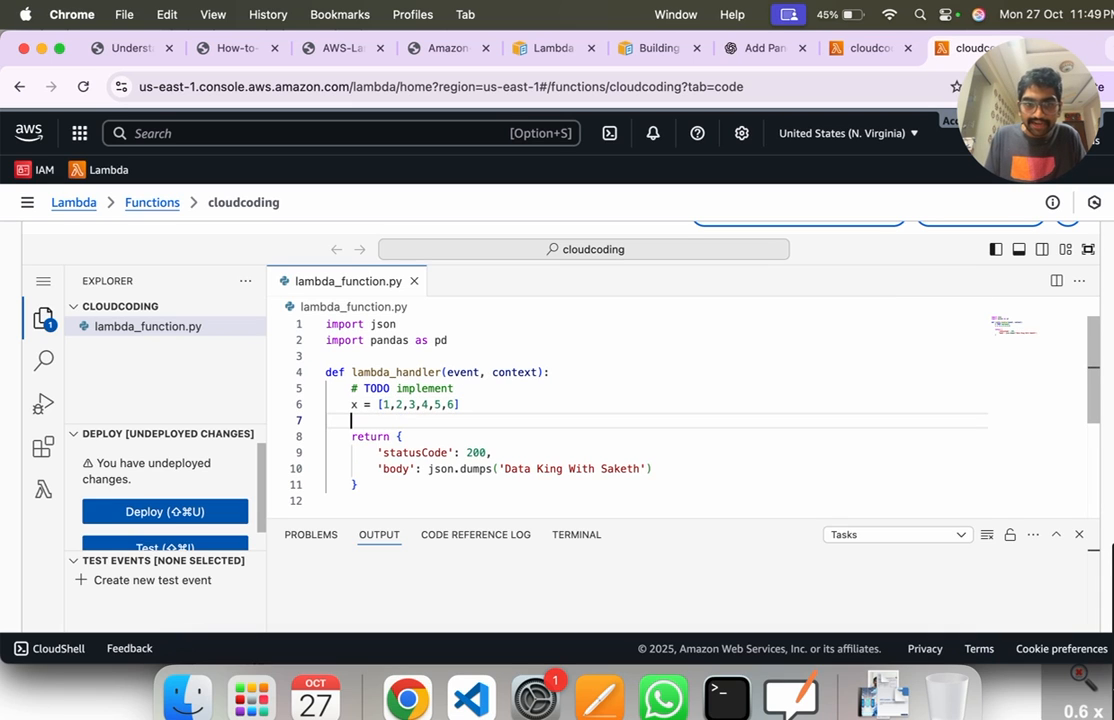
# Step: Build a pandas DataFrame with df = pd.DataFrame(x) and add print(df) before the return statement
pyautogui.write('df = pd')
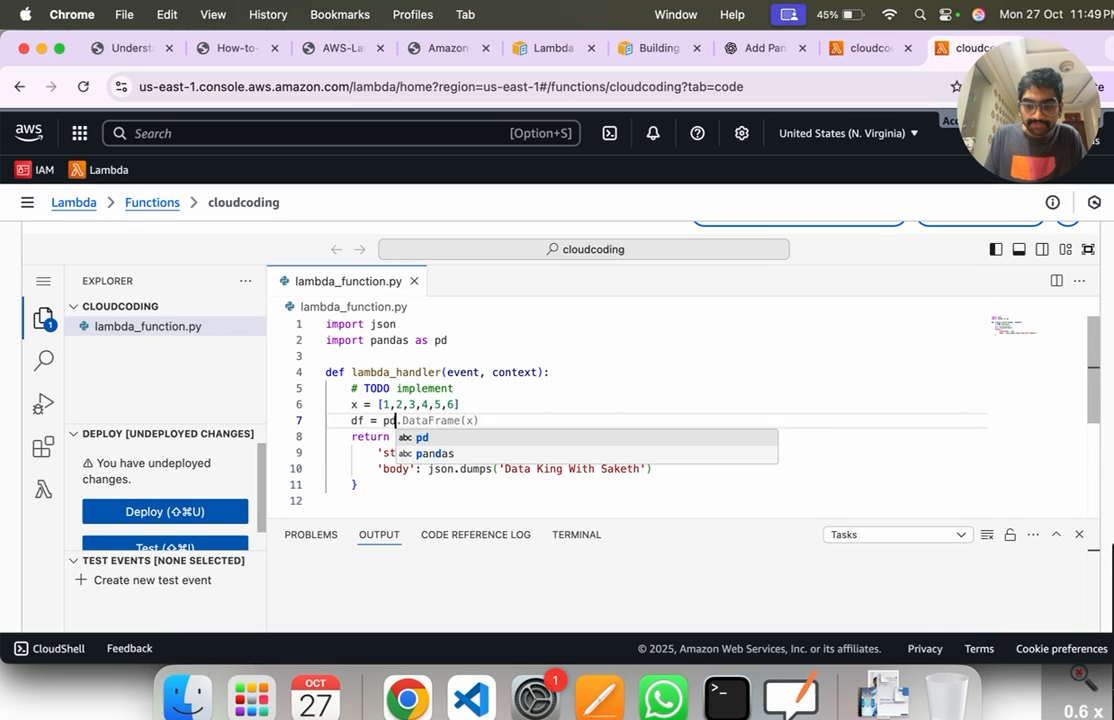
pyautogui.write('.DataFr')
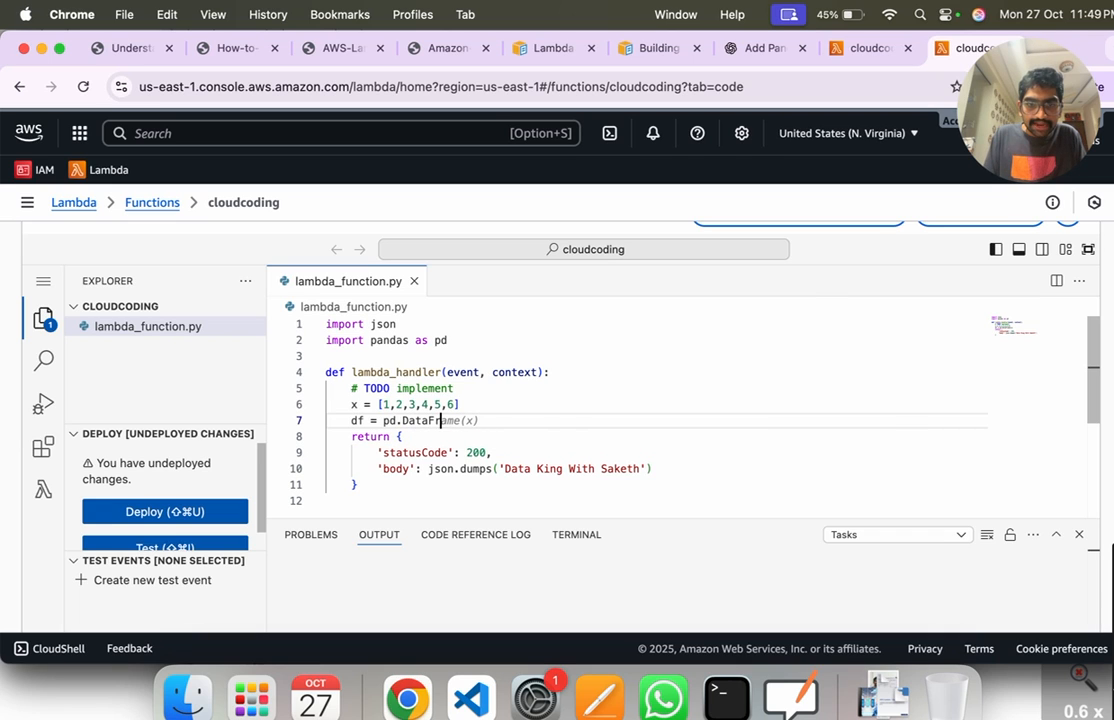
pyautogui.write('ame(x)')
pyautogui.press('Return')
pyautogui.write('print(df')
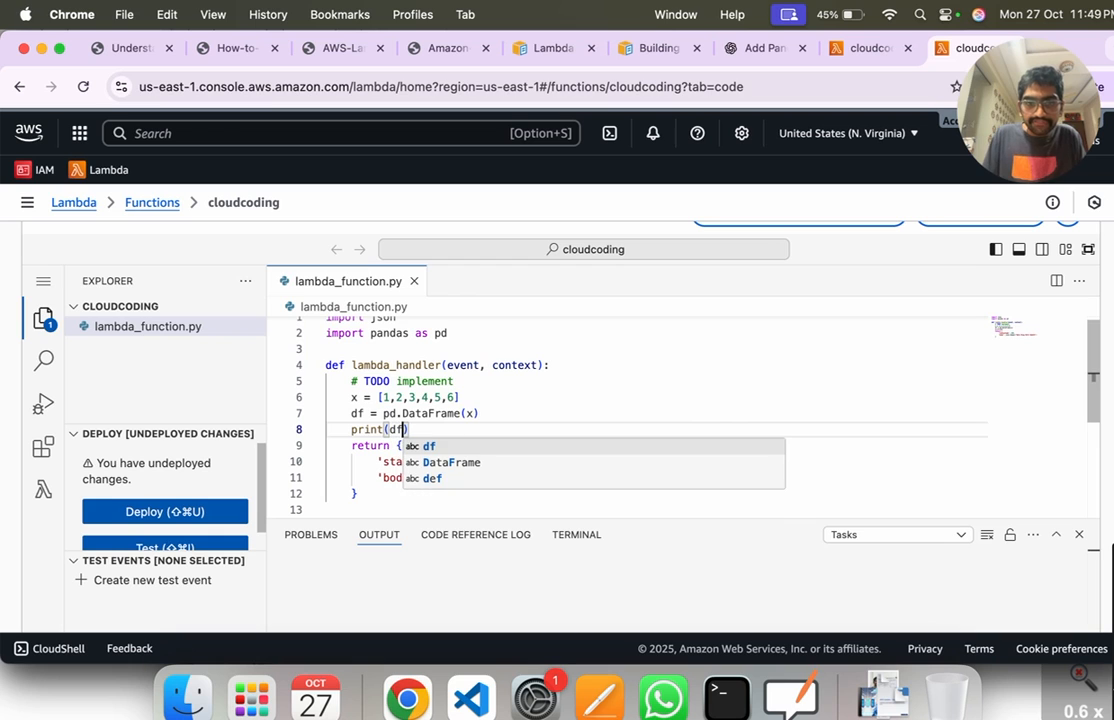
pyautogui.press('Escape')
# Step: Highlight the print(df) line and deploy the updated cloudcoding function code
pyautogui.moveTo(451, 430); pyautogui.dragTo(345, 429)
pyautogui.scroll(1, 560, 439)
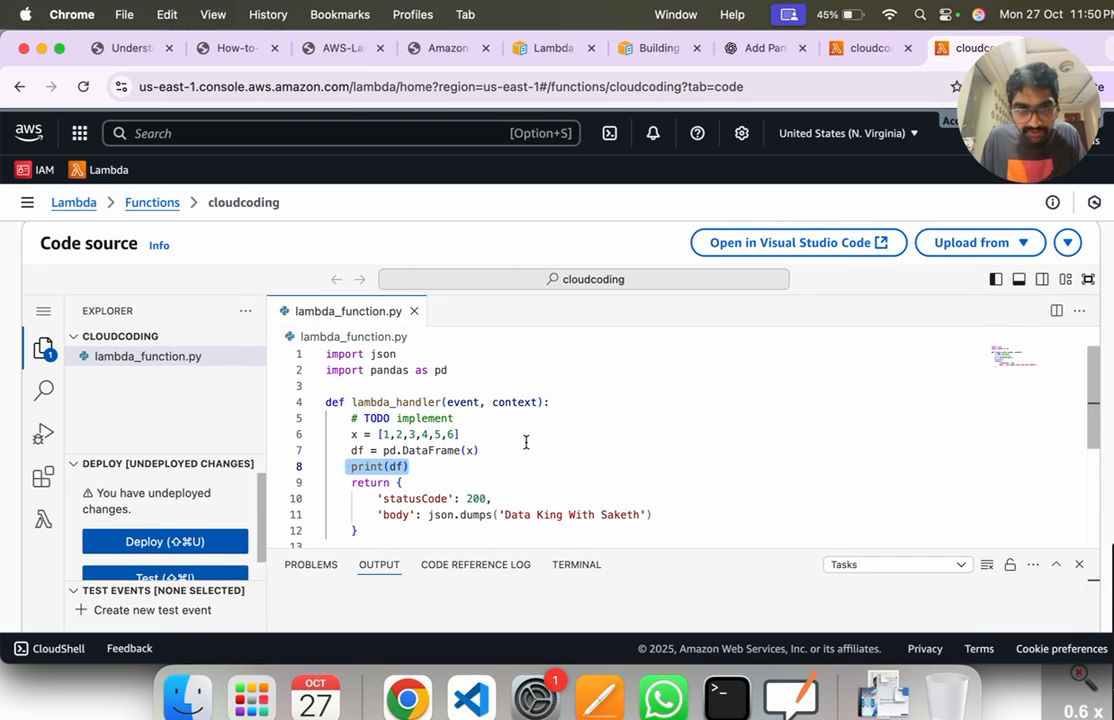
pyautogui.scroll(-1, 383, 500)
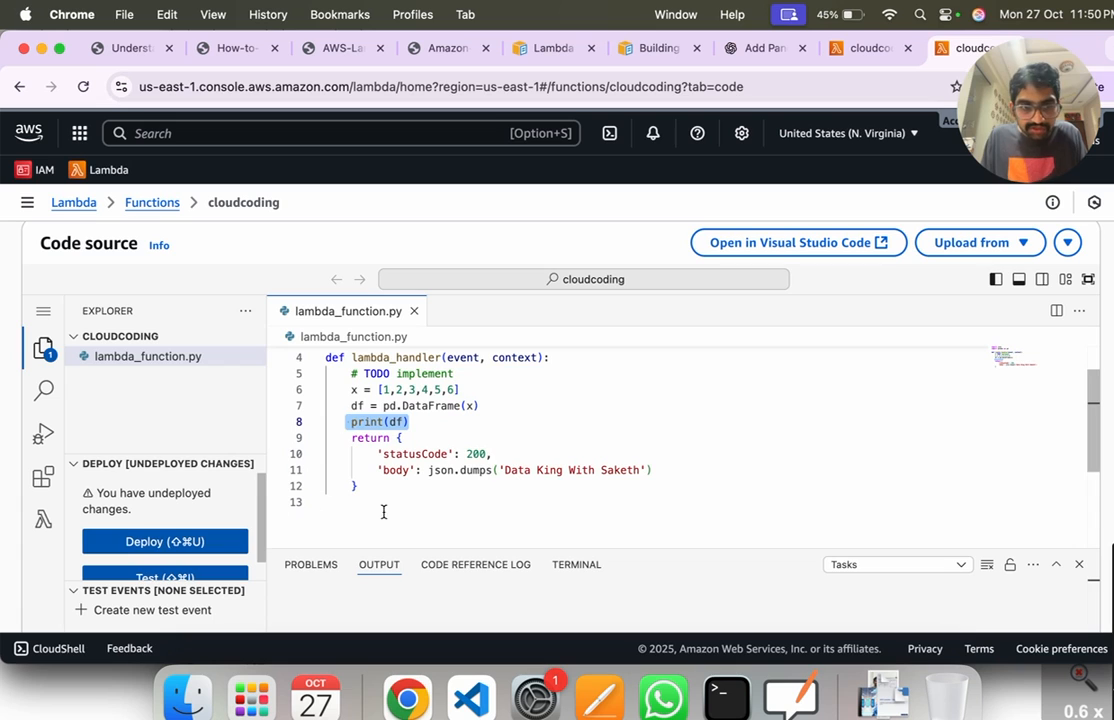
pyautogui.click(200, 542)
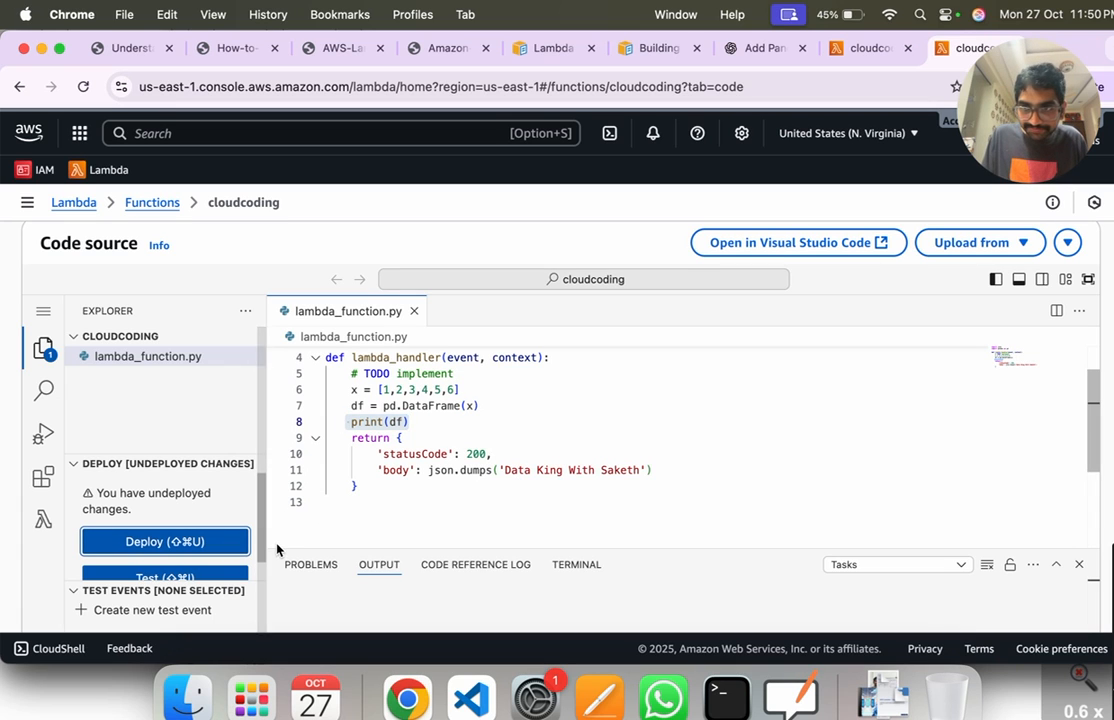
pyautogui.click(154, 542)
pyautogui.scroll(-3, 560, 560)
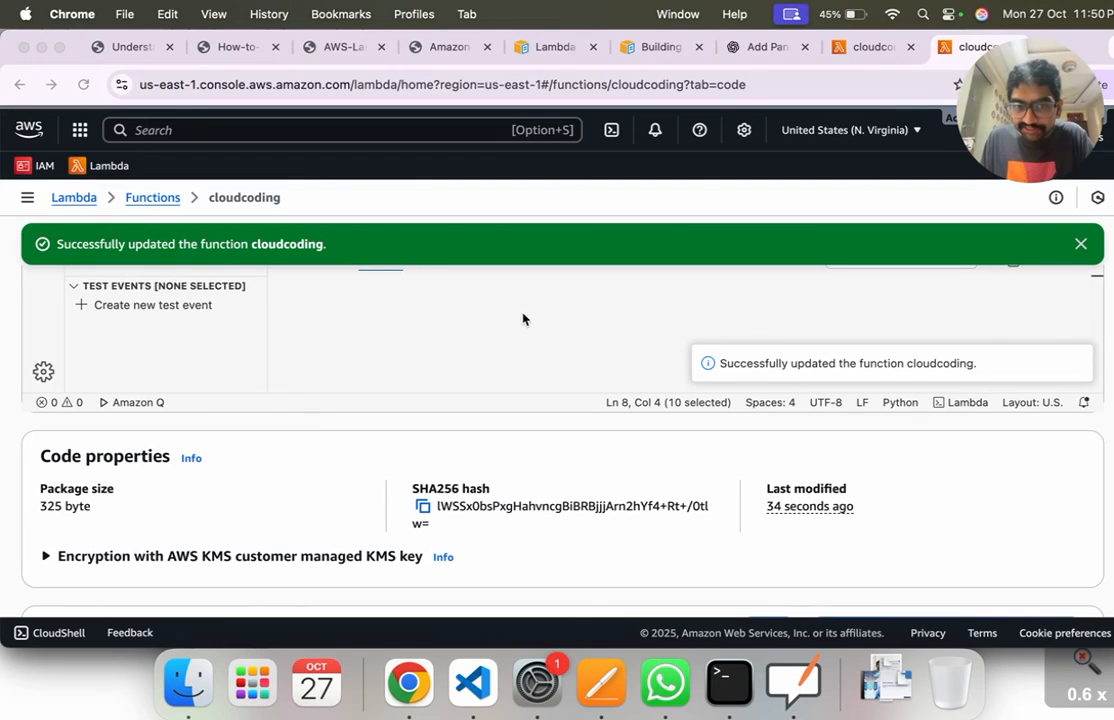
pyautogui.scroll(-3, 500, 370)
pyautogui.scroll(10, 457, 388)
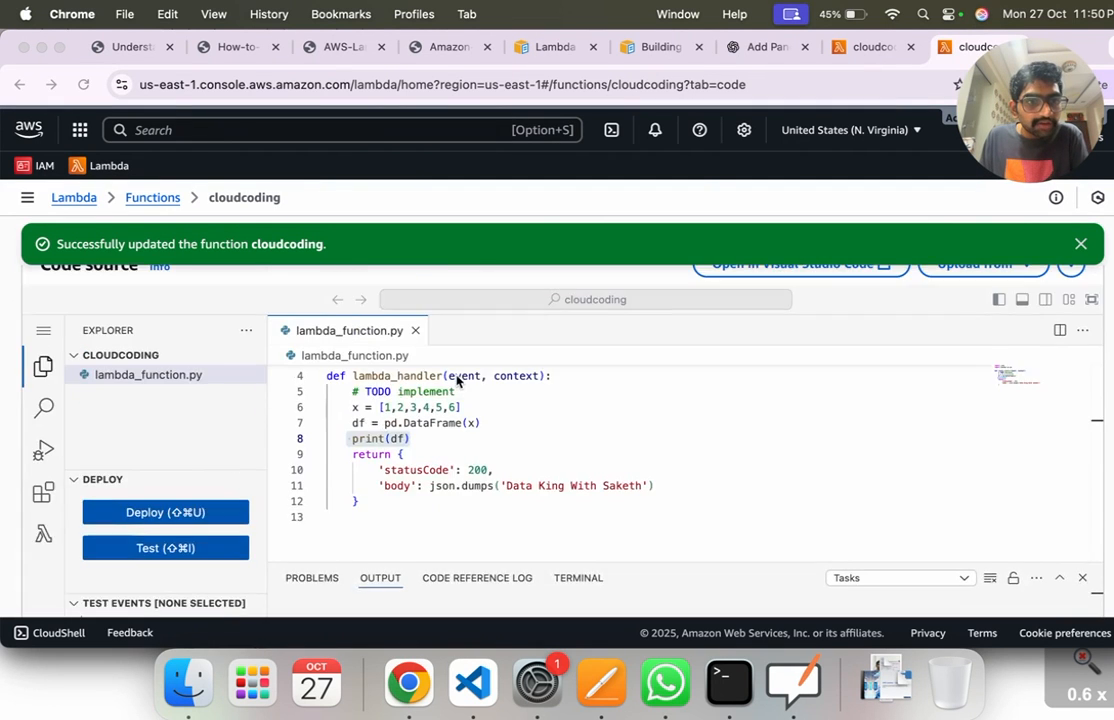
# Step: Look over the function's test event settings and go back over its deployed code
pyautogui.click(118, 330)
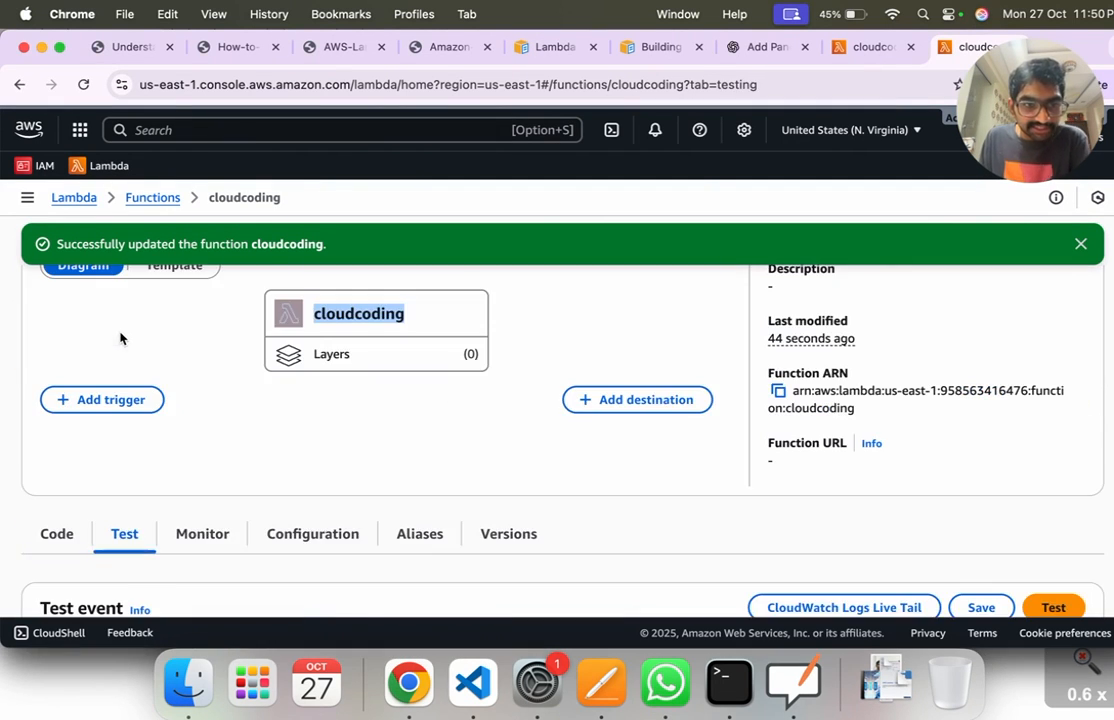
pyautogui.scroll(-10, 447, 401)
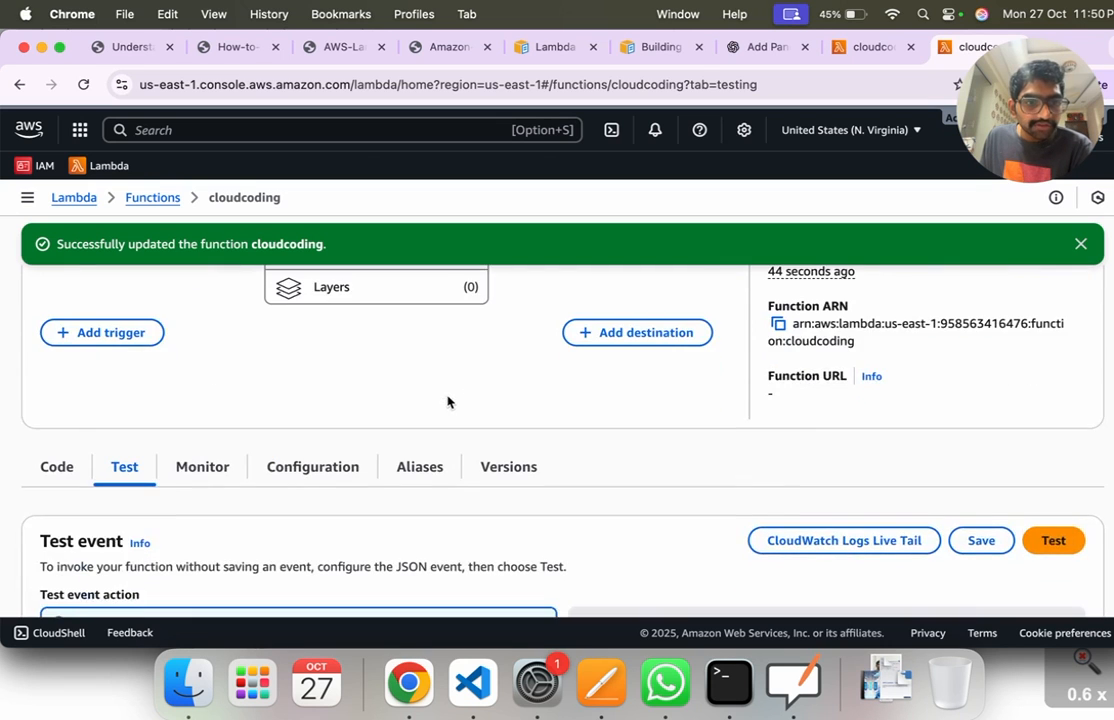
pyautogui.scroll(5, 448, 403)
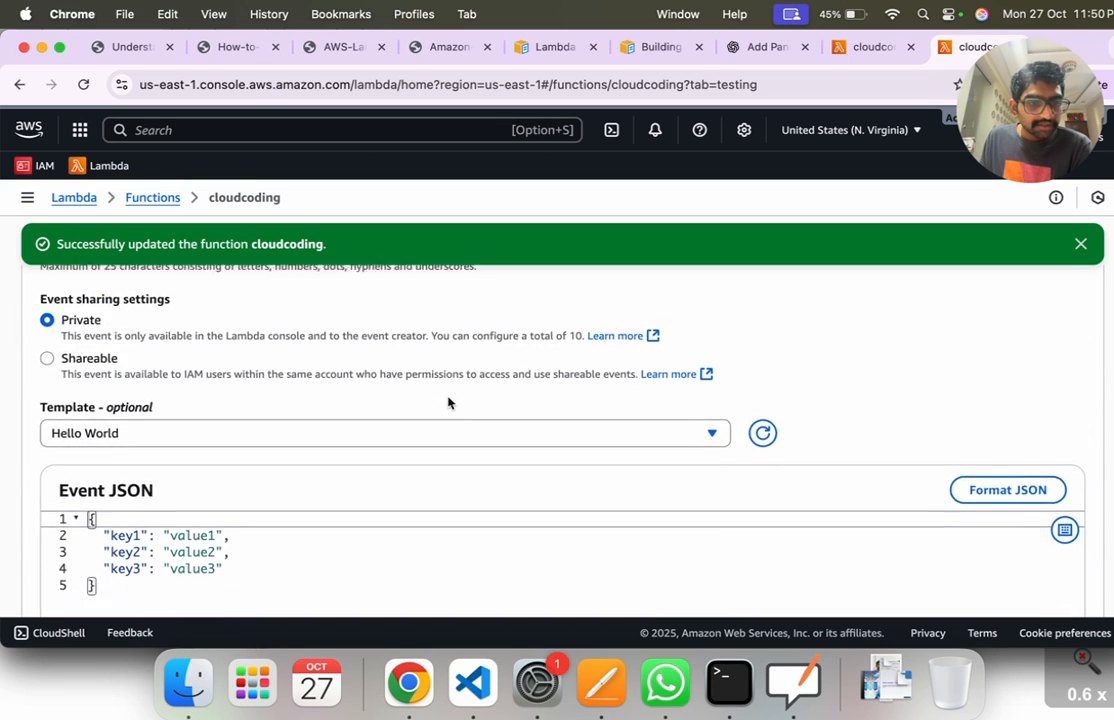
pyautogui.click(60, 410)
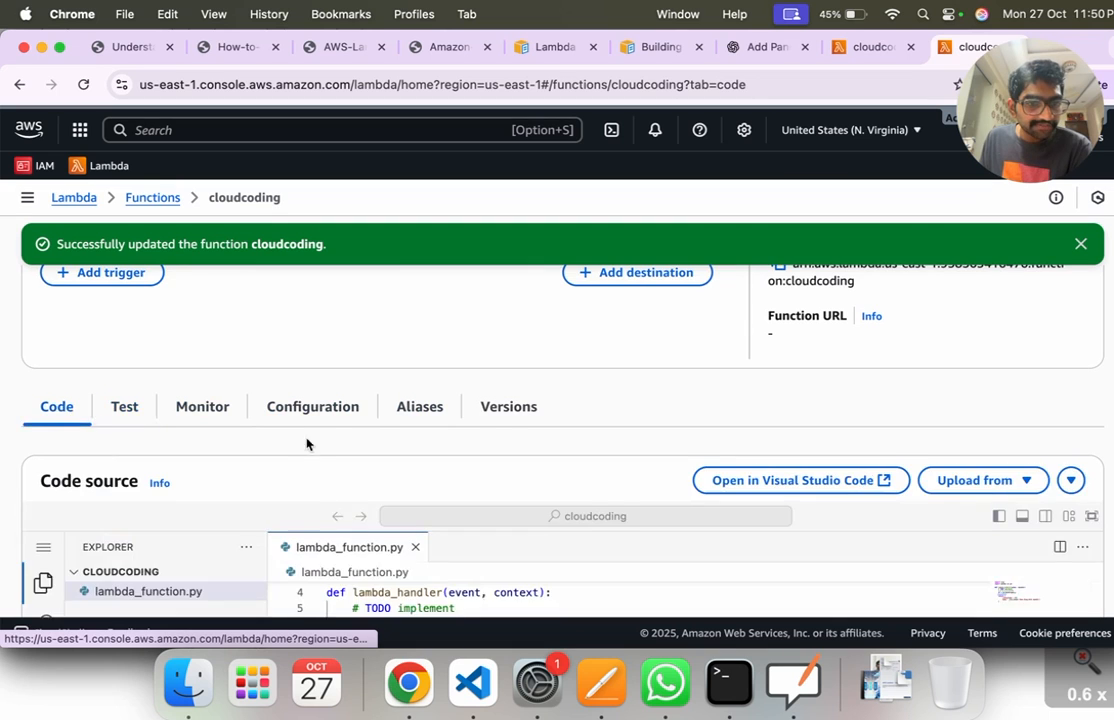
pyautogui.scroll(-5, 356, 443)
pyautogui.scroll(3, 594, 505)
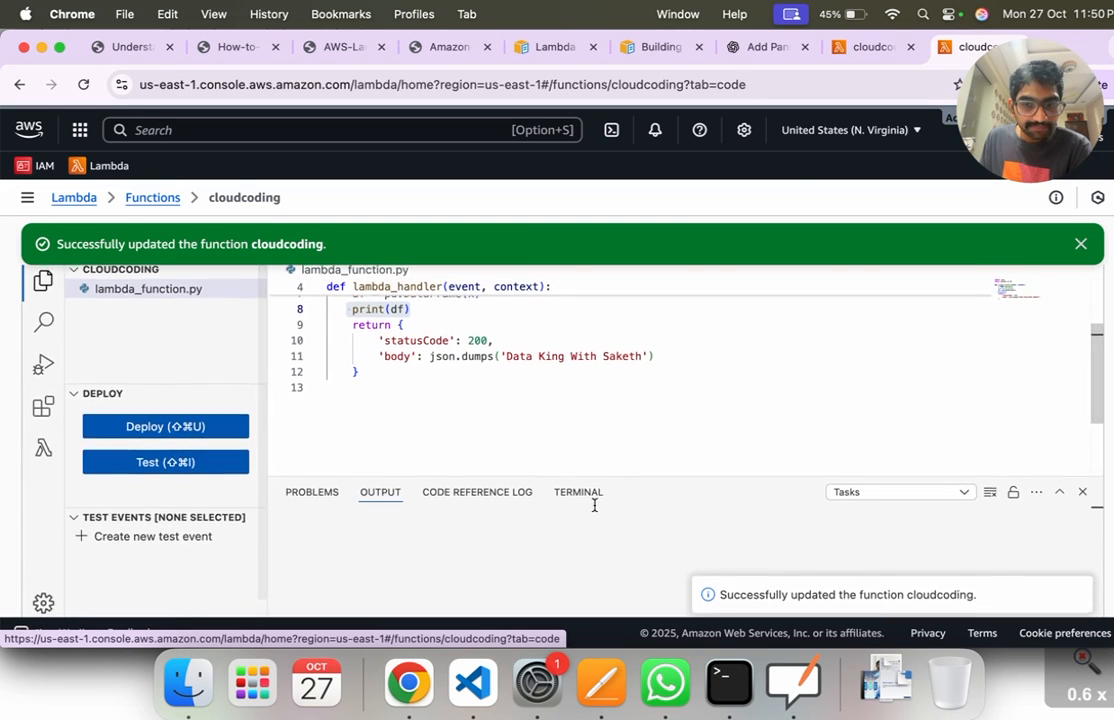
pyautogui.scroll(3, 280, 420)
# Step: Run a test of the cloudcoding function, expand the result details and highlight the error message and type
pyautogui.click(126, 364)
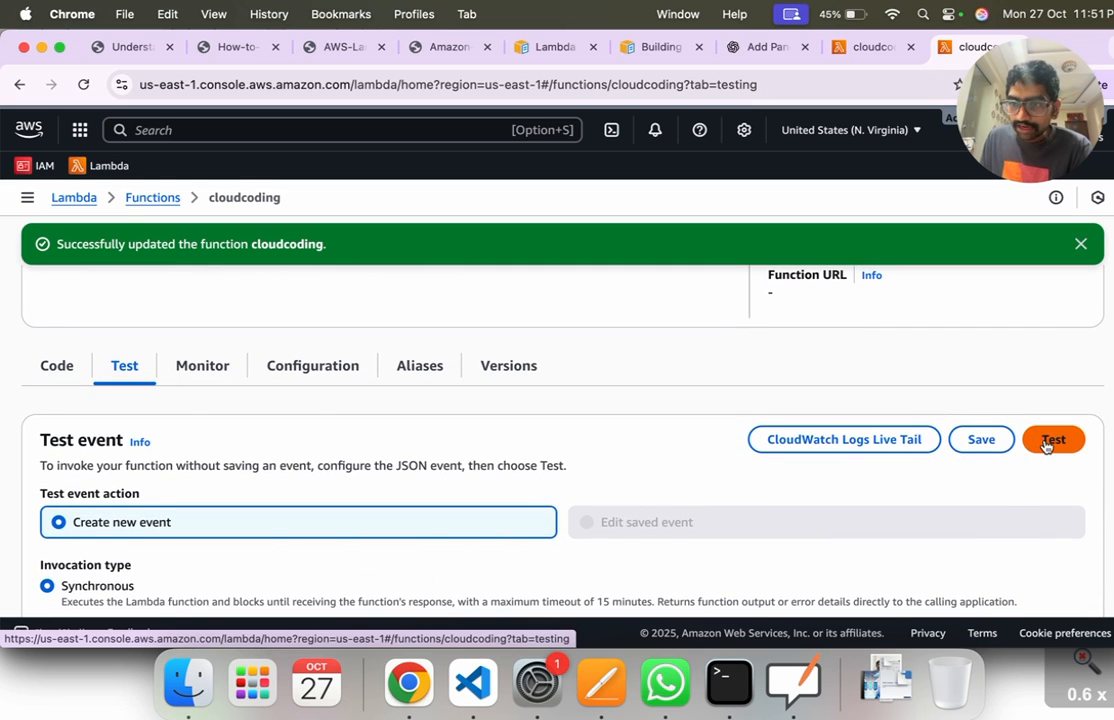
pyautogui.click(1050, 440)
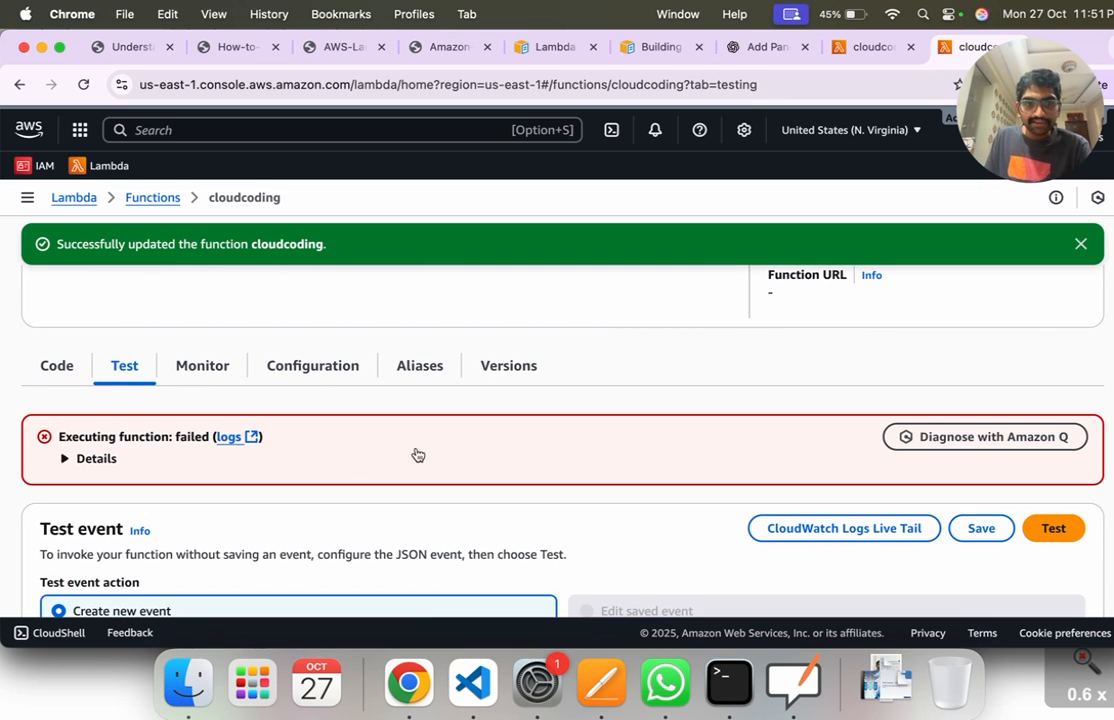
pyautogui.click(108, 461)
pyautogui.moveTo(193, 496); pyautogui.dragTo(618, 512)
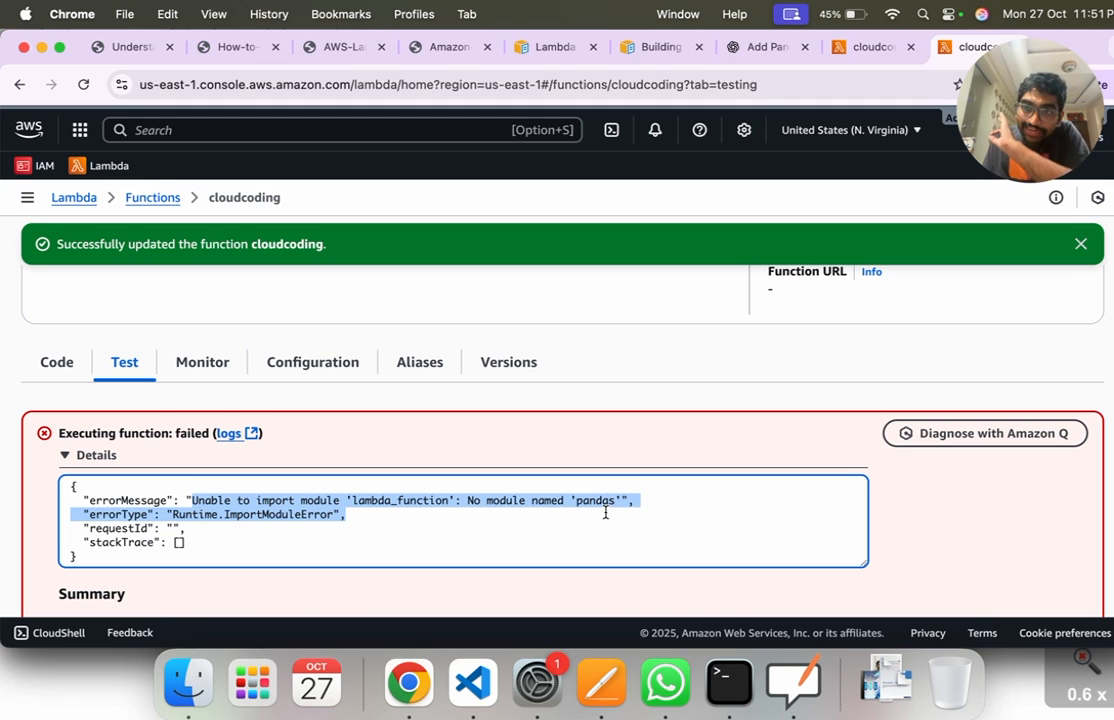
pyautogui.scroll(-1, 636, 498)
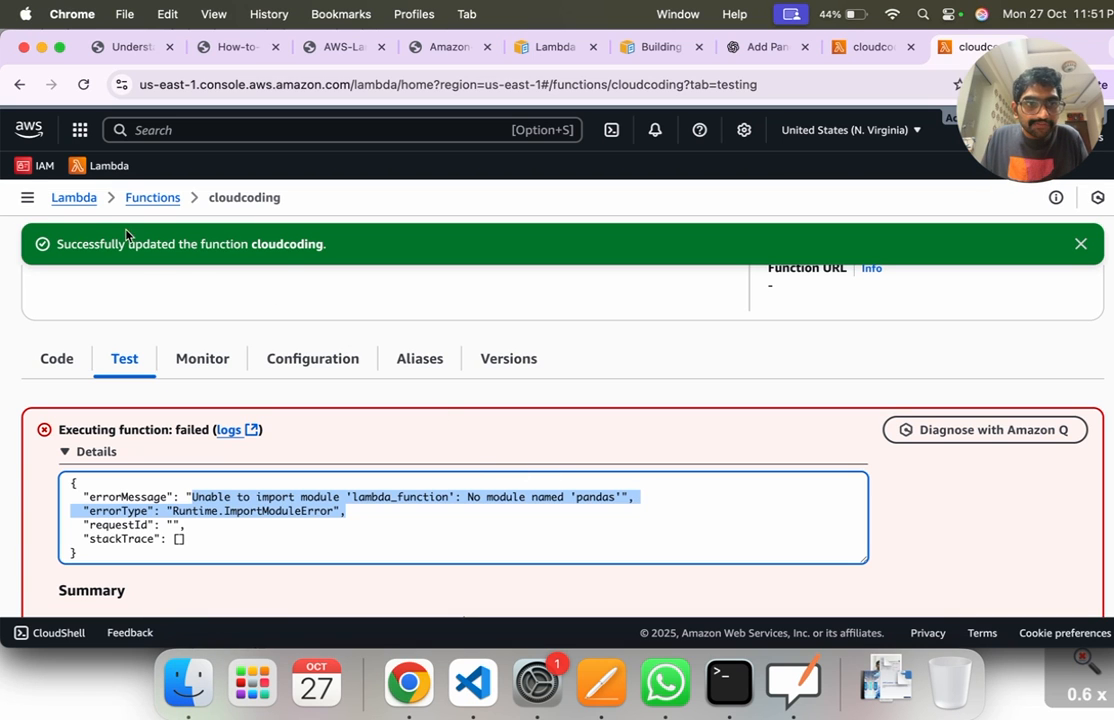
# Step: Reopen the cloudcoding function from the Lambda functions list, go to its Layers section and start adding a layer
pyautogui.click(75, 198)
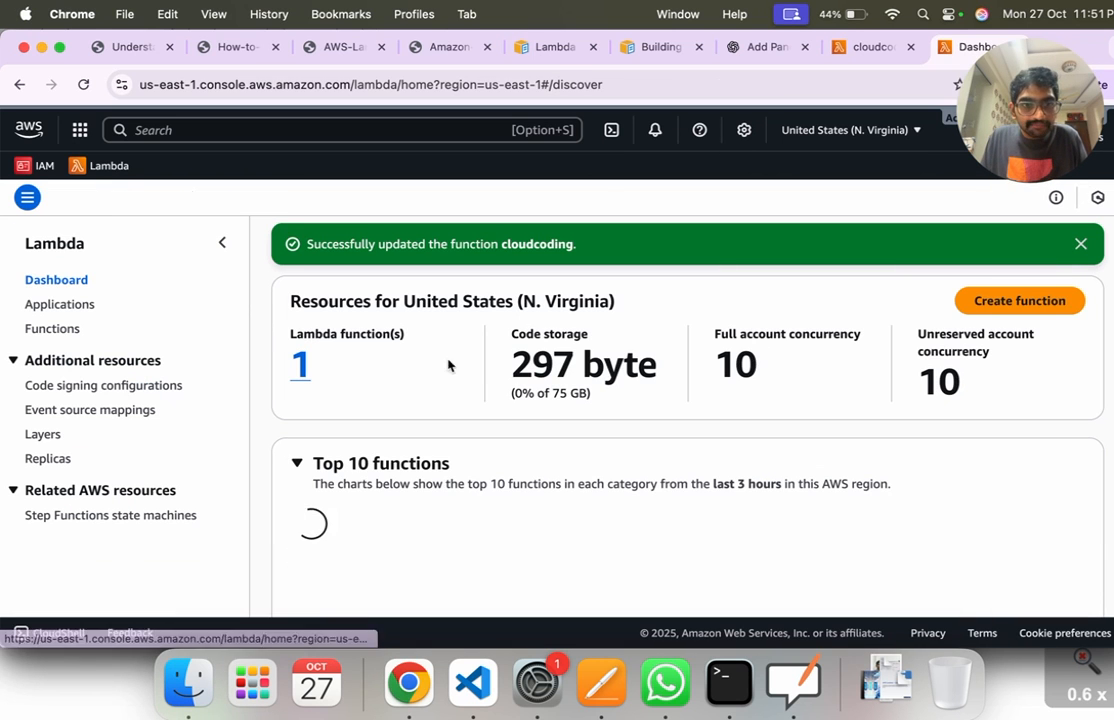
pyautogui.click(300, 368)
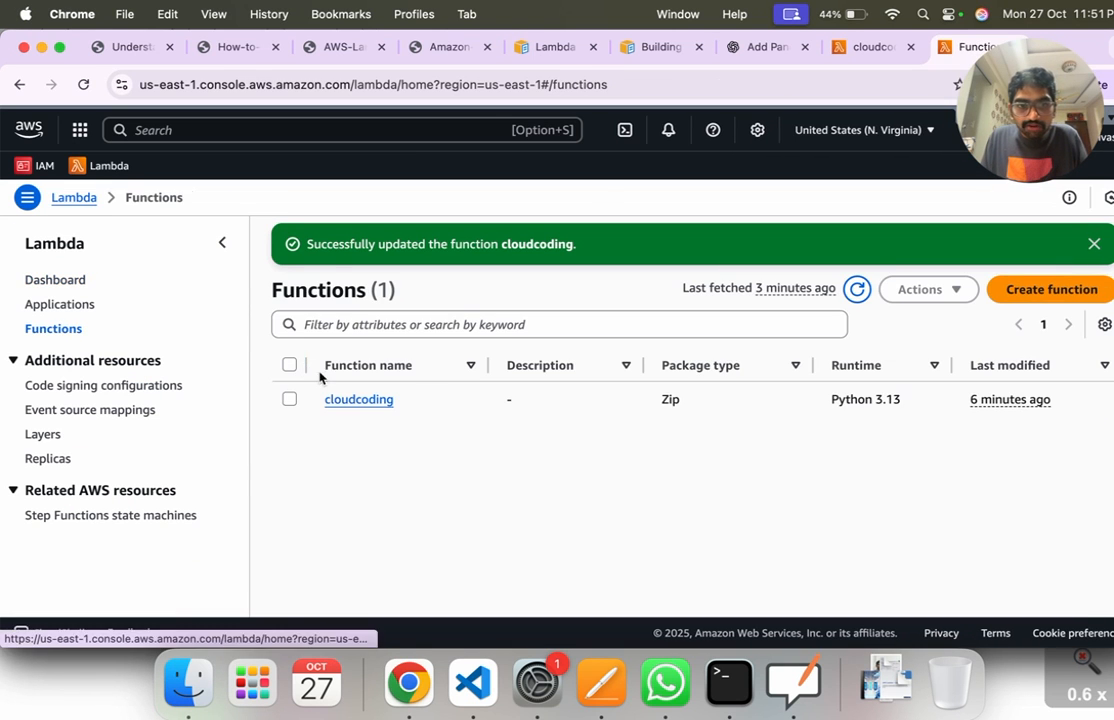
pyautogui.click(364, 408)
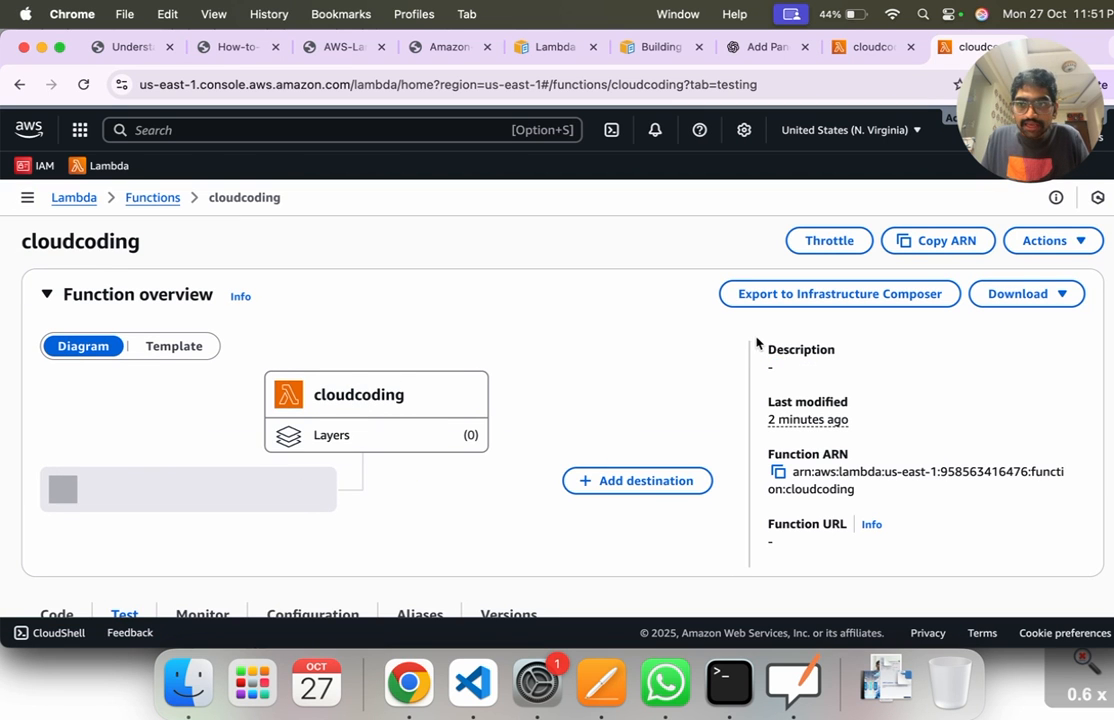
pyautogui.scroll(-4, 405, 402)
pyautogui.scroll(4, 401, 401)
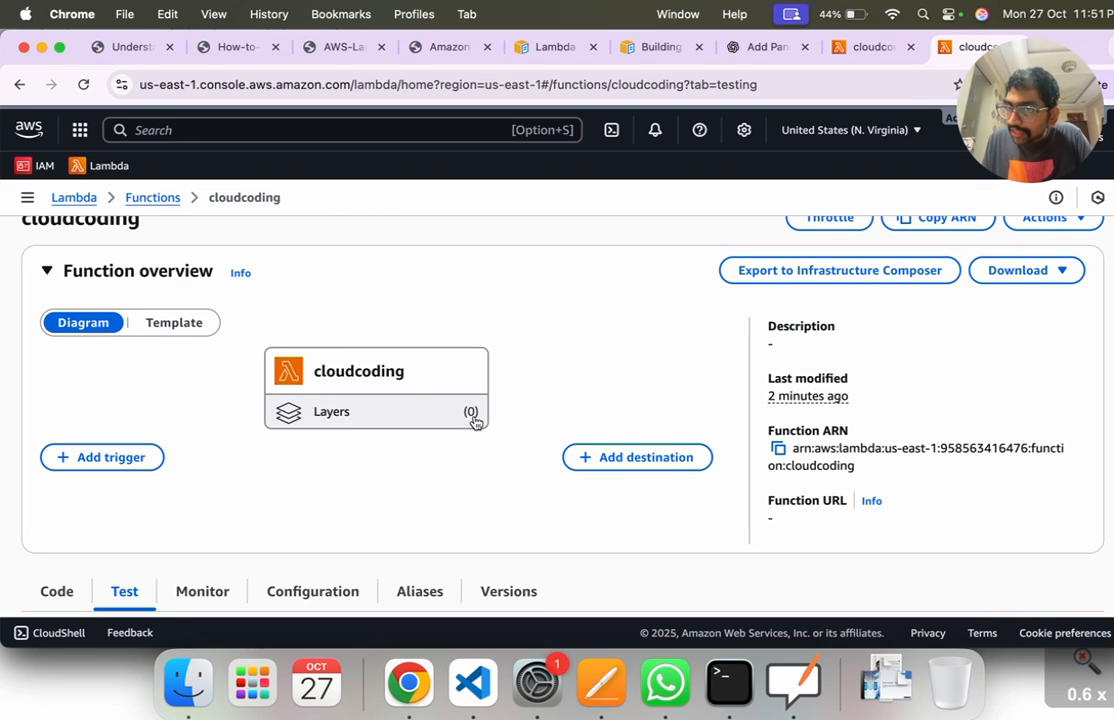
pyautogui.click(352, 420)
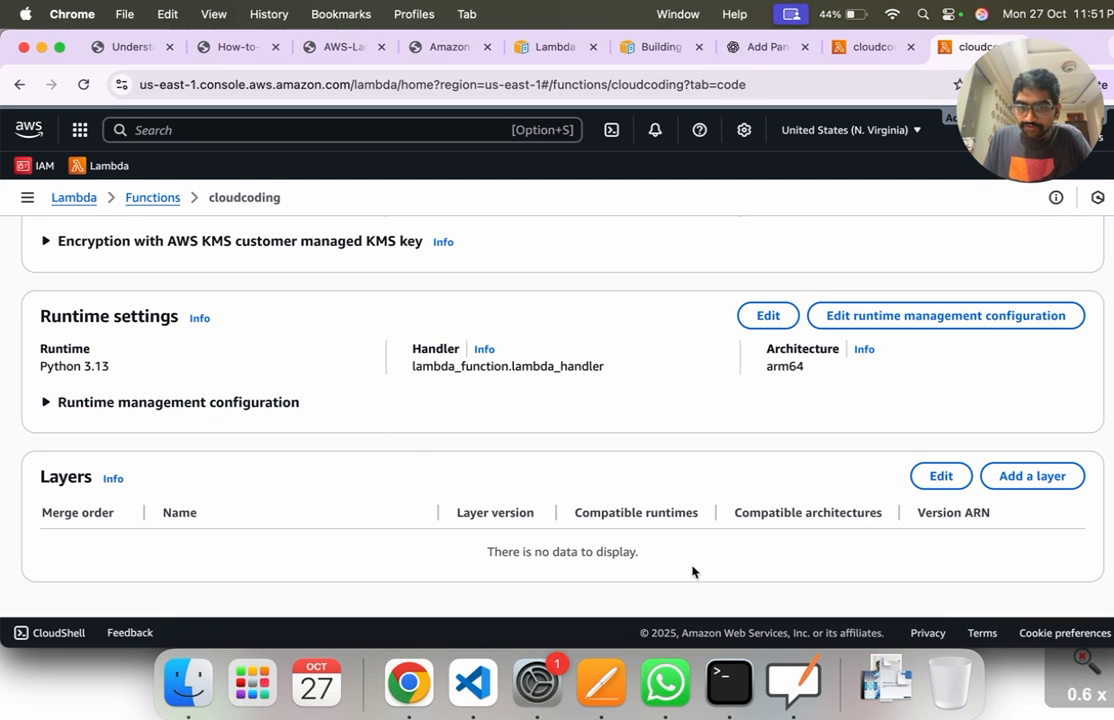
pyautogui.click(1027, 478)
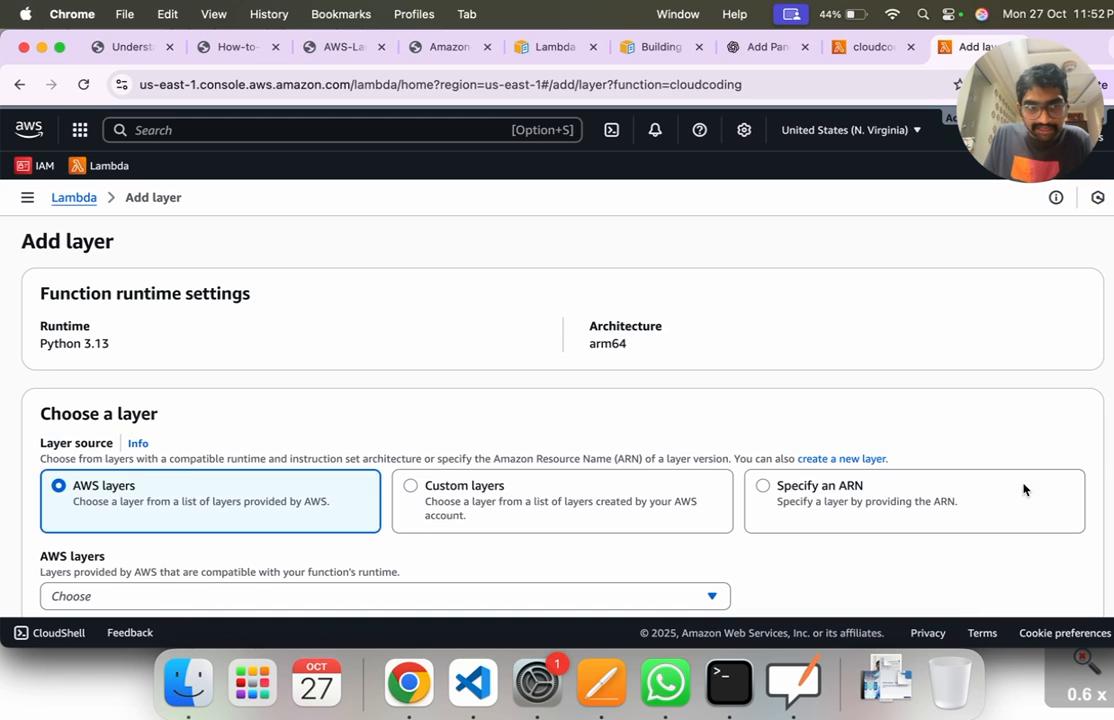
# Step: Look over the layer source options, highlighting the Add layer title and the note on AWS layers' runtime compatibility
pyautogui.moveTo(50, 243); pyautogui.dragTo(137, 246)
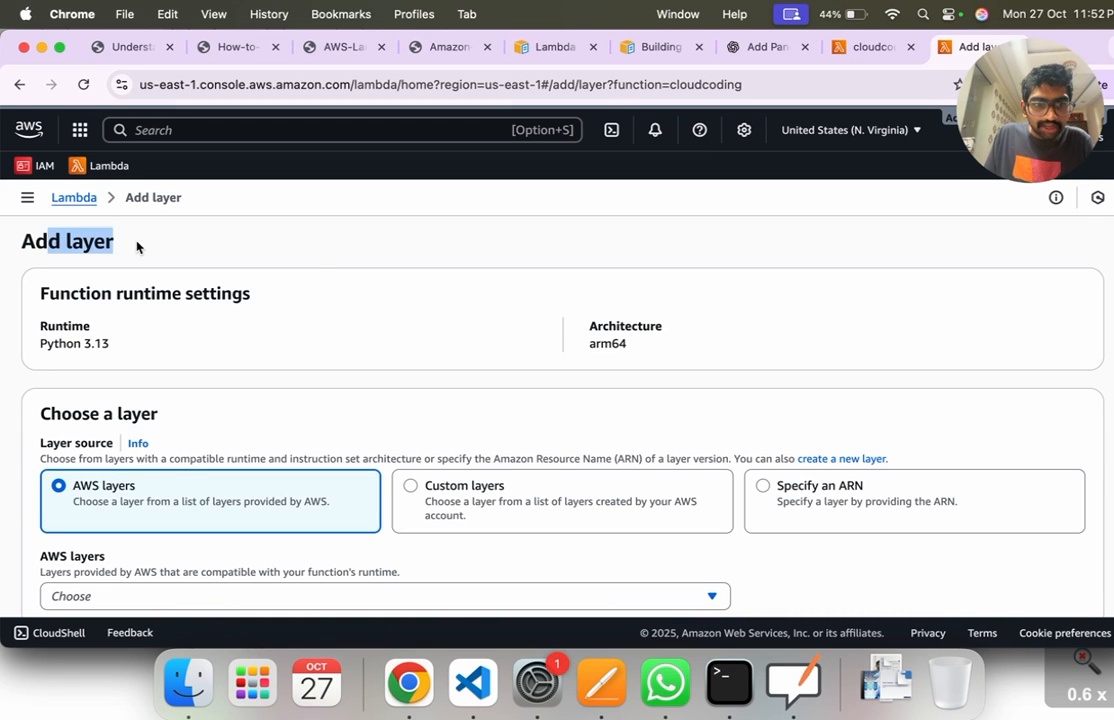
pyautogui.click(313, 249)
pyautogui.scroll(-2, 366, 360)
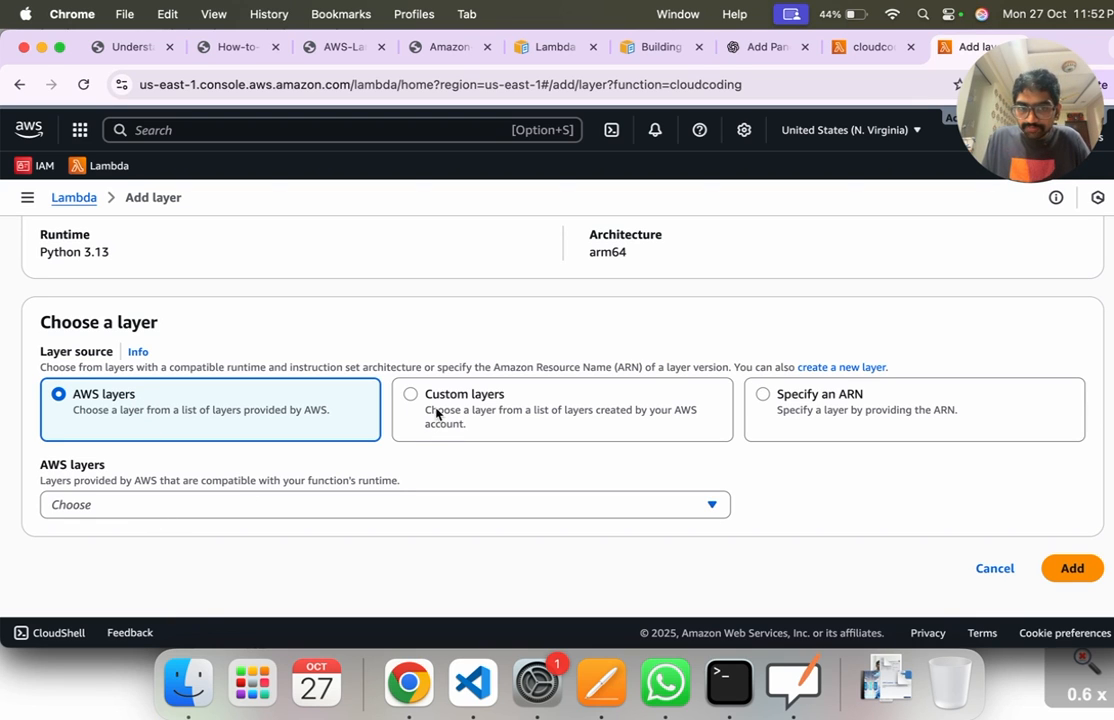
pyautogui.moveTo(182, 480); pyautogui.dragTo(379, 480)
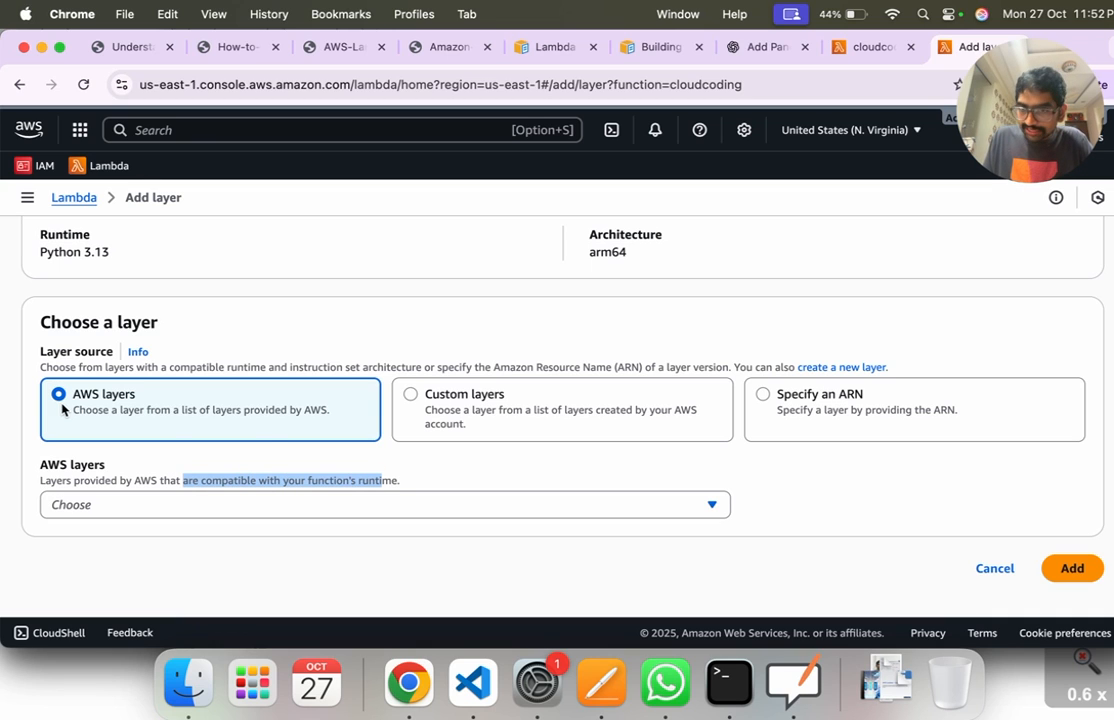
pyautogui.click(883, 495)
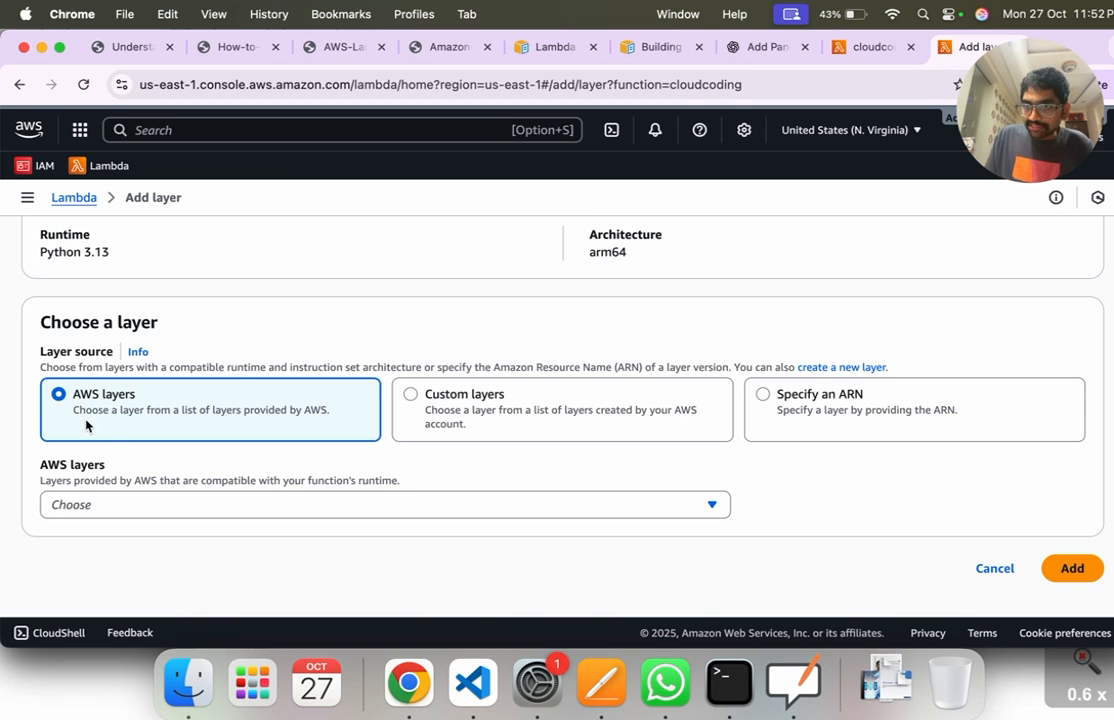
# Step: Add the AWS-provided layer AWSSDKPandas-Python313-Arm64, version 4, to the cloudcoding function
pyautogui.click(160, 502)
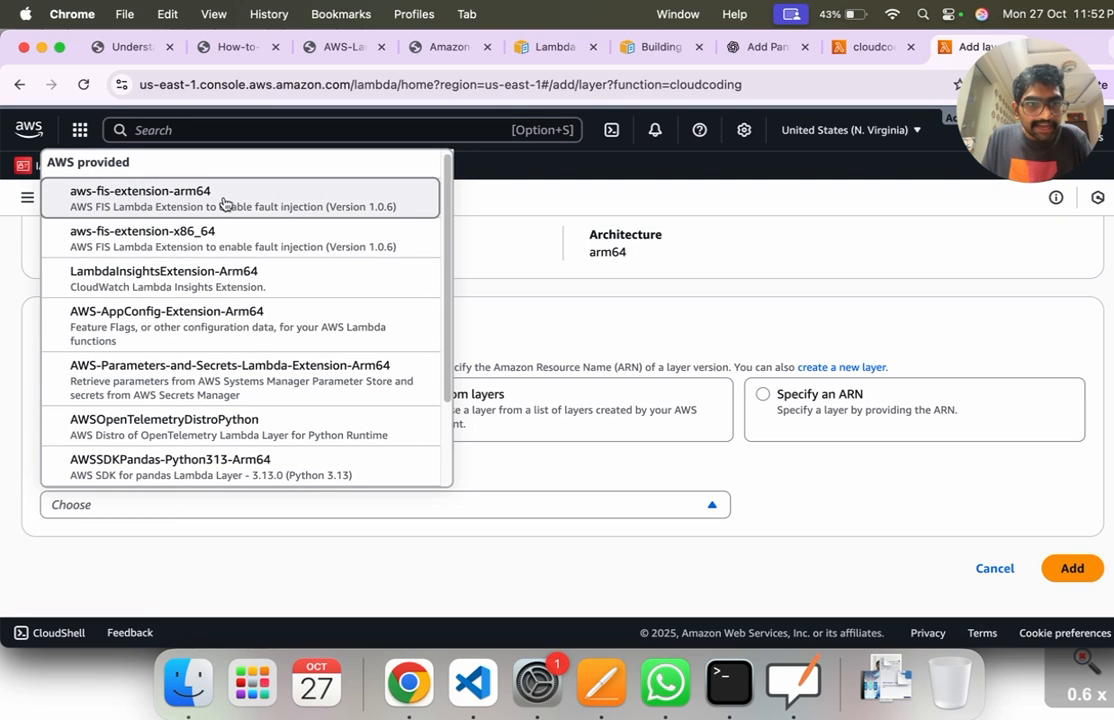
pyautogui.scroll(-1, 200, 320)
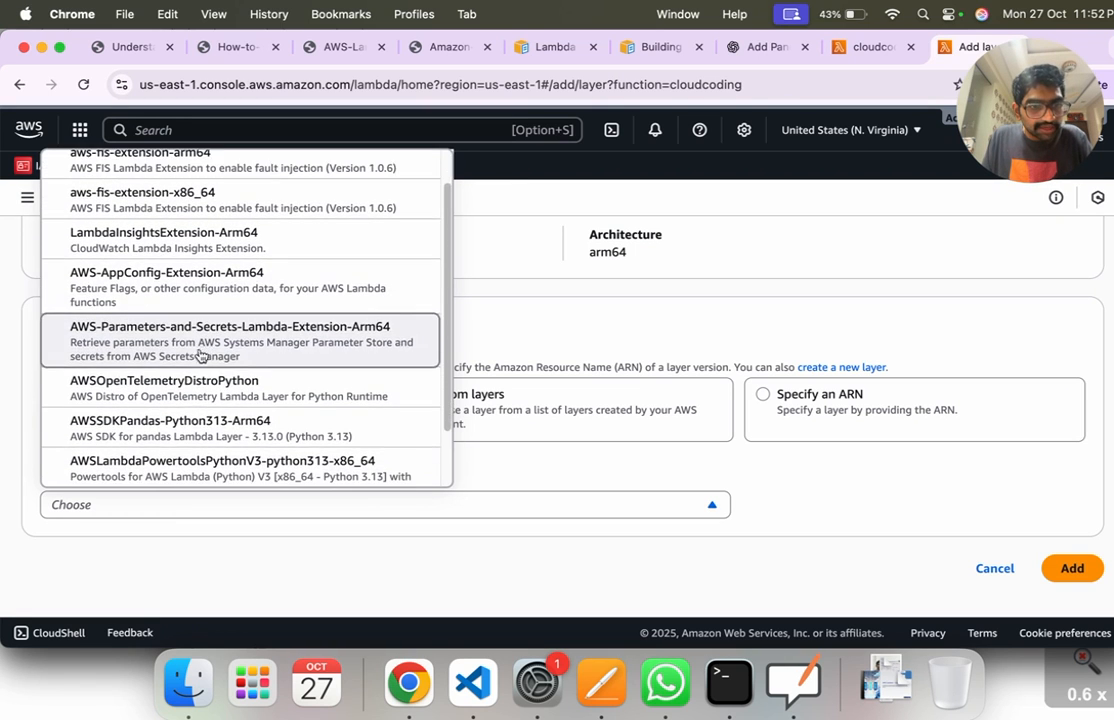
pyautogui.scroll(-2, 190, 400)
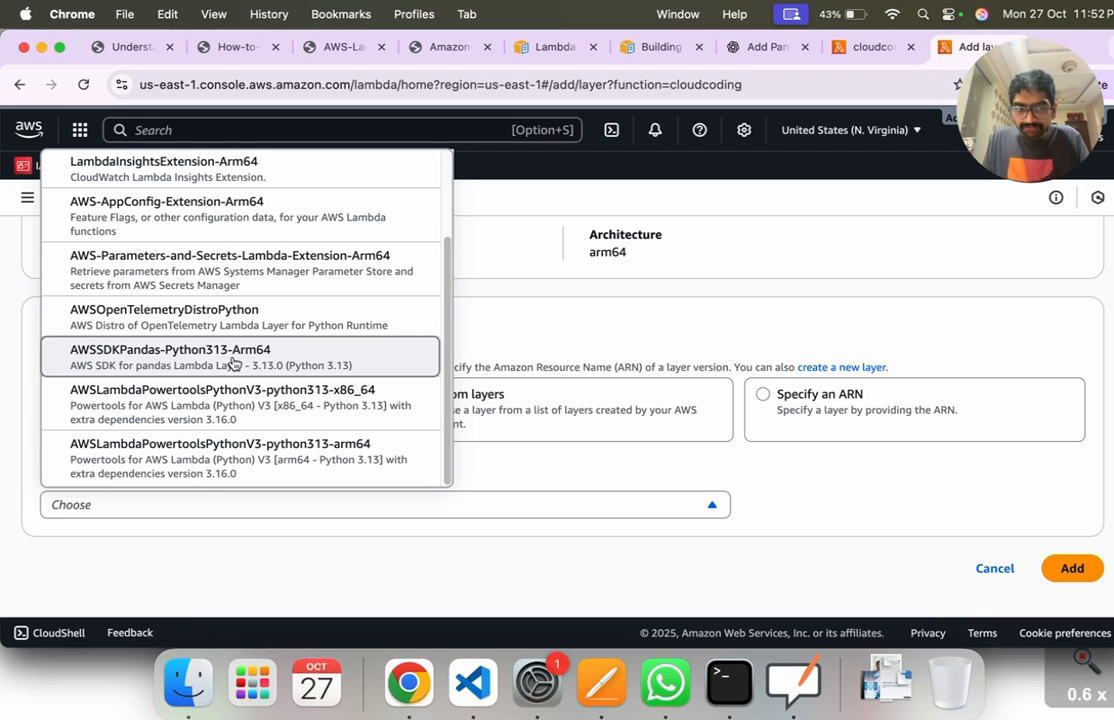
pyautogui.click(233, 362)
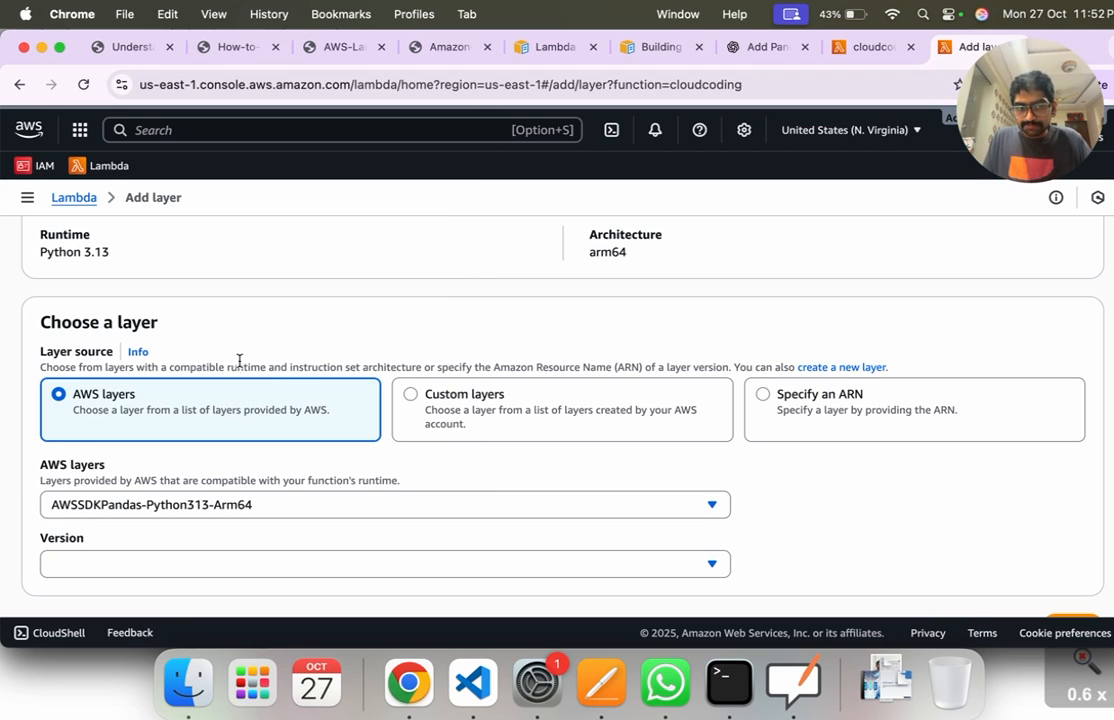
pyautogui.scroll(-2, 290, 392)
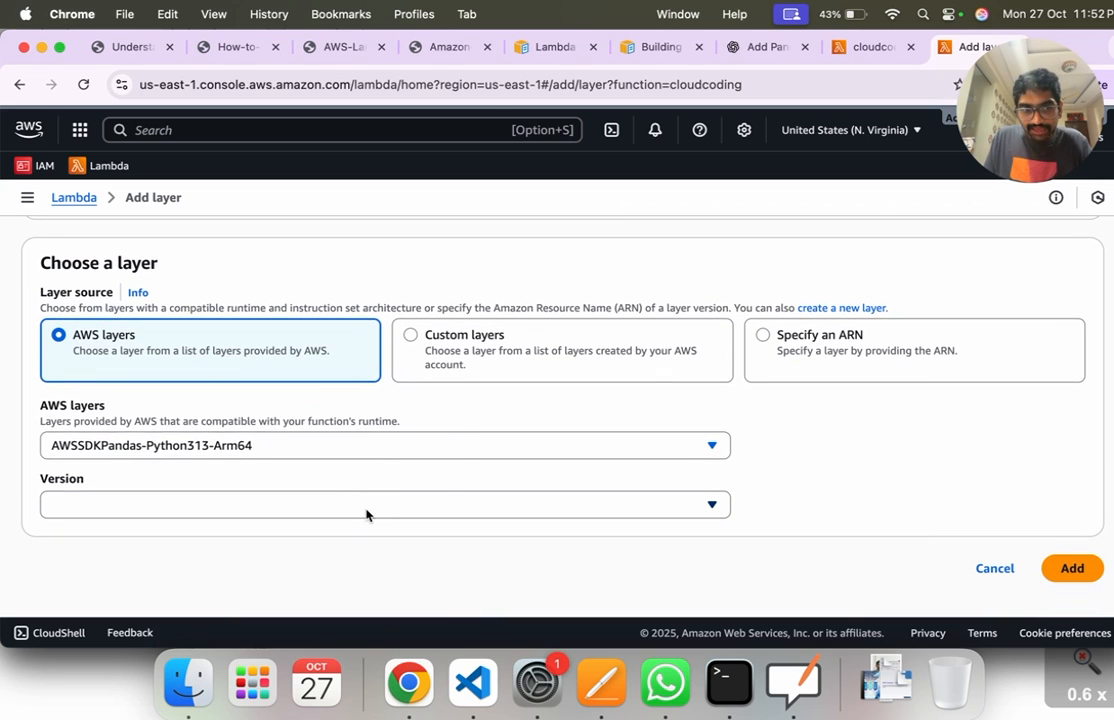
pyautogui.click(368, 514)
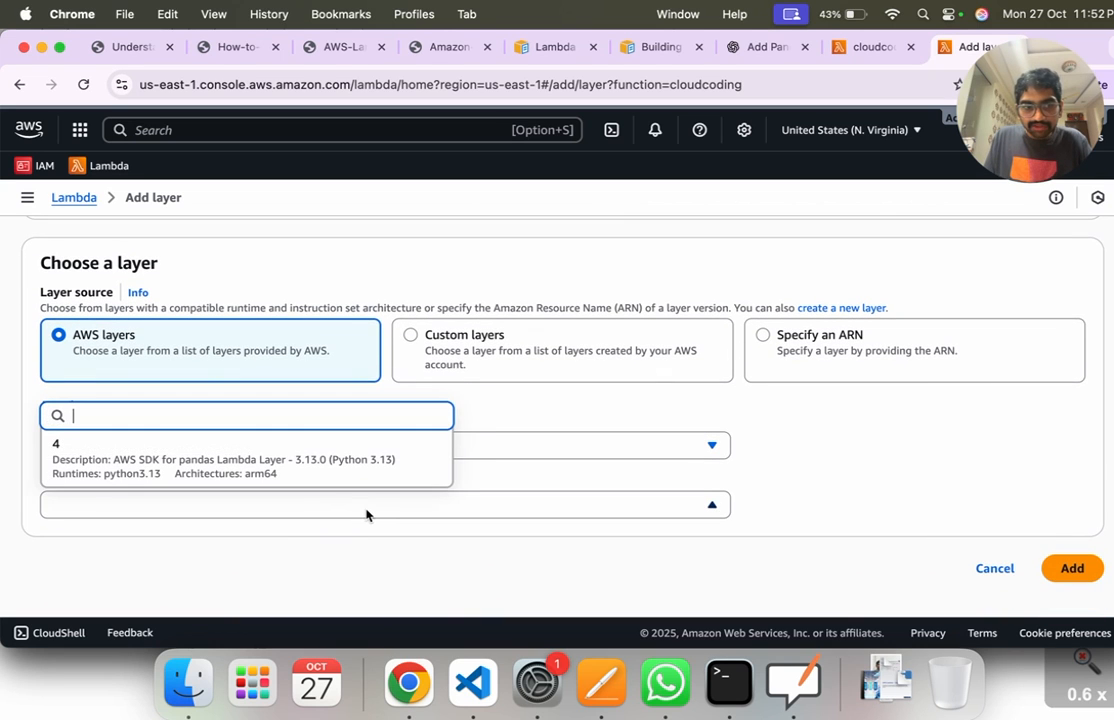
pyautogui.click(315, 458)
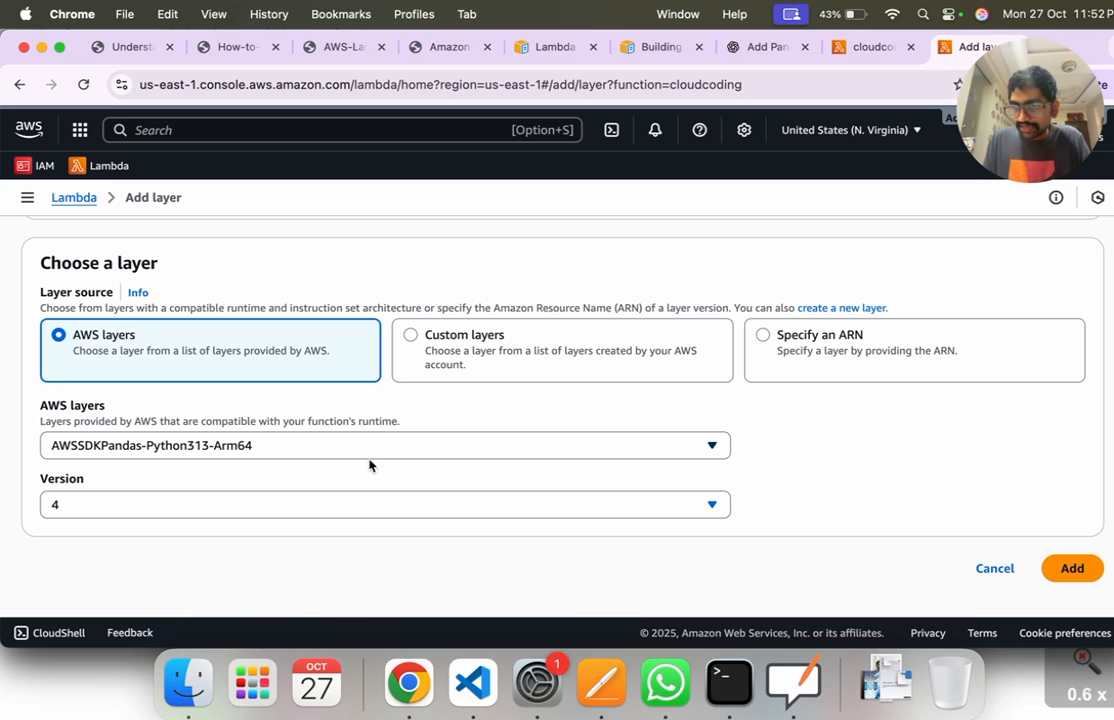
pyautogui.click(1072, 576)
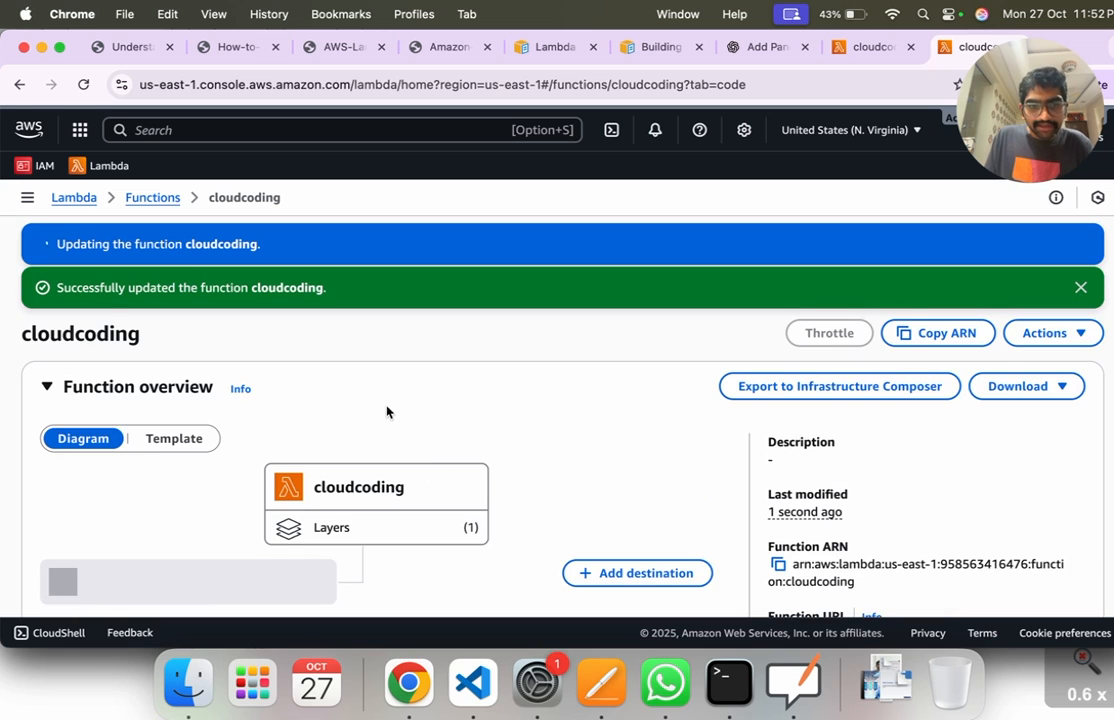
# Step: Deploy the cloudcoding function's code again and check the deployment notification
pyautogui.scroll(-3, 387, 412)
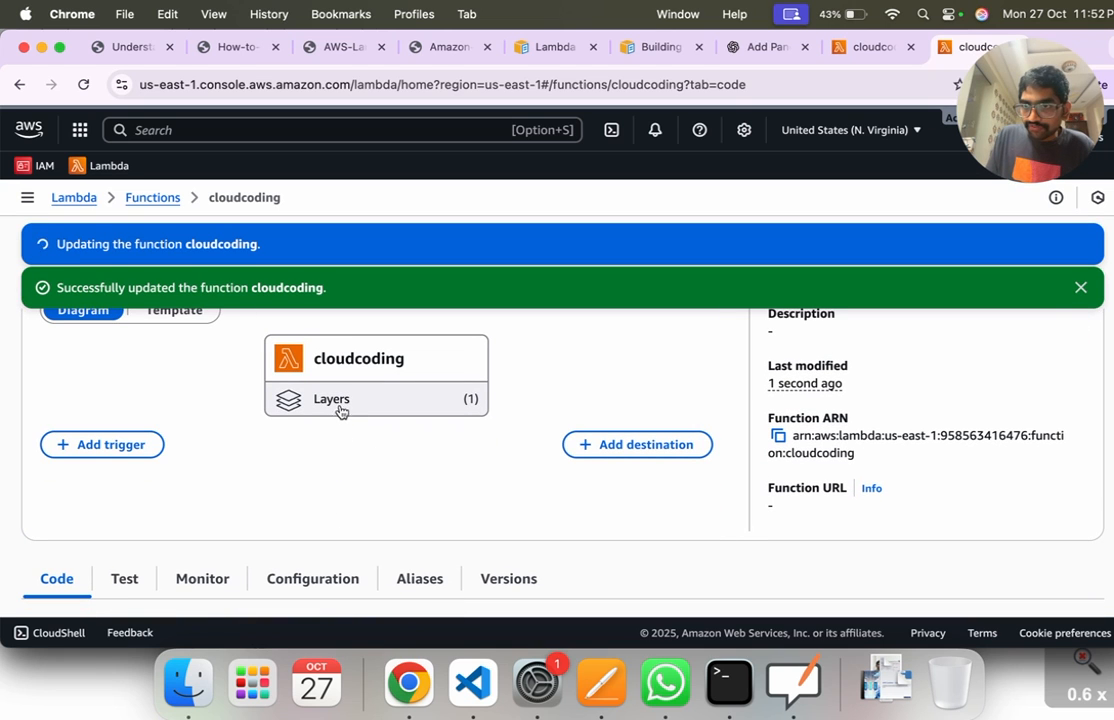
pyautogui.scroll(-5, 363, 403)
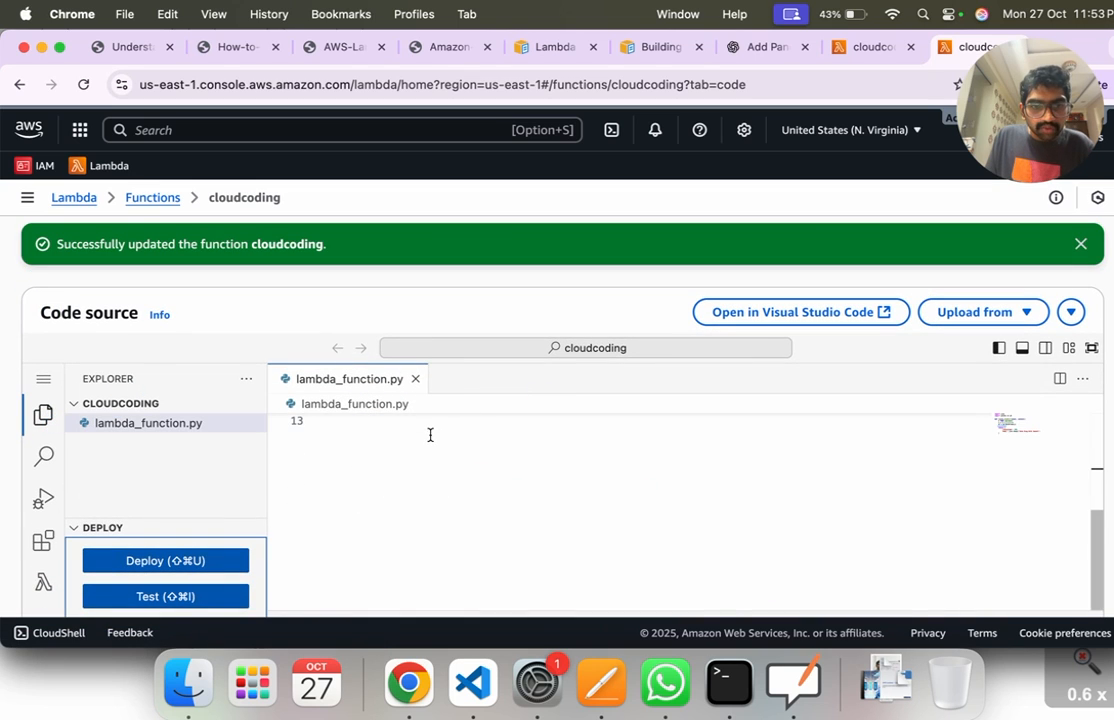
pyautogui.scroll(2, 430, 435)
pyautogui.click(214, 566)
pyautogui.scroll(-5, 510, 477)
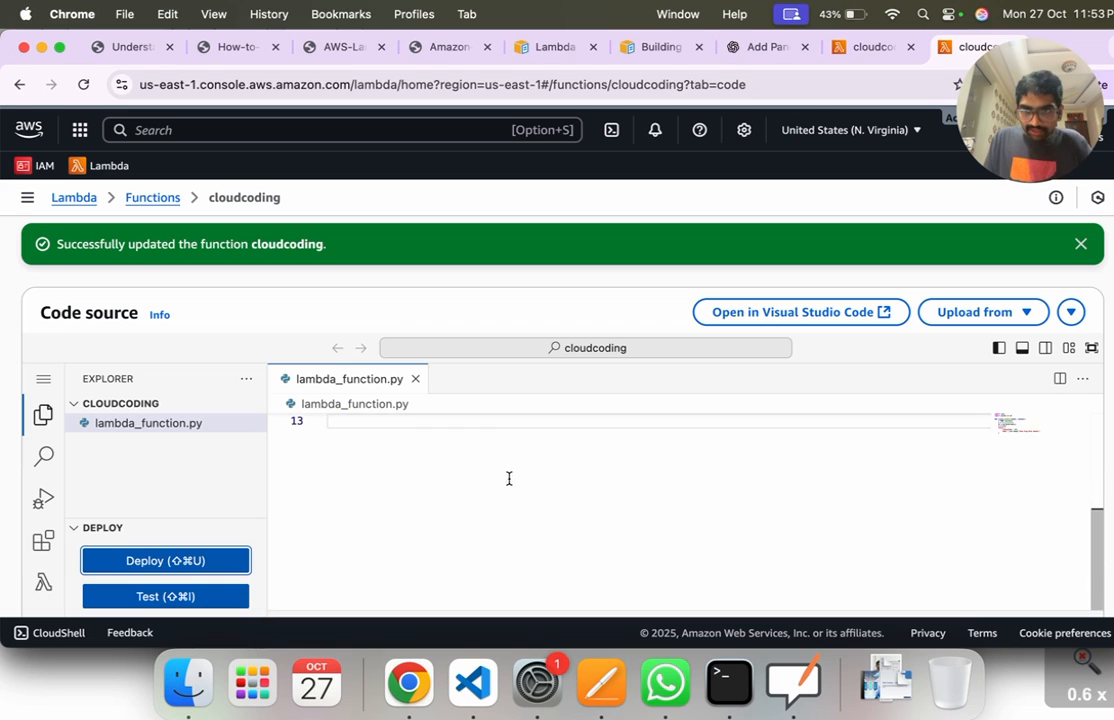
pyautogui.scroll(-3, 540, 485)
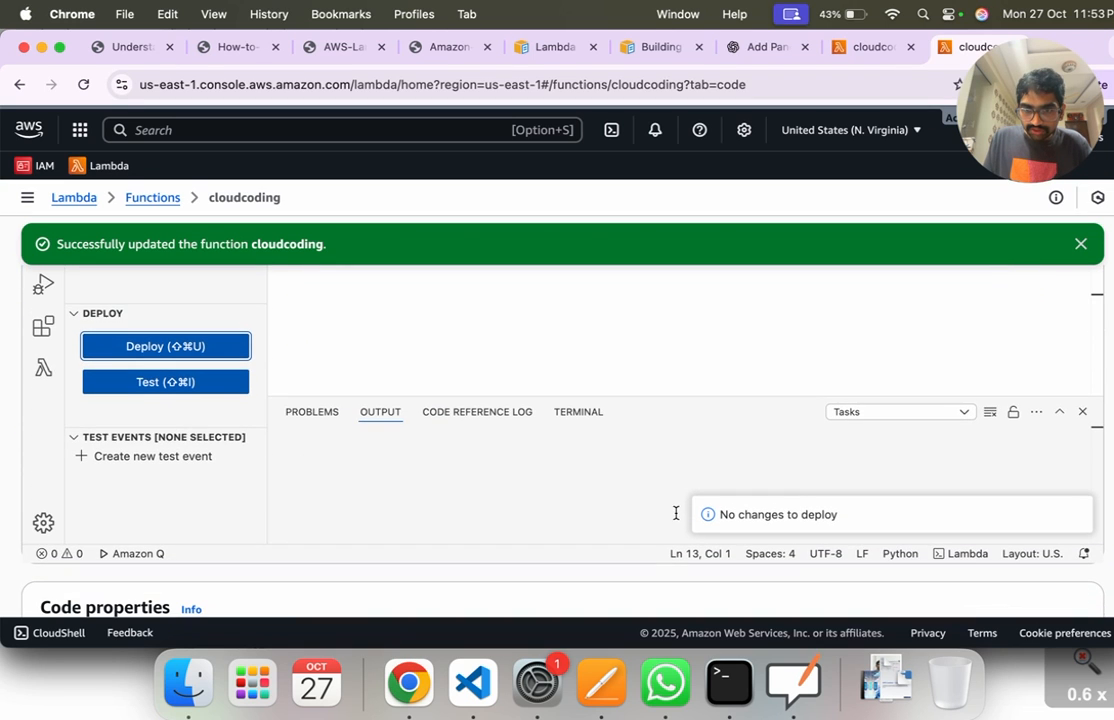
pyautogui.moveTo(815, 533)
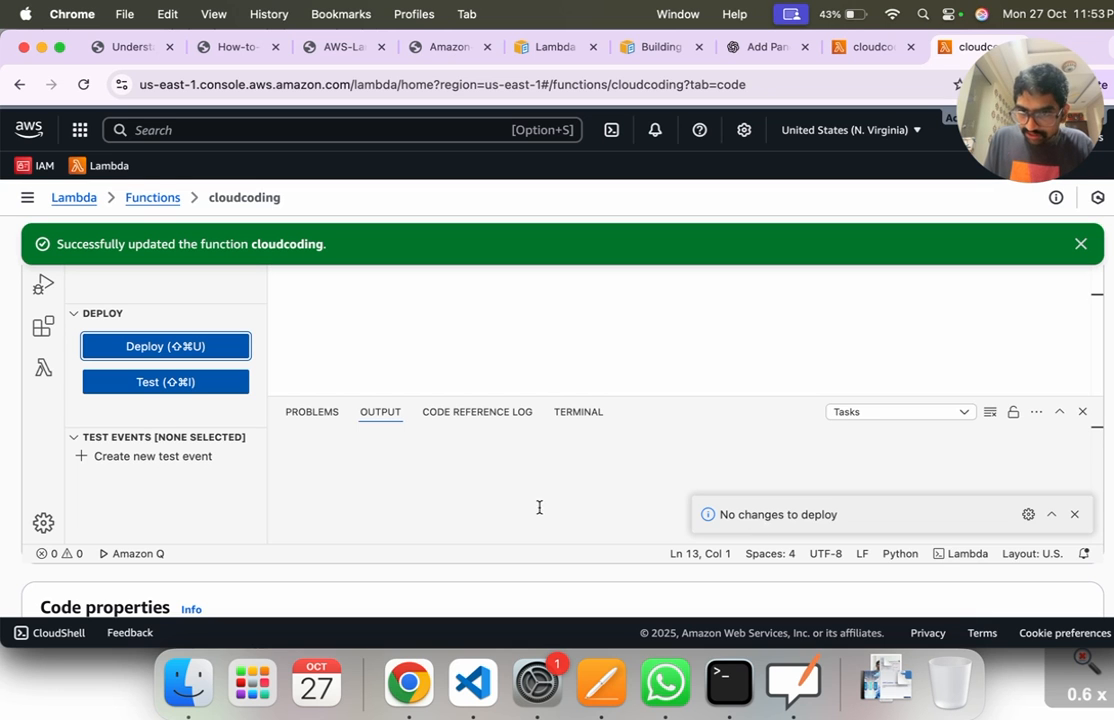
# Step: Run a new test of the cloudcoding function and highlight its execution status
pyautogui.scroll(5, 326, 484)
pyautogui.scroll(4, 465, 468)
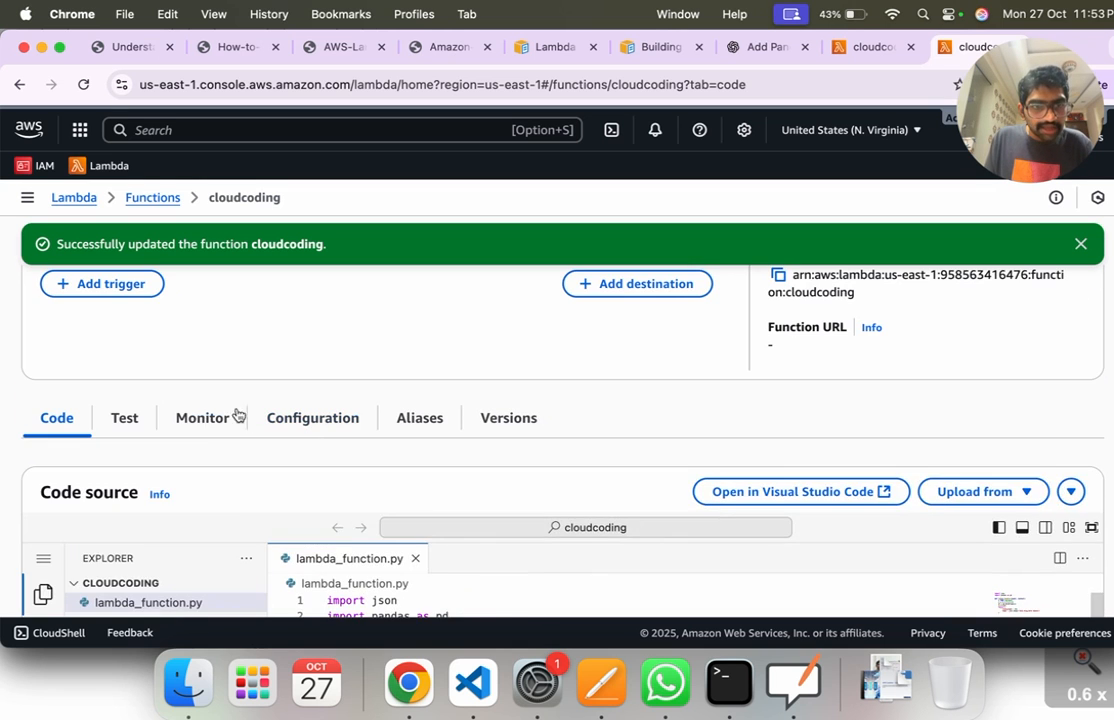
pyautogui.click(140, 425)
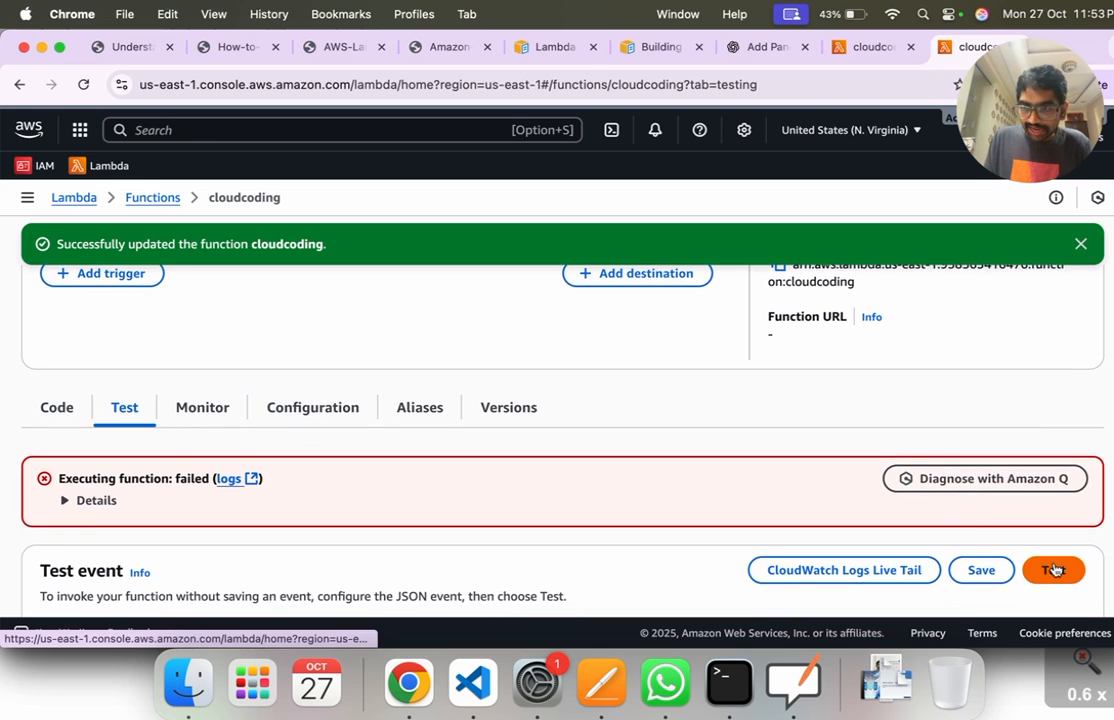
pyautogui.click(1052, 574)
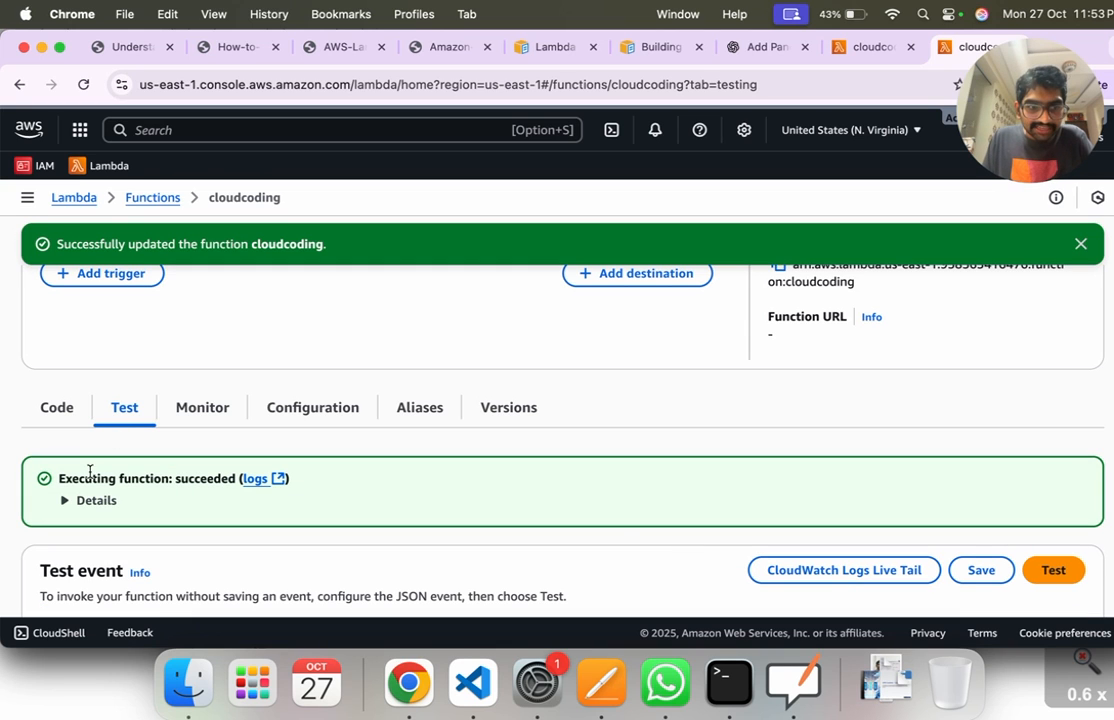
pyautogui.moveTo(62, 478); pyautogui.dragTo(230, 477)
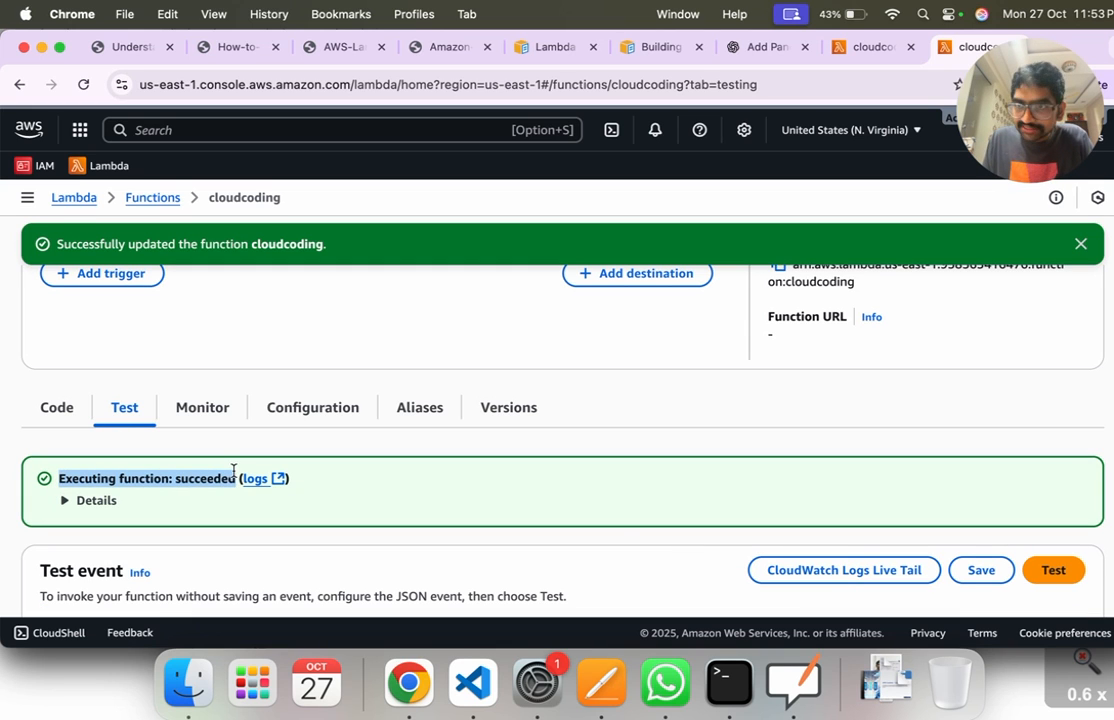
# Step: Expand the test result details and highlight the JSON response and the printed DataFrame in the log output
pyautogui.click(112, 500)
pyautogui.scroll(-2, 199, 500)
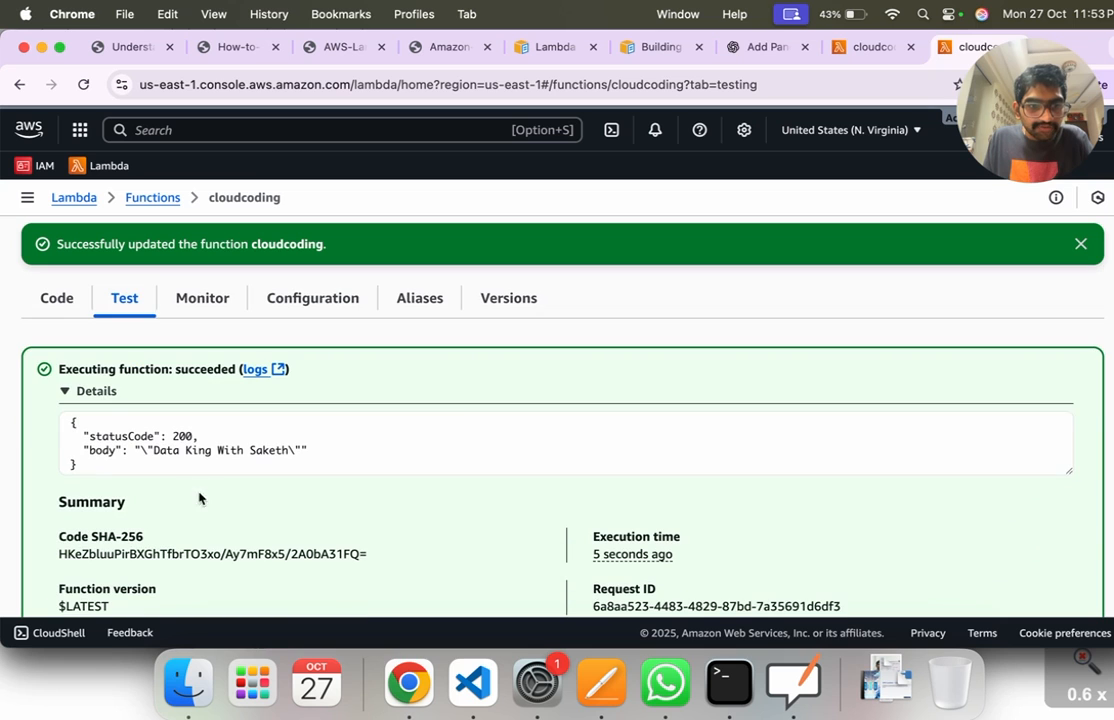
pyautogui.moveTo(72, 426); pyautogui.dragTo(87, 464)
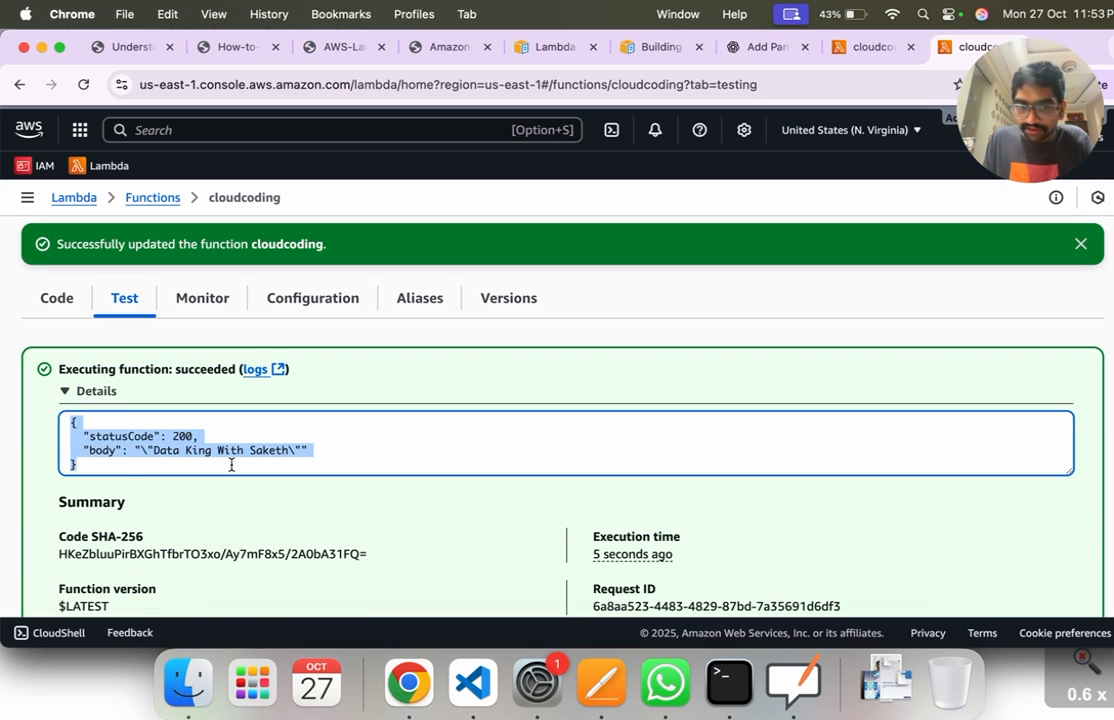
pyautogui.scroll(-8, 231, 465)
pyautogui.moveTo(70, 404); pyautogui.dragTo(109, 496)
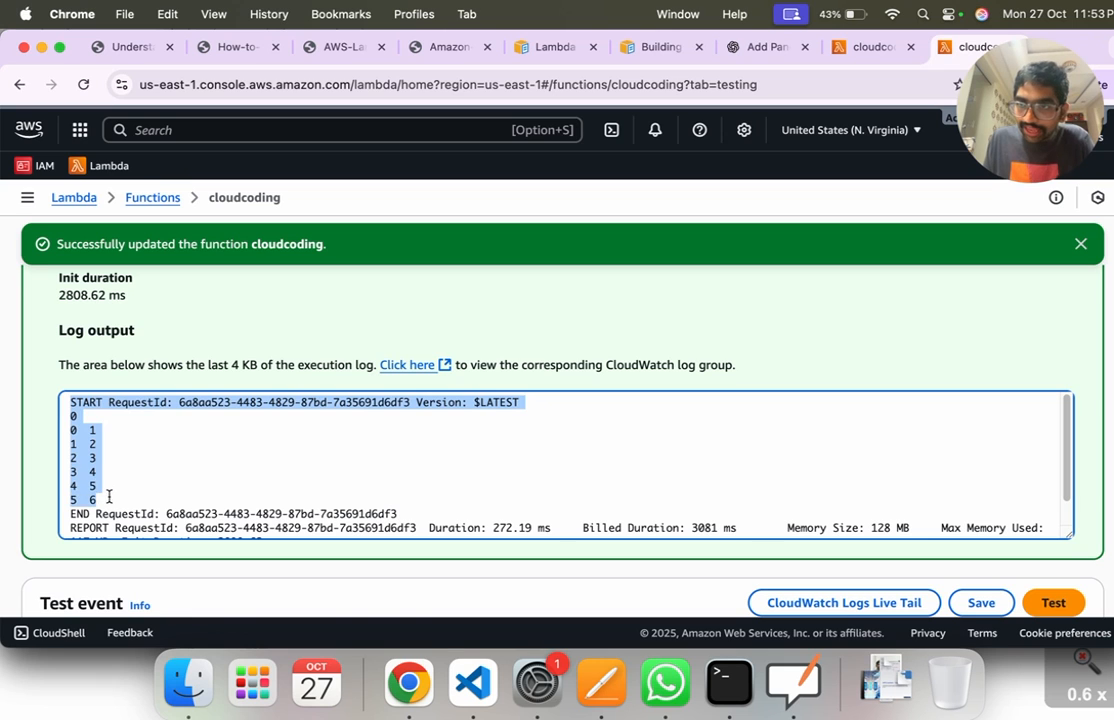
pyautogui.click(174, 462)
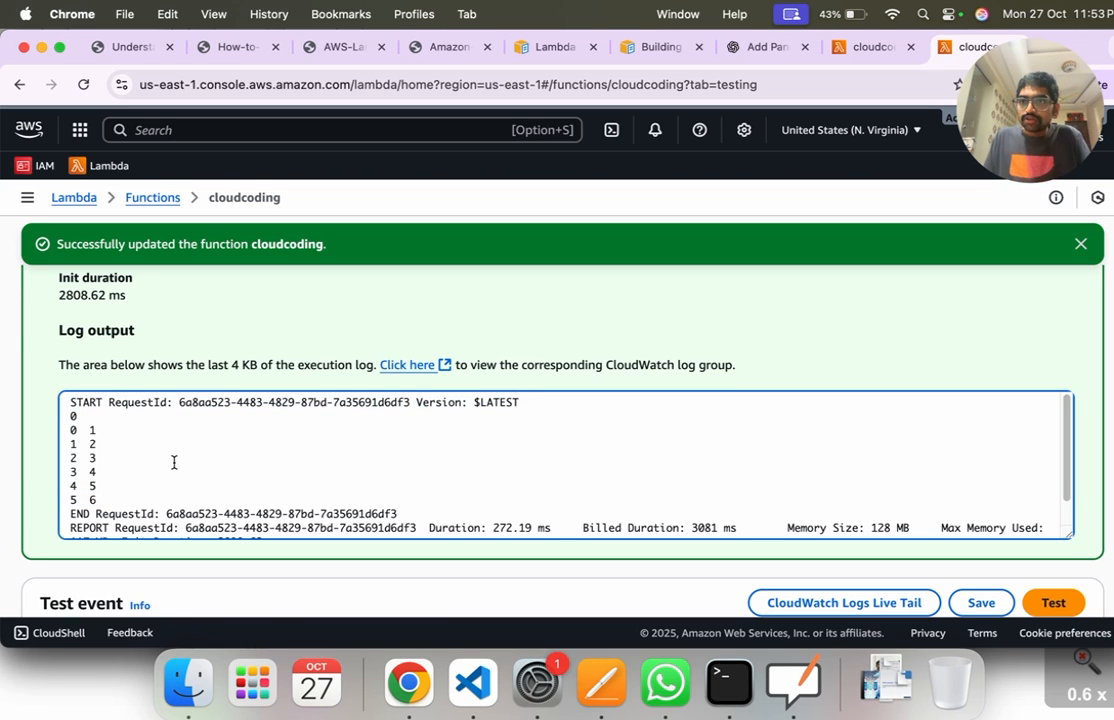
# Step: Open the function's CloudWatch log group from the test result and view the most recent log stream's events
pyautogui.doubleClick(608, 366)
pyautogui.click(364, 487)
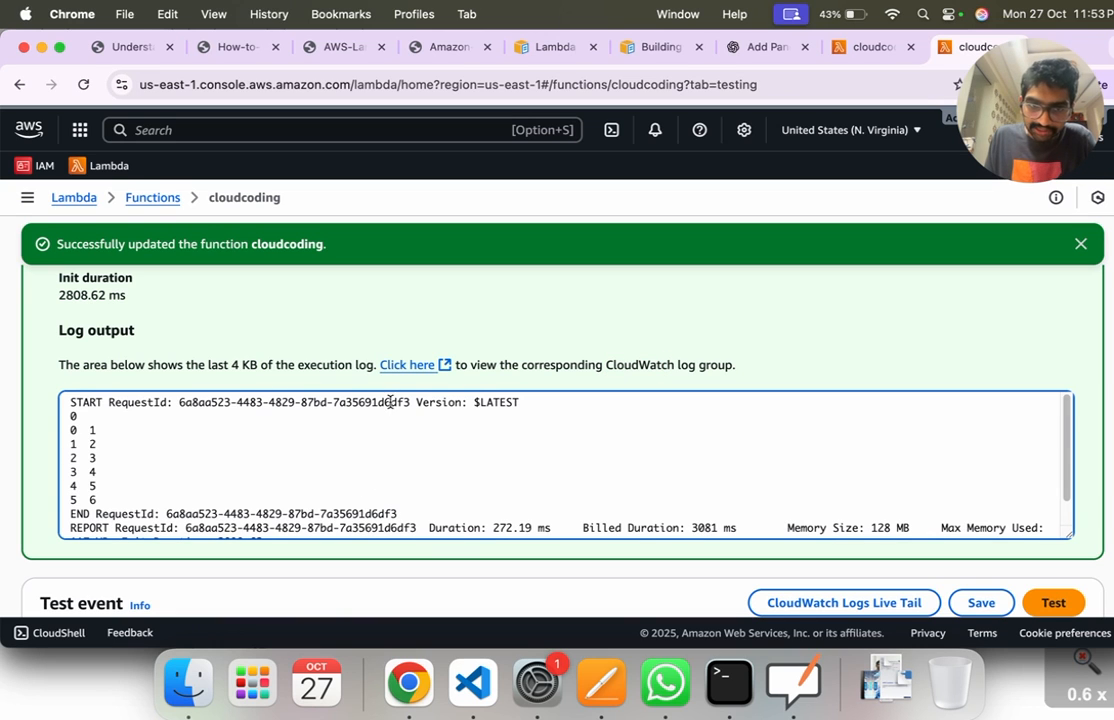
pyautogui.click(397, 369)
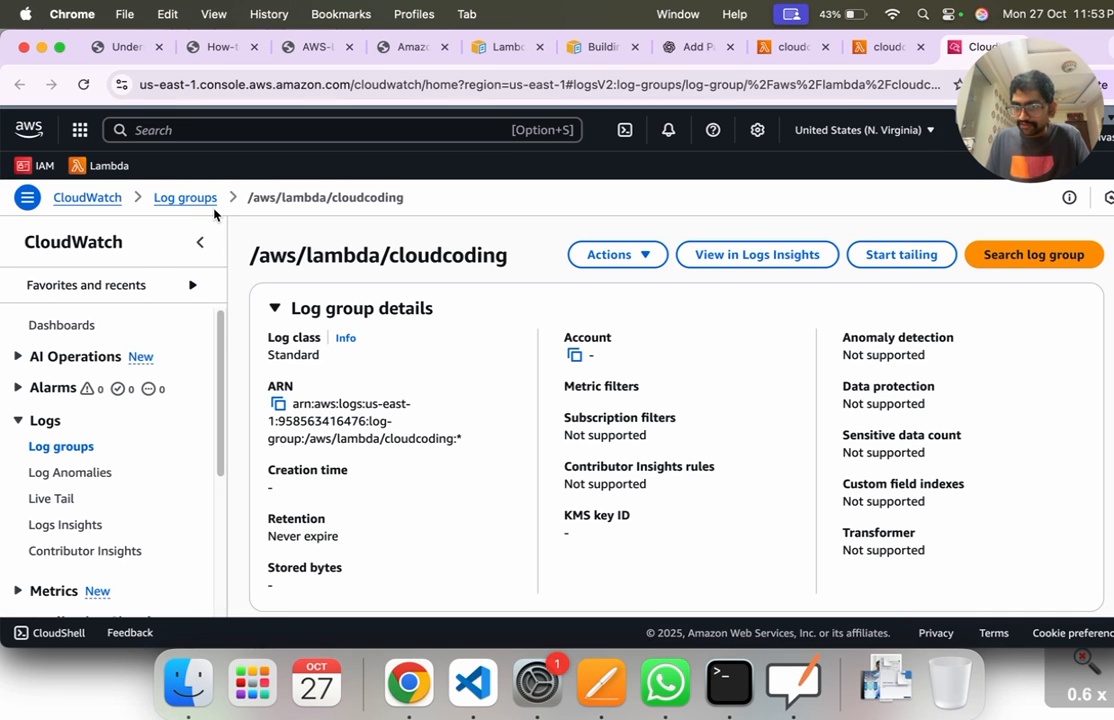
pyautogui.scroll(-5, 348, 313)
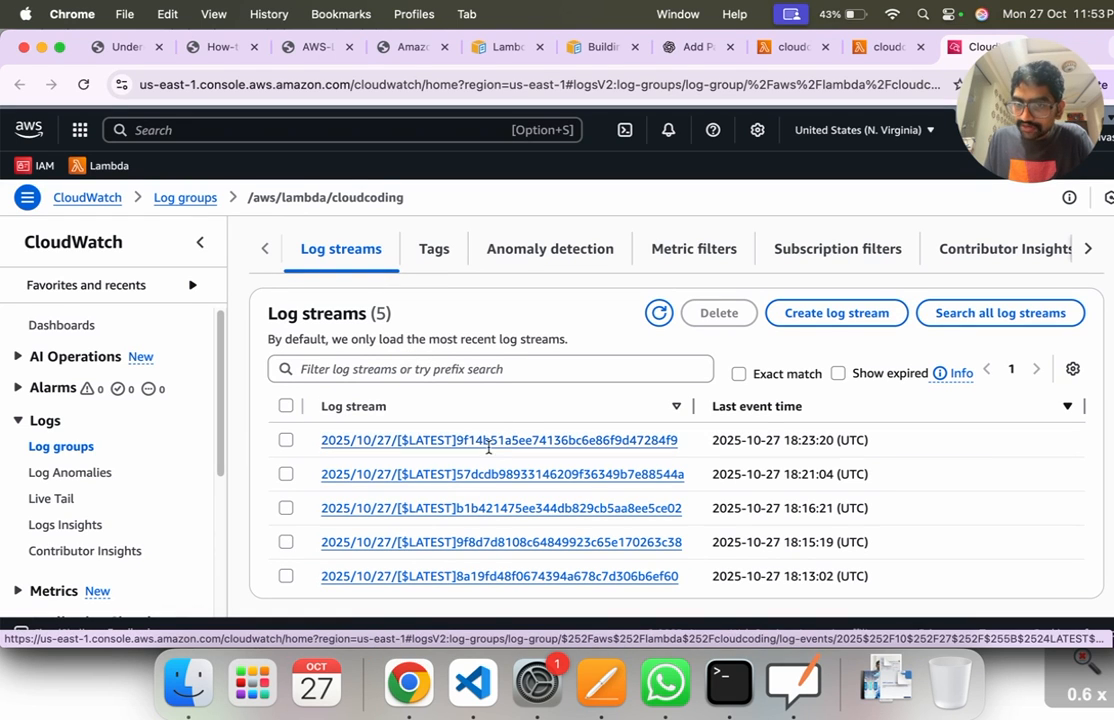
pyautogui.click(490, 440)
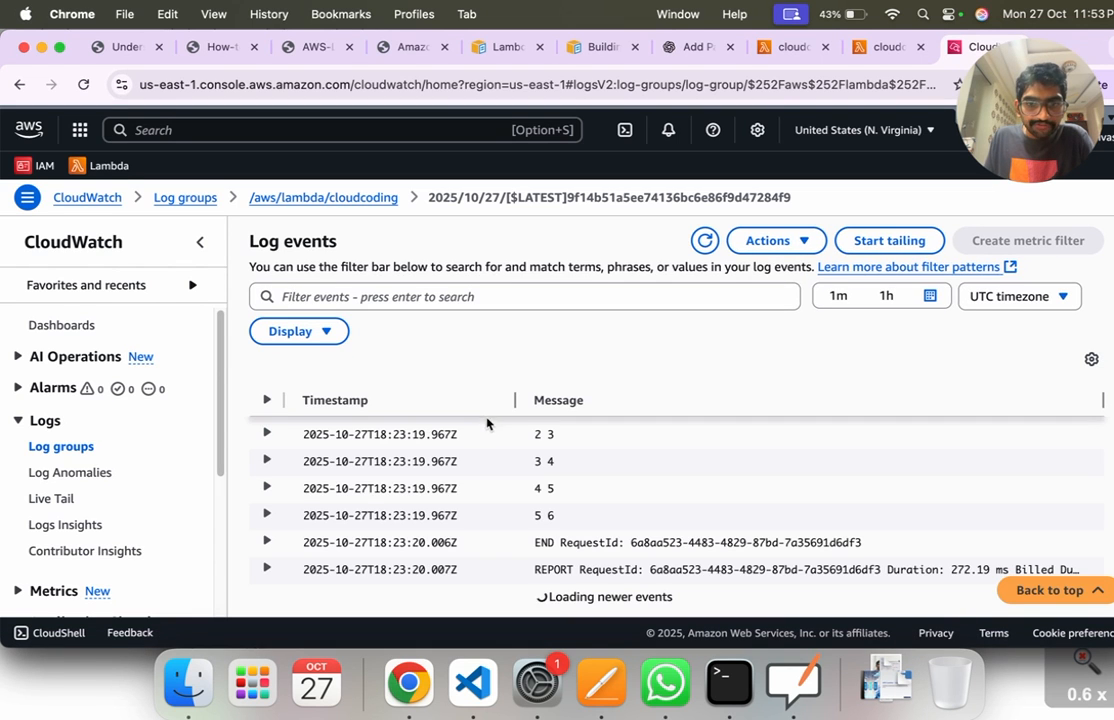
# Step: Review the log stream's events from start to end and highlight the printed DataFrame rows among the messages
pyautogui.scroll(2, 531, 485)
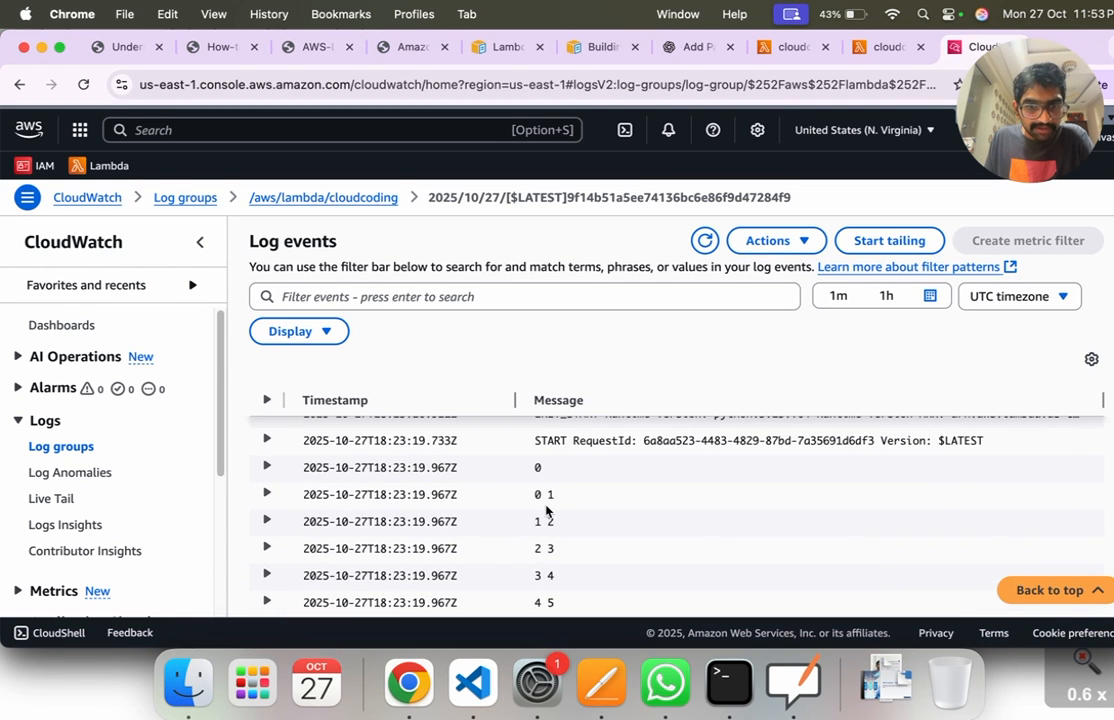
pyautogui.scroll(2, 535, 500)
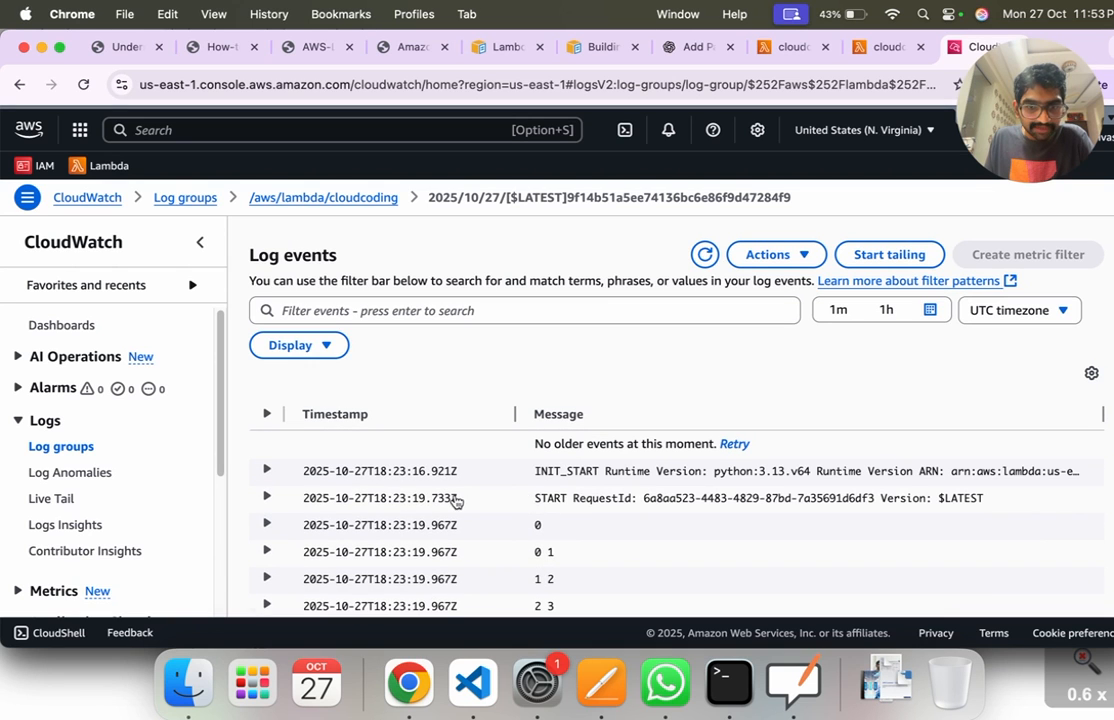
pyautogui.scroll(-5, 350, 525)
pyautogui.scroll(2, 520, 490)
pyautogui.moveTo(532, 437); pyautogui.dragTo(551, 545)
pyautogui.click(550, 545)
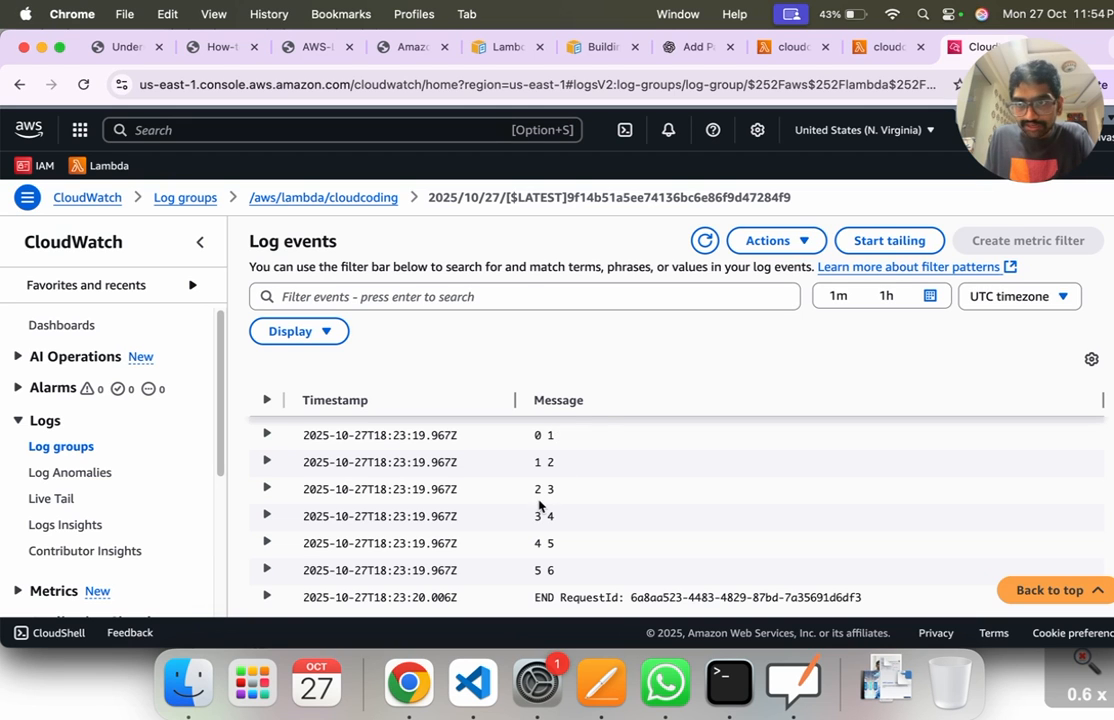
pyautogui.scroll(3, 540, 510)
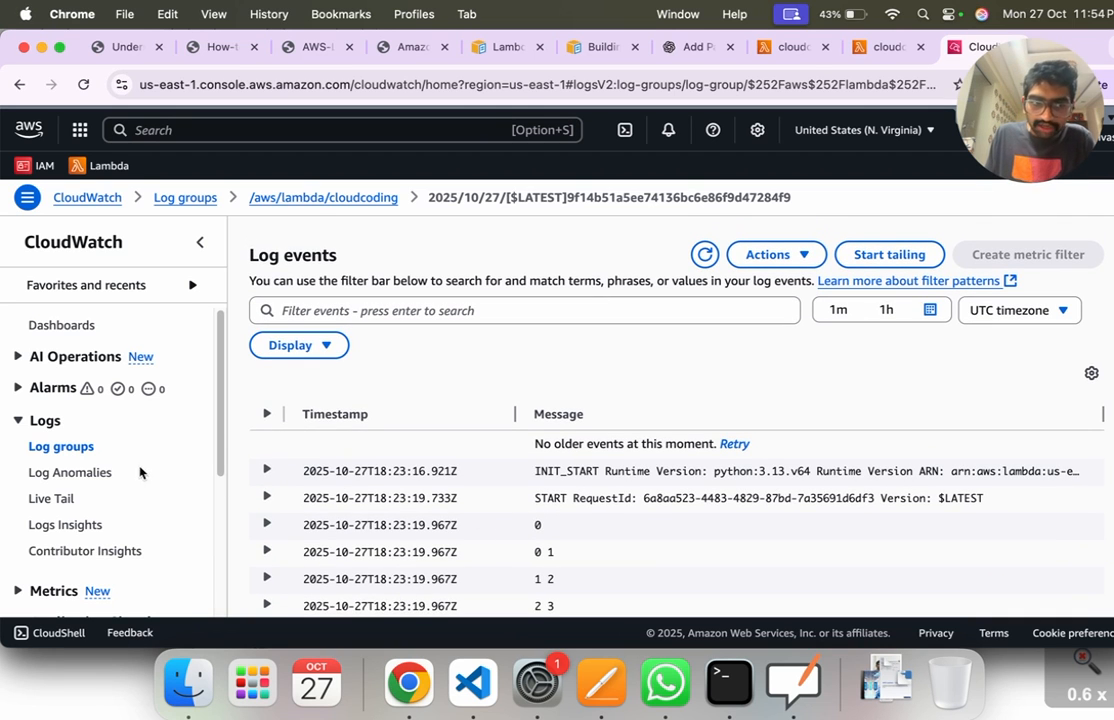
# Step: Return to the cloudcoding function's test result and highlight the DataFrame values in its log output for comparison
pyautogui.click(890, 50)
pyautogui.scroll(1, 249, 502)
pyautogui.moveTo(72, 438); pyautogui.dragTo(75, 480)
pyautogui.click(75, 429)
pyautogui.moveTo(91, 437); pyautogui.dragTo(103, 437)
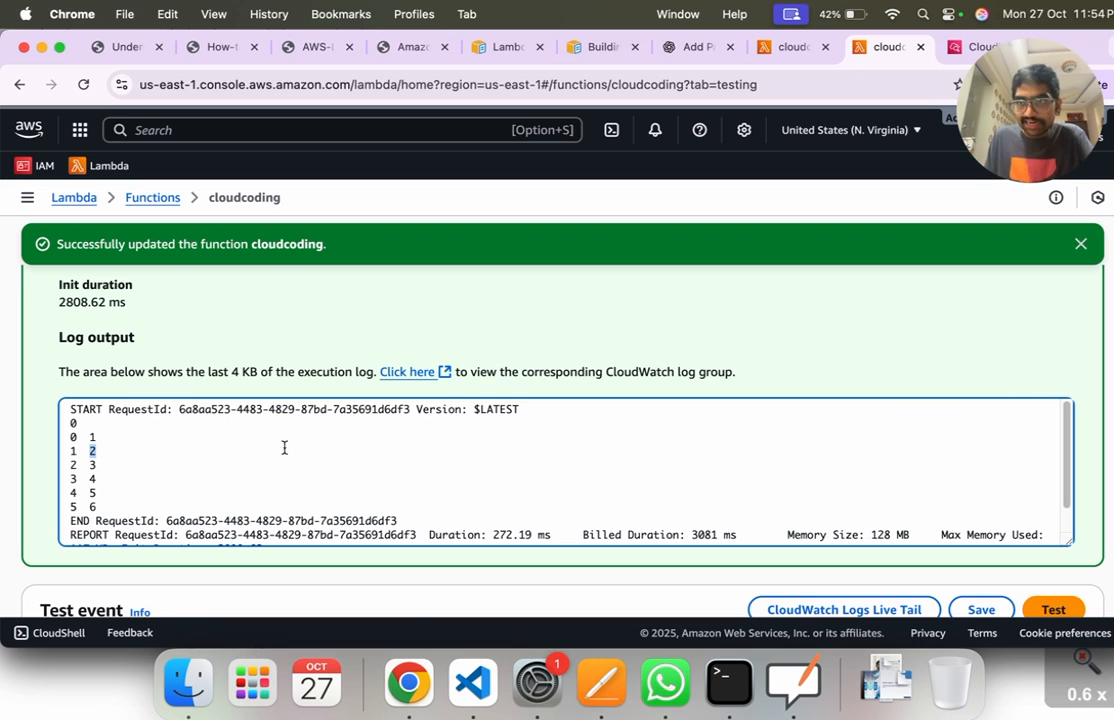
# Step: Open the function's code and change the list x in lambda_function.py to ["a","b","c"]
pyautogui.scroll(10, 450, 410)
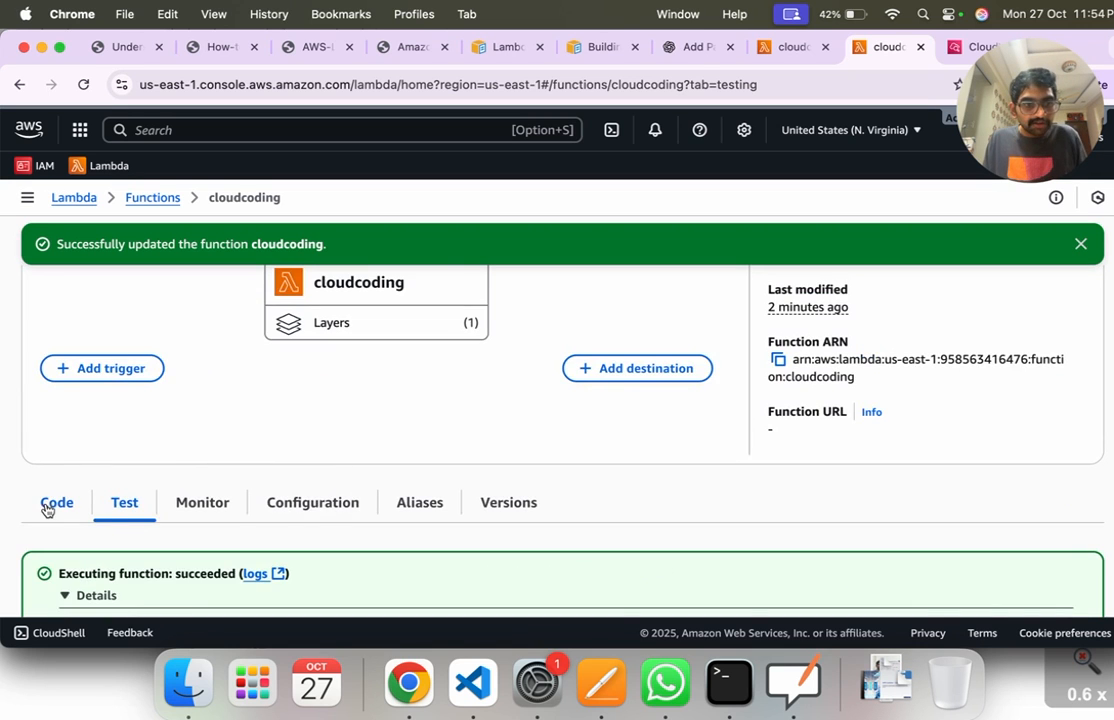
pyautogui.click(46, 510)
pyautogui.scroll(-6, 274, 502)
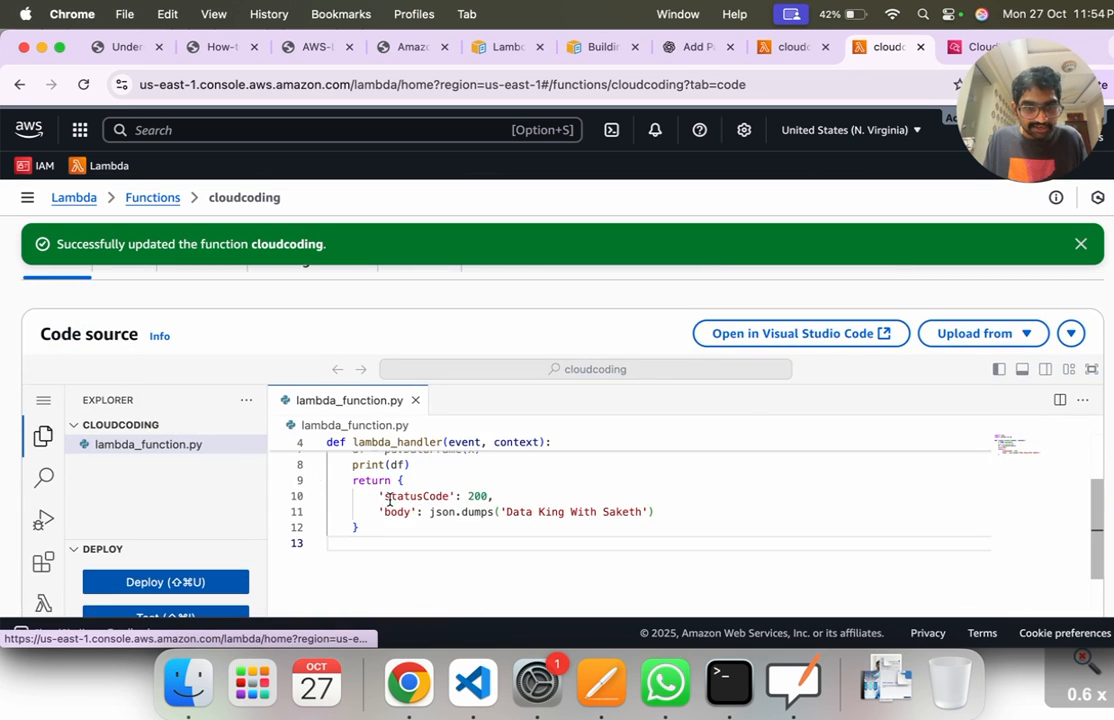
pyautogui.scroll(5, 390, 499)
pyautogui.click(457, 537)
pyautogui.press('BackSpace')
pyautogui.press('BackSpace')
pyautogui.press('BackSpace')
pyautogui.press('BackSpace')
pyautogui.press('BackSpace')
pyautogui.press('BackSpace')
pyautogui.press('BackSpace')
pyautogui.press('BackSpace')
pyautogui.press('BackSpace')
pyautogui.press('BackSpace')
pyautogui.write('"a"')
pyautogui.write(',"b",')
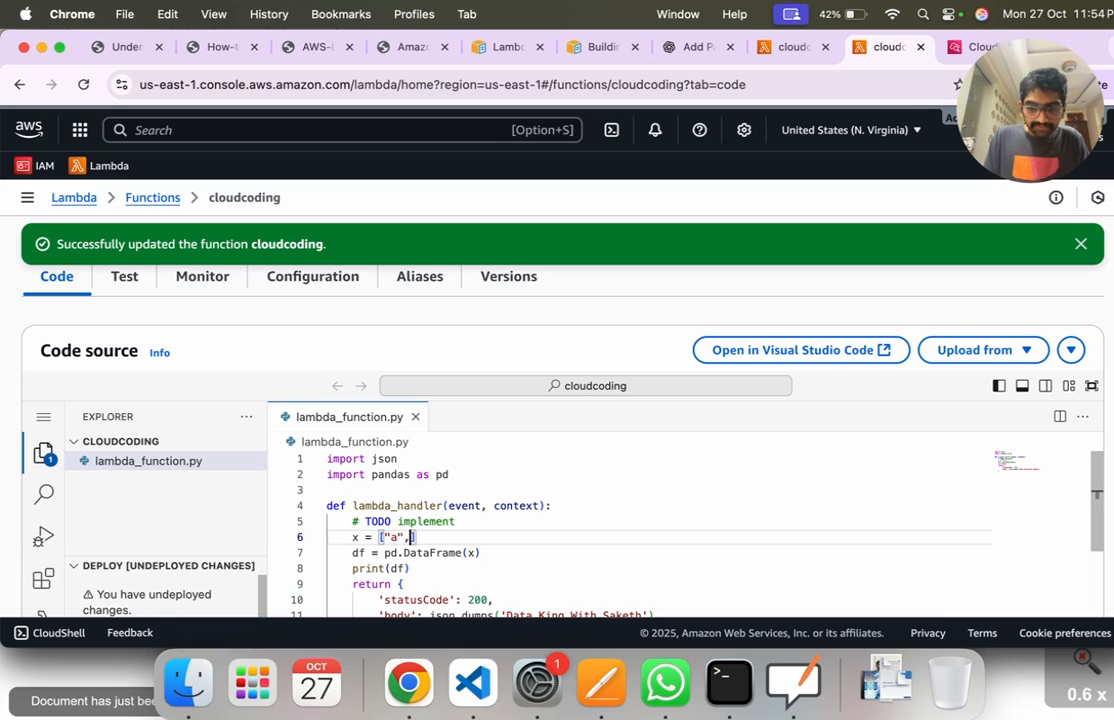
pyautogui.write('"c')
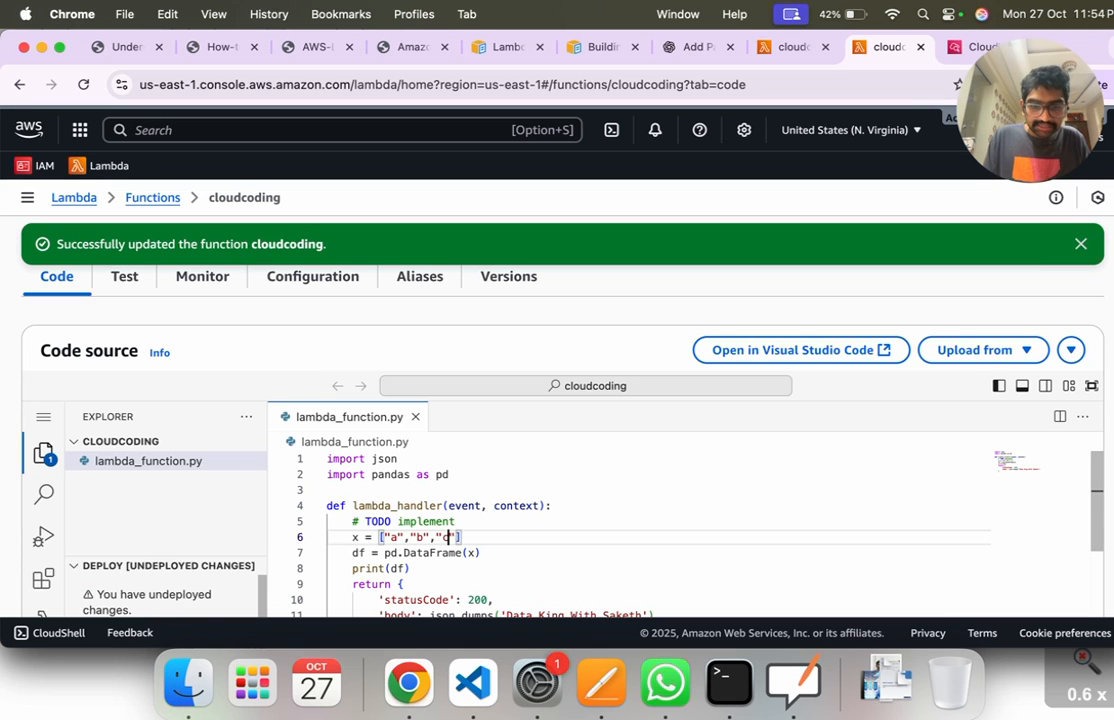
# Step: Deploy the cloudcoding function with the edited list and check the deployment notification
pyautogui.scroll(-6, 425, 550)
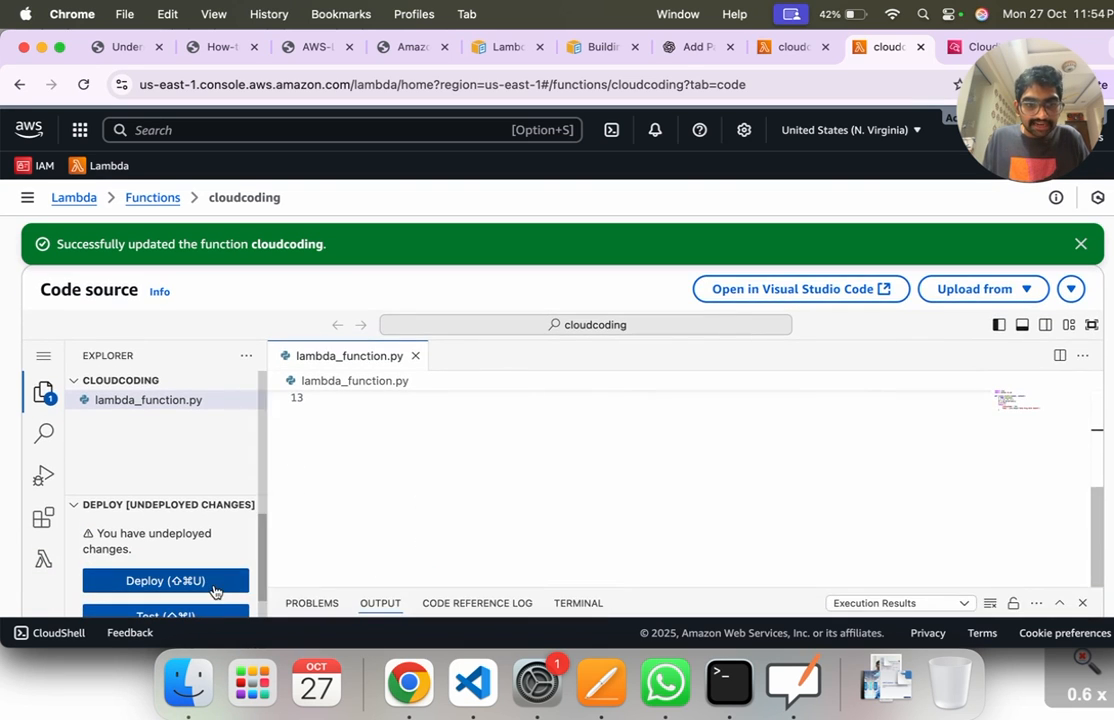
pyautogui.click(208, 582)
pyautogui.scroll(-5, 704, 527)
pyautogui.scroll(3, 751, 522)
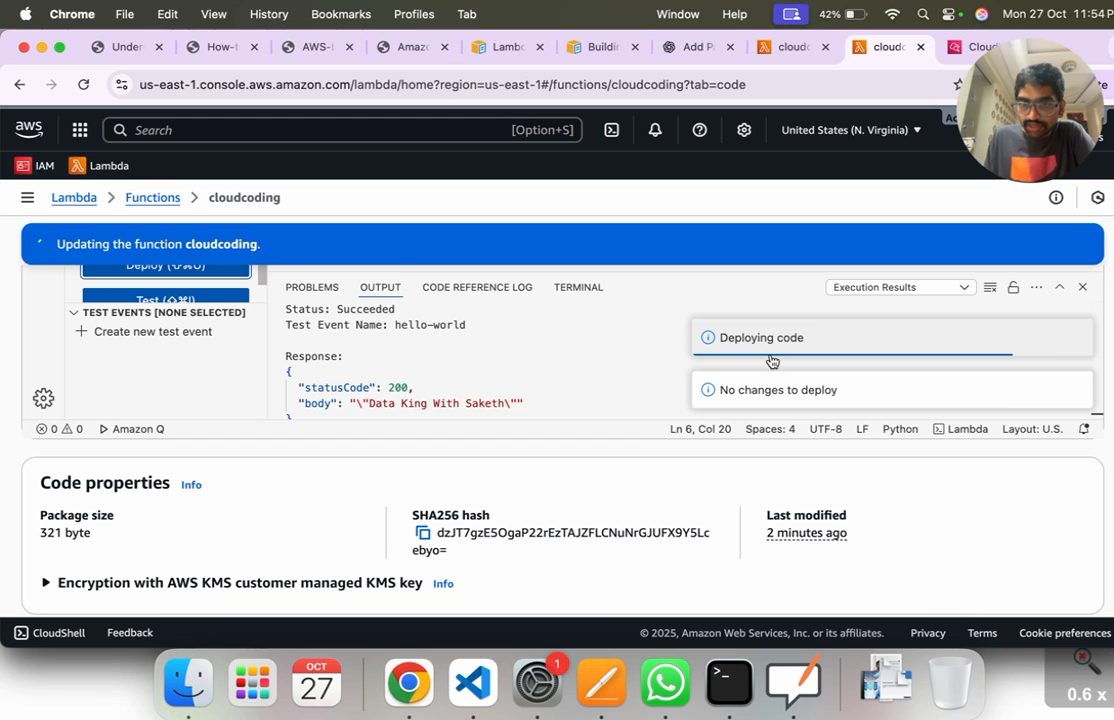
# Step: Run another test of the cloudcoding function and highlight the printed DataFrame rows in the result's log output
pyautogui.scroll(3, 654, 462)
pyautogui.scroll(4, 393, 428)
pyautogui.click(140, 391)
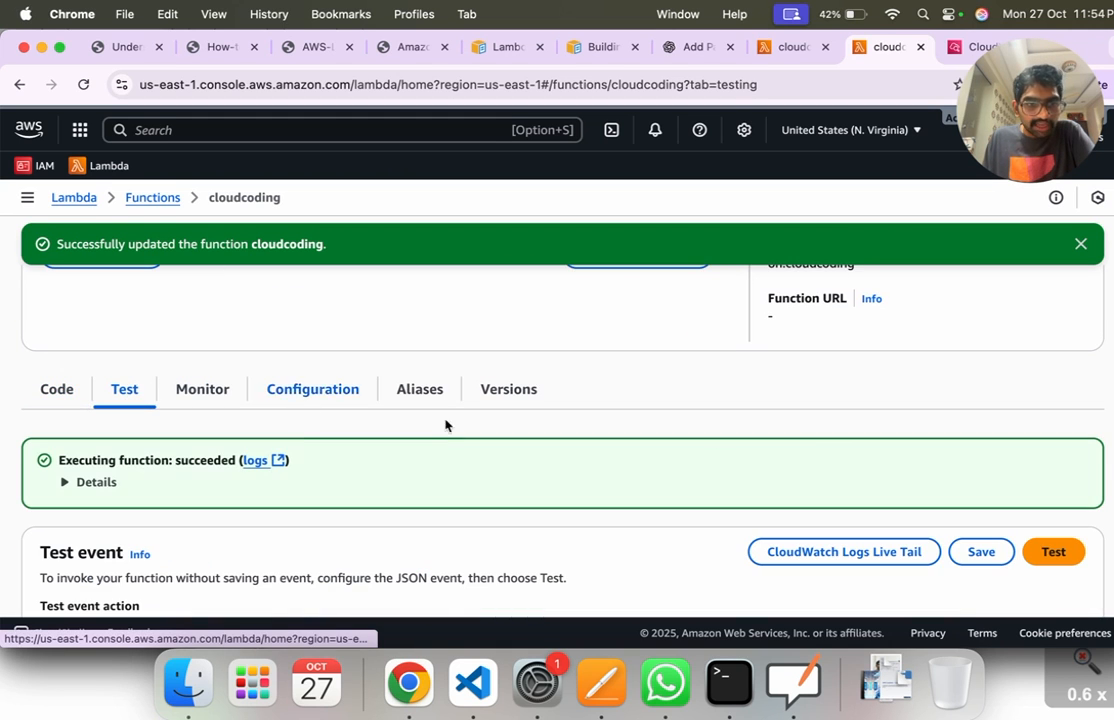
pyautogui.click(1066, 553)
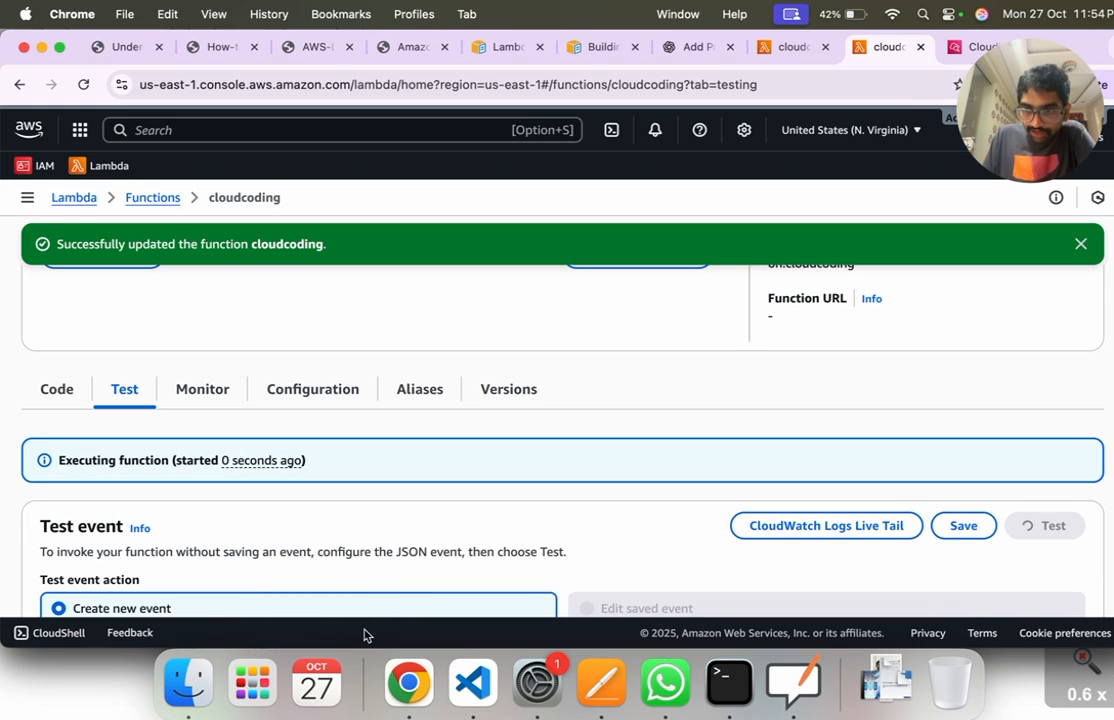
pyautogui.click(96, 484)
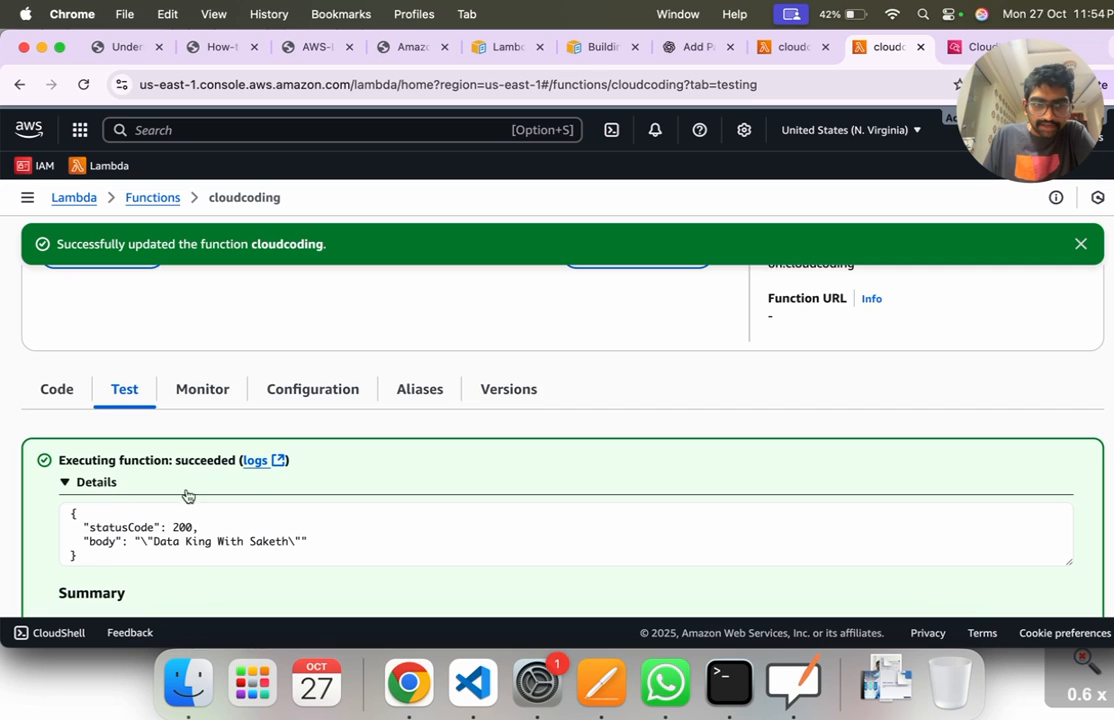
pyautogui.scroll(-10, 318, 544)
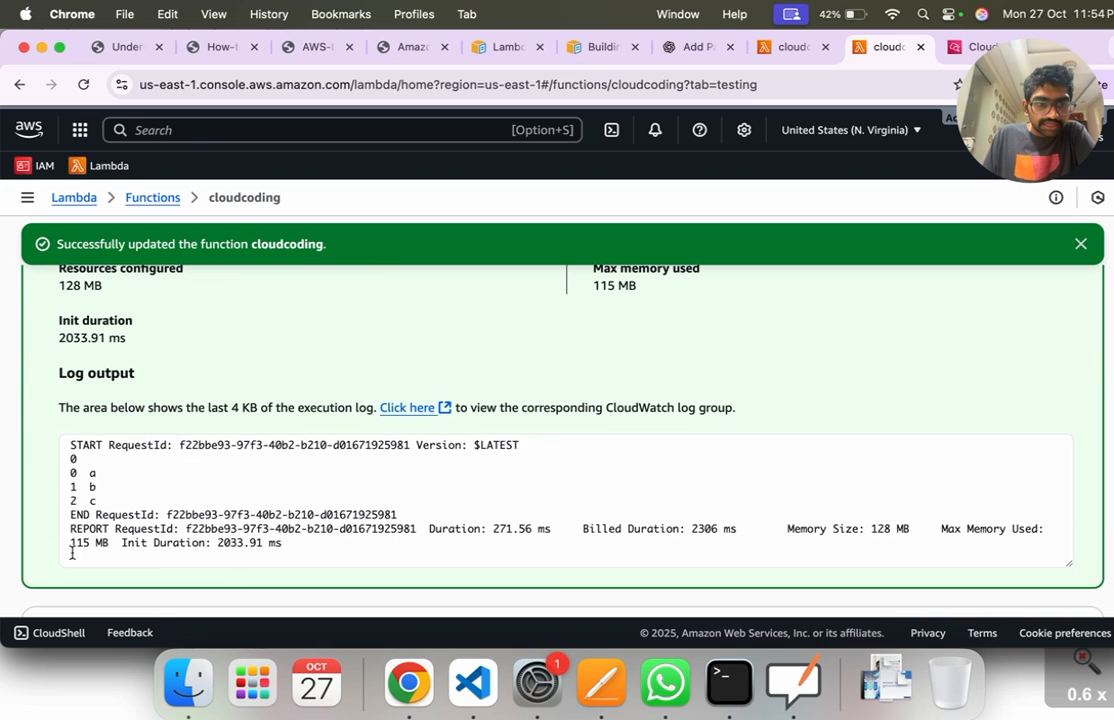
pyautogui.moveTo(62, 476); pyautogui.dragTo(98, 502)
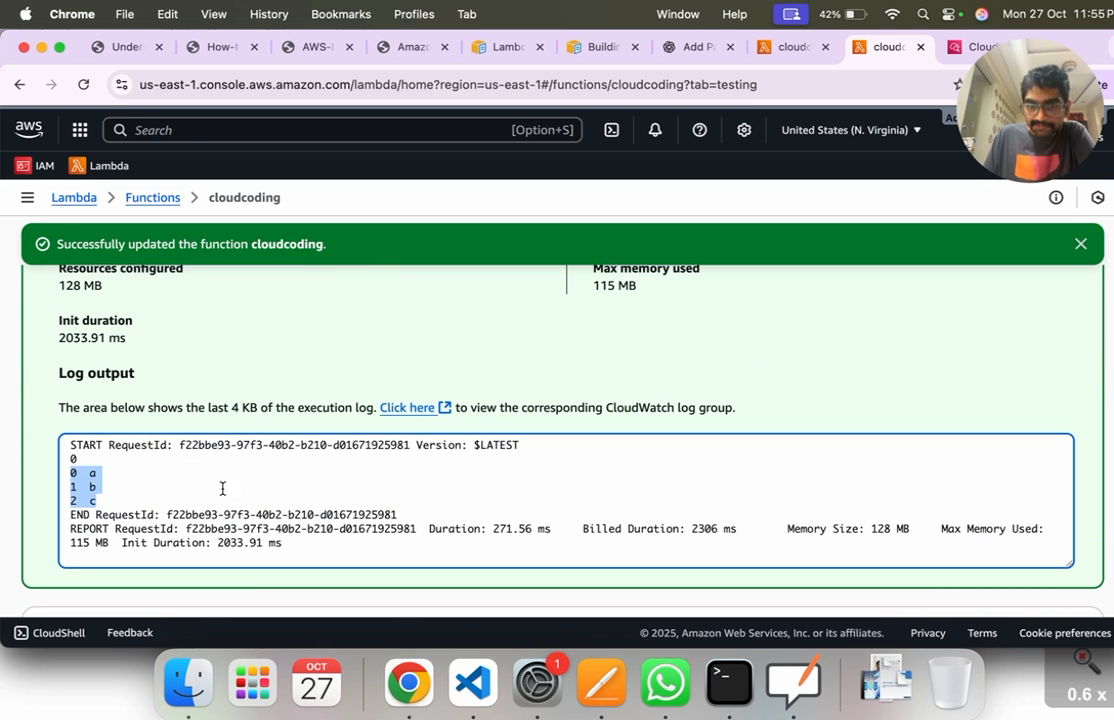
# Step: Open the CloudWatch log group from this test result and highlight the DataFrame rows in its newest log stream
pyautogui.click(408, 407)
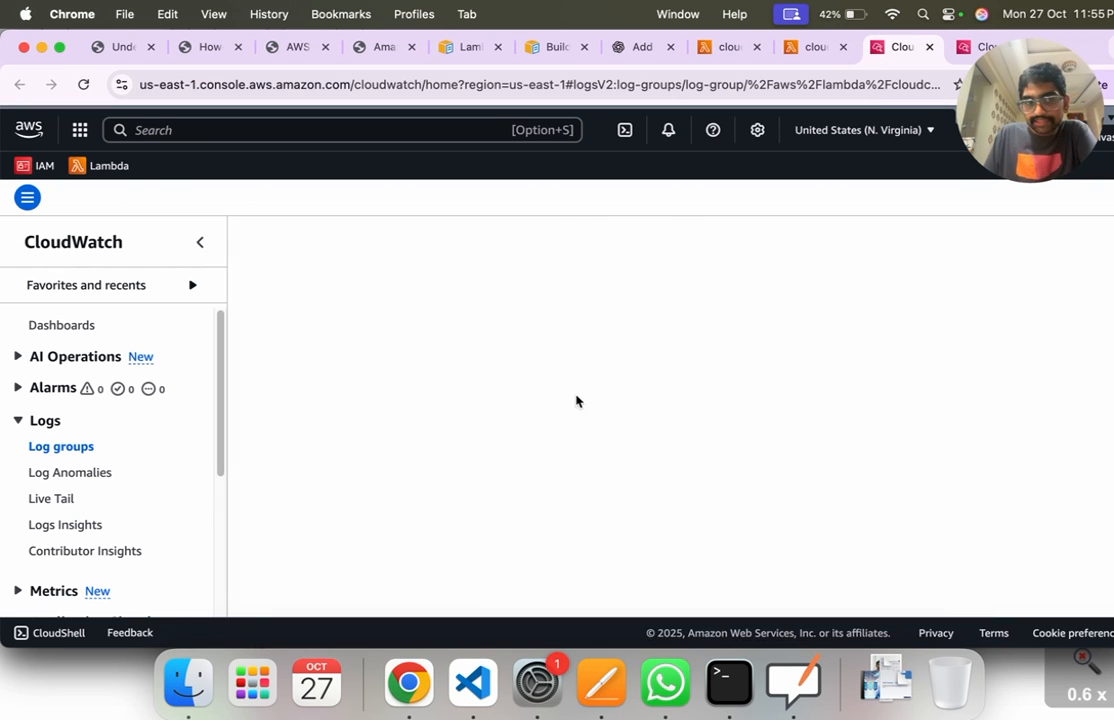
pyautogui.scroll(-5, 462, 472)
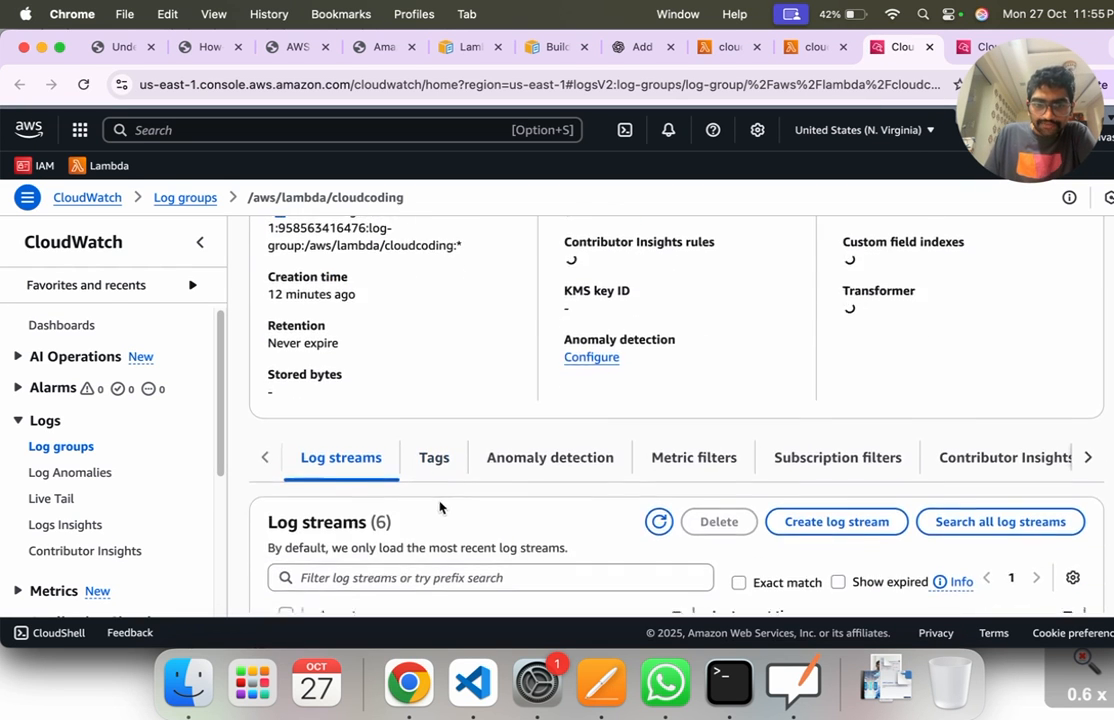
pyautogui.click(416, 464)
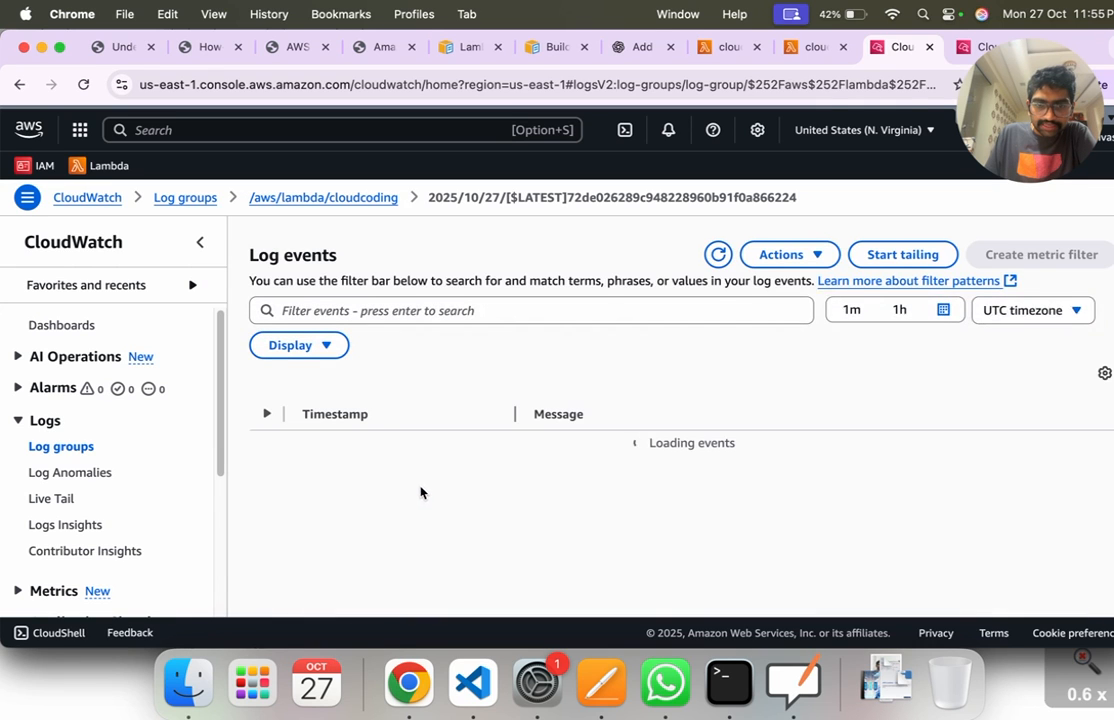
pyautogui.moveTo(536, 460); pyautogui.dragTo(566, 517)
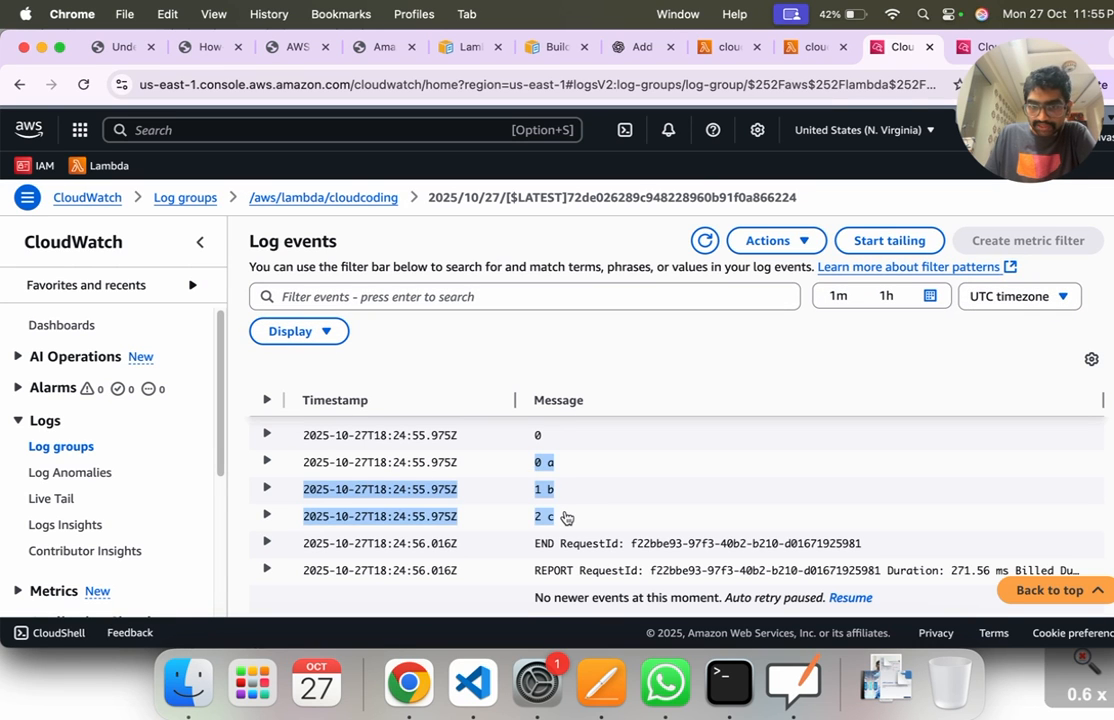
pyautogui.click(570, 520)
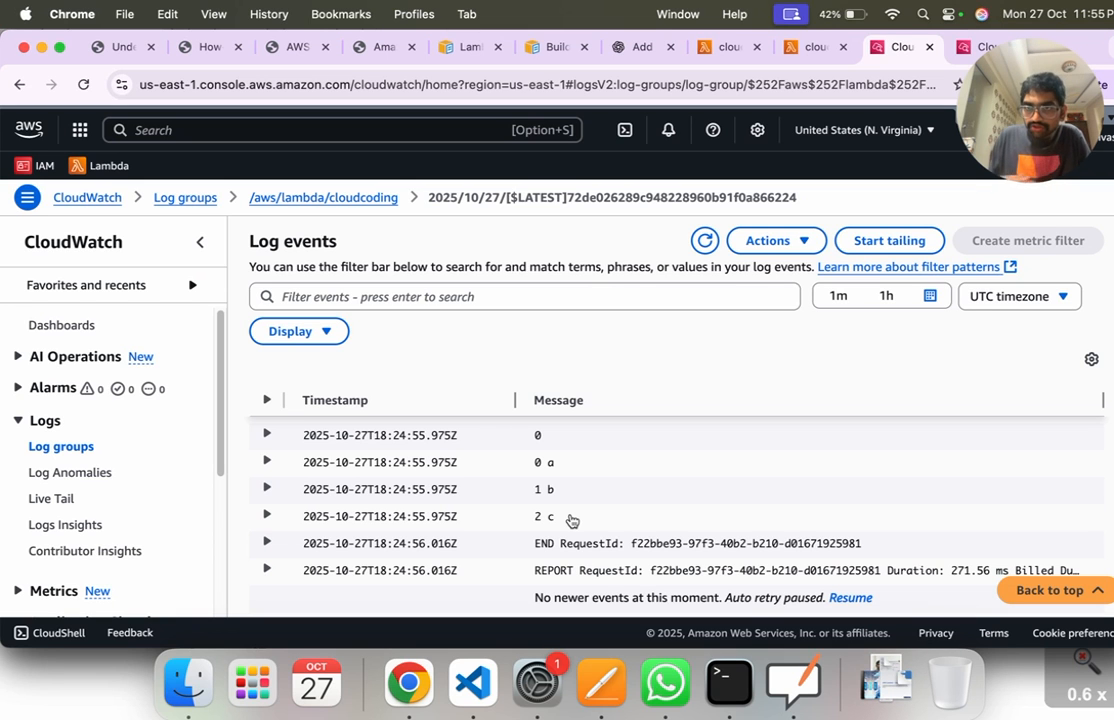
# Step: Switch to the "Lambda examples using AWS CLI" documentation page and highlight its title and the words "AWS CLI"
pyautogui.click(462, 49)
pyautogui.scroll(5, 430, 402)
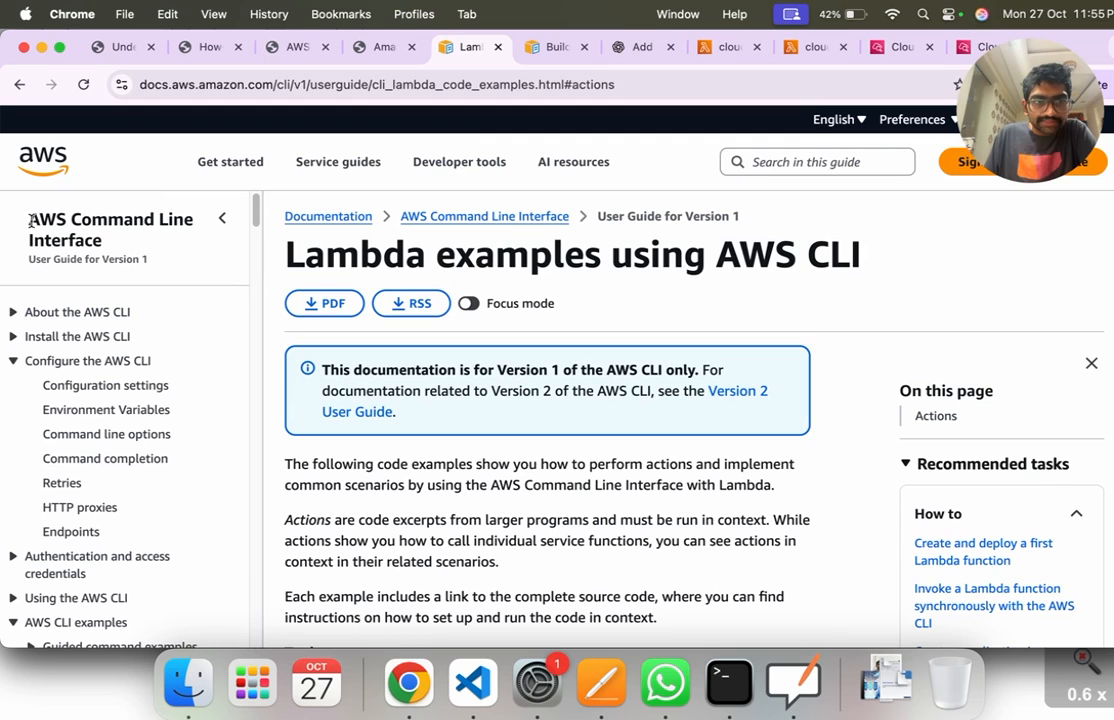
pyautogui.moveTo(285, 260); pyautogui.dragTo(875, 257)
pyautogui.click(872, 260)
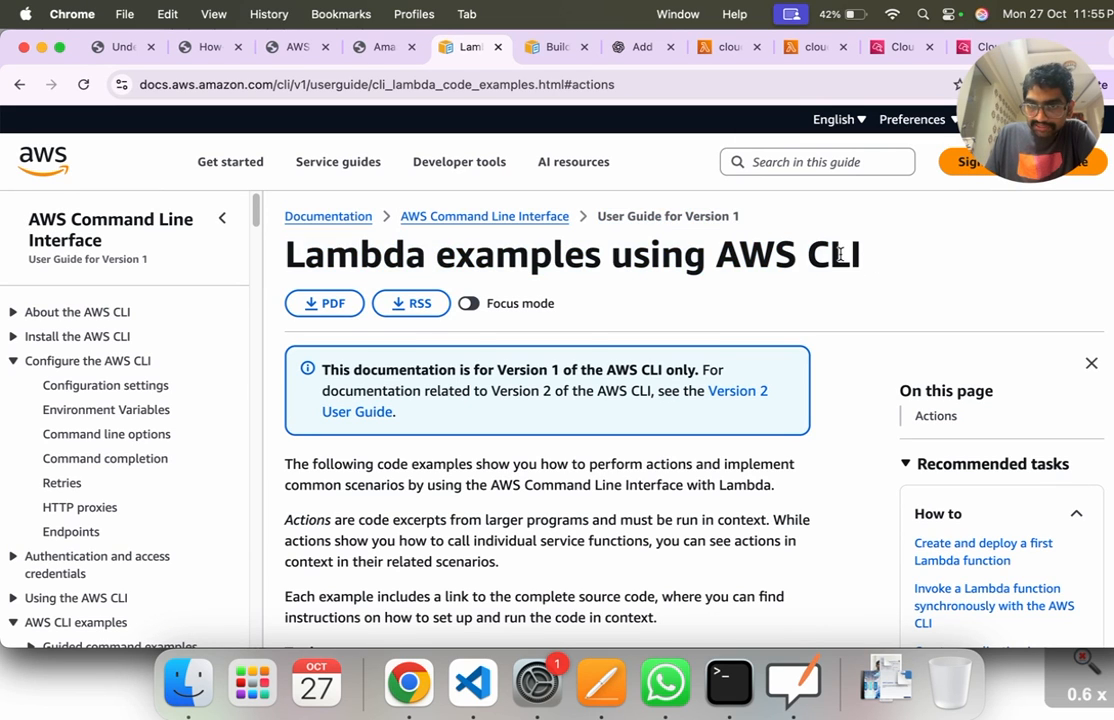
pyautogui.moveTo(716, 252); pyautogui.dragTo(852, 254)
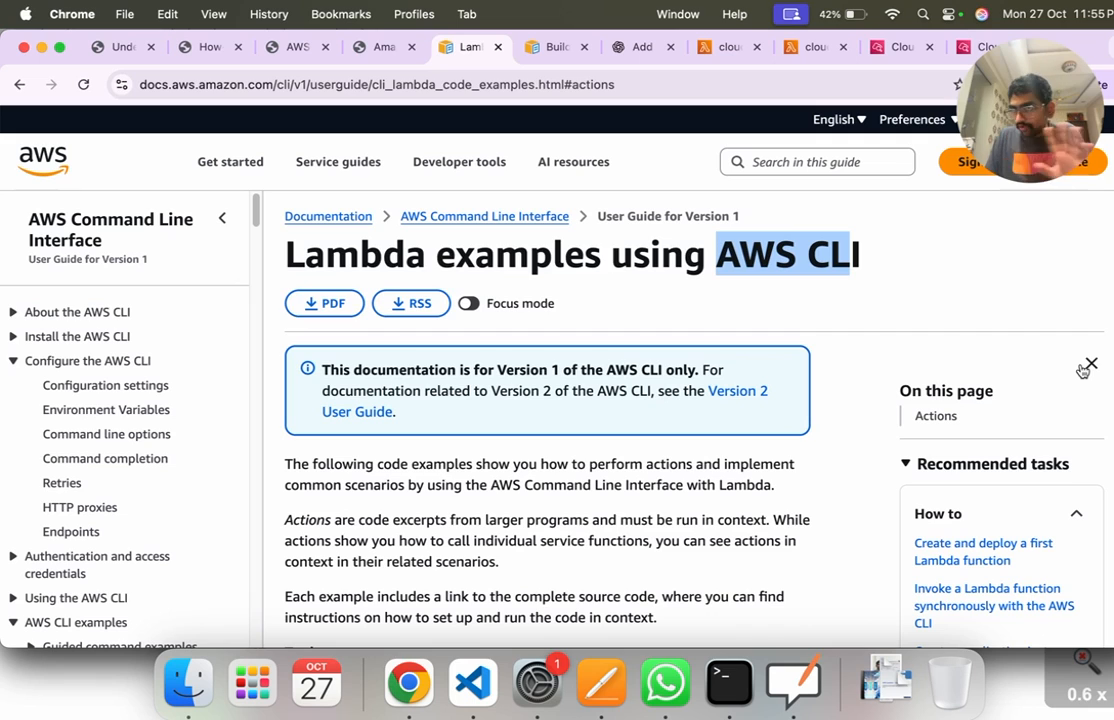
pyautogui.click(830, 271)
pyautogui.moveTo(718, 256); pyautogui.dragTo(873, 262)
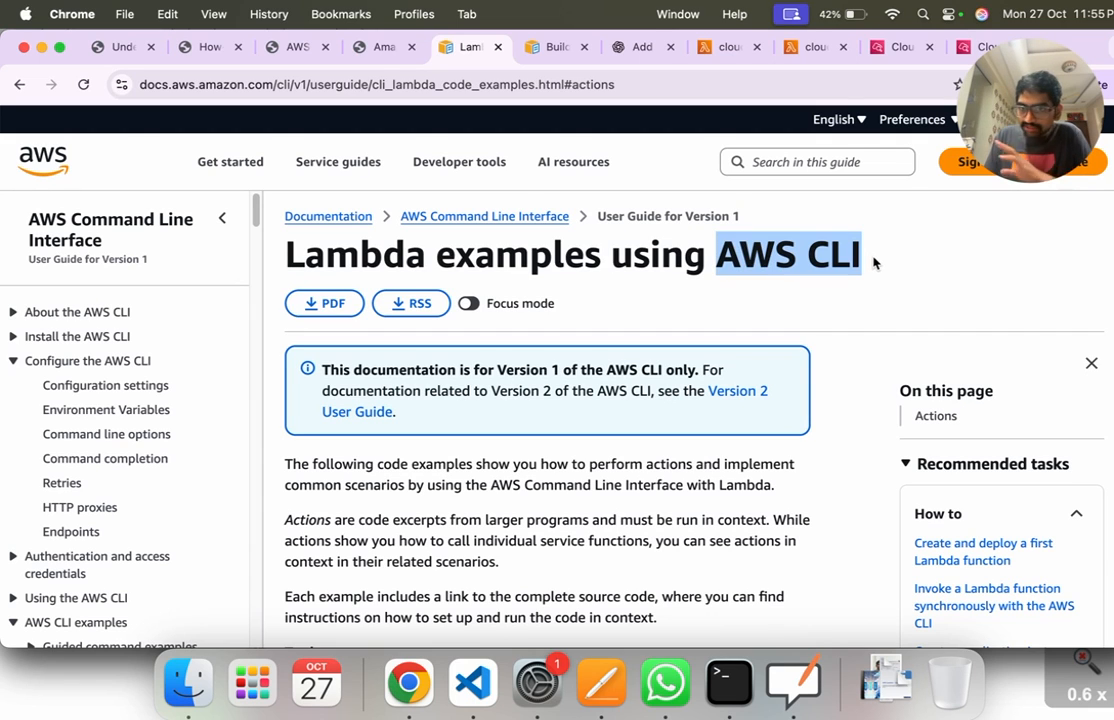
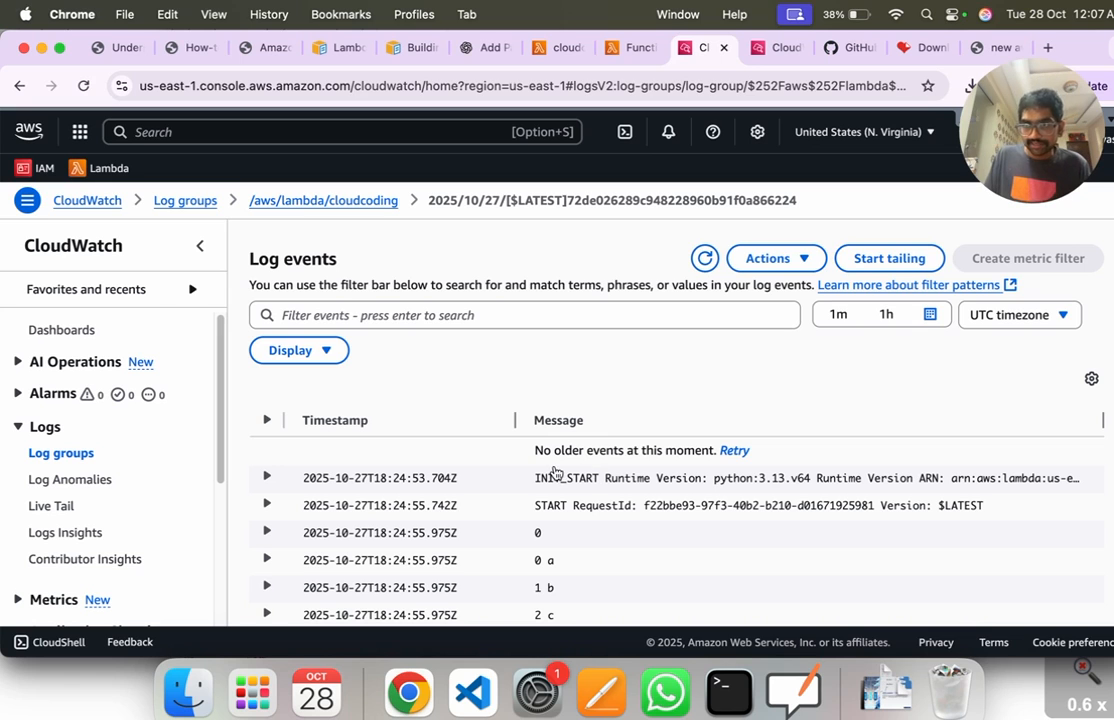
# Step: Review the log events, return to the cloudcoding function's code editor and show its Terminal view
pyautogui.scroll(-3, 340, 343)
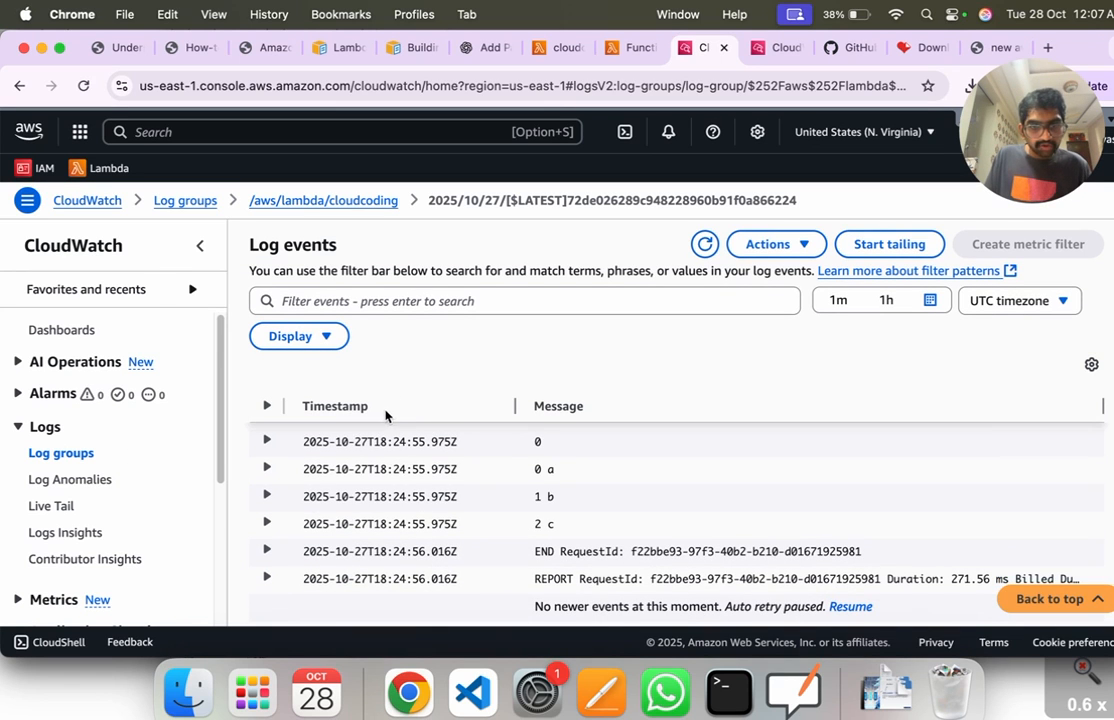
pyautogui.scroll(3, 340, 410)
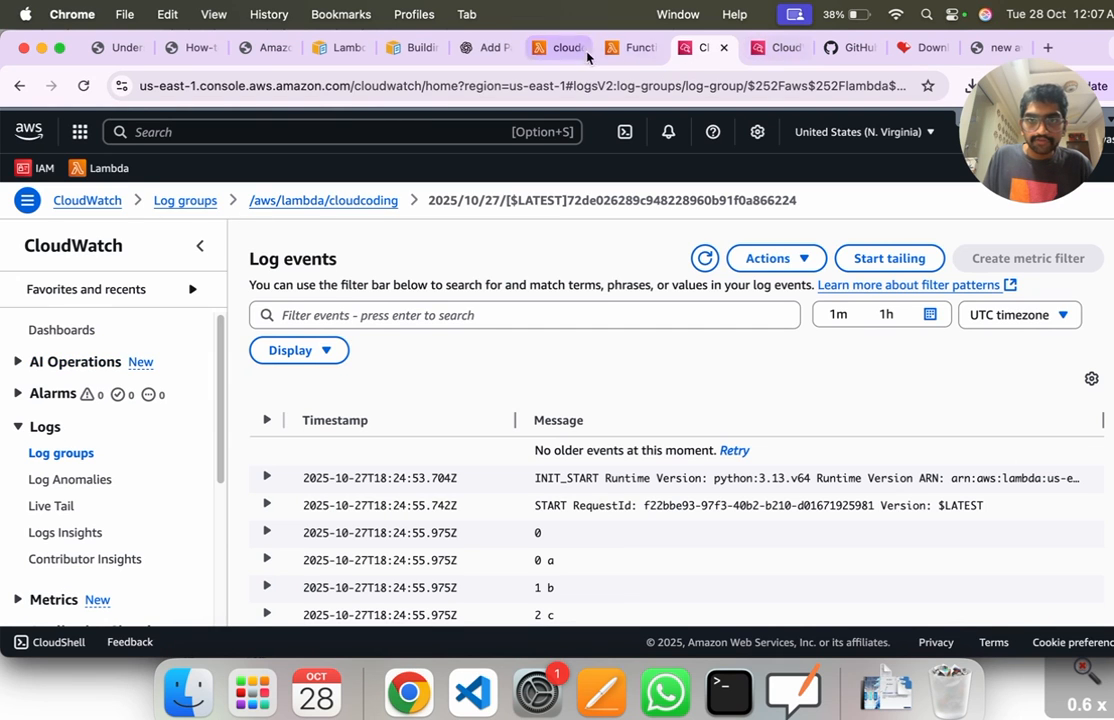
pyautogui.click(632, 47)
pyautogui.click(352, 423)
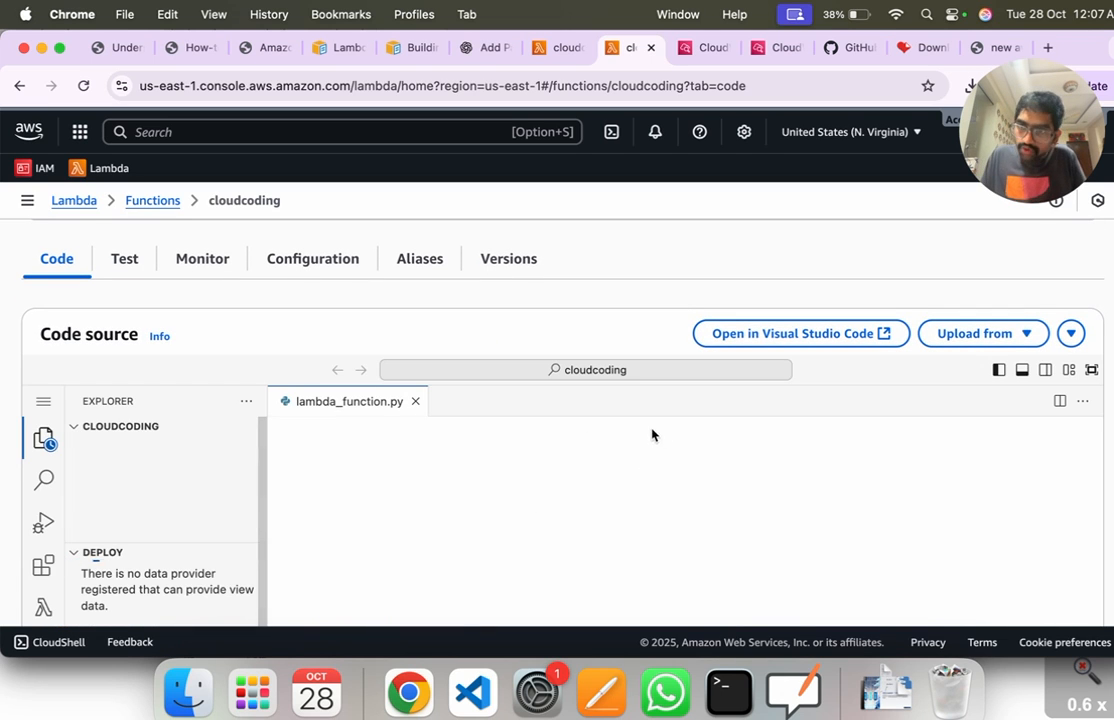
pyautogui.scroll(-3, 300, 445)
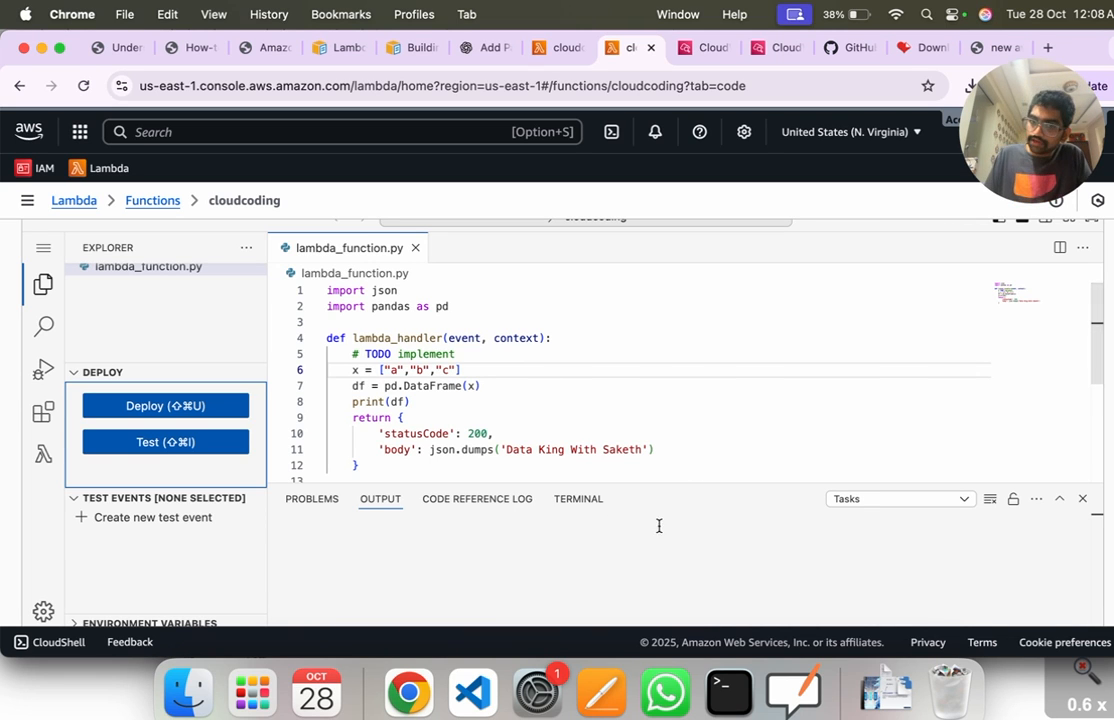
pyautogui.click(577, 499)
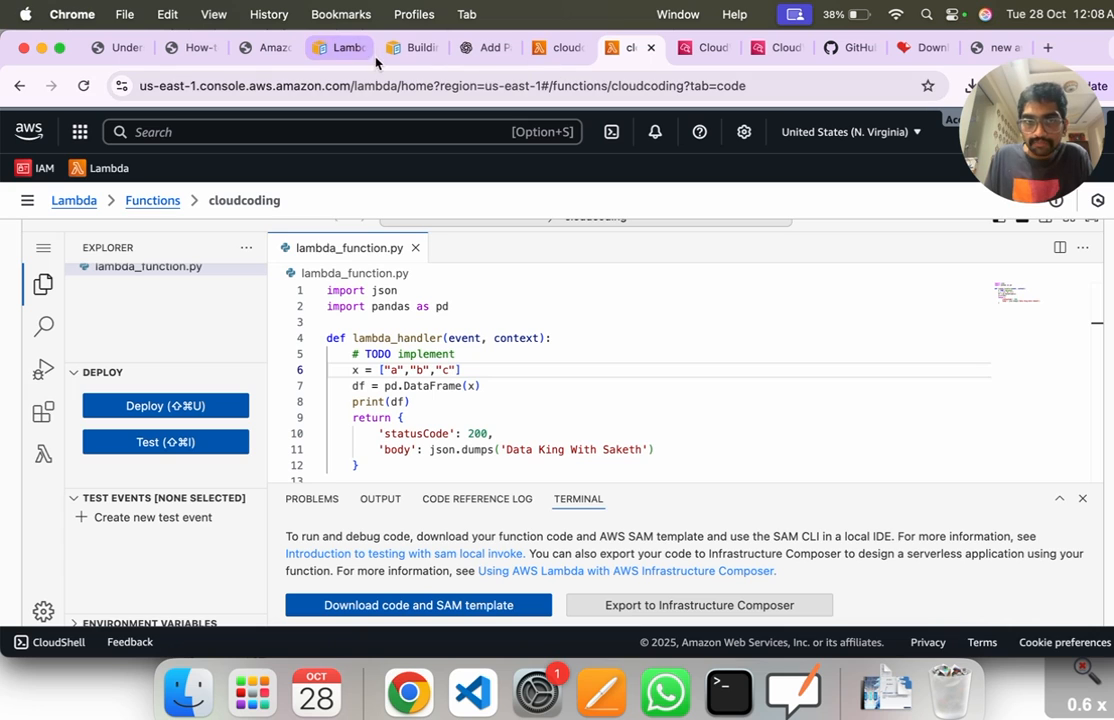
# Step: Switch to the "Lambda examples using AWS CLI" page and highlight the add-layer-version-permission example command
pyautogui.click(340, 50)
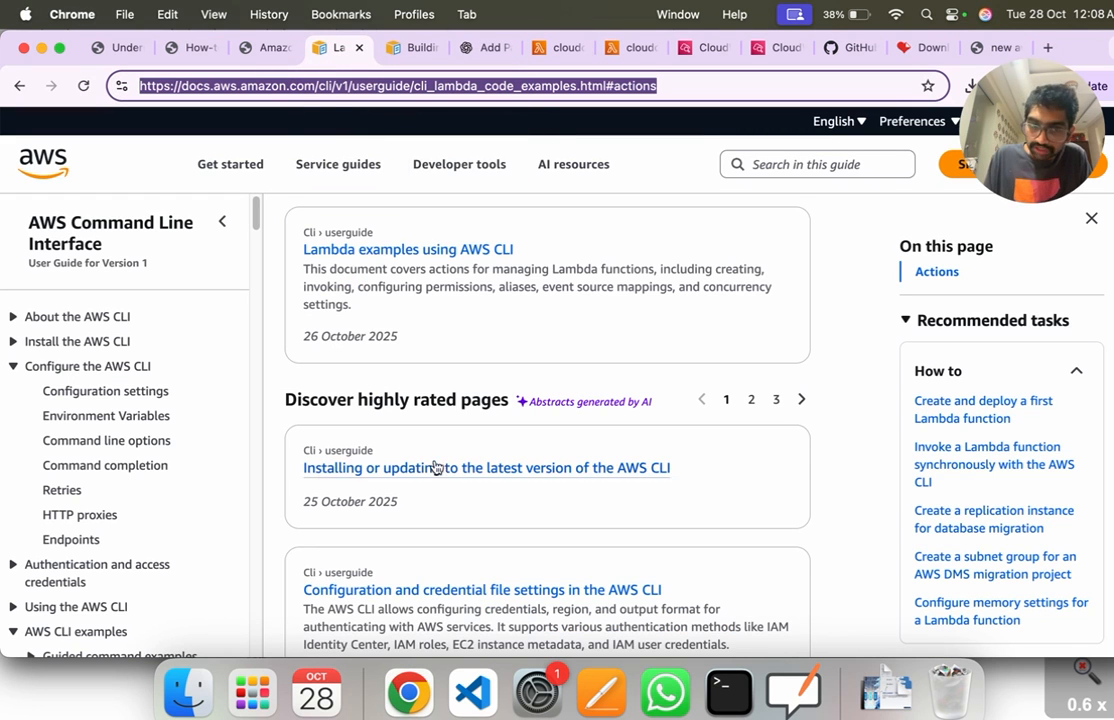
pyautogui.scroll(15, 435, 450)
pyautogui.scroll(10, 444, 442)
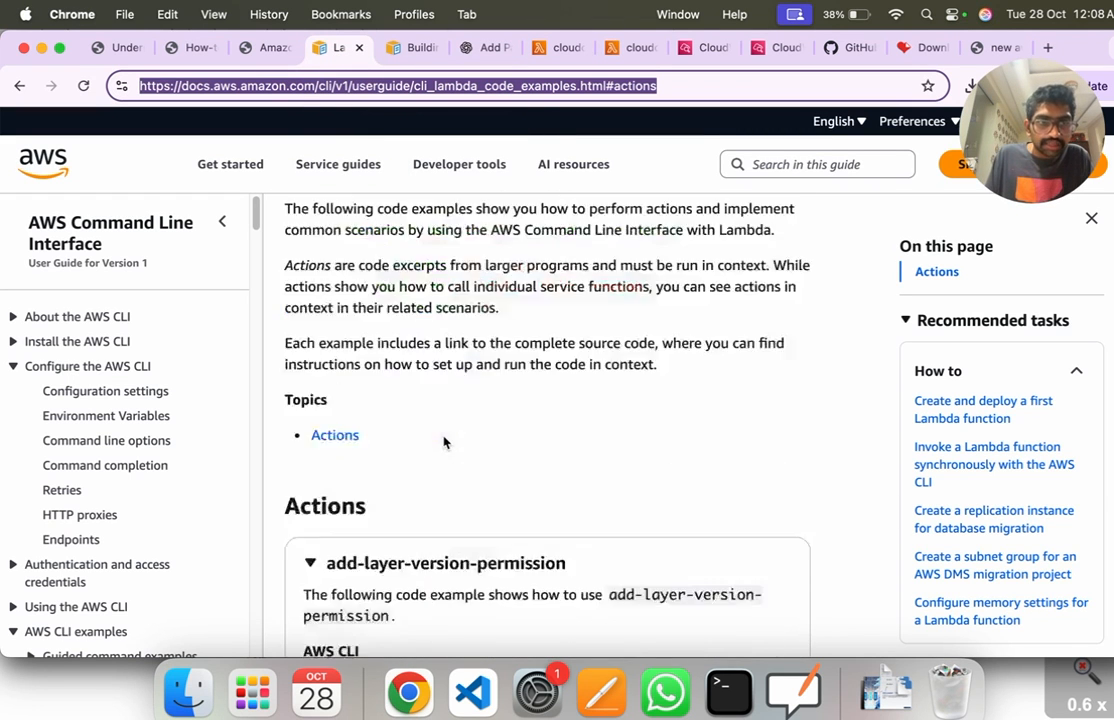
pyautogui.scroll(-6, 541, 330)
pyautogui.scroll(4, 538, 330)
pyautogui.scroll(-9, 530, 340)
pyautogui.scroll(4, 520, 348)
pyautogui.scroll(6, 385, 316)
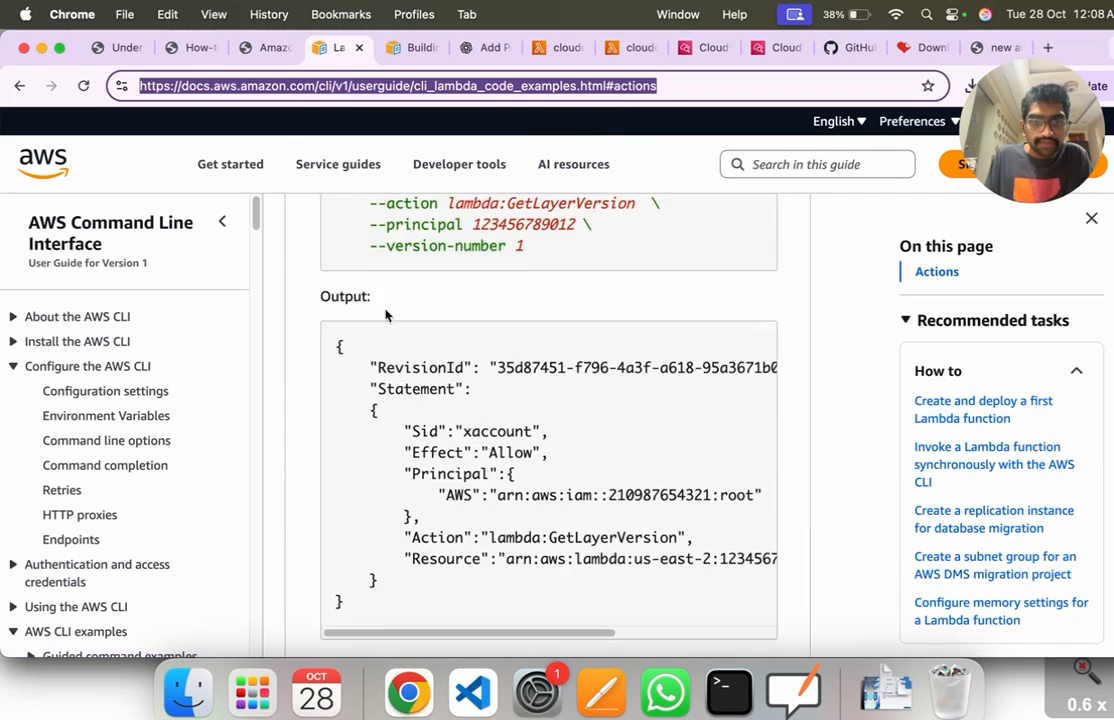
pyautogui.moveTo(333, 502); pyautogui.dragTo(492, 617)
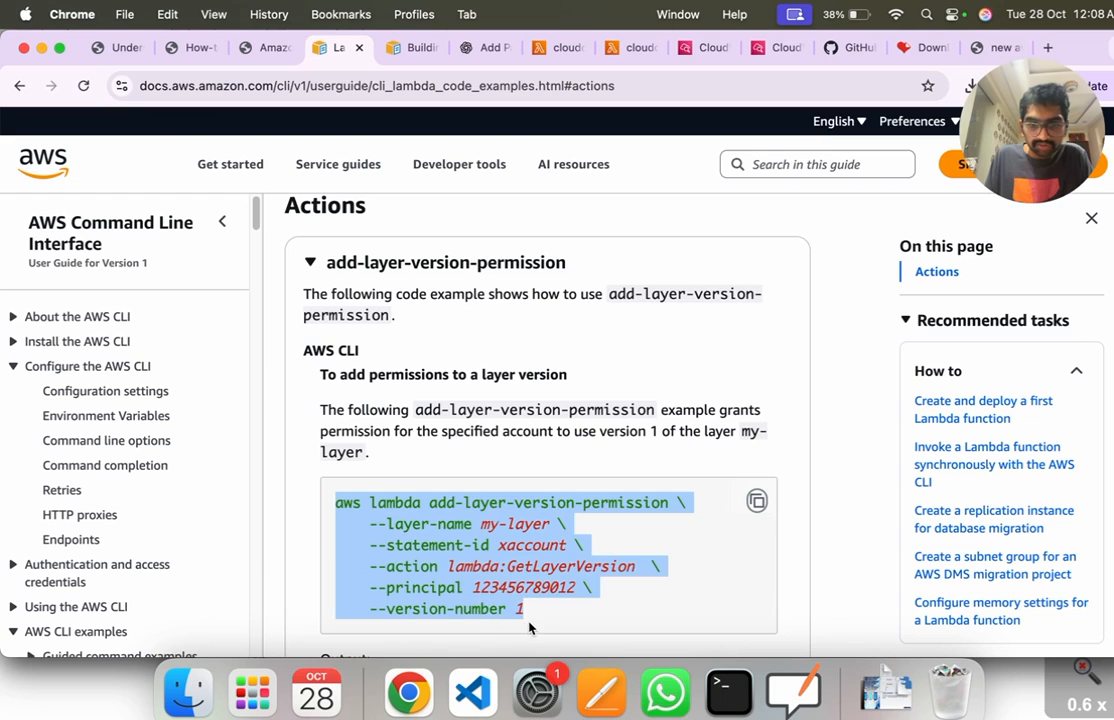
# Step: Highlight the JSON output of the add-layer-version-permission example and the AWS Lambda Developer Guide reference below it
pyautogui.scroll(-4, 602, 455)
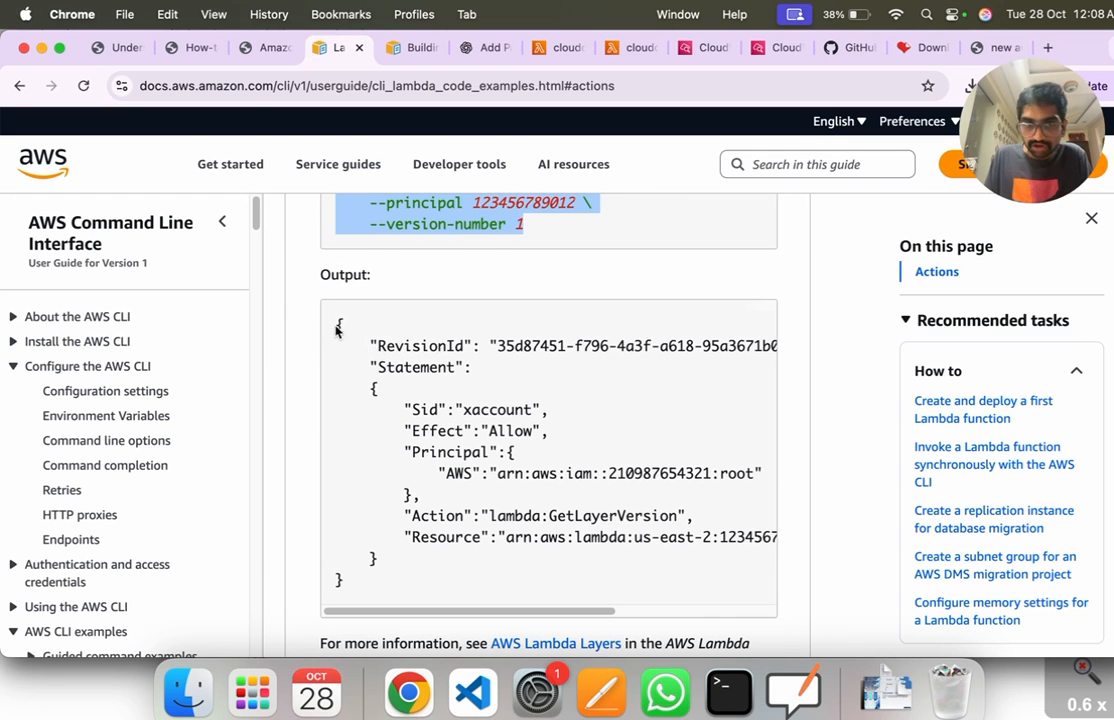
pyautogui.moveTo(337, 330); pyautogui.dragTo(415, 577)
pyautogui.click(505, 552)
pyautogui.scroll(-3, 551, 480)
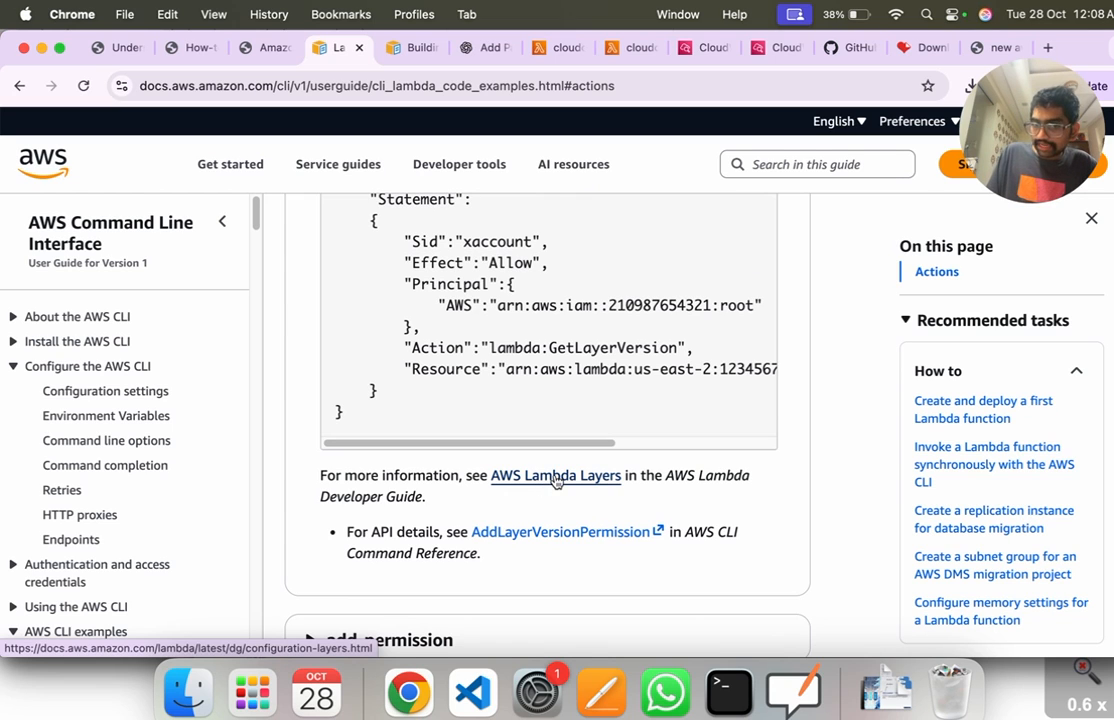
pyautogui.moveTo(688, 477); pyautogui.dragTo(668, 497)
pyautogui.click(716, 574)
pyautogui.scroll(-3, 704, 523)
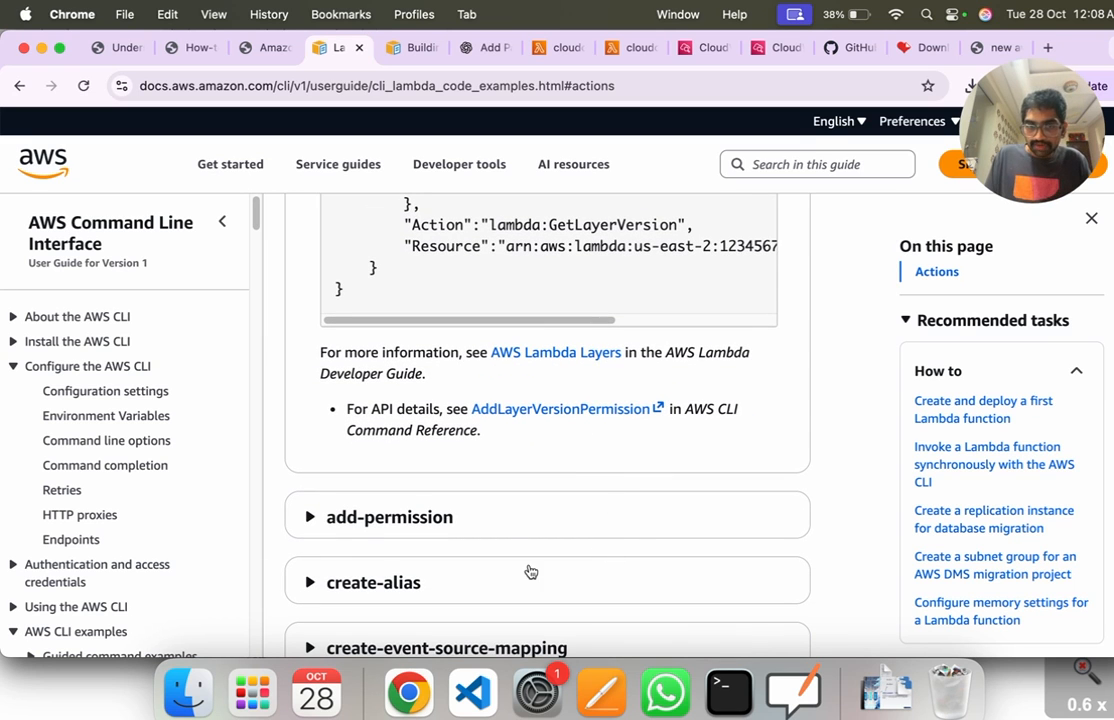
# Step: Expand the add-permission example and read through to its reference links
pyautogui.click(508, 528)
pyautogui.scroll(-3, 510, 540)
pyautogui.scroll(-15, 508, 540)
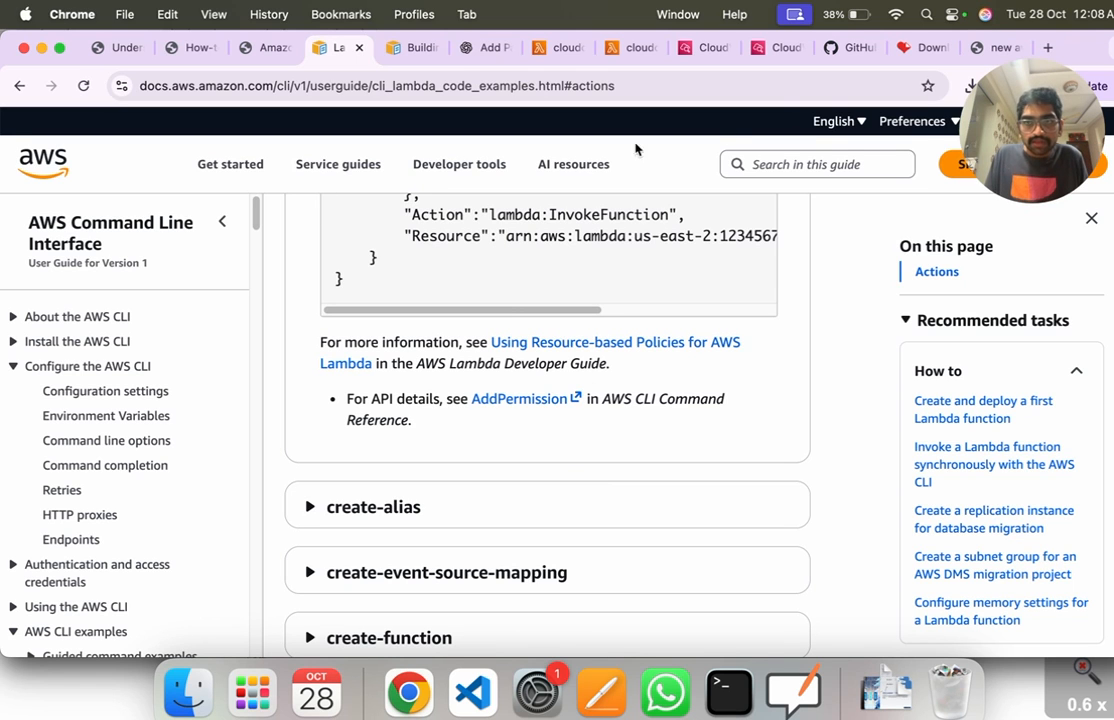
# Step: Open the Lambda PDF's "Creating Your First Lambda Function" page and draw black tick marks at the title and steps 01 to 03
pyautogui.click(996, 48)
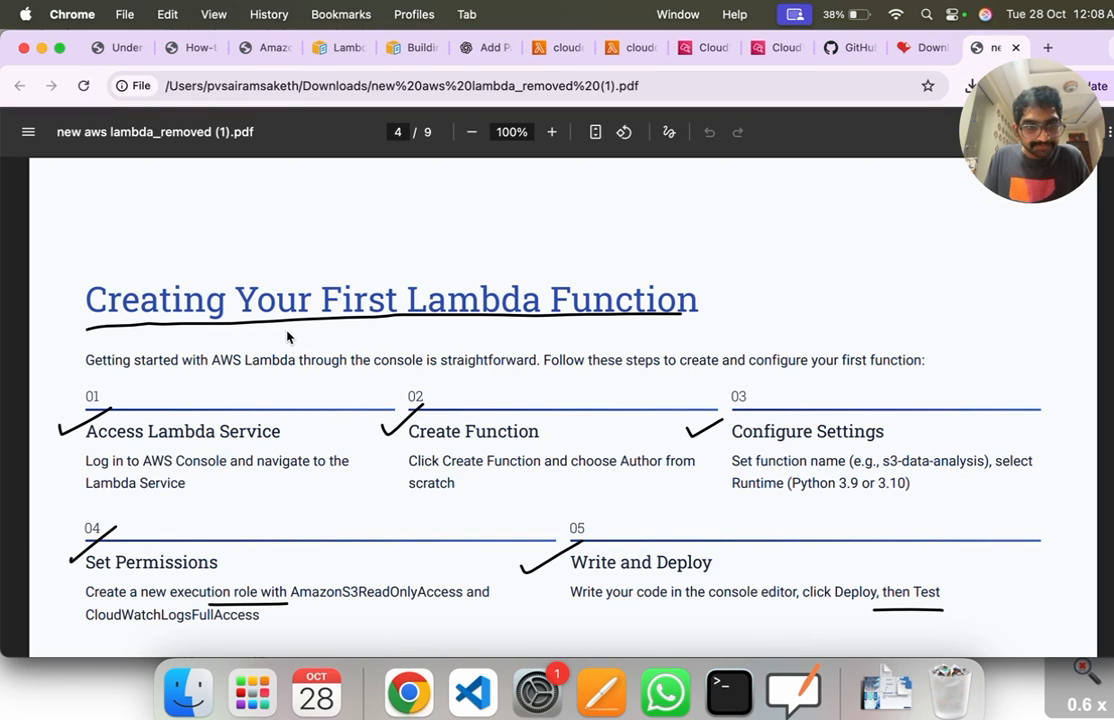
pyautogui.scroll(1, 309, 347)
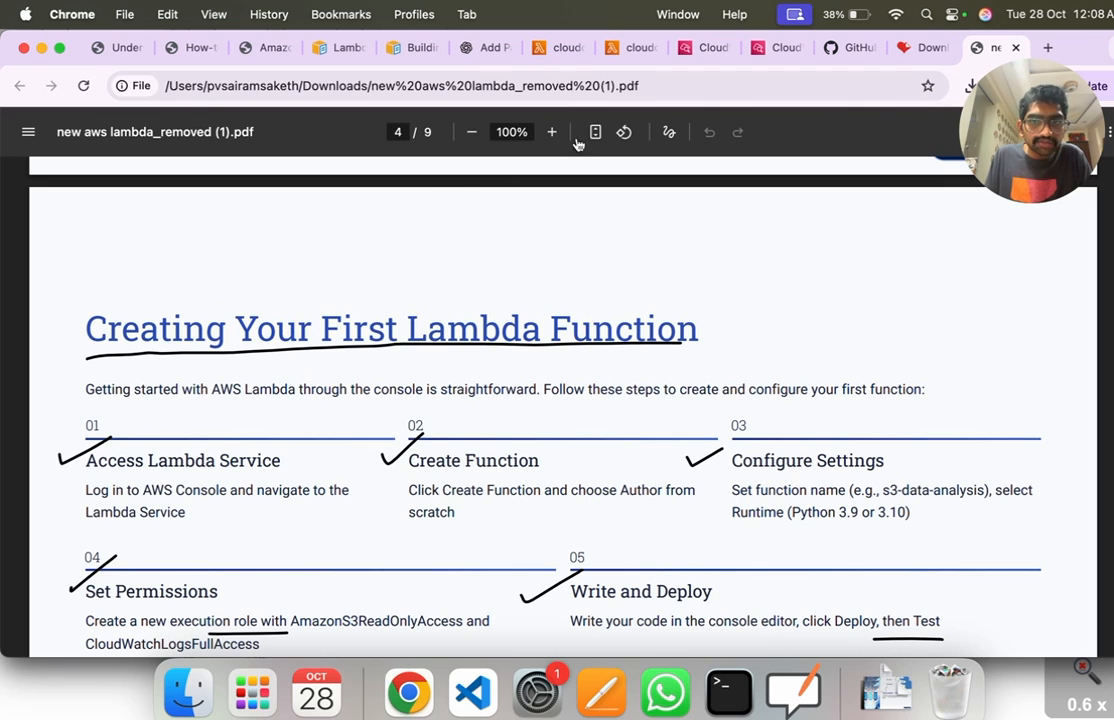
pyautogui.click(665, 132)
pyautogui.moveTo(35, 307); pyautogui.dragTo(69, 274)
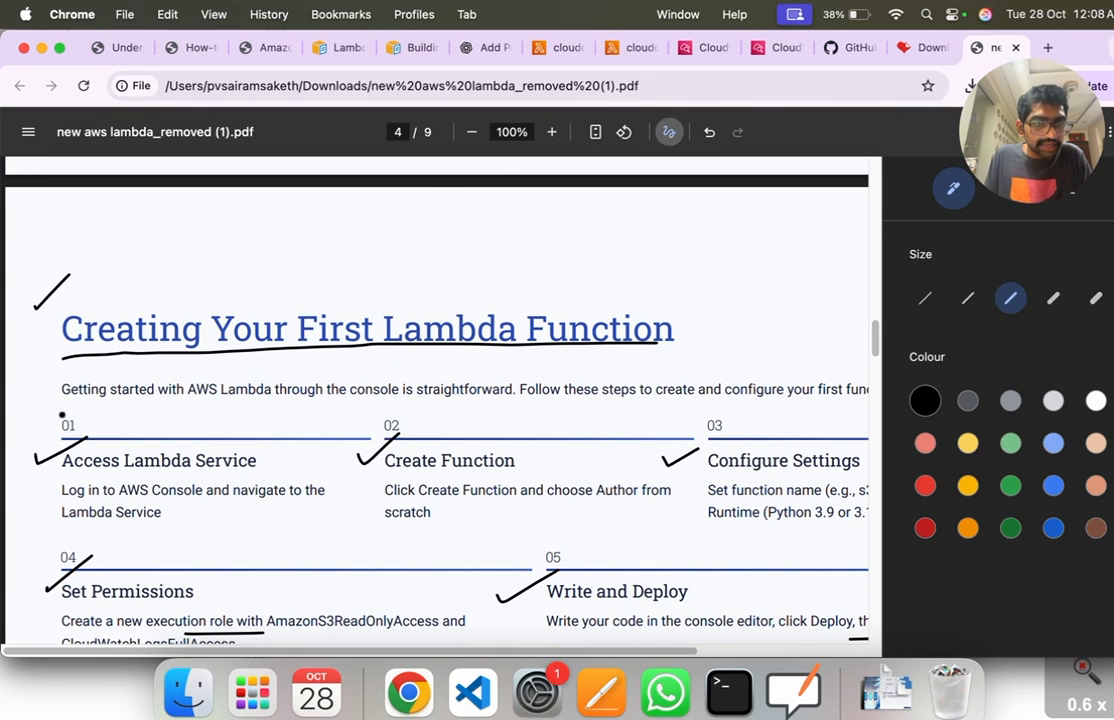
pyautogui.moveTo(42, 452); pyautogui.dragTo(82, 425)
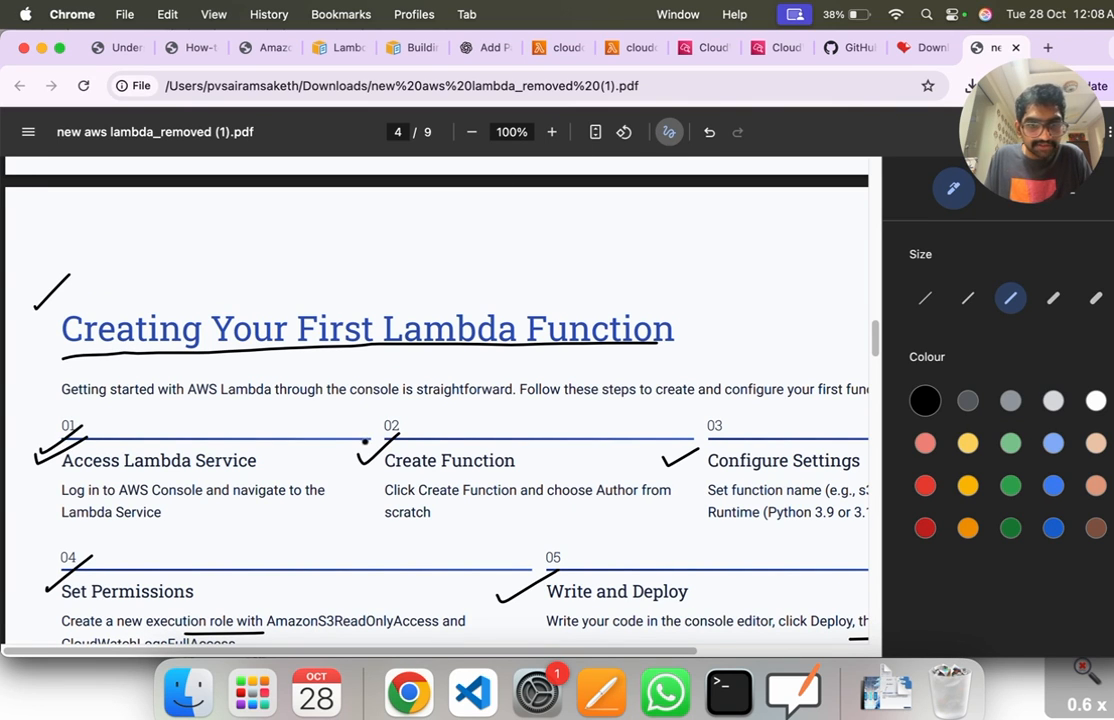
pyautogui.moveTo(678, 449); pyautogui.dragTo(700, 436)
# Step: Zoom the PDF to 80% and draw tick marks at "Set Permissions", "Write and Deploy" and the end of the page title
pyautogui.scroll(-3, 428, 433)
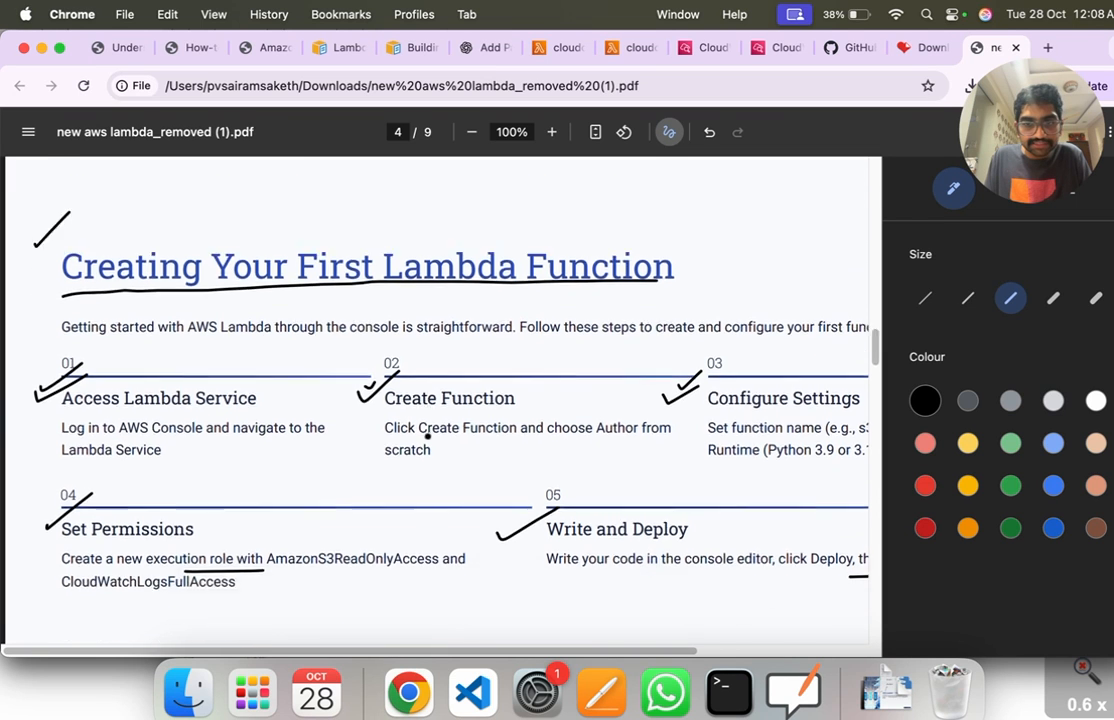
pyautogui.press('super+minus')
pyautogui.press('super+minus')
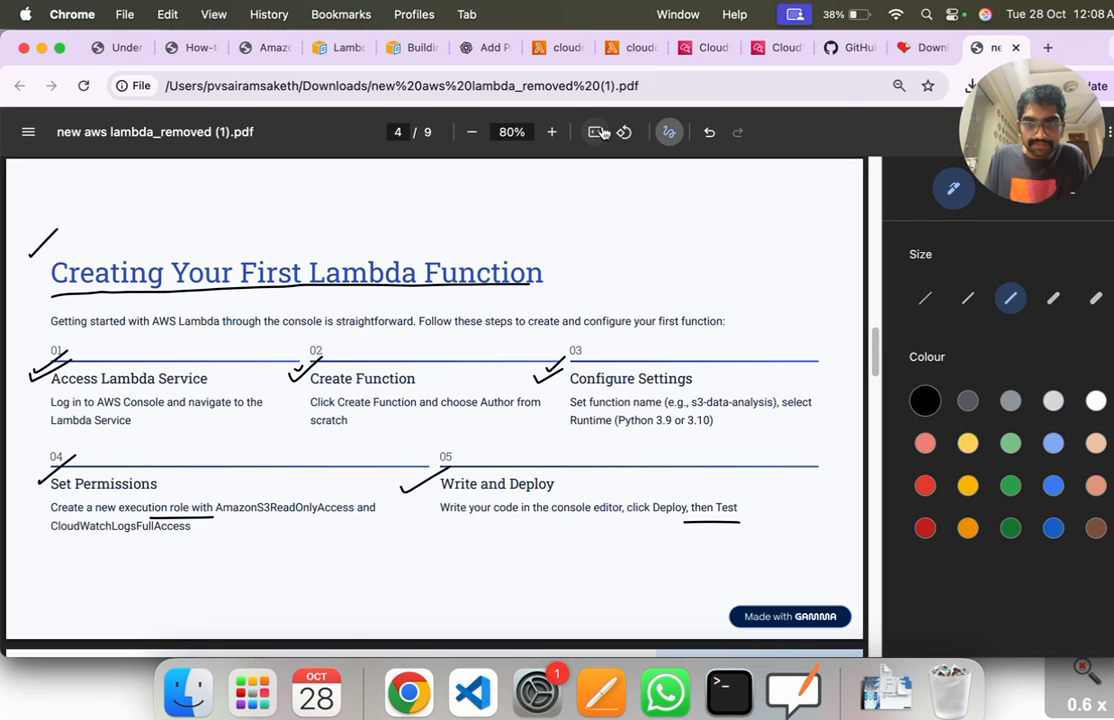
pyautogui.moveTo(26, 472); pyautogui.dragTo(80, 446)
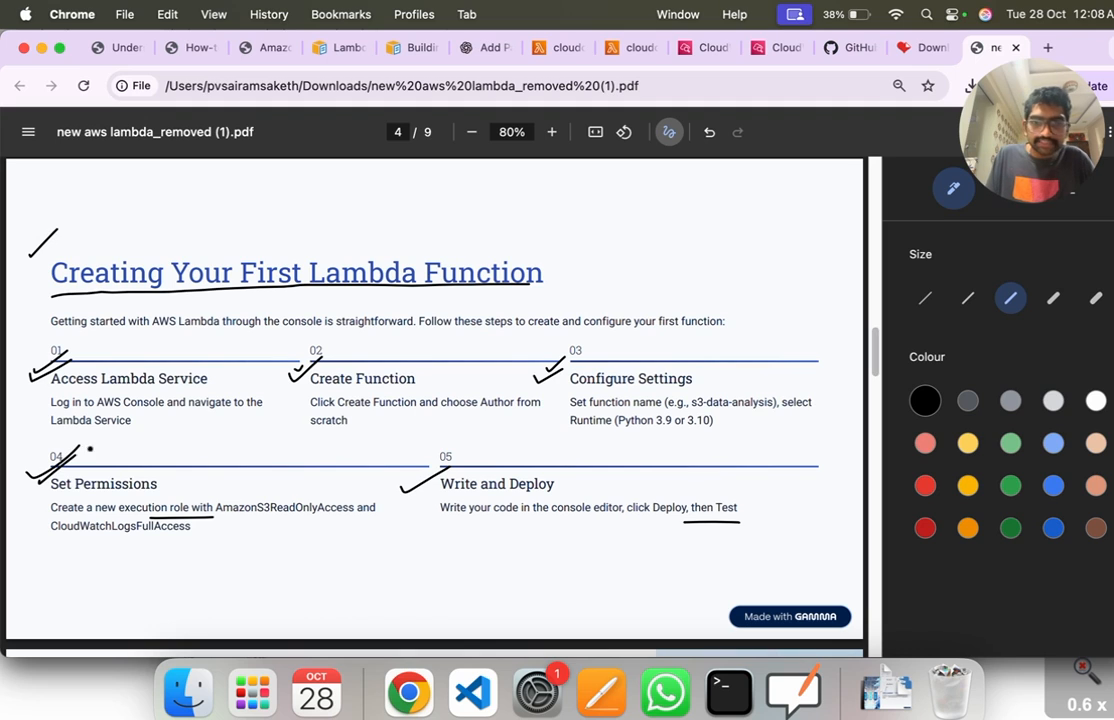
pyautogui.moveTo(402, 488); pyautogui.dragTo(448, 450)
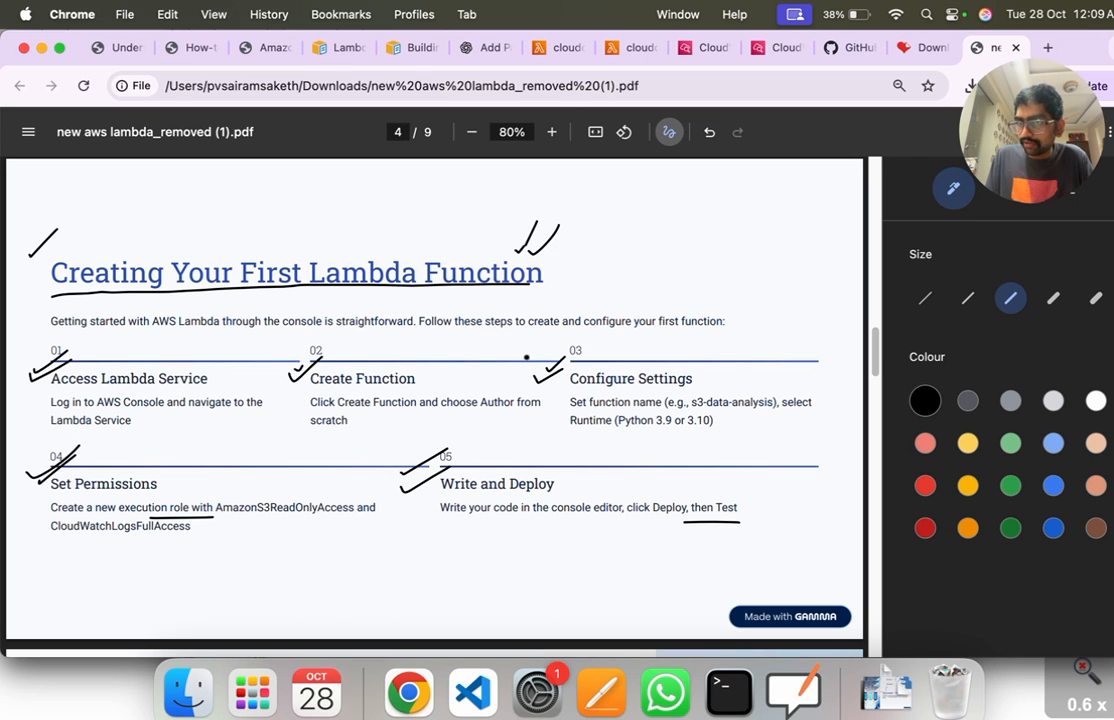
# Step: On the Lambda Layers page, underline and tick the "Navigate to Layers" instructions and underline the "Specify ARN" instruction
pyautogui.scroll(-8, 500, 400)
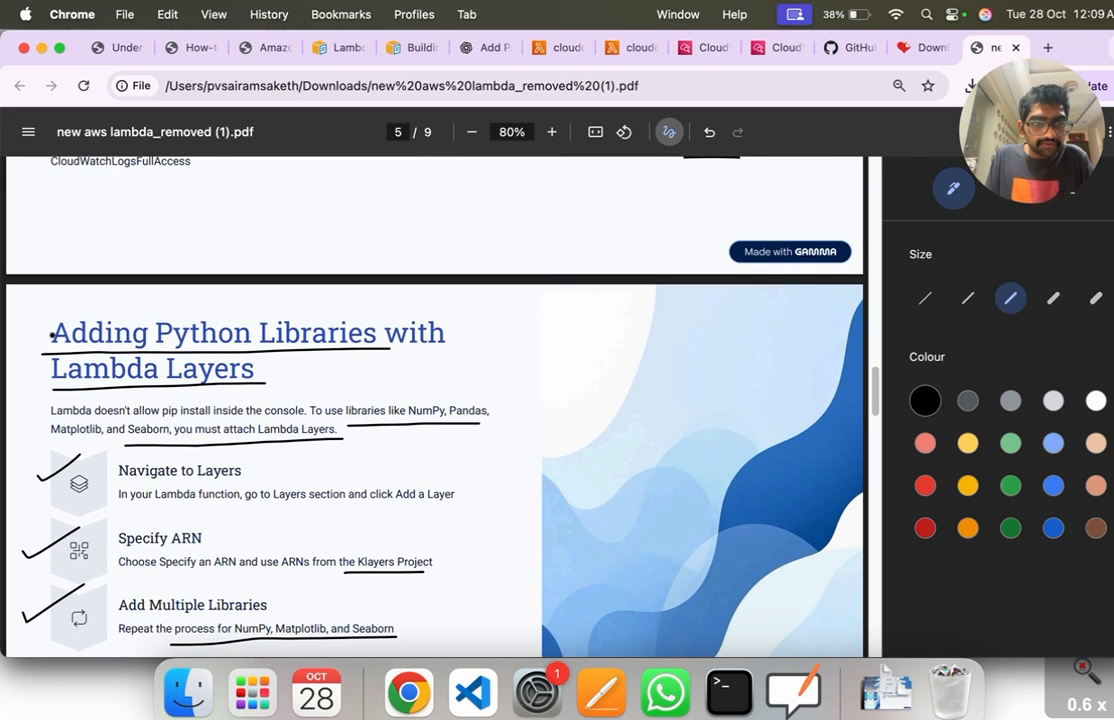
pyautogui.scroll(-3, 408, 364)
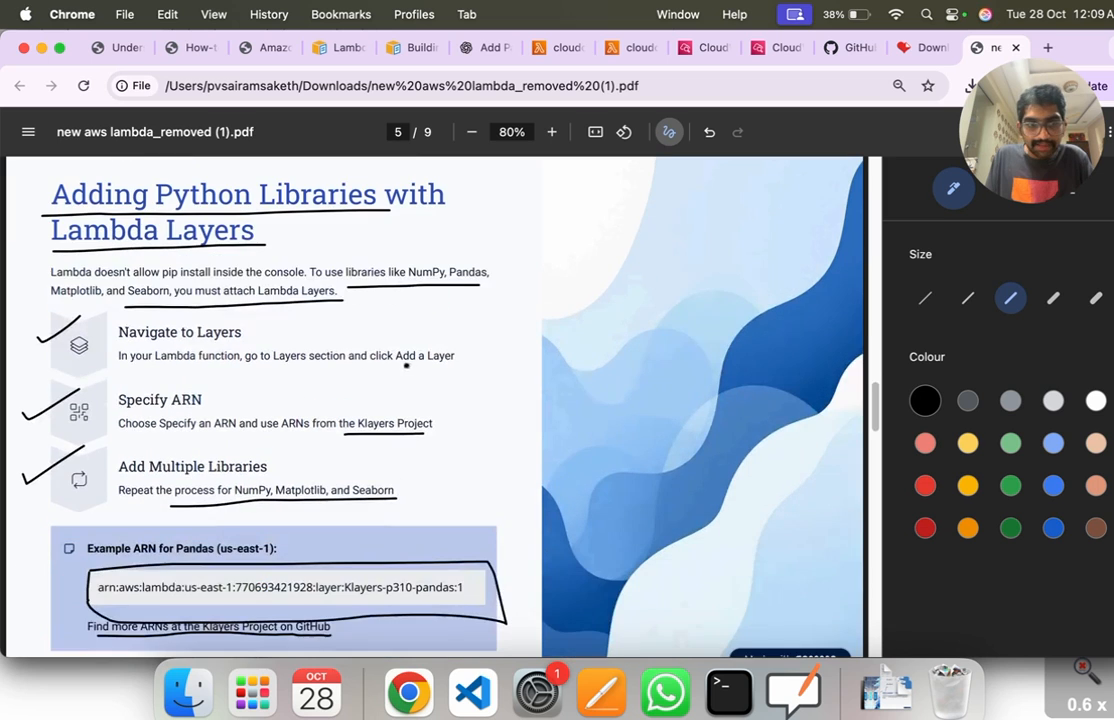
pyautogui.moveTo(120, 344)
pyautogui.mouseDown()
pyautogui.moveTo(225, 344)
pyautogui.moveTo(227, 364)
pyautogui.moveTo(447, 365)
pyautogui.moveTo(502, 339)
pyautogui.mouseUp()
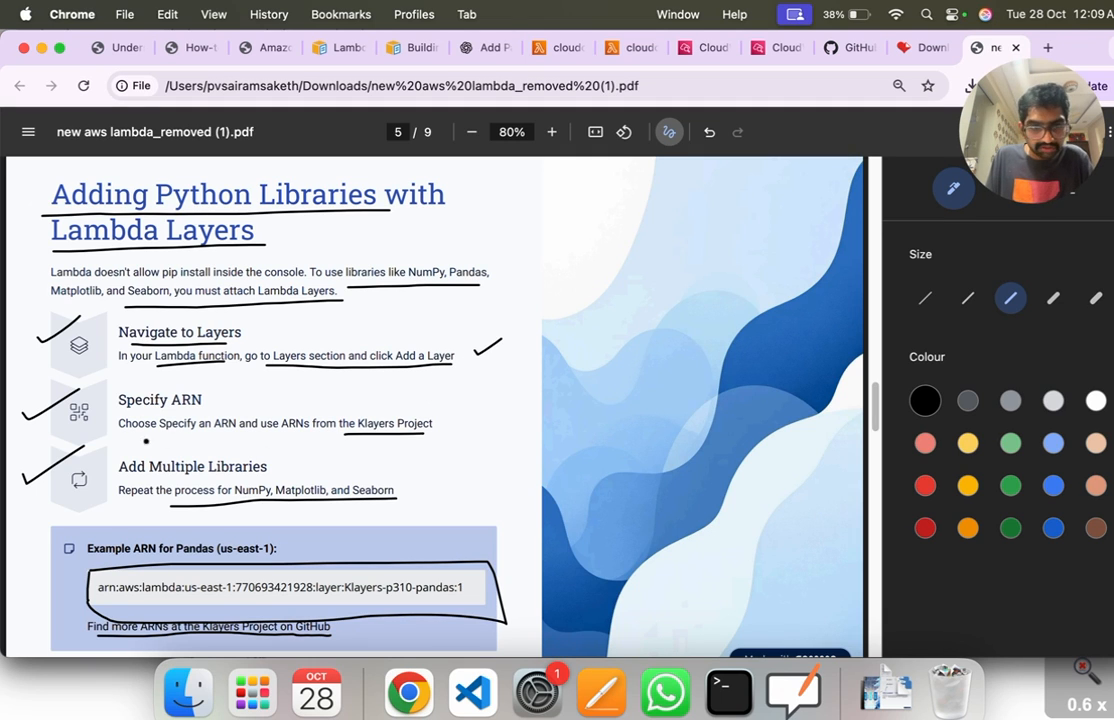
pyautogui.moveTo(127, 434); pyautogui.dragTo(327, 434)
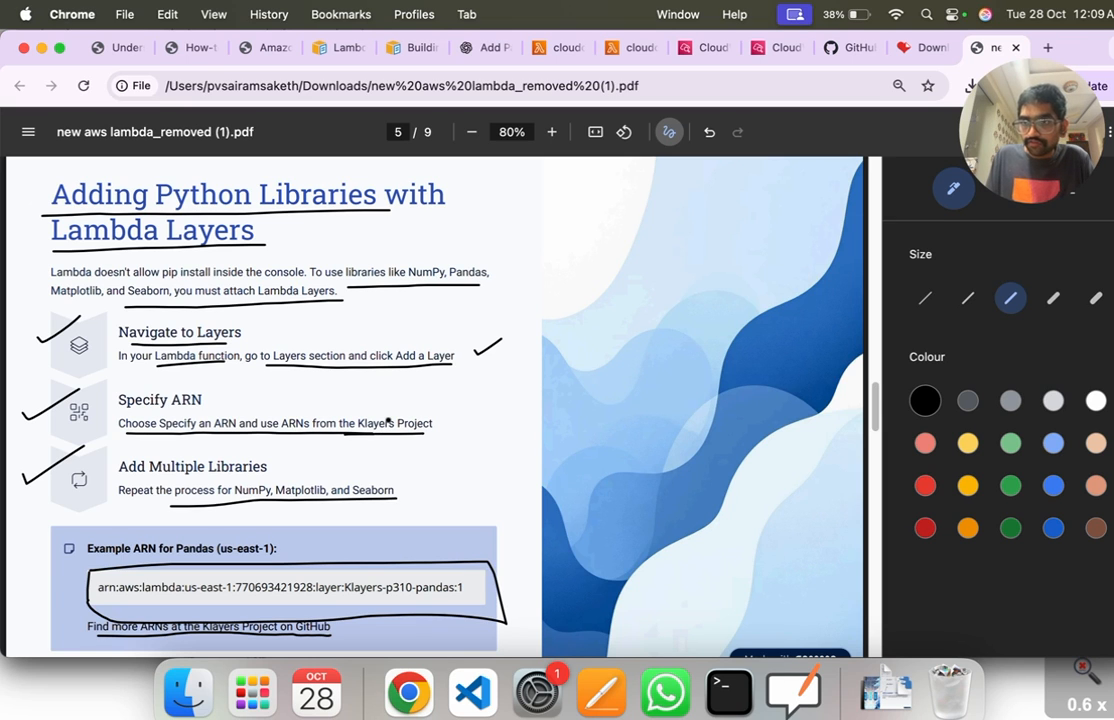
# Step: Search Google for "arn aws github" in a new tab and open the arn.services GitHub repository
pyautogui.click(1050, 46)
pyautogui.write('a')
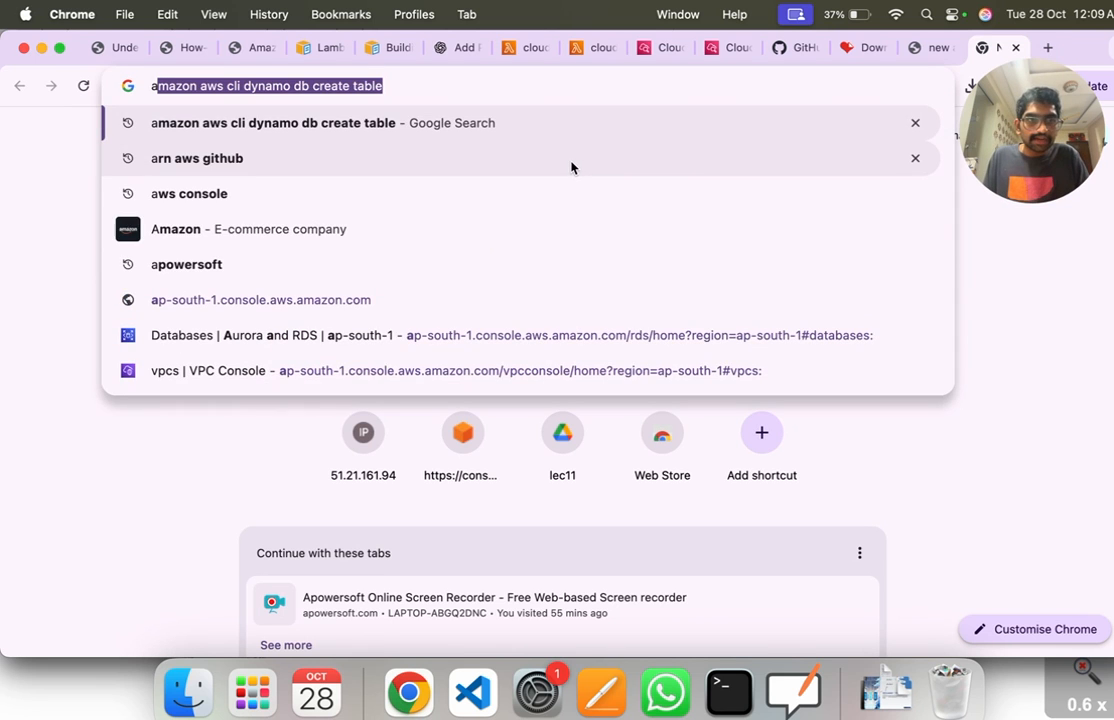
pyautogui.write('rn aws')
pyautogui.press('Return')
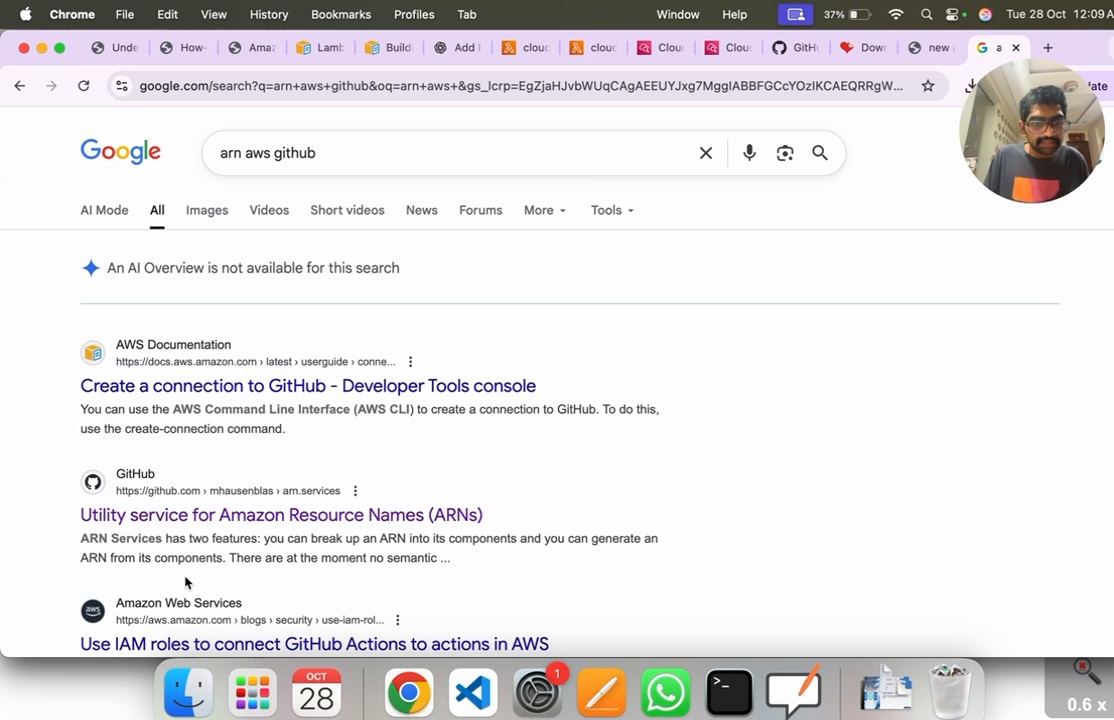
pyautogui.scroll(-1, 216, 546)
pyautogui.click(226, 512)
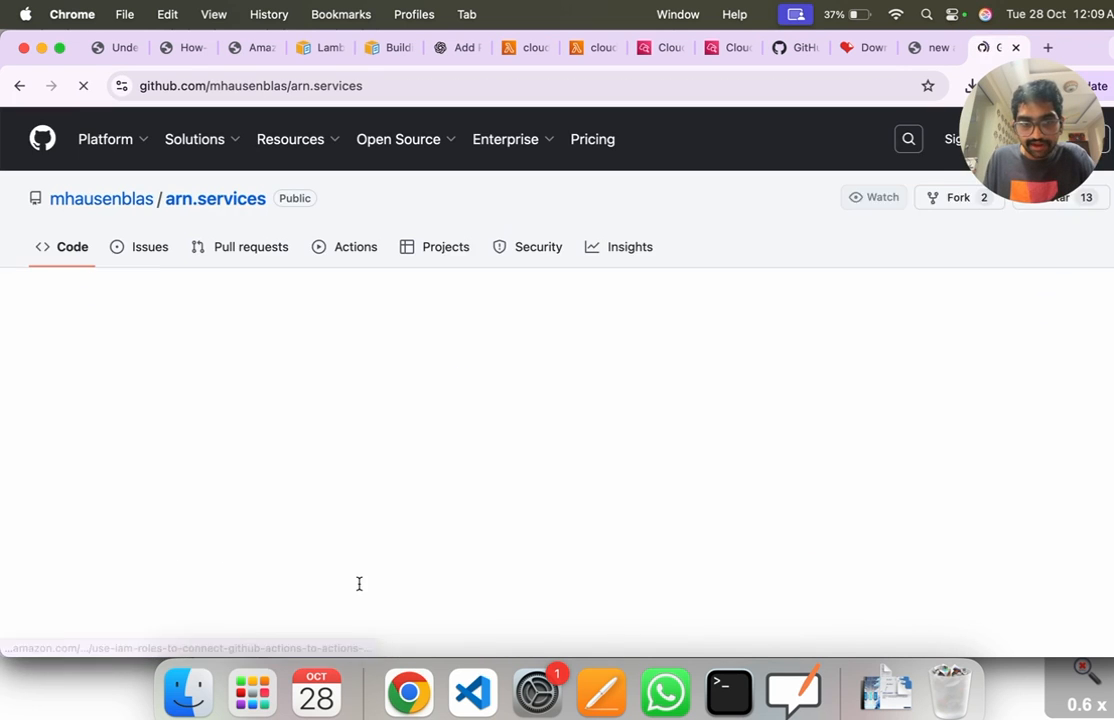
pyautogui.scroll(-10, 356, 597)
pyautogui.moveTo(151, 470); pyautogui.dragTo(553, 470)
pyautogui.scroll(-1, 450, 591)
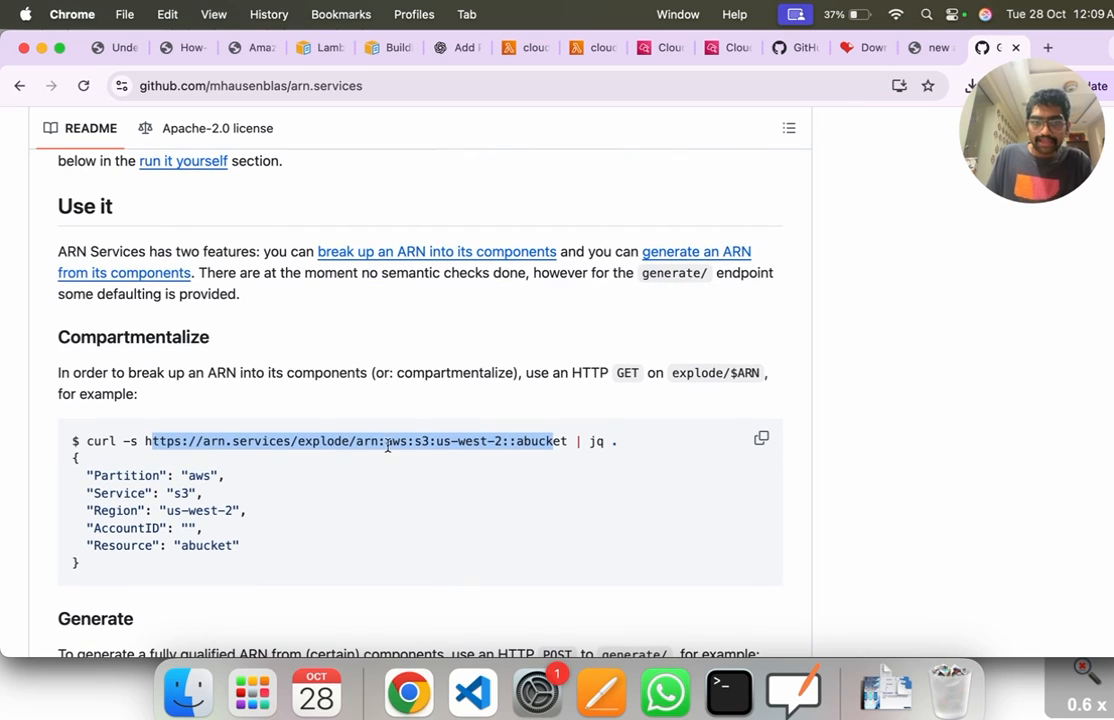
pyautogui.click(211, 453)
pyautogui.moveTo(147, 444); pyautogui.dragTo(574, 443)
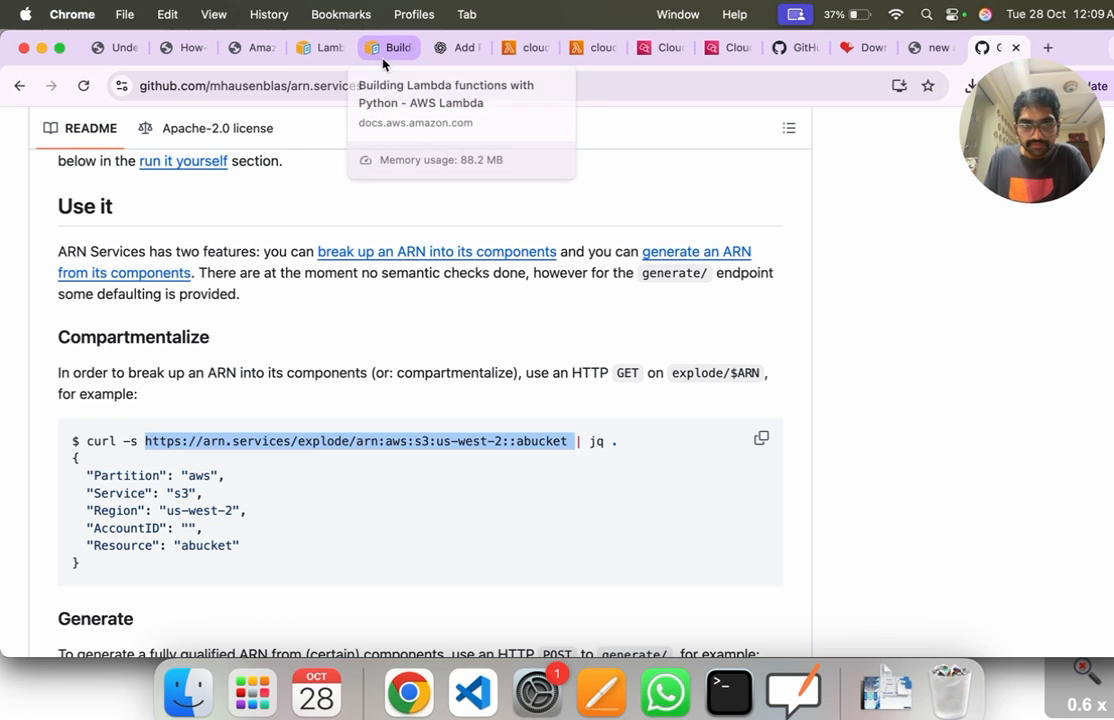
# Step: Return to the Lambda PDF, tick the example pandas ARN and go to the "Viewing Results in CloudWatch Logs" page
pyautogui.click(930, 47)
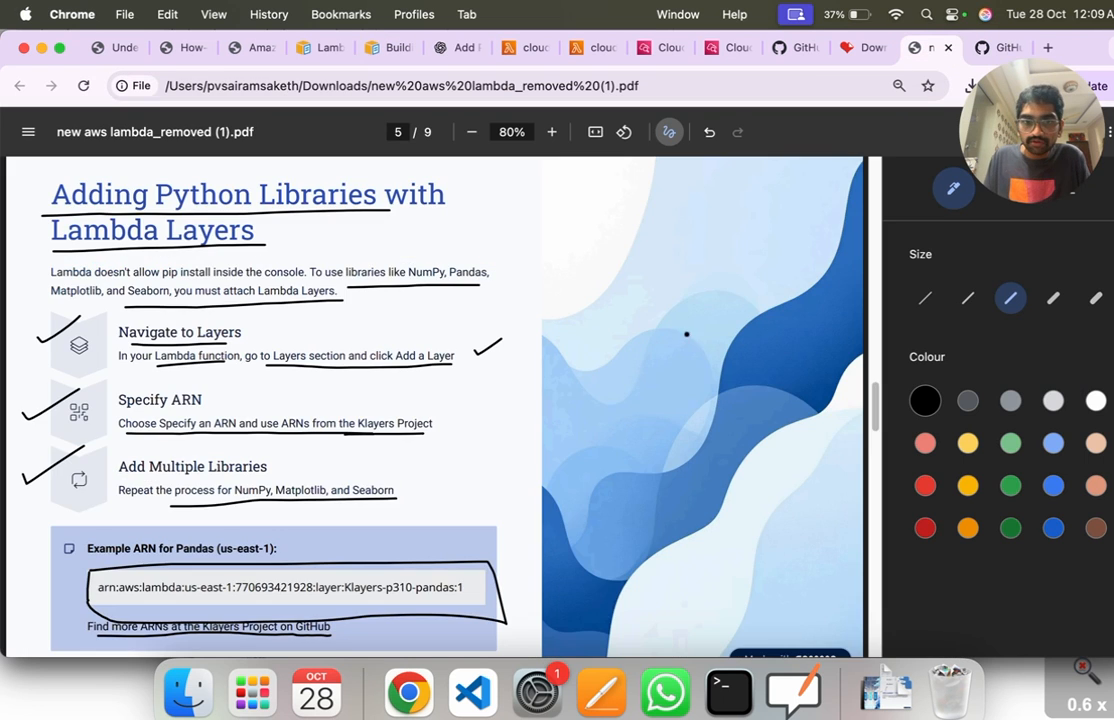
pyautogui.scroll(-3, 426, 406)
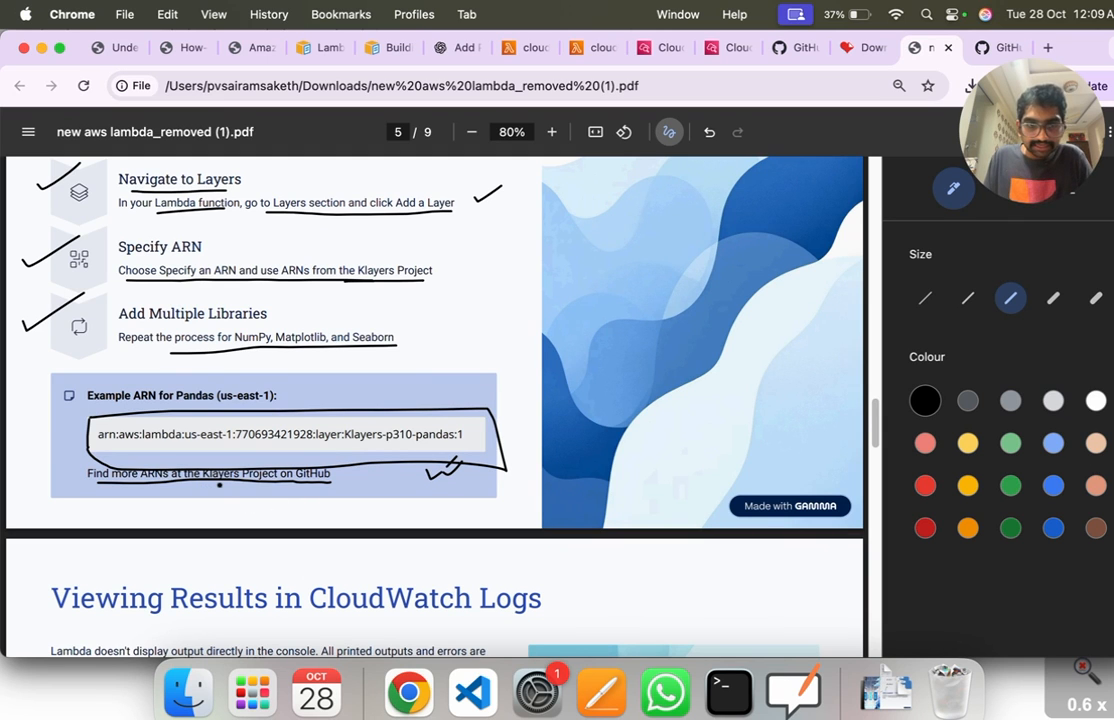
pyautogui.scroll(-5, 220, 480)
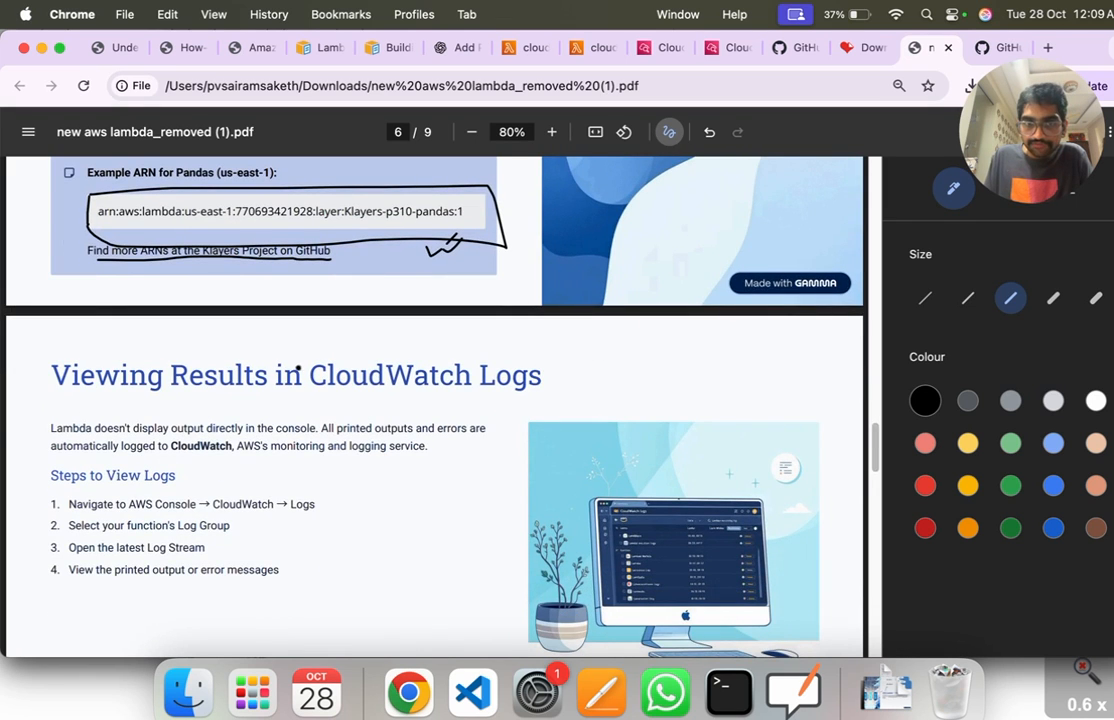
pyautogui.scroll(7, 298, 366)
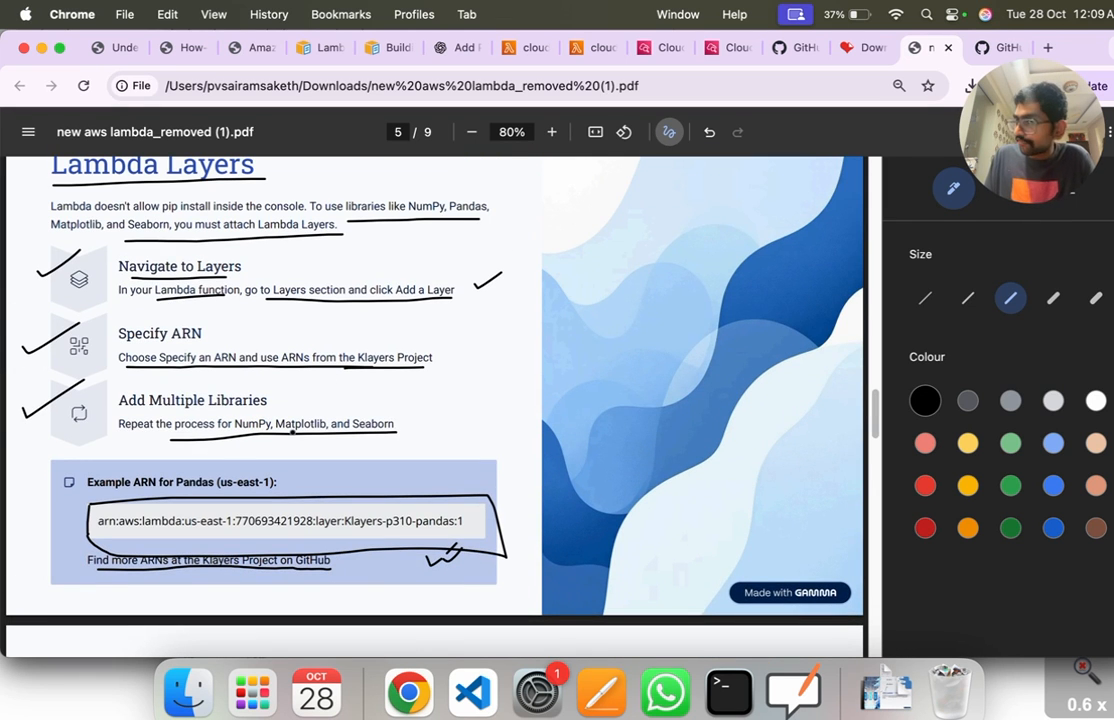
pyautogui.scroll(-7, 292, 432)
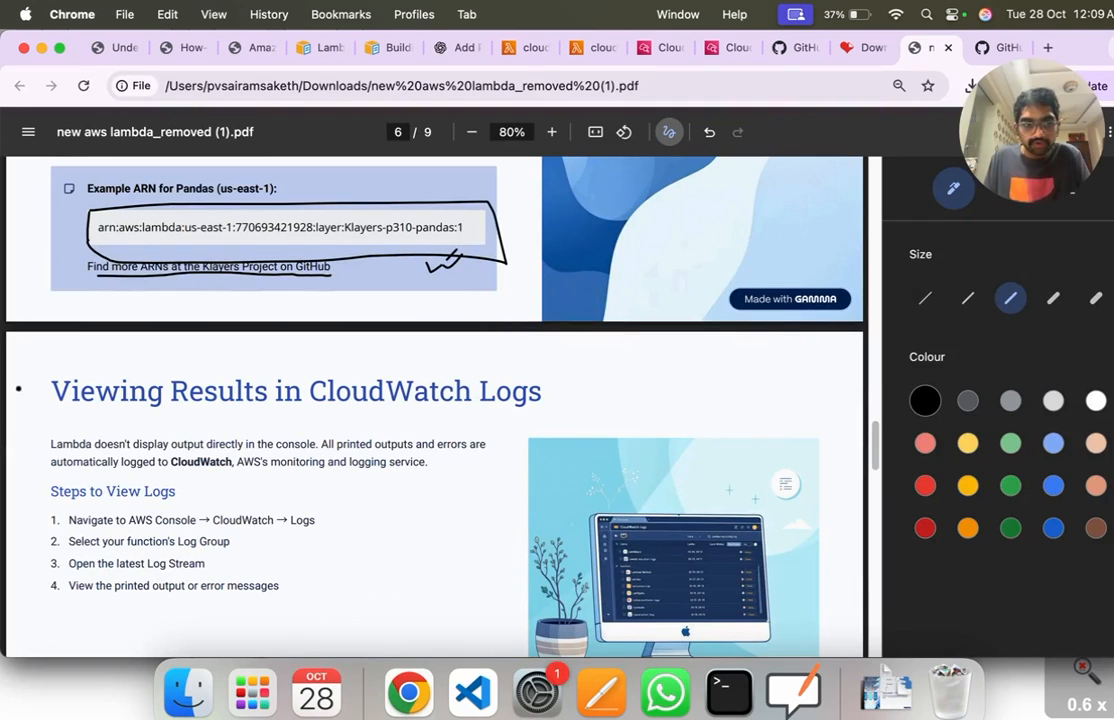
# Step: Tick the "Viewing Results in CloudWatch Logs" heading and the four steps to view logs, underlining "View the printed output or error messages"
pyautogui.moveTo(22, 396); pyautogui.dragTo(57, 383)
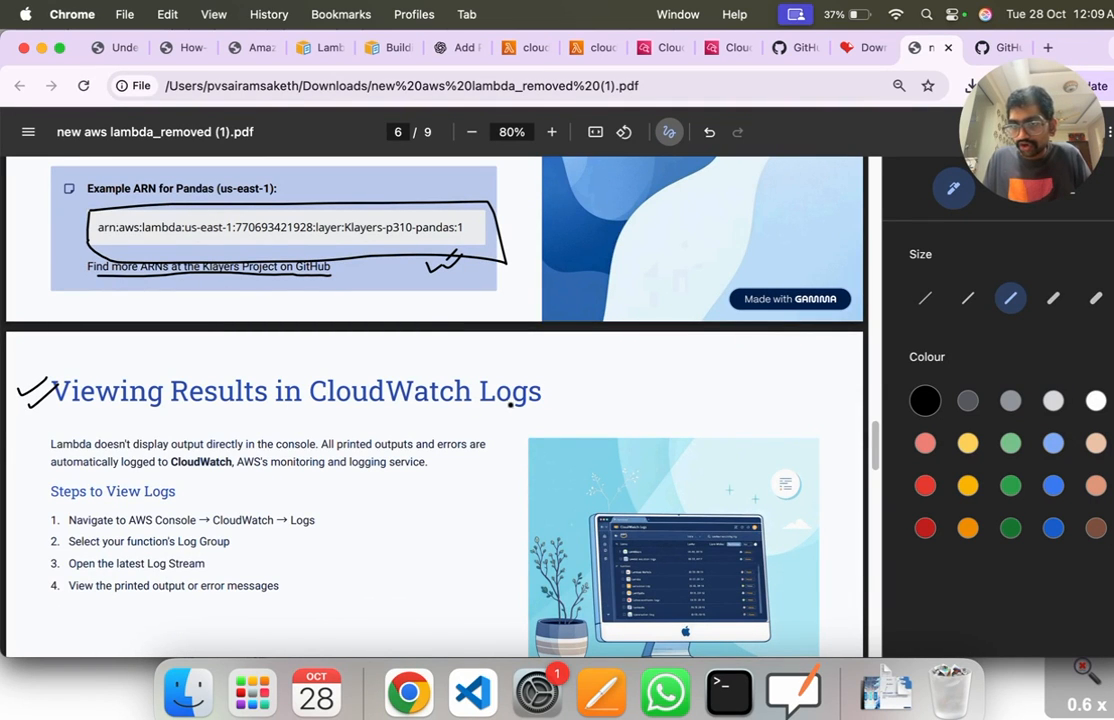
pyautogui.scroll(-2, 407, 478)
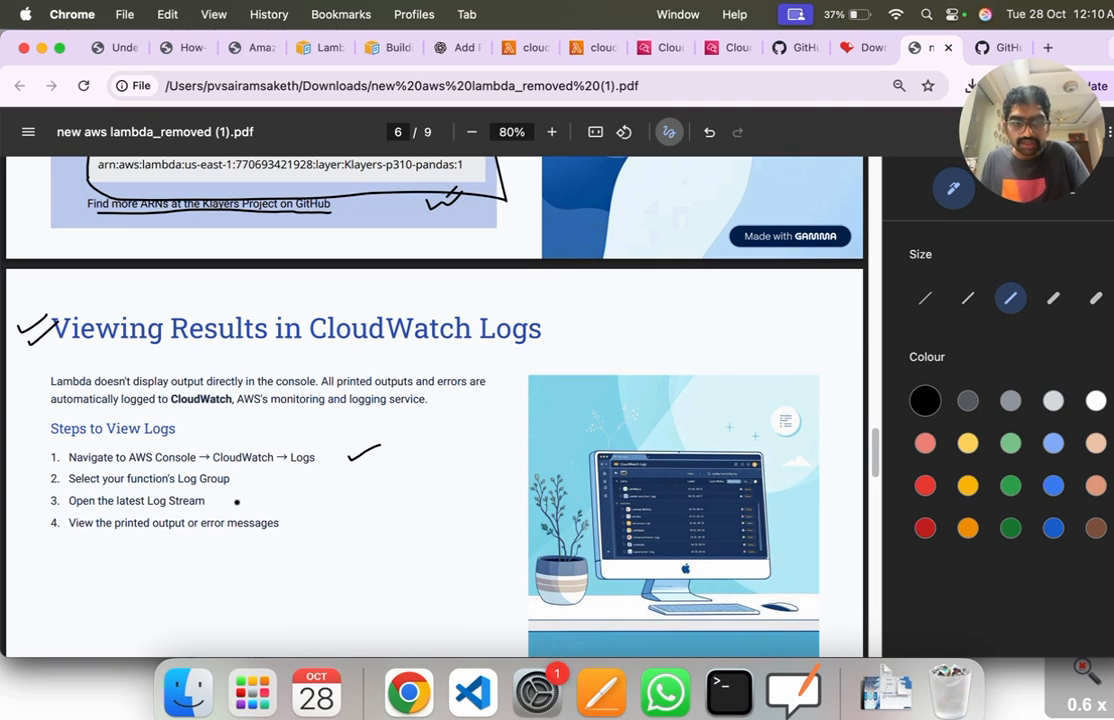
pyautogui.moveTo(243, 482)
pyautogui.mouseDown()
pyautogui.moveTo(278, 475)
pyautogui.moveTo(304, 490)
pyautogui.mouseUp()
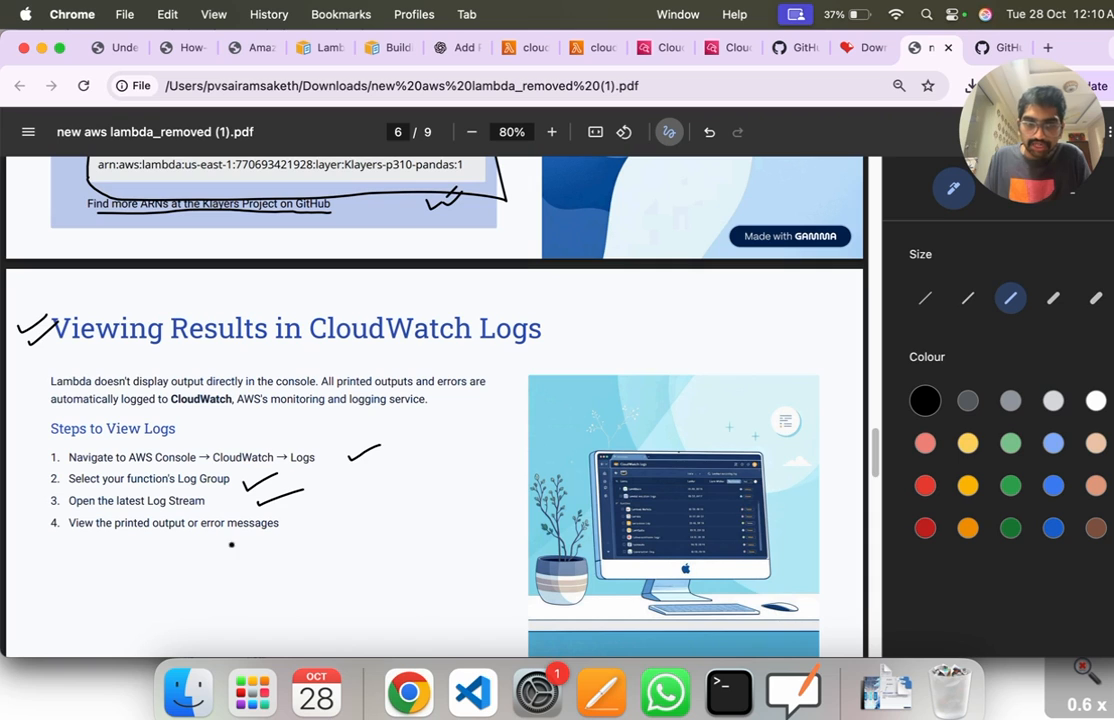
pyautogui.moveTo(78, 536); pyautogui.dragTo(268, 533)
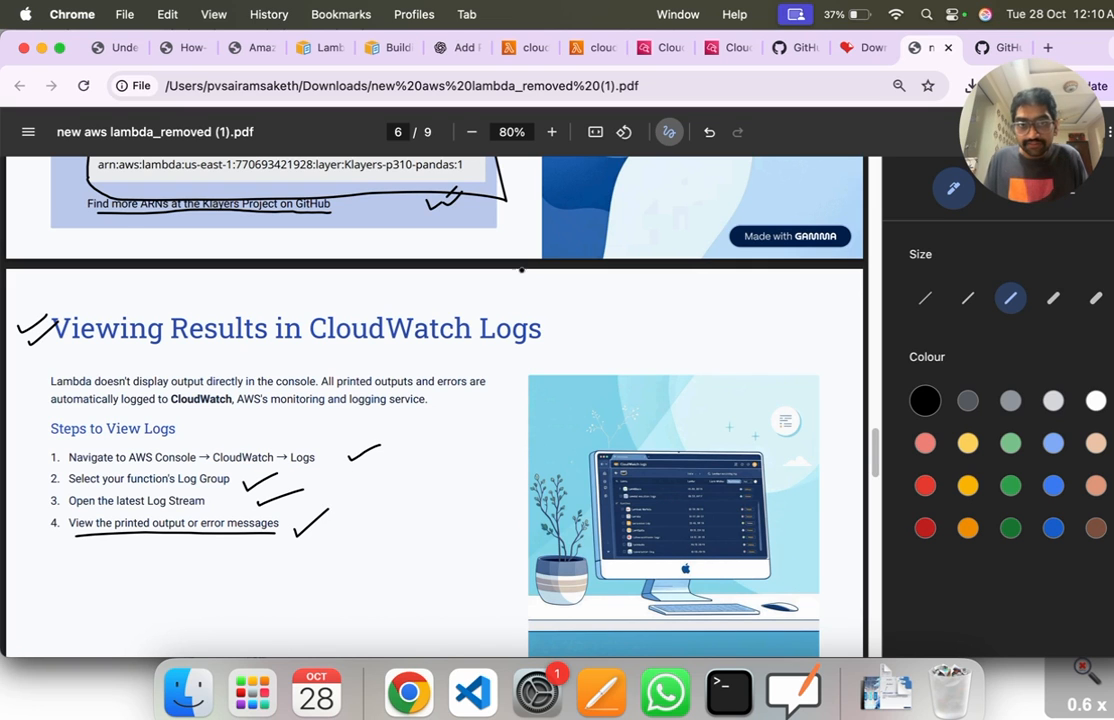
# Step: Switch to the CloudWatch log events of the cloudcoding function and review the printed DataFrame output
pyautogui.click(590, 47)
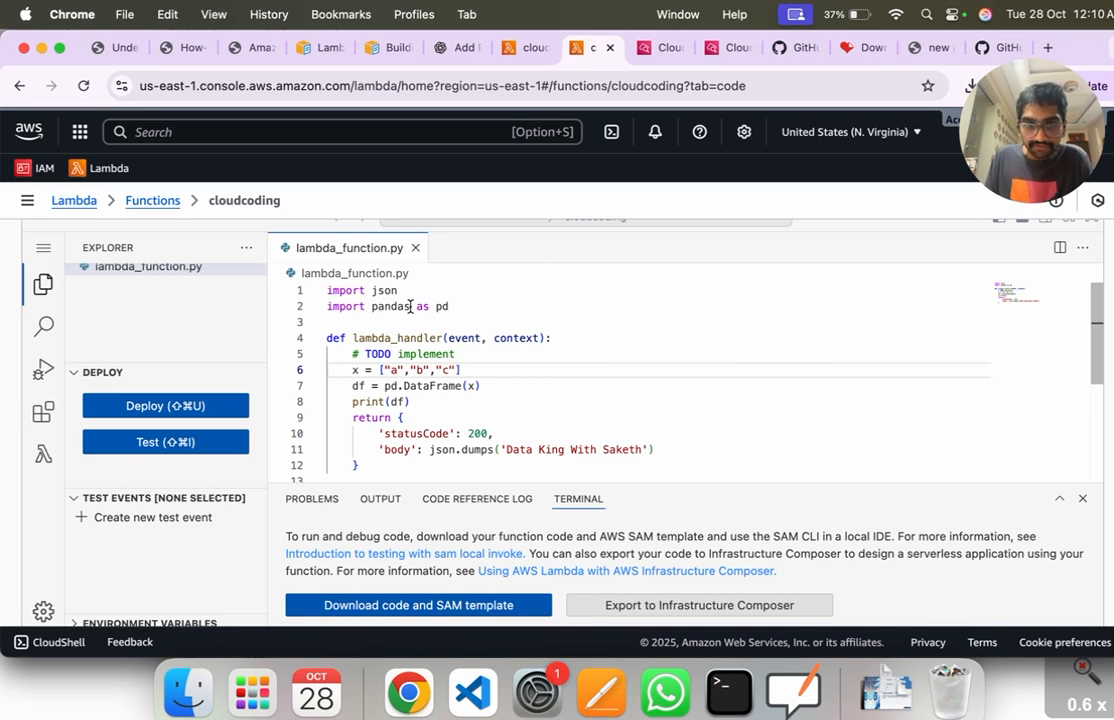
pyautogui.click(724, 47)
pyautogui.click(664, 47)
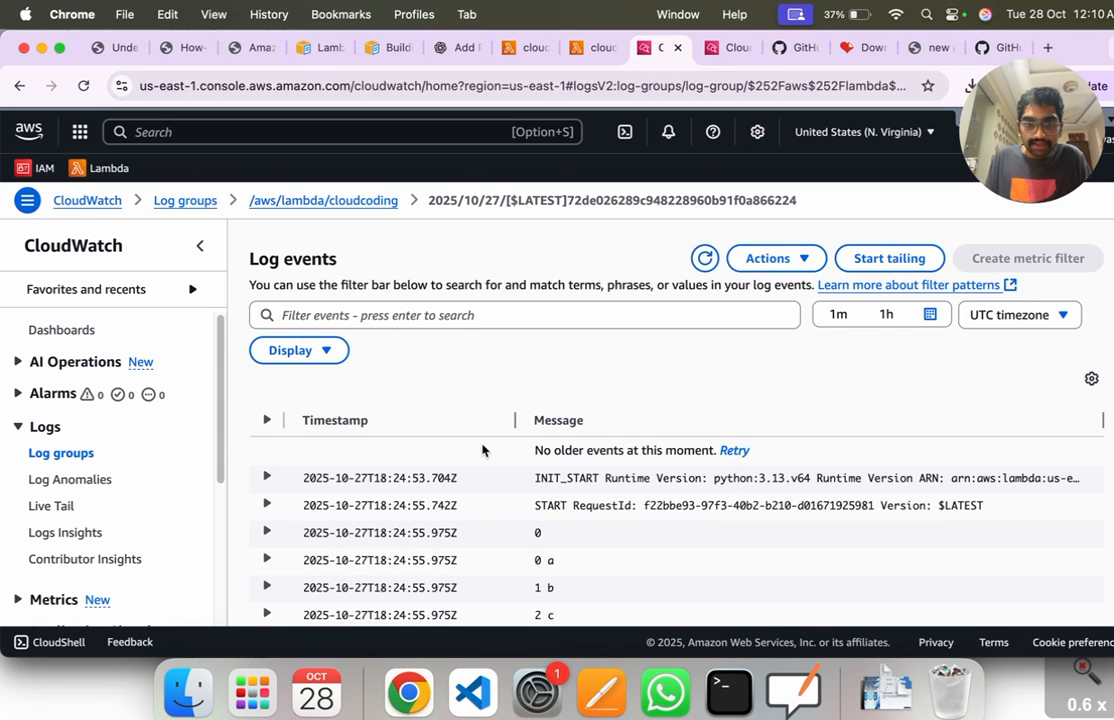
pyautogui.scroll(-2, 440, 480)
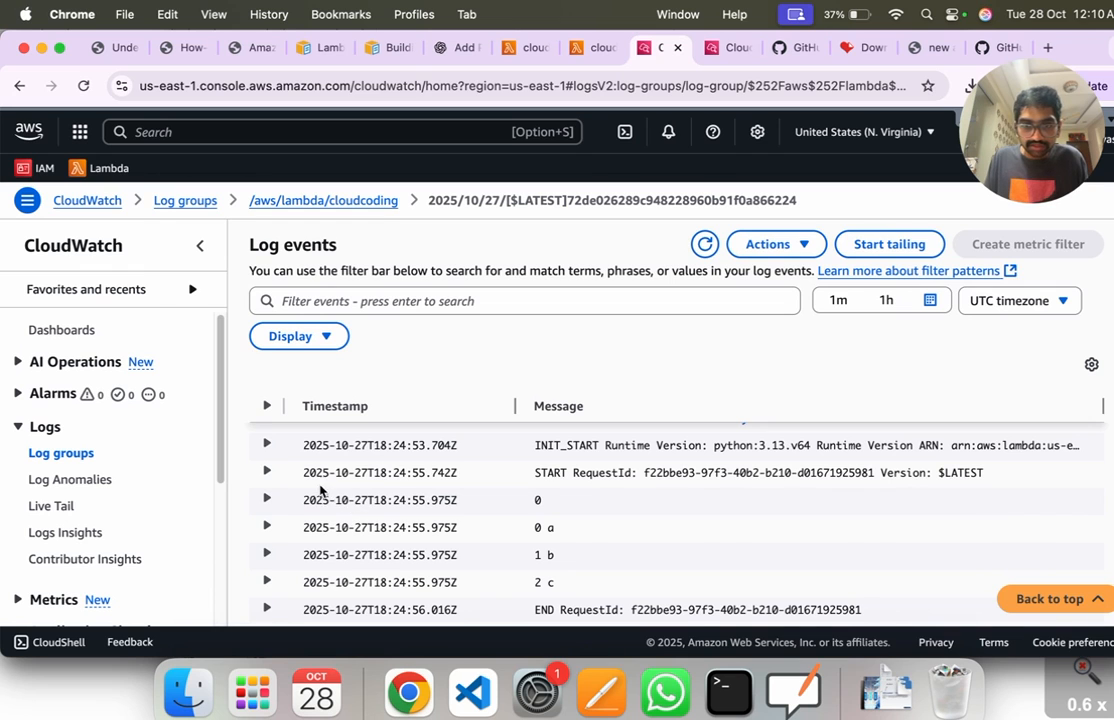
pyautogui.scroll(2, 305, 503)
pyautogui.scroll(-3, 311, 505)
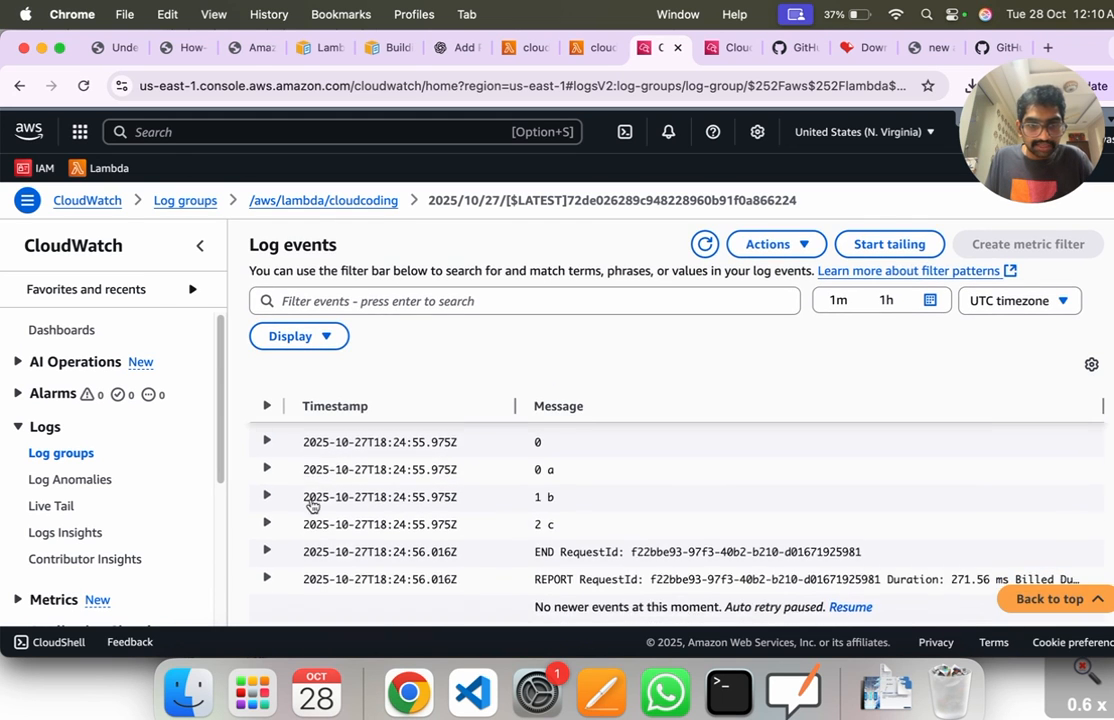
pyautogui.scroll(1, 320, 506)
pyautogui.scroll(-2, 330, 505)
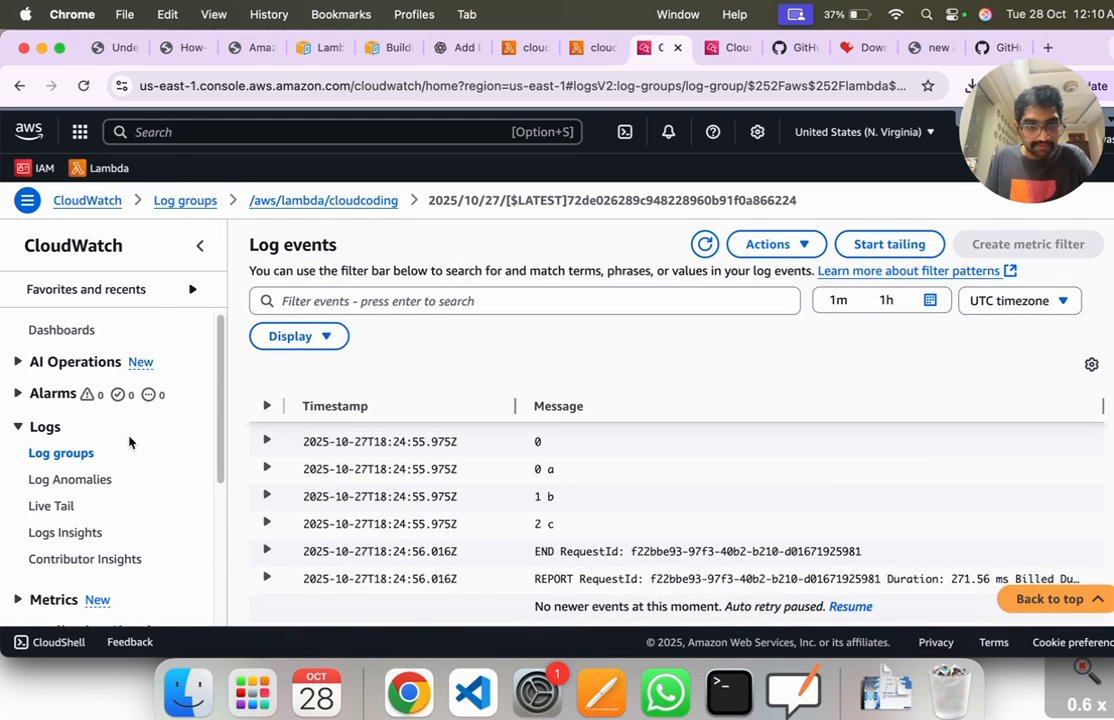
pyautogui.click(62, 454)
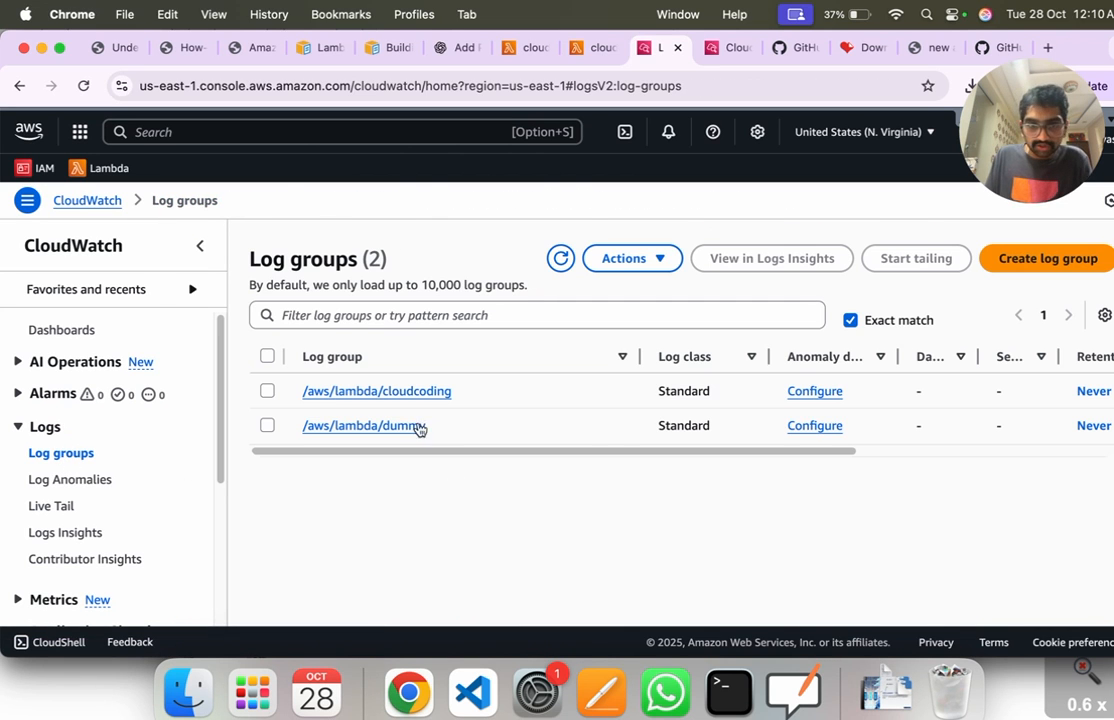
pyautogui.click(405, 392)
pyautogui.scroll(-1, 443, 479)
pyautogui.scroll(-5, 443, 479)
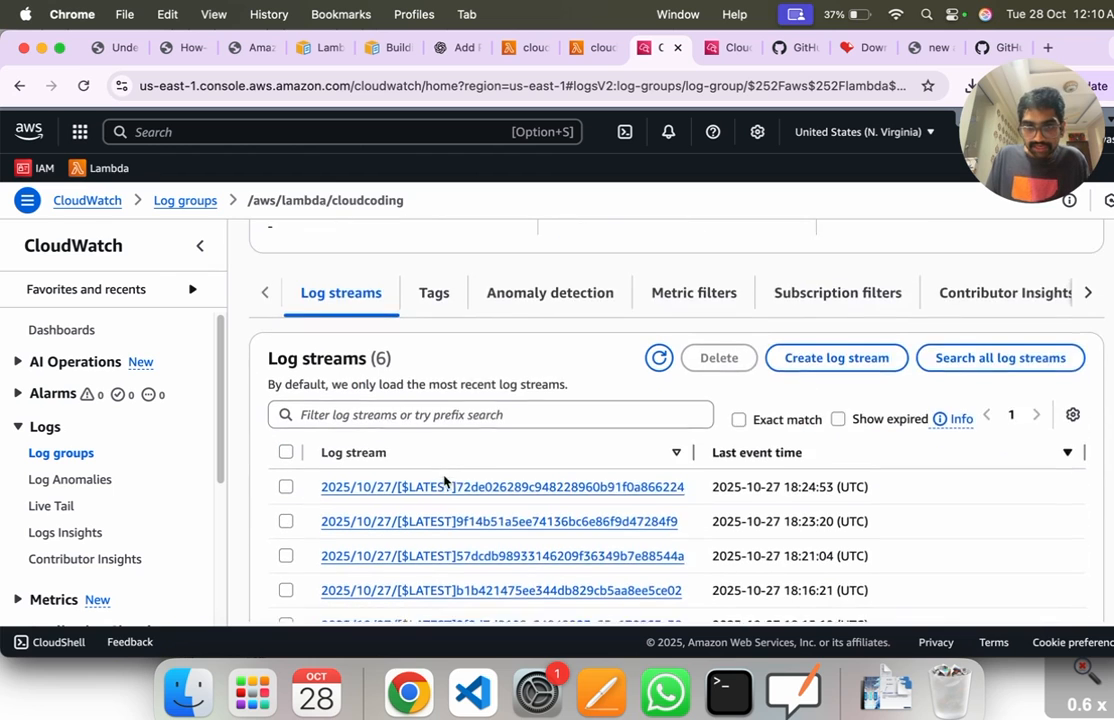
pyautogui.click(488, 481)
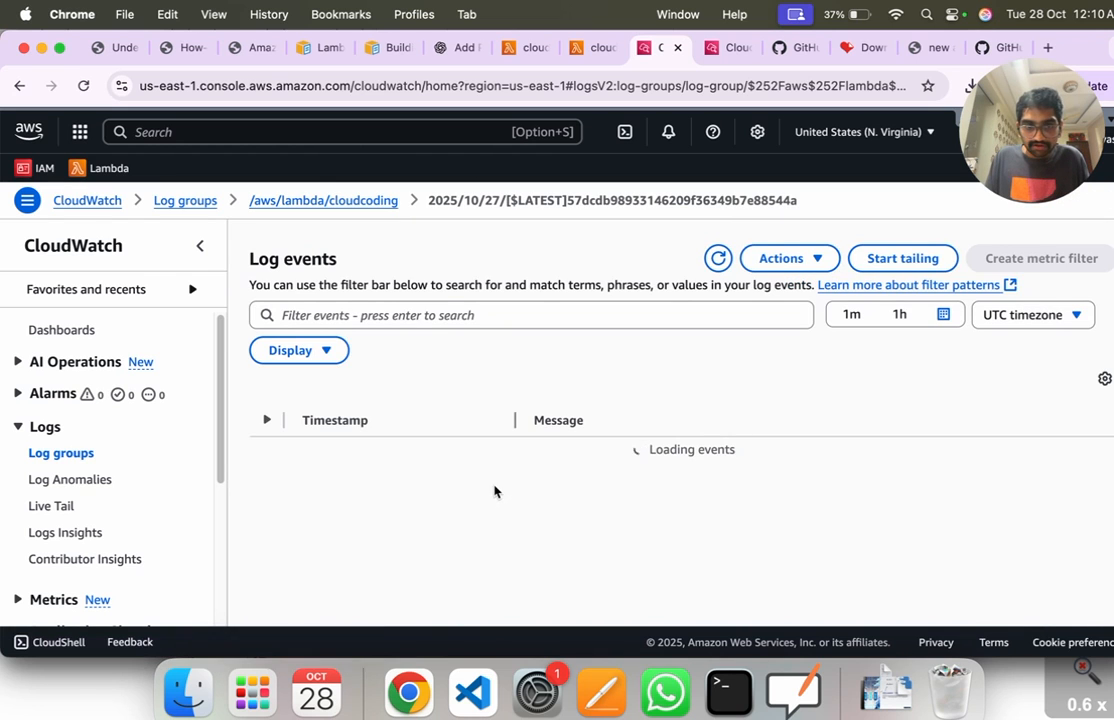
# Step: Expand the Runtime.ImportModuleError event and highlight its "No module named 'pandas'" message
pyautogui.moveTo(572, 469); pyautogui.dragTo(1062, 493)
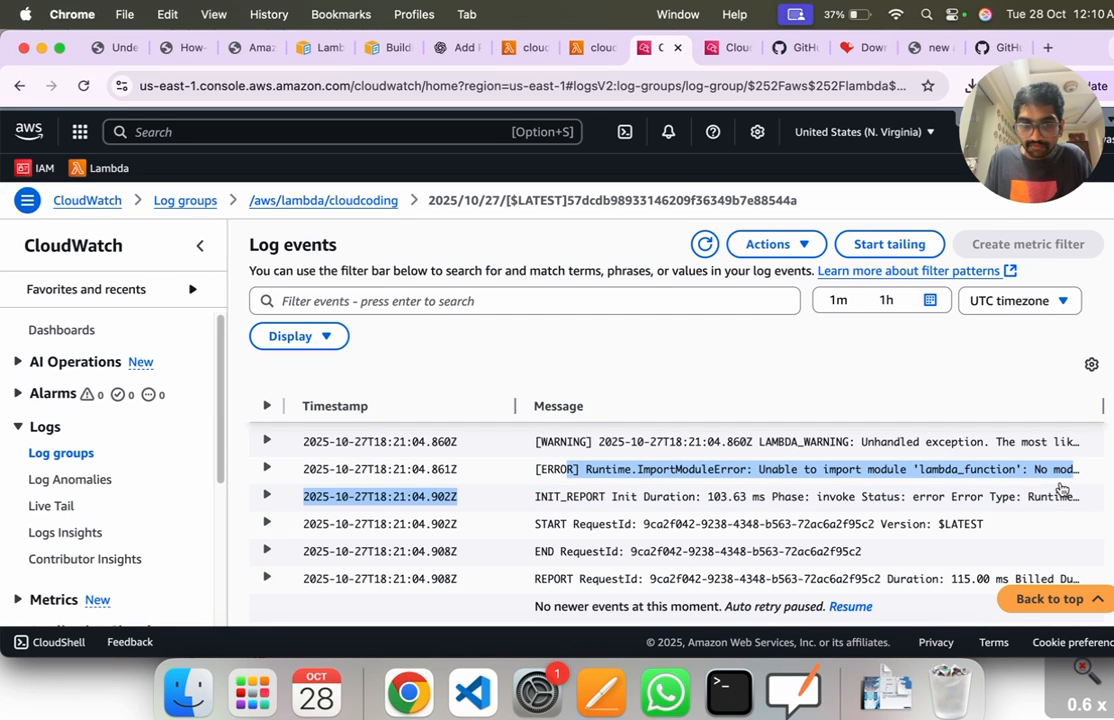
pyautogui.click(266, 469)
pyautogui.scroll(-1, 457, 485)
pyautogui.click(559, 484)
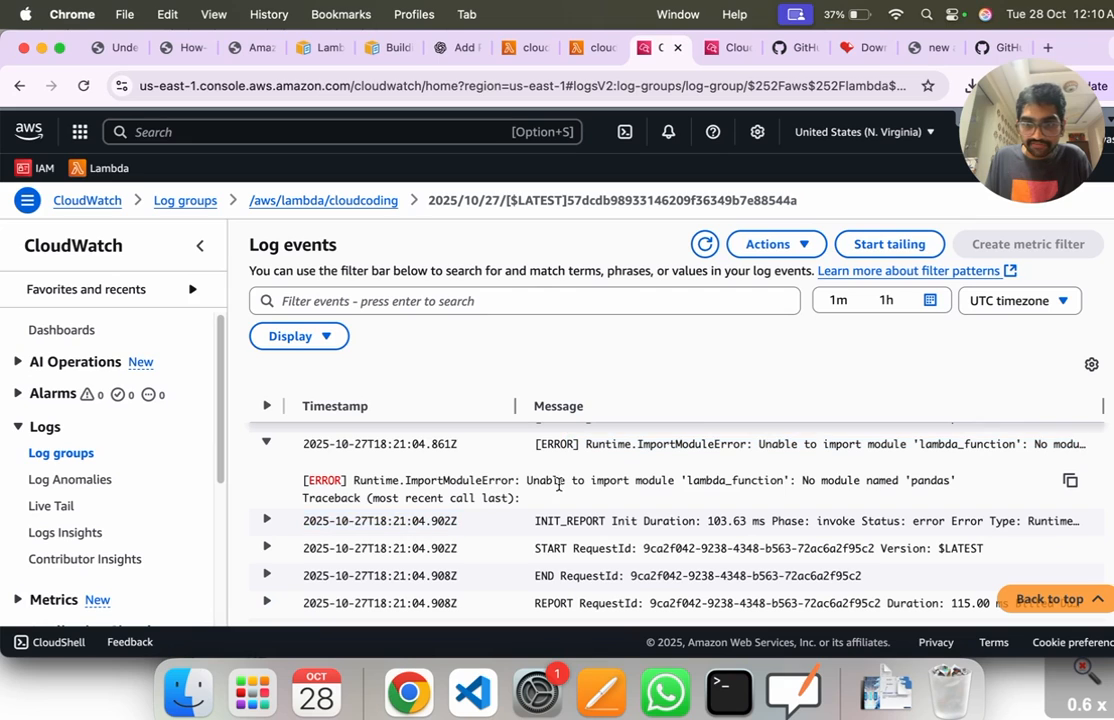
pyautogui.moveTo(646, 488); pyautogui.dragTo(948, 495)
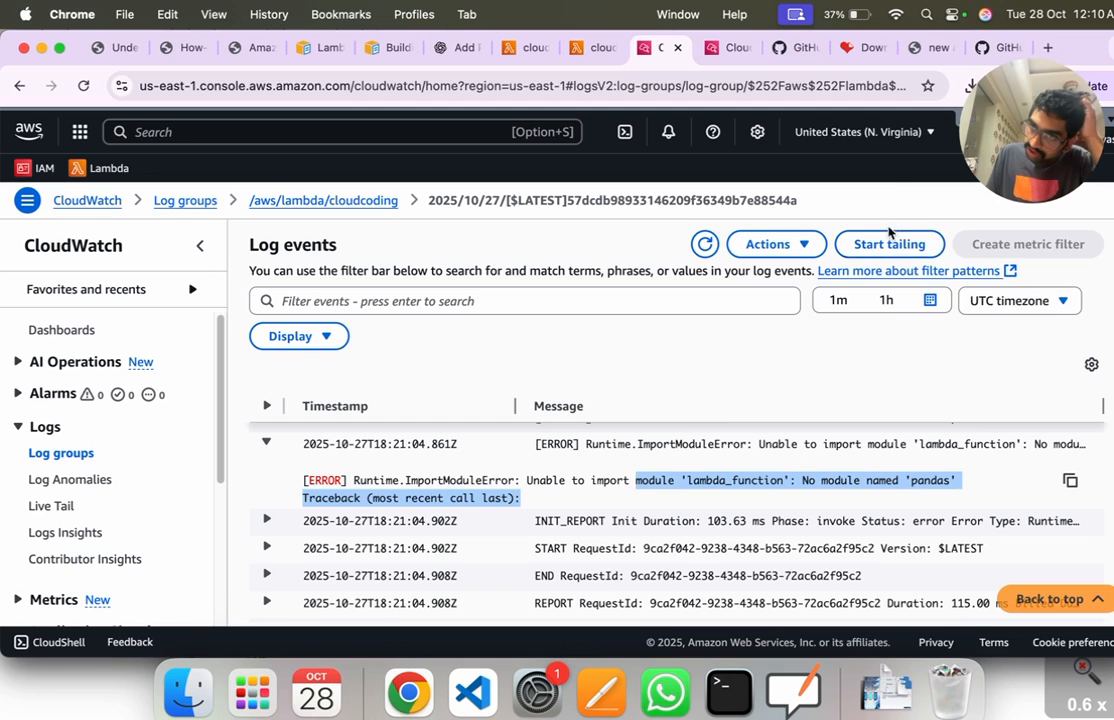
# Step: Return to the Lambda PDF and underline the sentence "CloudWatch provides comprehensive logging" at the end of the CloudWatch page
pyautogui.click(930, 47)
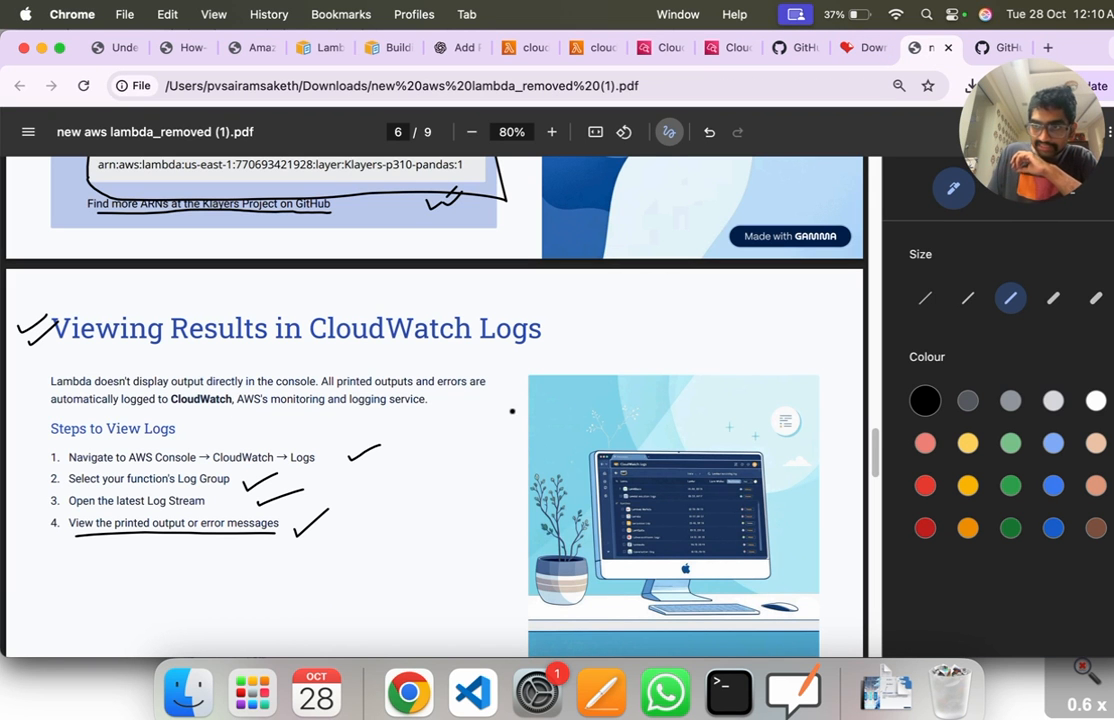
pyautogui.scroll(-5, 477, 458)
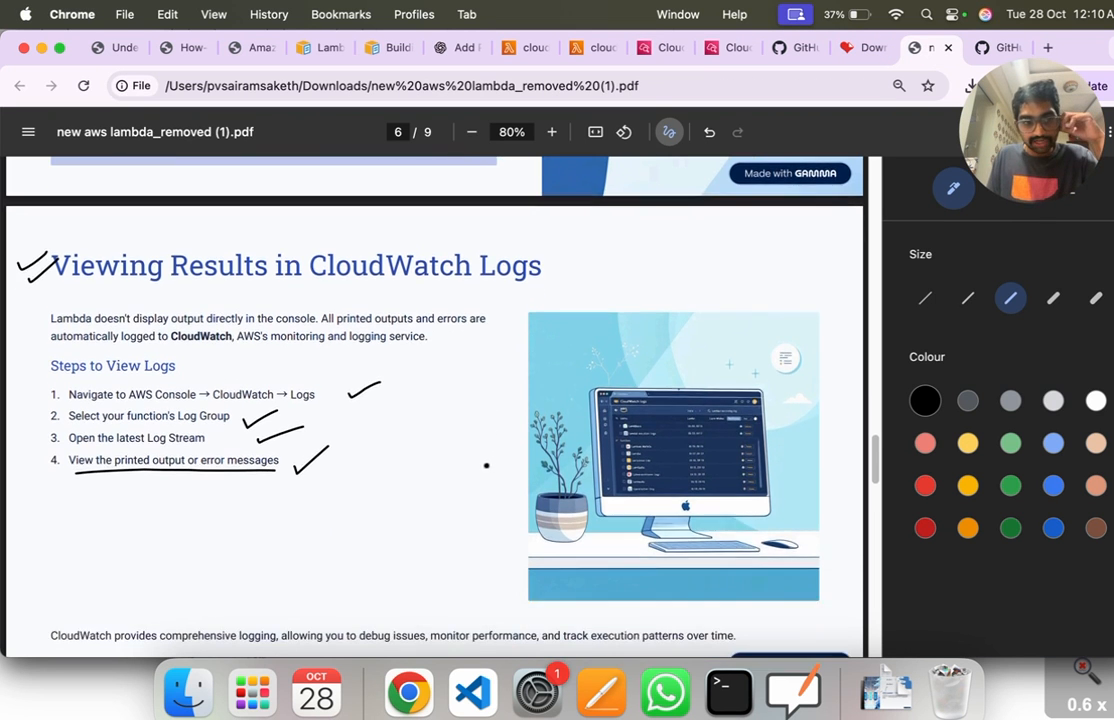
pyautogui.moveTo(54, 476); pyautogui.dragTo(725, 473)
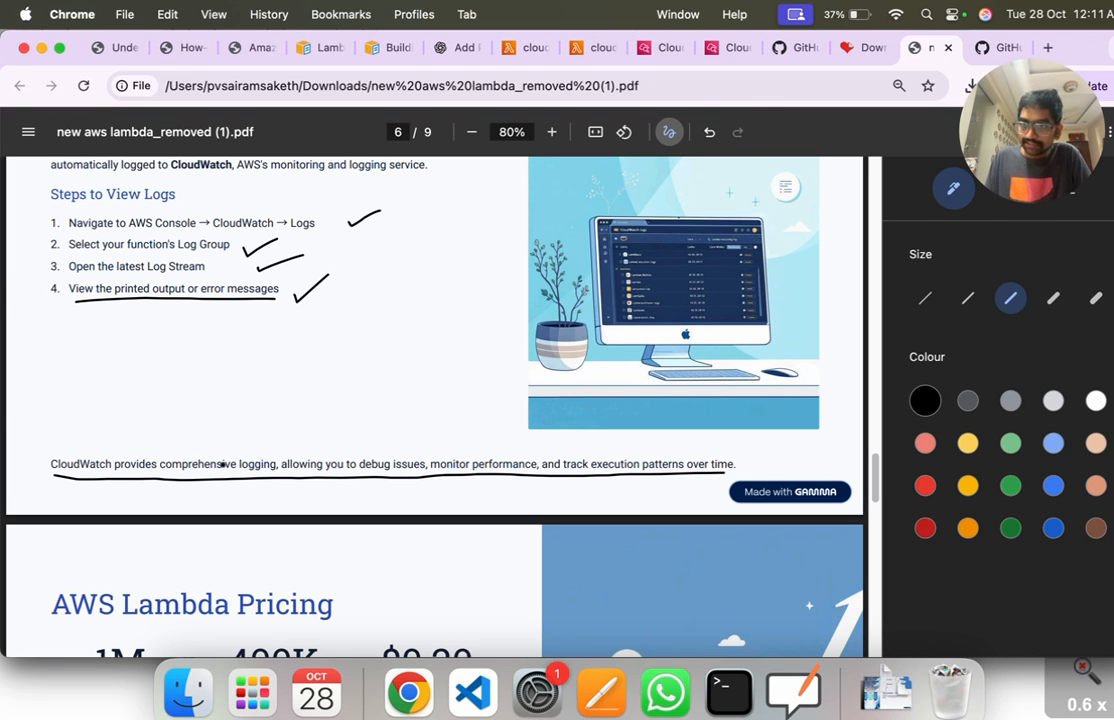
# Step: On the AWS Lambda Pricing page, underline the heading, tick and circle 1M, circle 400K and underline $0.20
pyautogui.scroll(-5, 170, 464)
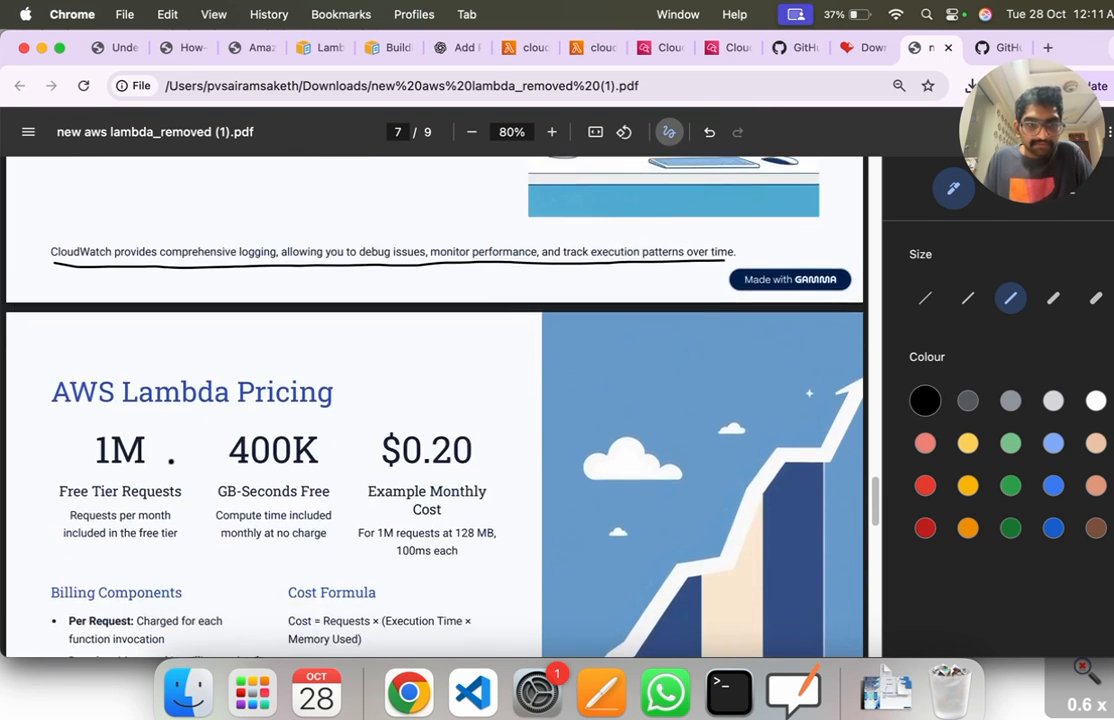
pyautogui.moveTo(53, 381); pyautogui.dragTo(325, 370)
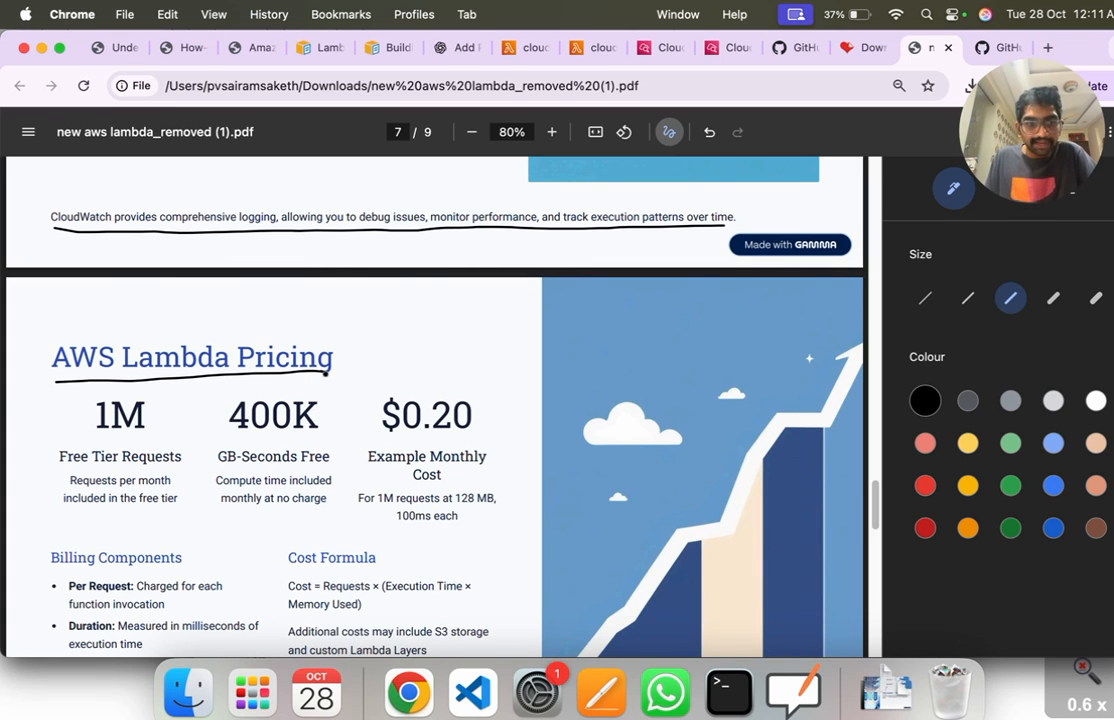
pyautogui.moveTo(142, 396)
pyautogui.mouseDown()
pyautogui.moveTo(96, 394)
pyautogui.moveTo(91, 421)
pyautogui.moveTo(115, 430)
pyautogui.moveTo(130, 400)
pyautogui.moveTo(82, 399)
pyautogui.mouseUp()
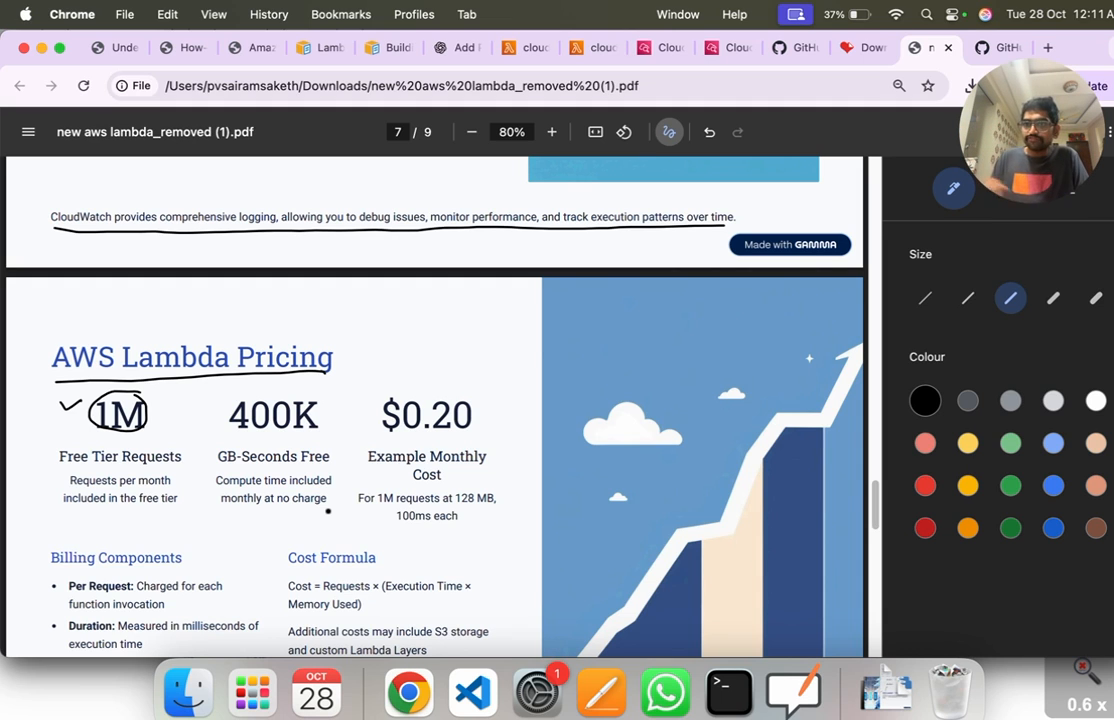
pyautogui.moveTo(228, 432)
pyautogui.mouseDown()
pyautogui.moveTo(346, 424)
pyautogui.moveTo(287, 392)
pyautogui.moveTo(222, 410)
pyautogui.moveTo(236, 437)
pyautogui.mouseUp()
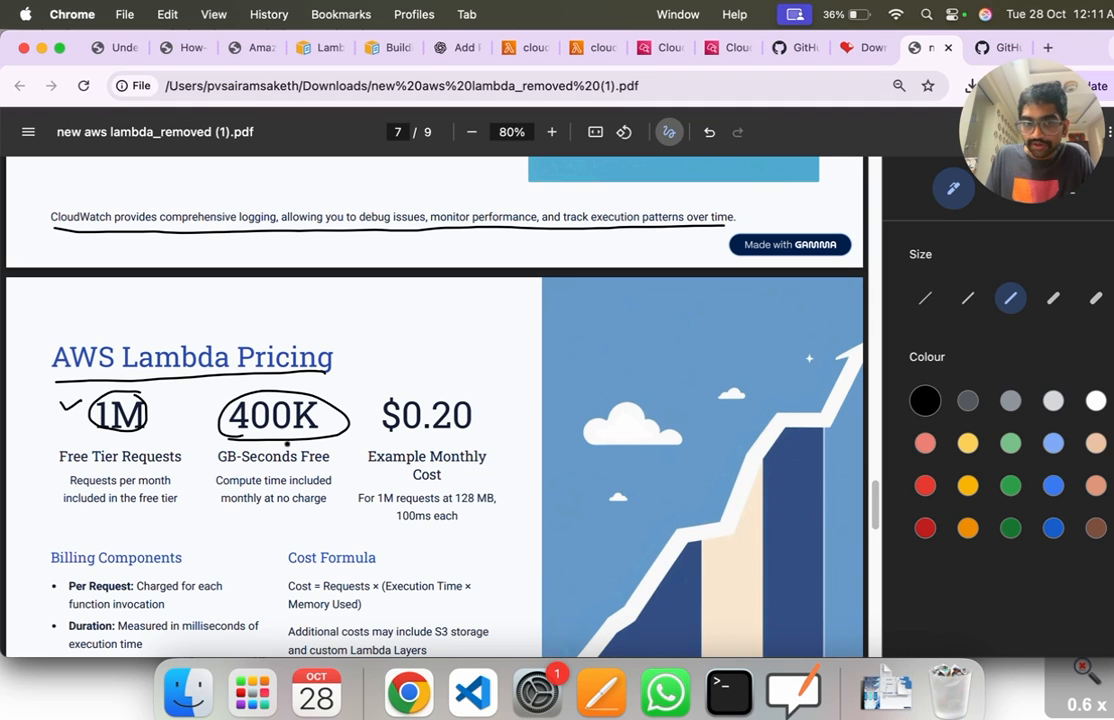
pyautogui.moveTo(381, 440); pyautogui.dragTo(464, 438)
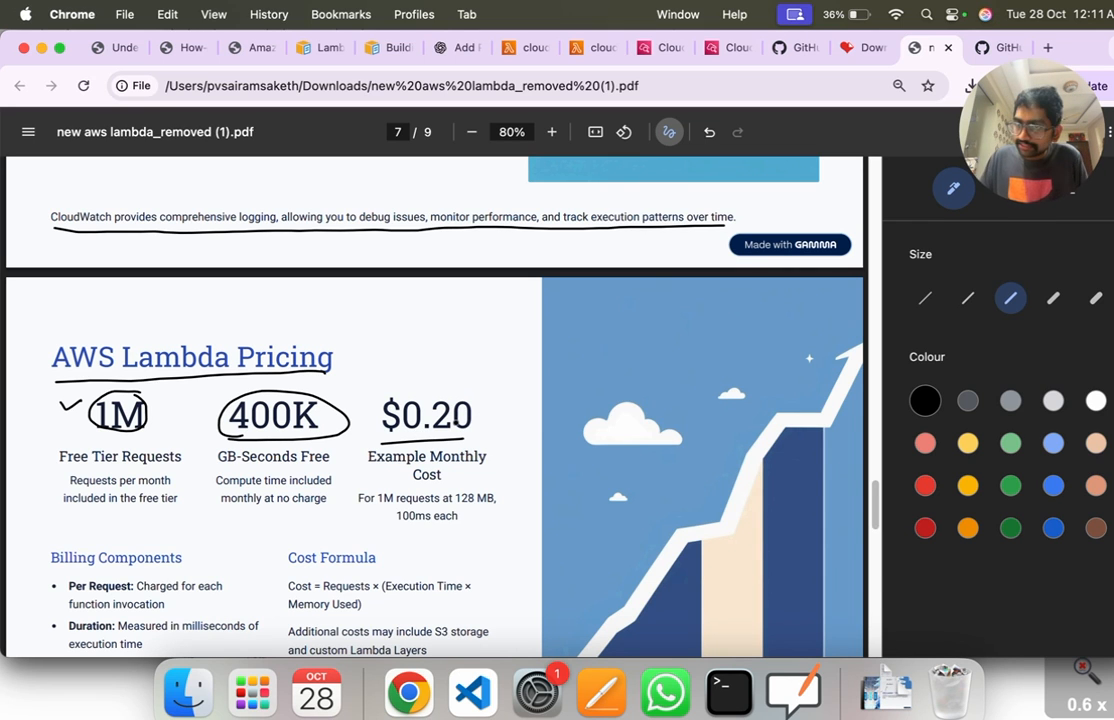
# Step: Underline the Billing Components heading, Per Request and Duration, tick Memory, and underline its 128 MB and 10 GB limits
pyautogui.scroll(-5, 448, 428)
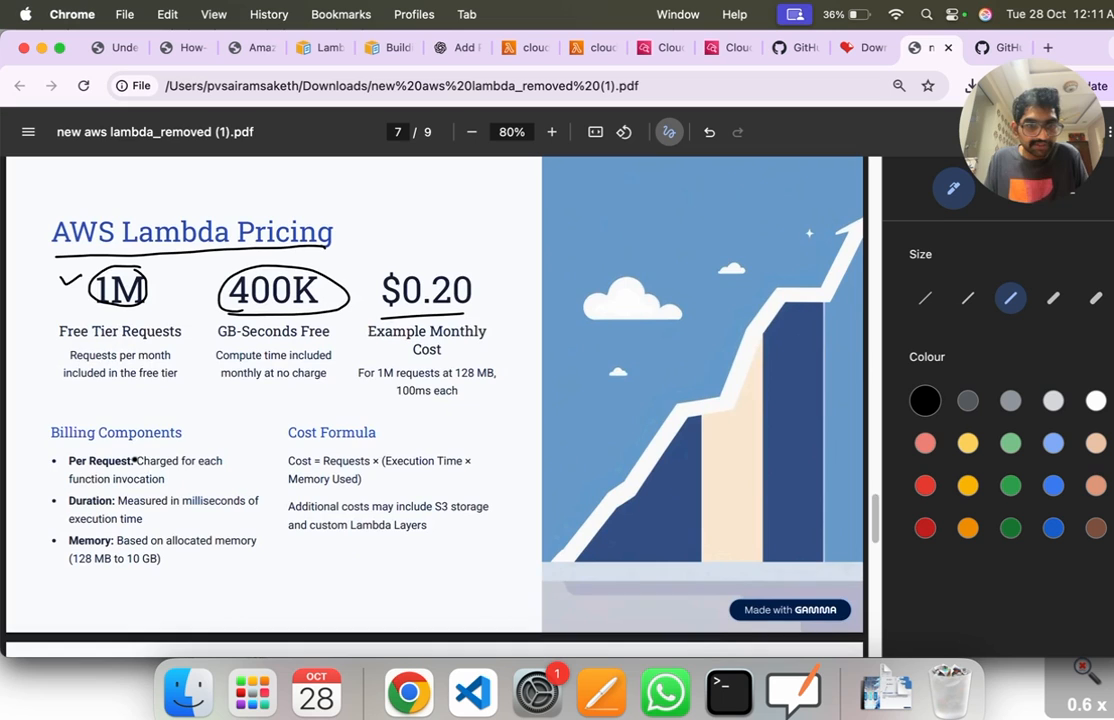
pyautogui.moveTo(57, 421); pyautogui.dragTo(158, 419)
pyautogui.moveTo(68, 436); pyautogui.dragTo(130, 436)
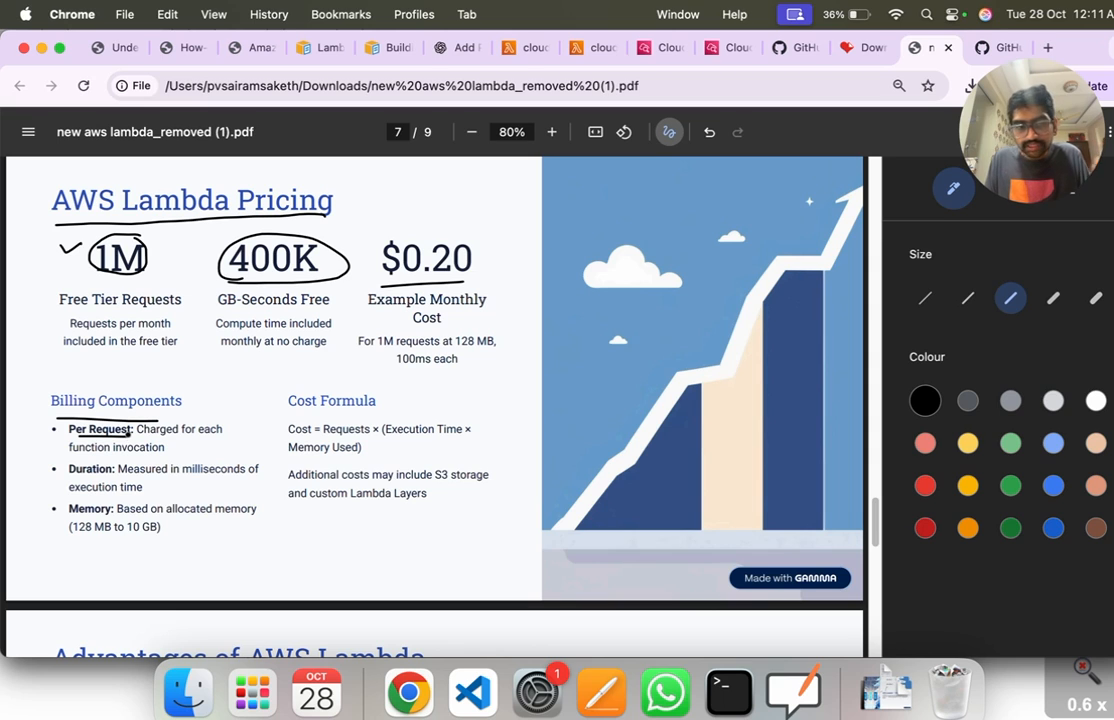
pyautogui.moveTo(70, 477); pyautogui.dragTo(114, 474)
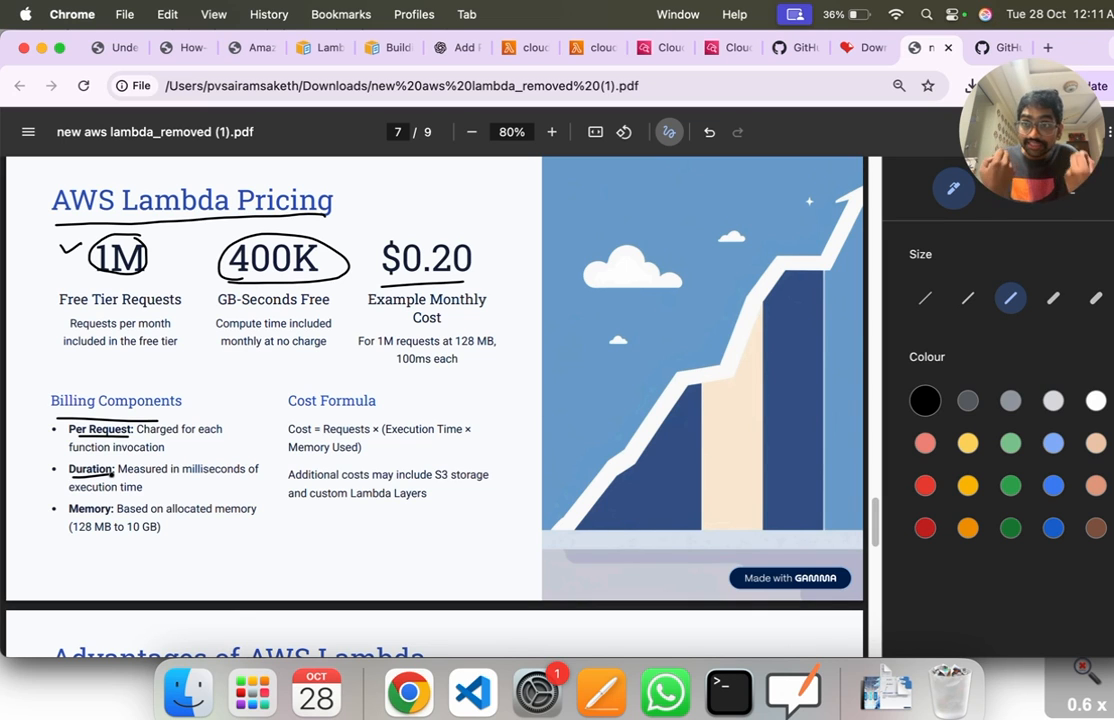
pyautogui.moveTo(51, 511)
pyautogui.mouseDown()
pyautogui.moveTo(77, 498)
pyautogui.moveTo(106, 537)
pyautogui.moveTo(156, 538)
pyautogui.mouseUp()
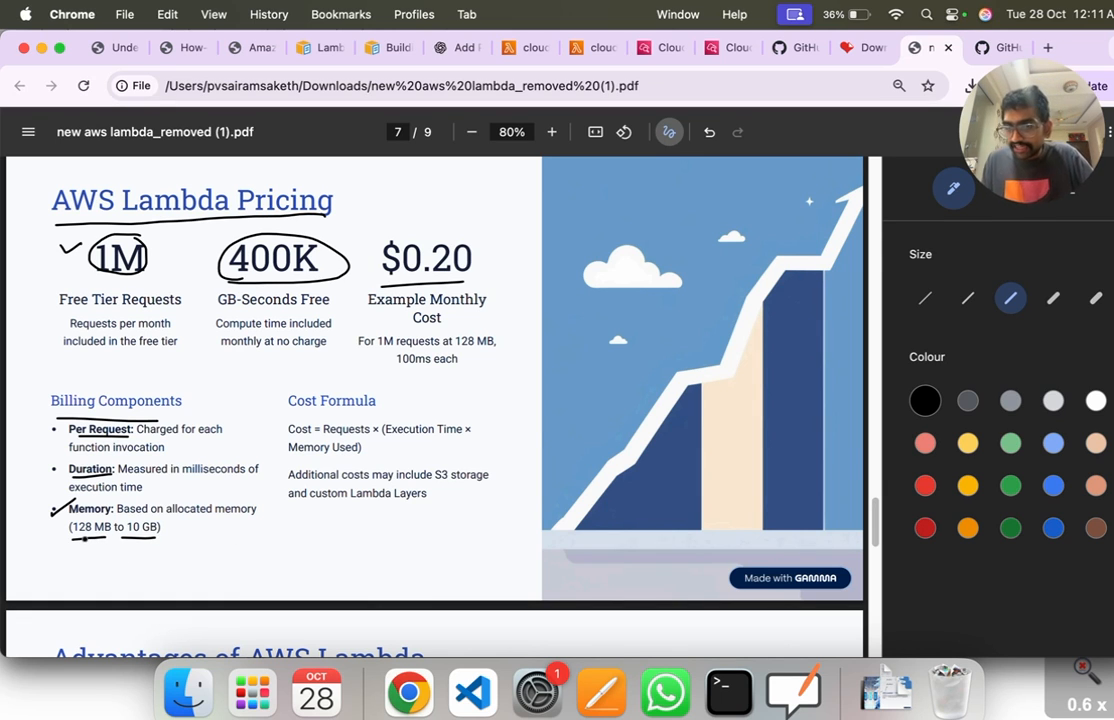
# Step: Under Cost Formula, underline and tick the additional S3 storage and custom Lambda Layers costs, and draw a box around the formula
pyautogui.scroll(-3, 85, 537)
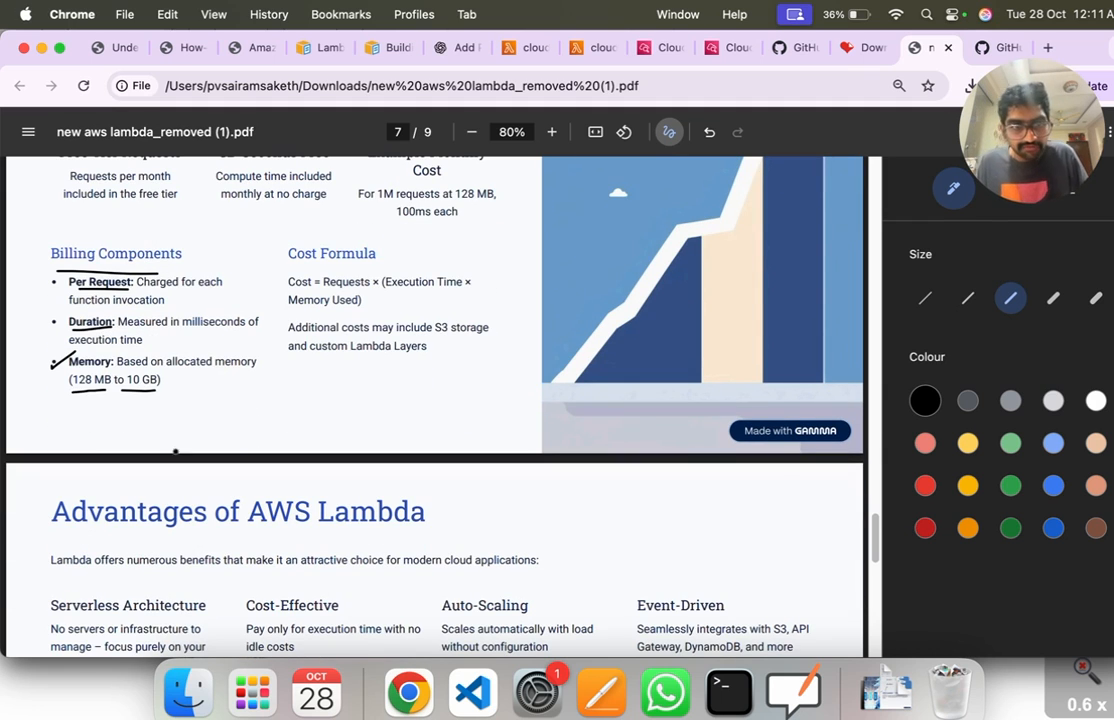
pyautogui.moveTo(300, 336); pyautogui.dragTo(461, 325)
pyautogui.moveTo(323, 358); pyautogui.dragTo(461, 342)
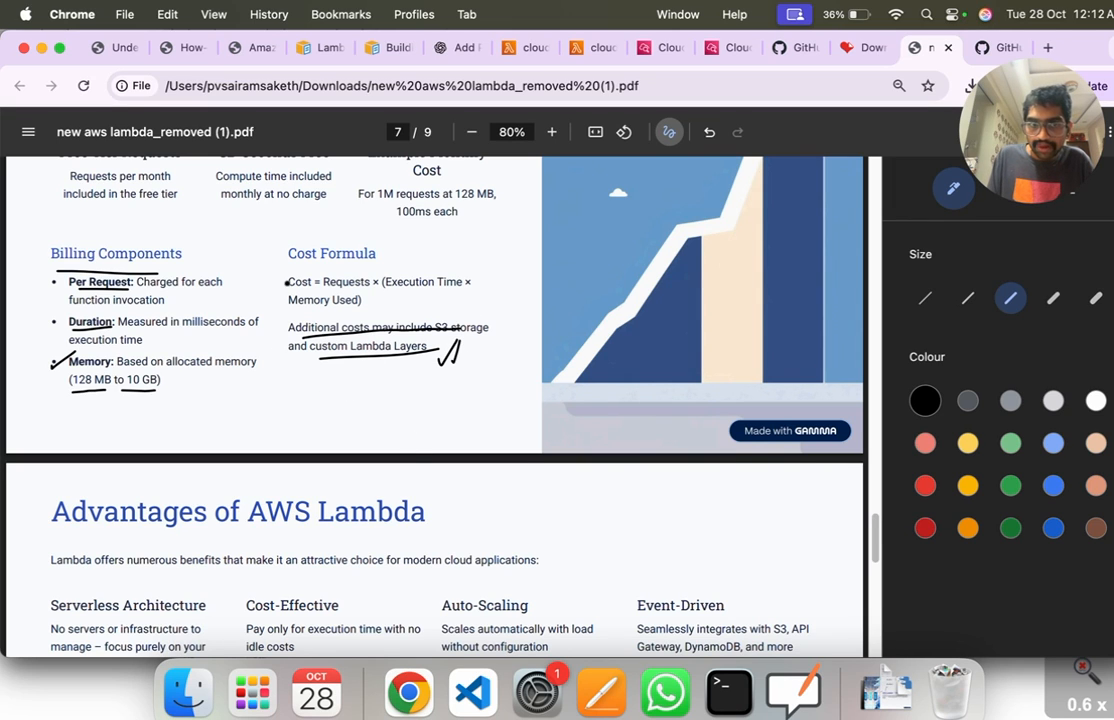
pyautogui.moveTo(283, 272)
pyautogui.mouseDown()
pyautogui.moveTo(283, 312)
pyautogui.moveTo(385, 306)
pyautogui.moveTo(492, 272)
pyautogui.moveTo(288, 282)
pyautogui.mouseUp()
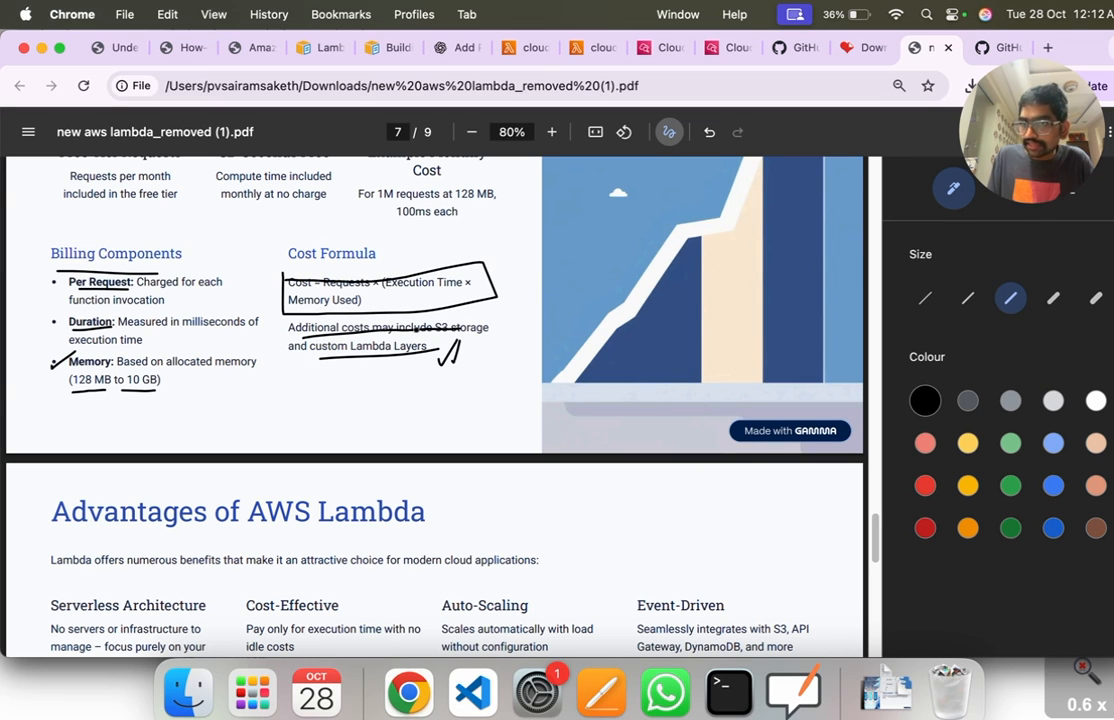
# Step: Underline the "Advantages of AWS Lambda" heading and tick Serverless Architecture, Cost-Effective, Auto-Scaling and Event-Driven
pyautogui.scroll(-5, 559, 315)
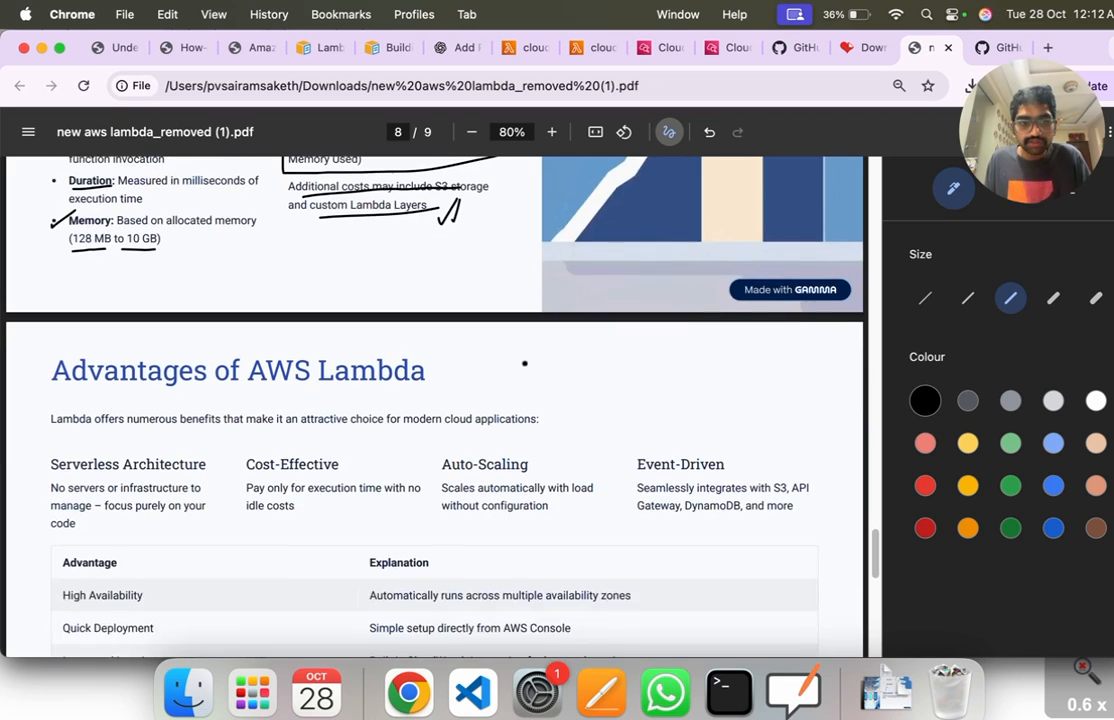
pyautogui.moveTo(52, 336); pyautogui.dragTo(426, 318)
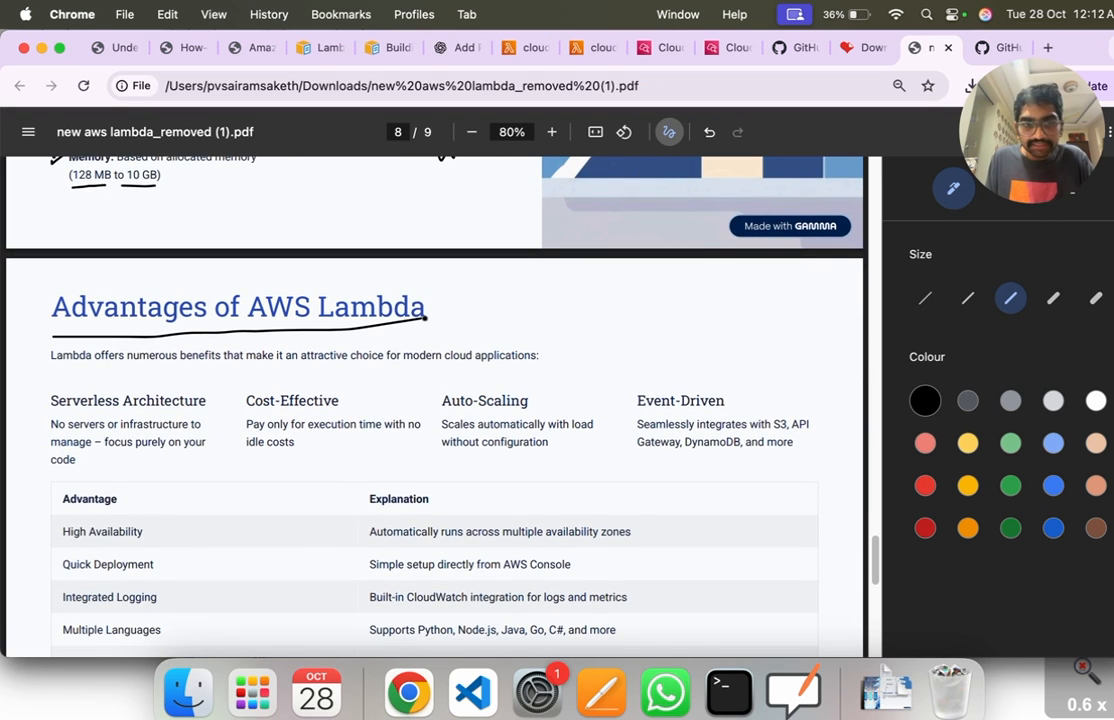
pyautogui.moveTo(24, 398); pyautogui.dragTo(88, 365)
pyautogui.moveTo(229, 396); pyautogui.dragTo(262, 374)
pyautogui.moveTo(434, 385); pyautogui.dragTo(490, 351)
pyautogui.moveTo(620, 386); pyautogui.dragTo(691, 346)
# Step: In the advantages table, tick High Availability, Quick Deployment and Integrated Logging, and underline "CloudWatch integration"
pyautogui.scroll(-6, 659, 451)
pyautogui.scroll(1, 542, 403)
pyautogui.moveTo(33, 279); pyautogui.dragTo(127, 242)
pyautogui.moveTo(42, 311); pyautogui.dragTo(97, 289)
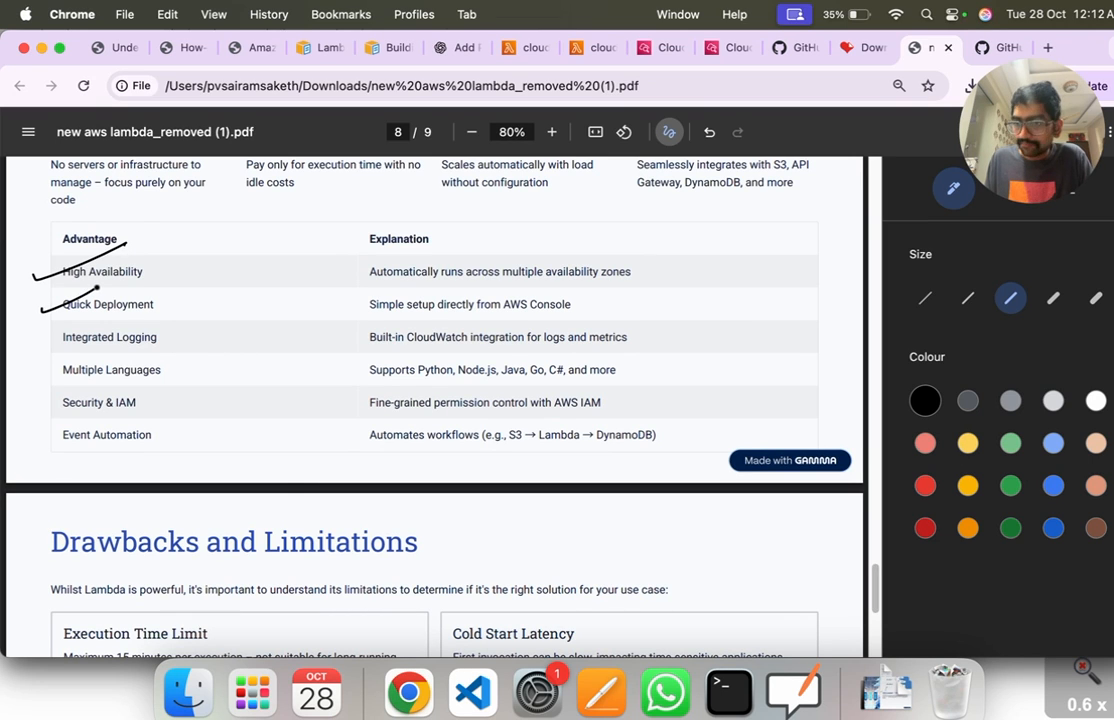
pyautogui.moveTo(40, 344); pyautogui.dragTo(102, 312)
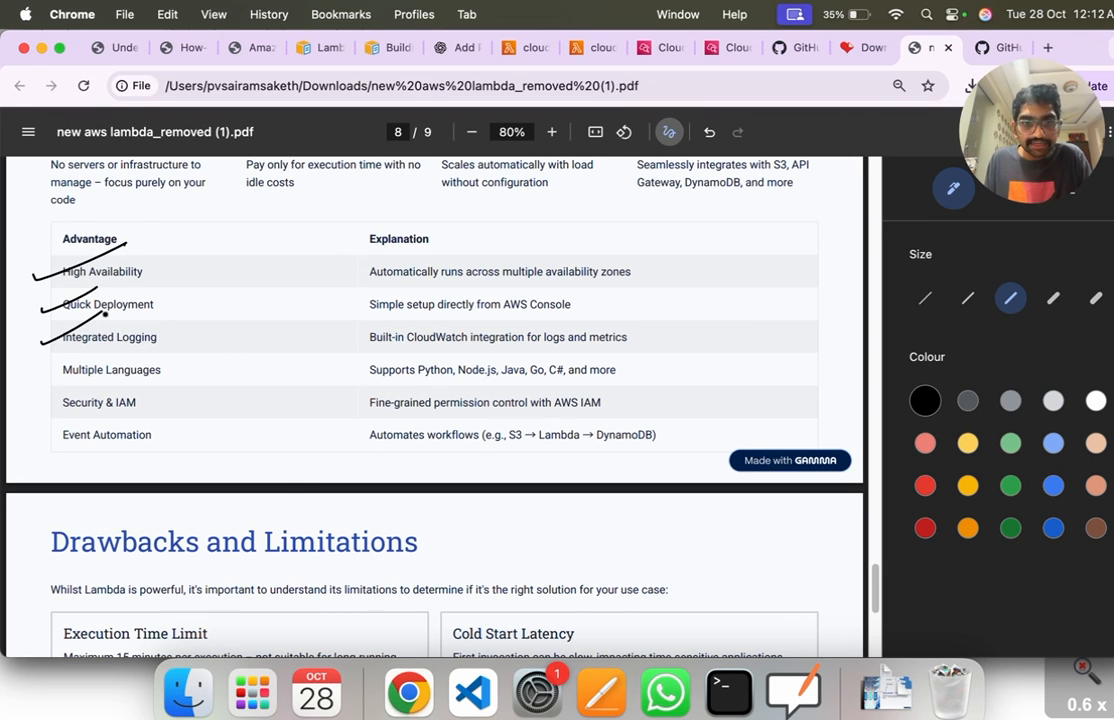
pyautogui.moveTo(407, 350); pyautogui.dragTo(518, 346)
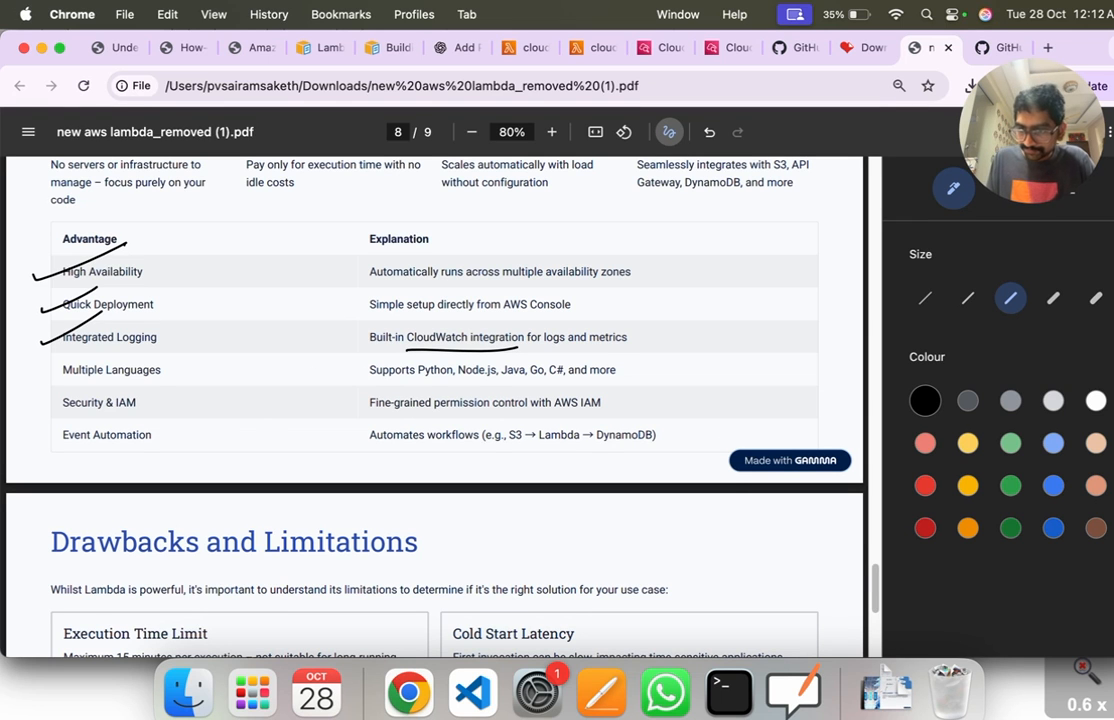
# Step: In the advantages table, tick Multiple Languages, Security & IAM and Event Automation, underlining the language list, "Security & IAM", "with AWS IAM" and the workflow example
pyautogui.moveTo(42, 372); pyautogui.dragTo(88, 346)
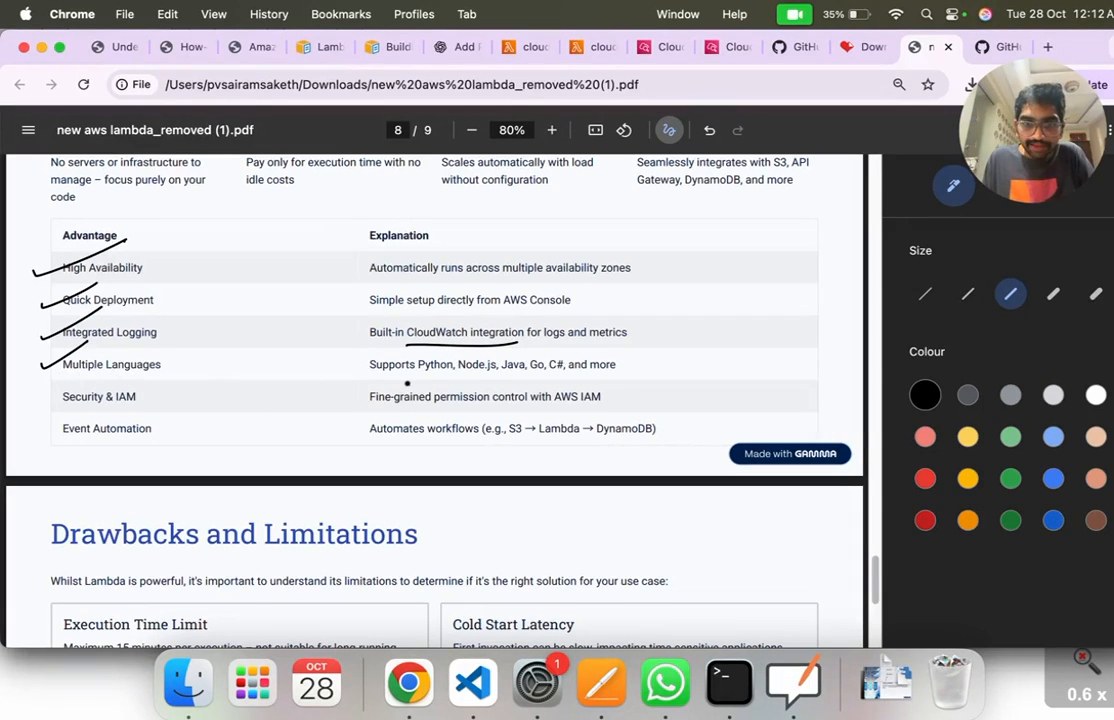
pyautogui.moveTo(412, 372); pyautogui.dragTo(572, 370)
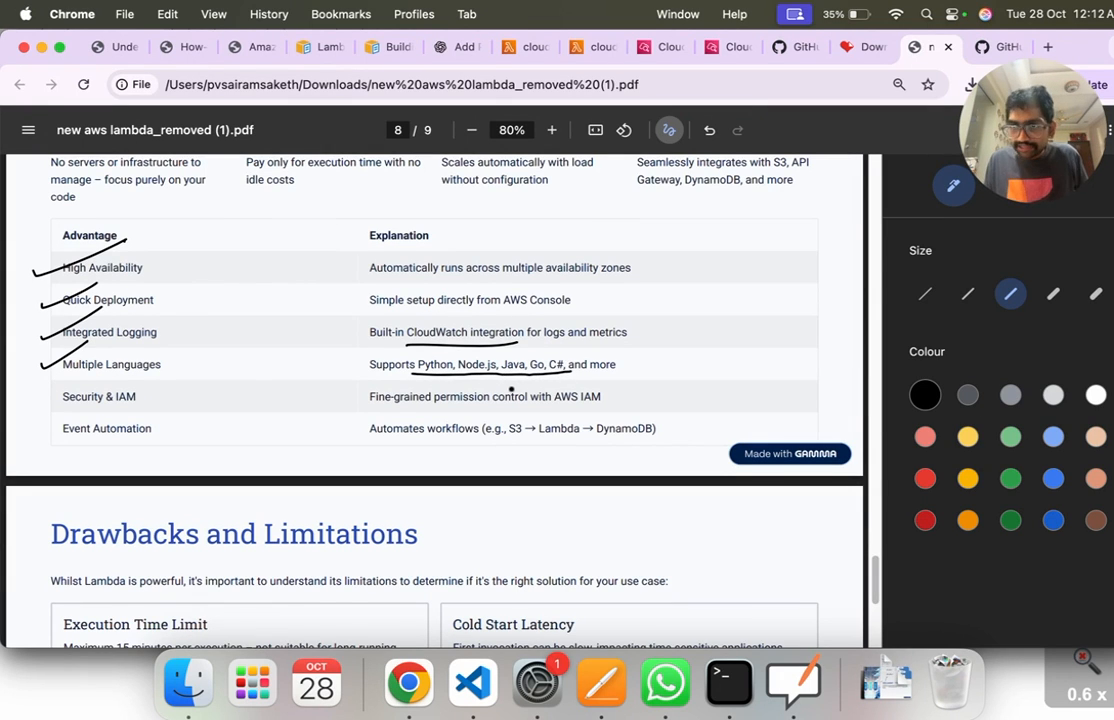
pyautogui.moveTo(36, 398); pyautogui.dragTo(98, 368)
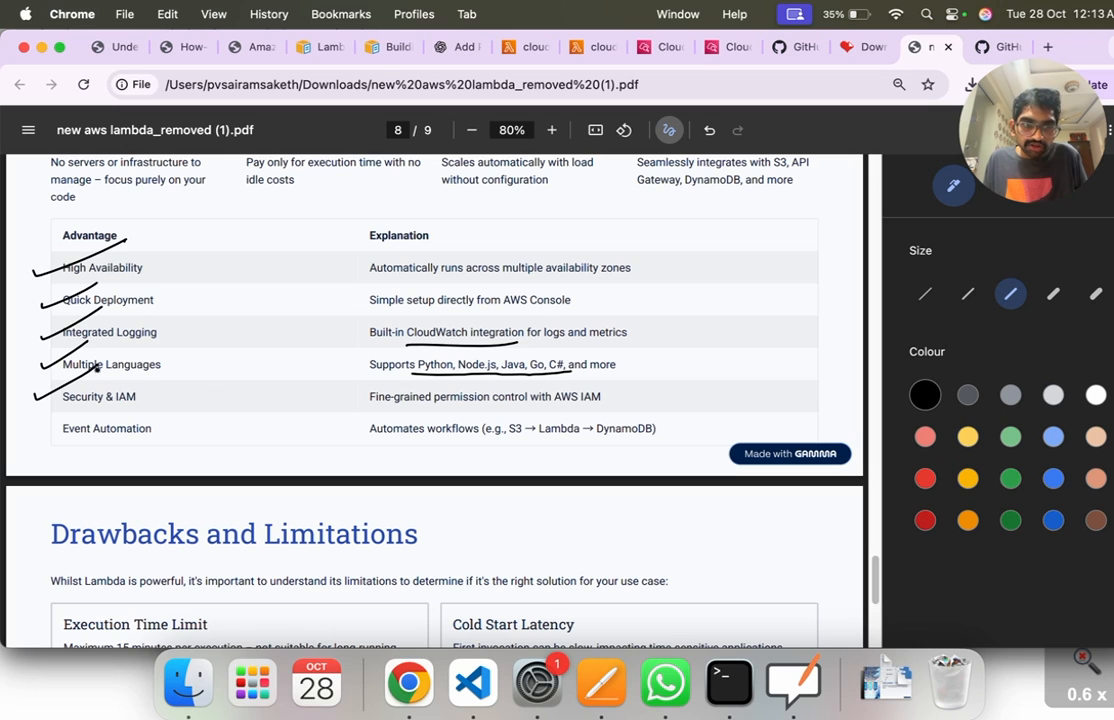
pyautogui.moveTo(63, 408); pyautogui.dragTo(123, 407)
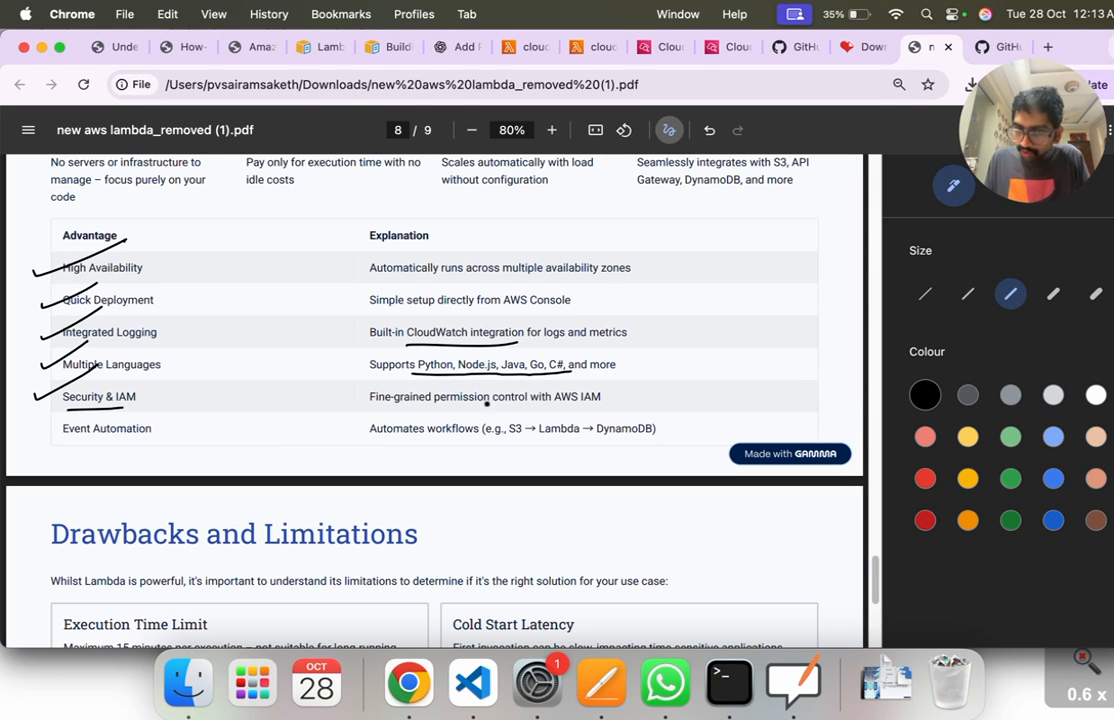
pyautogui.moveTo(530, 408); pyautogui.dragTo(629, 406)
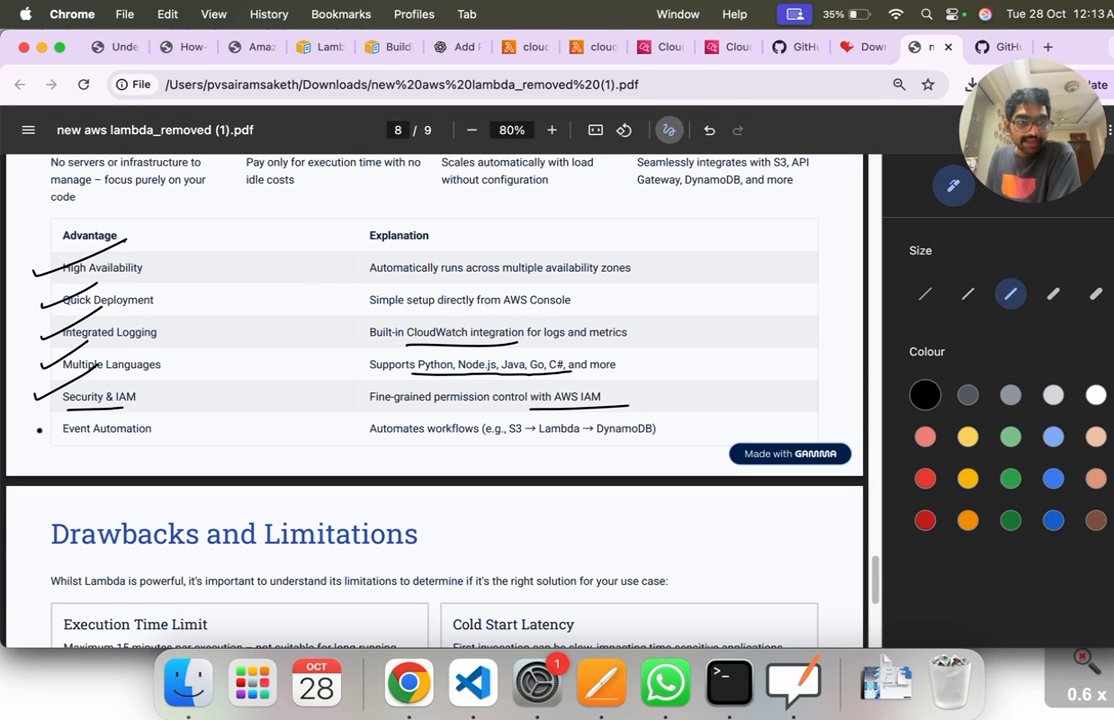
pyautogui.moveTo(27, 431); pyautogui.dragTo(67, 405)
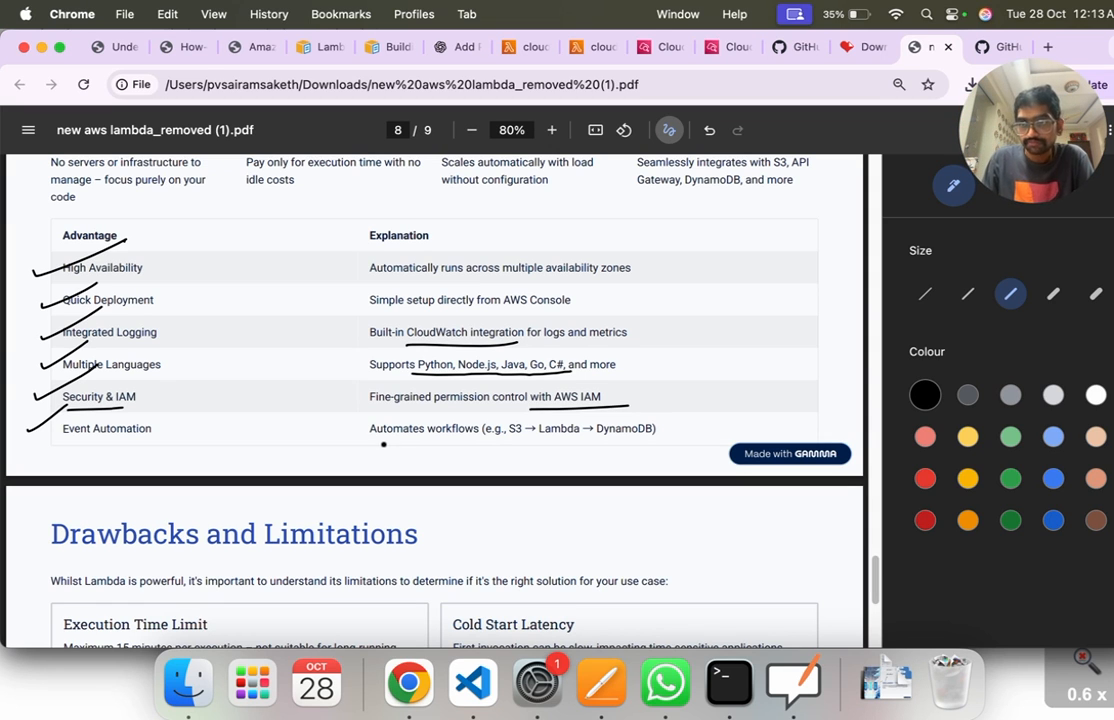
pyautogui.moveTo(372, 447); pyautogui.dragTo(665, 440)
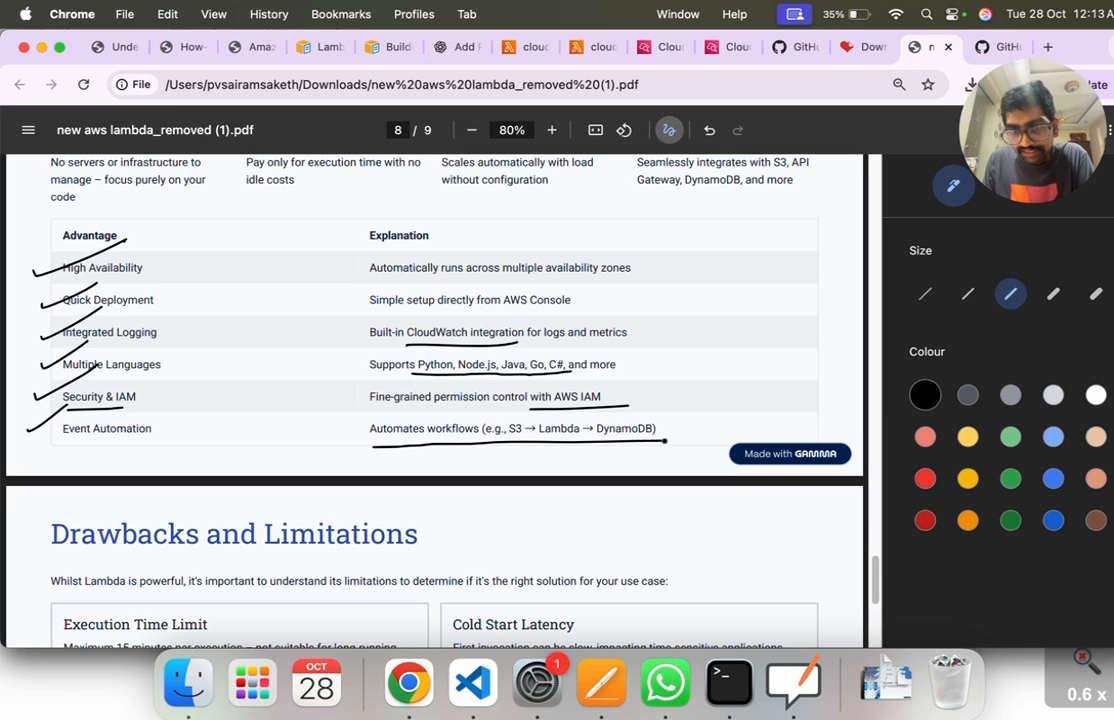
# Step: On the Drawbacks and Limitations slide, tick the heading, Execution Time Limit and Cold Start Latency, underlining "15 minutes per execution" and "Cold Start Latency"
pyautogui.scroll(-5, 380, 415)
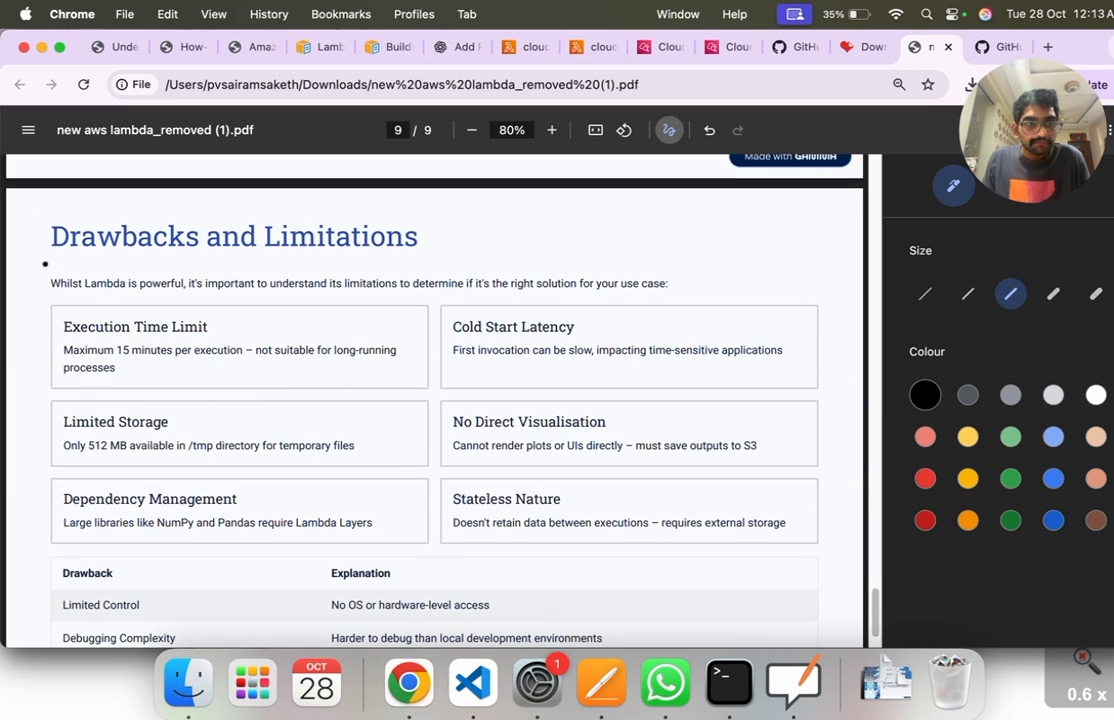
pyautogui.moveTo(10, 240); pyautogui.dragTo(70, 213)
pyautogui.moveTo(14, 323); pyautogui.dragTo(76, 296)
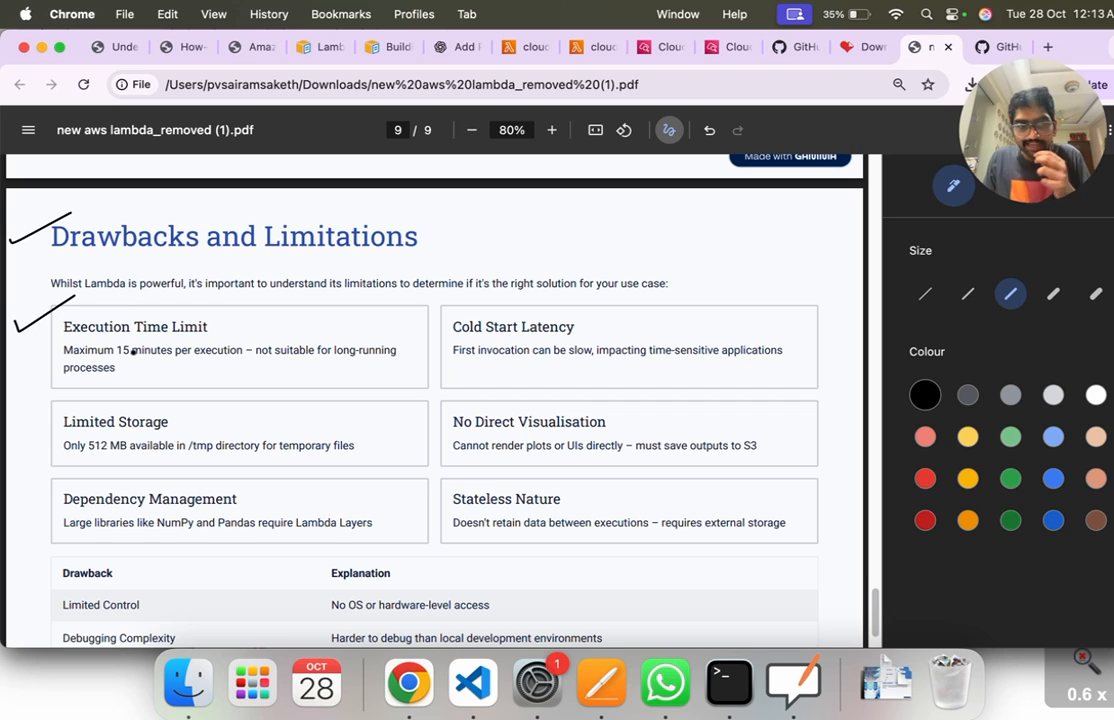
pyautogui.moveTo(121, 358); pyautogui.dragTo(218, 358)
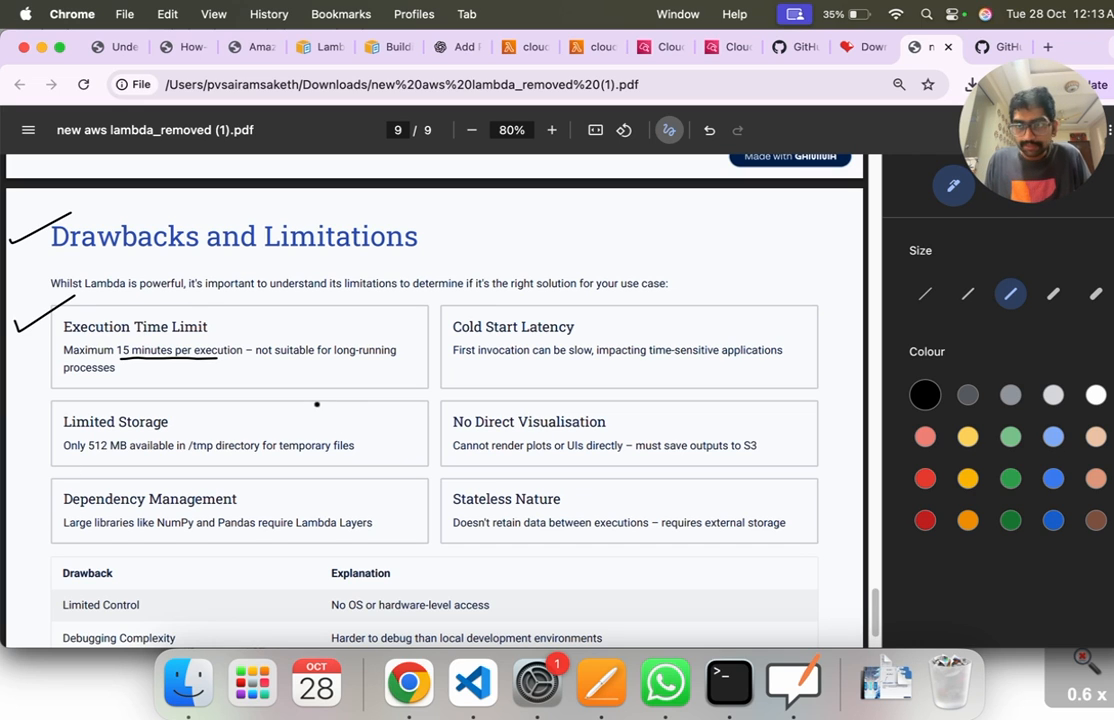
pyautogui.moveTo(426, 322); pyautogui.dragTo(468, 303)
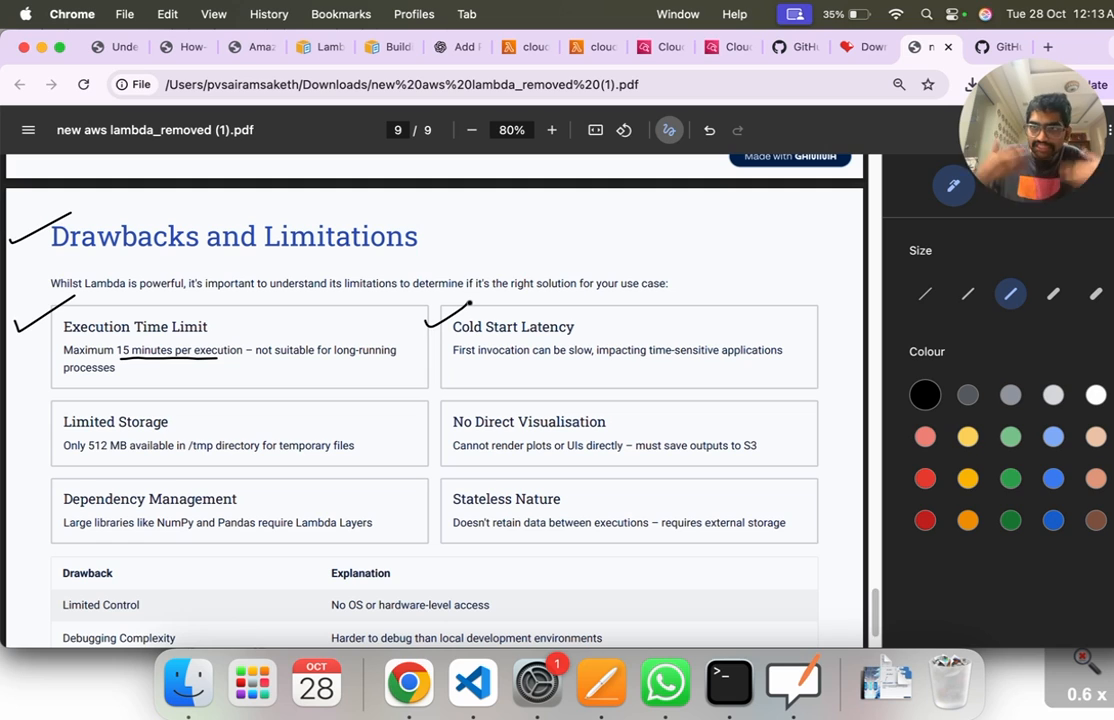
pyautogui.moveTo(455, 337); pyautogui.dragTo(585, 336)
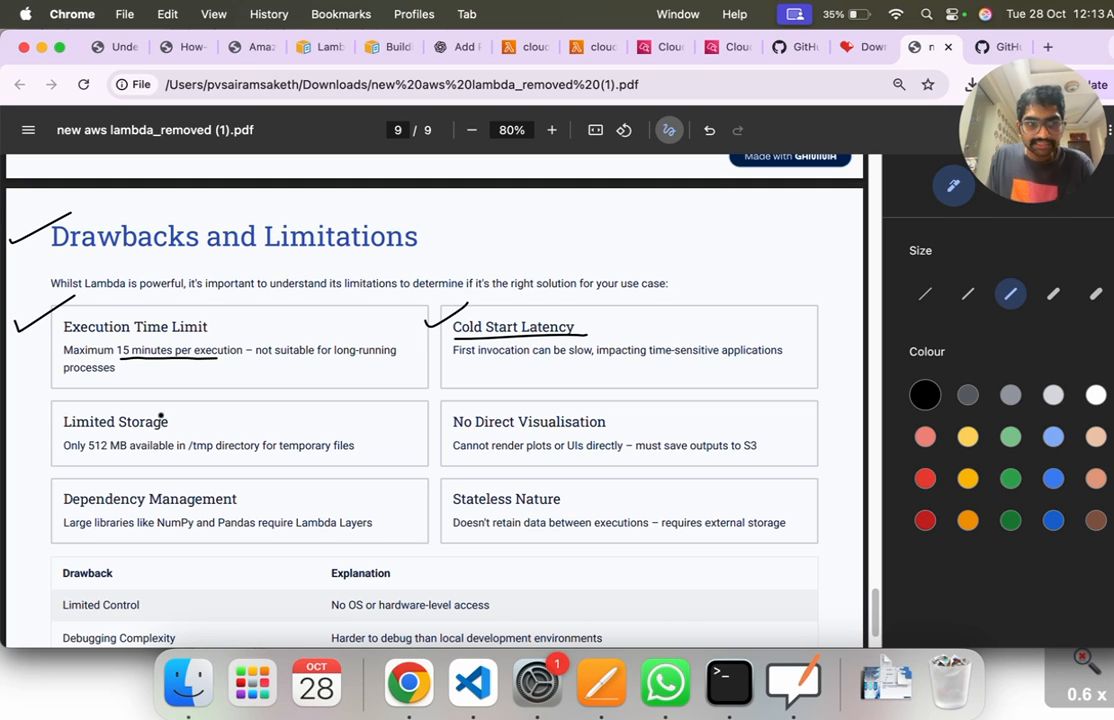
# Step: Underline and tick the Limited Storage heading, and underline "512 MB available" and "temporary files" in its description
pyautogui.moveTo(63, 435); pyautogui.dragTo(163, 435)
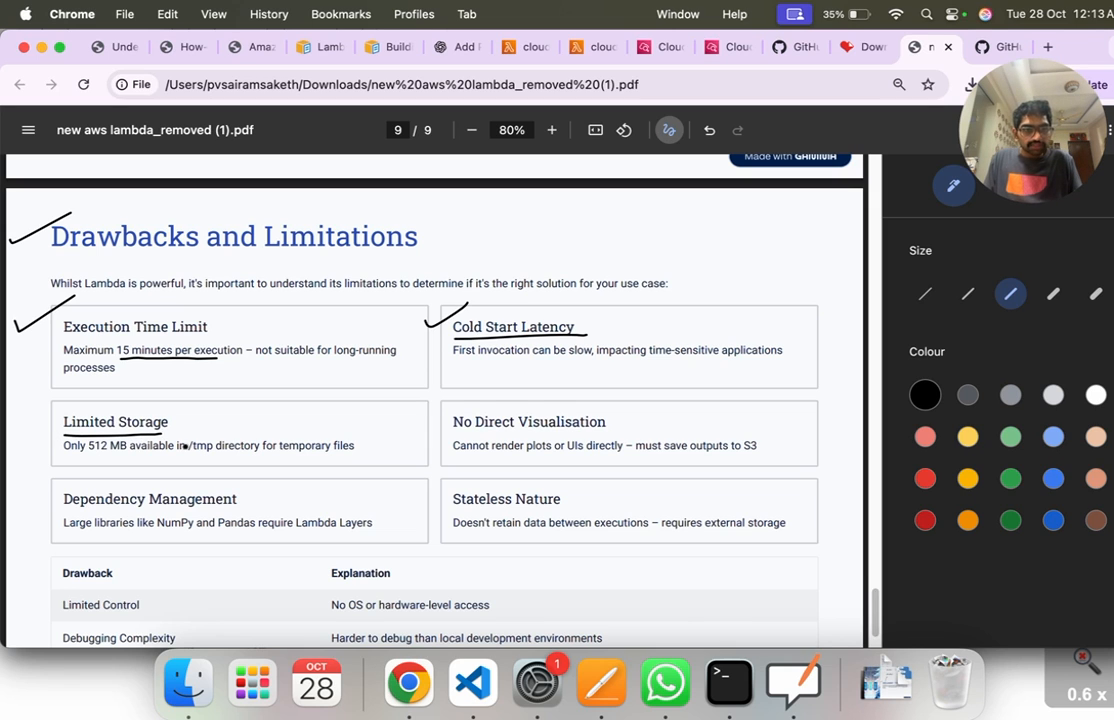
pyautogui.moveTo(292, 455); pyautogui.dragTo(424, 461)
pyautogui.moveTo(85, 456); pyautogui.dragTo(161, 459)
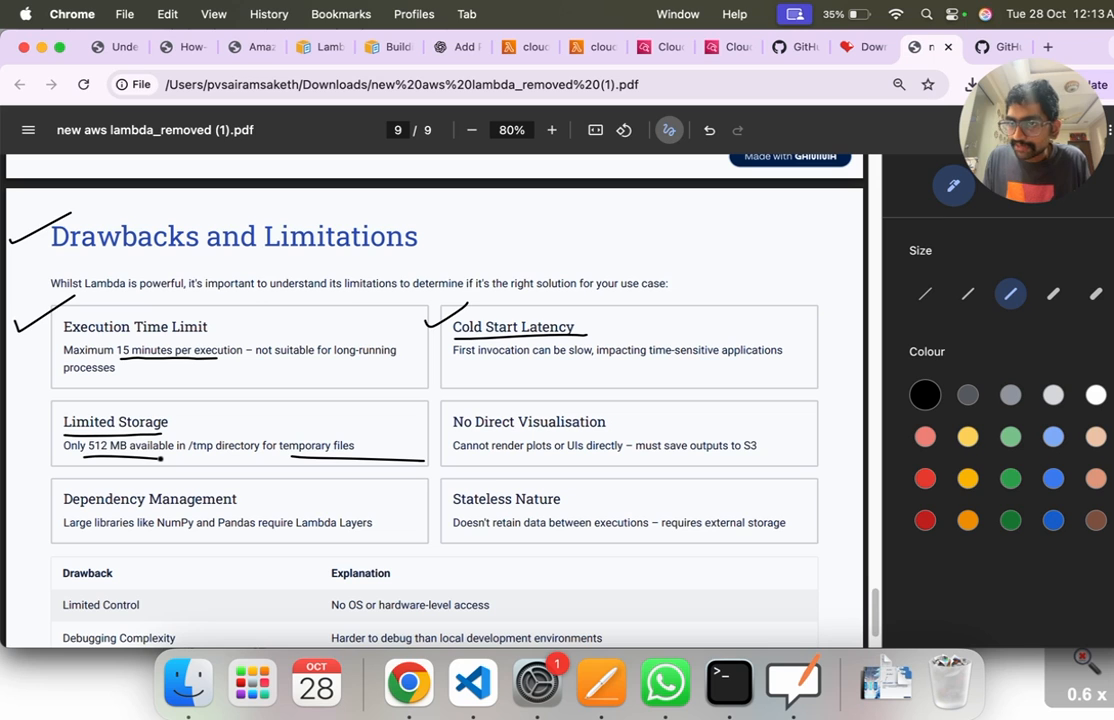
pyautogui.moveTo(3, 358)
pyautogui.mouseDown()
pyautogui.moveTo(79, 387)
pyautogui.moveTo(178, 388)
pyautogui.mouseUp()
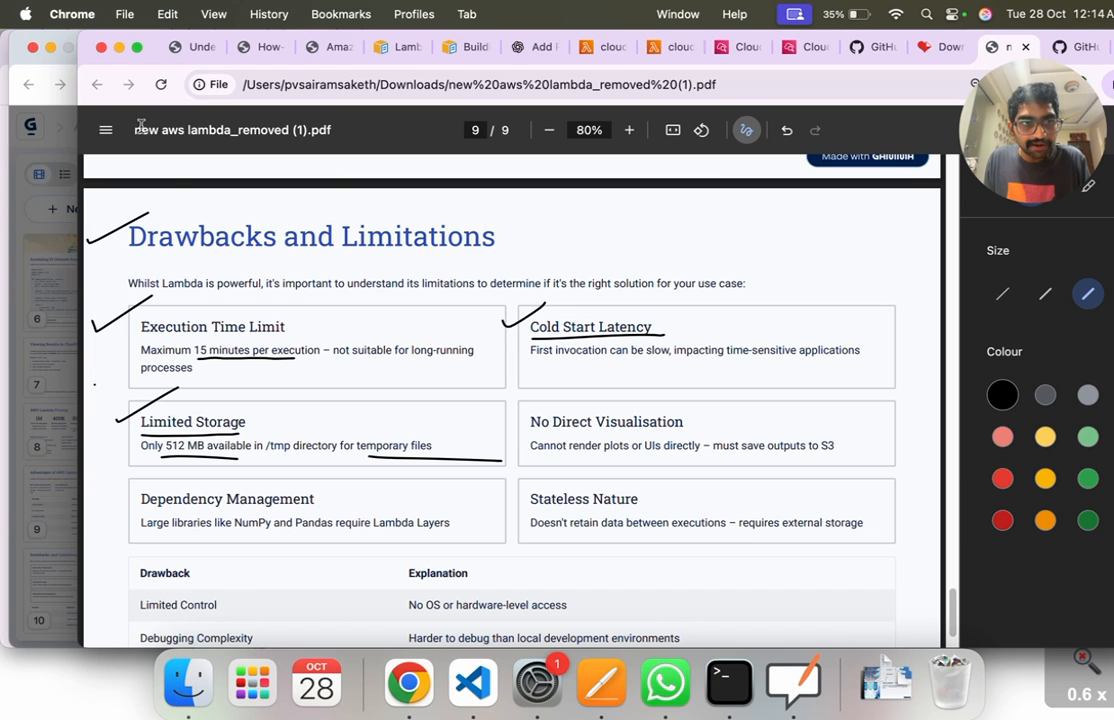
# Step: Tick Dependency Management, No Direct Visualisation and Stateless Nature, and underline the description of Stateless Nature
pyautogui.click(744, 135)
pyautogui.moveTo(78, 334); pyautogui.dragTo(1, 342)
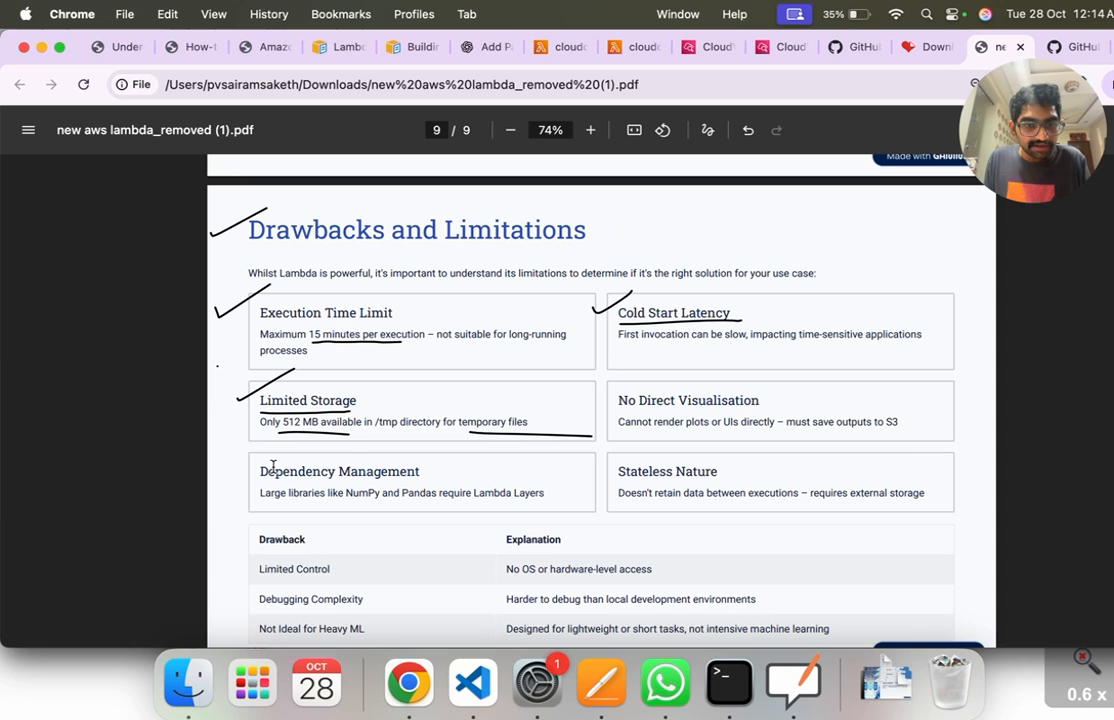
pyautogui.click(707, 130)
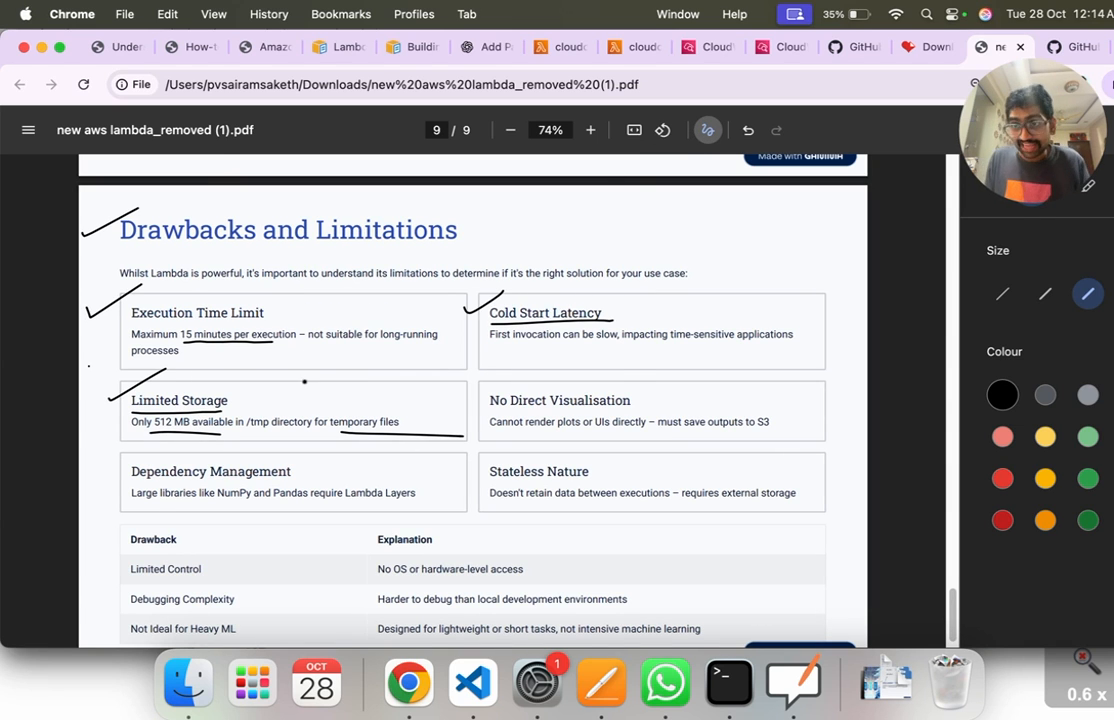
pyautogui.moveTo(94, 472); pyautogui.dragTo(143, 455)
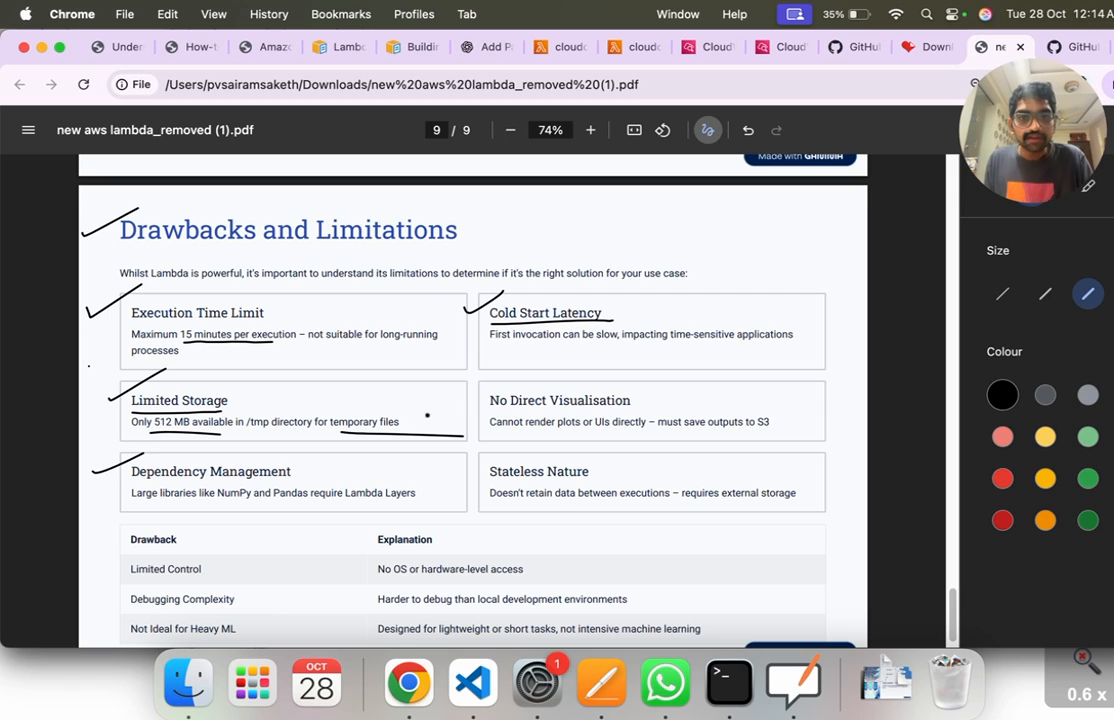
pyautogui.moveTo(474, 404); pyautogui.dragTo(511, 376)
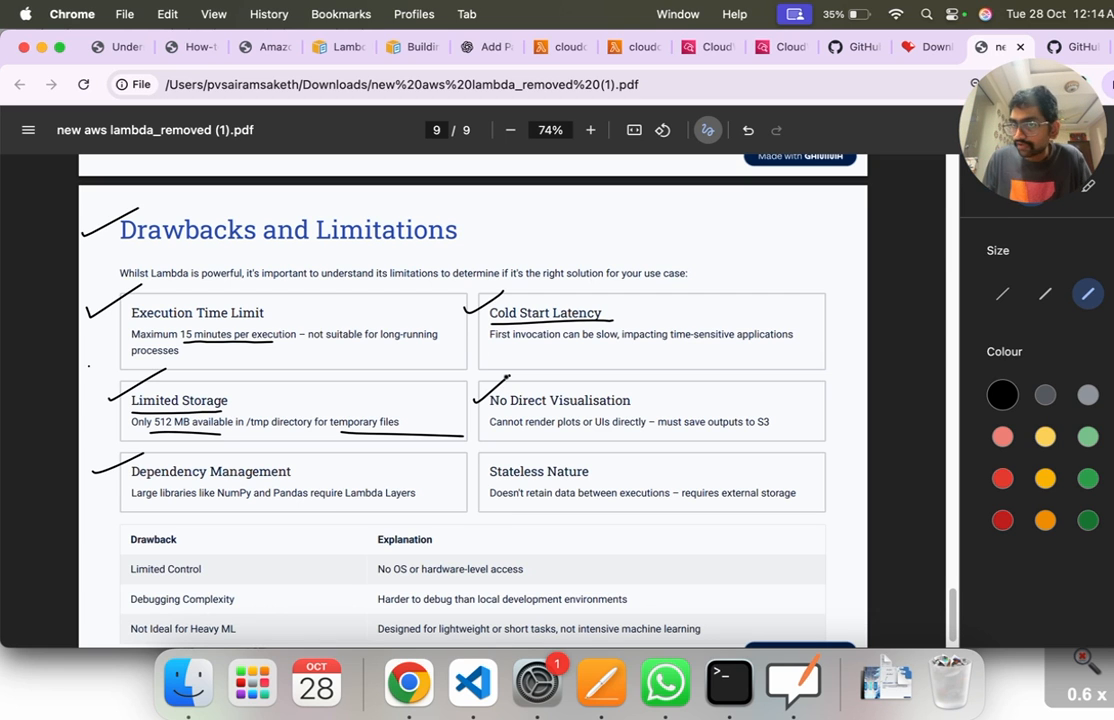
pyautogui.moveTo(471, 457); pyautogui.dragTo(523, 430)
pyautogui.moveTo(505, 507); pyautogui.dragTo(793, 500)
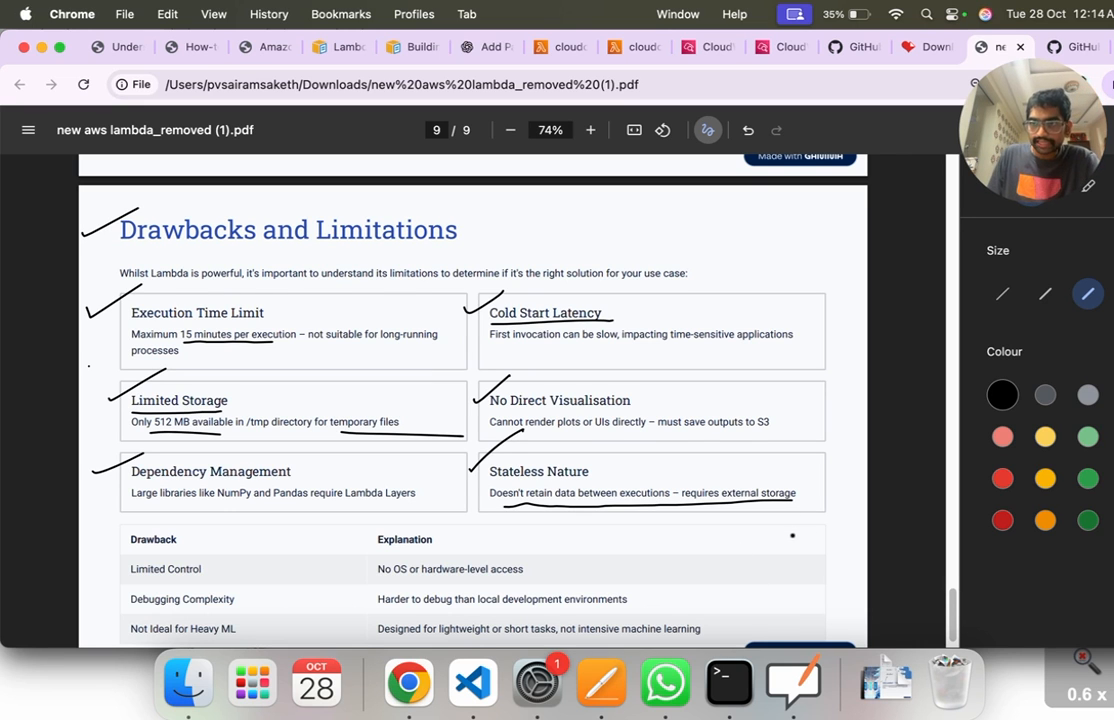
# Step: Look over the drawbacks table and return to the "AWS Lambda – Complete Guide" title slide
pyautogui.scroll(-1, 792, 535)
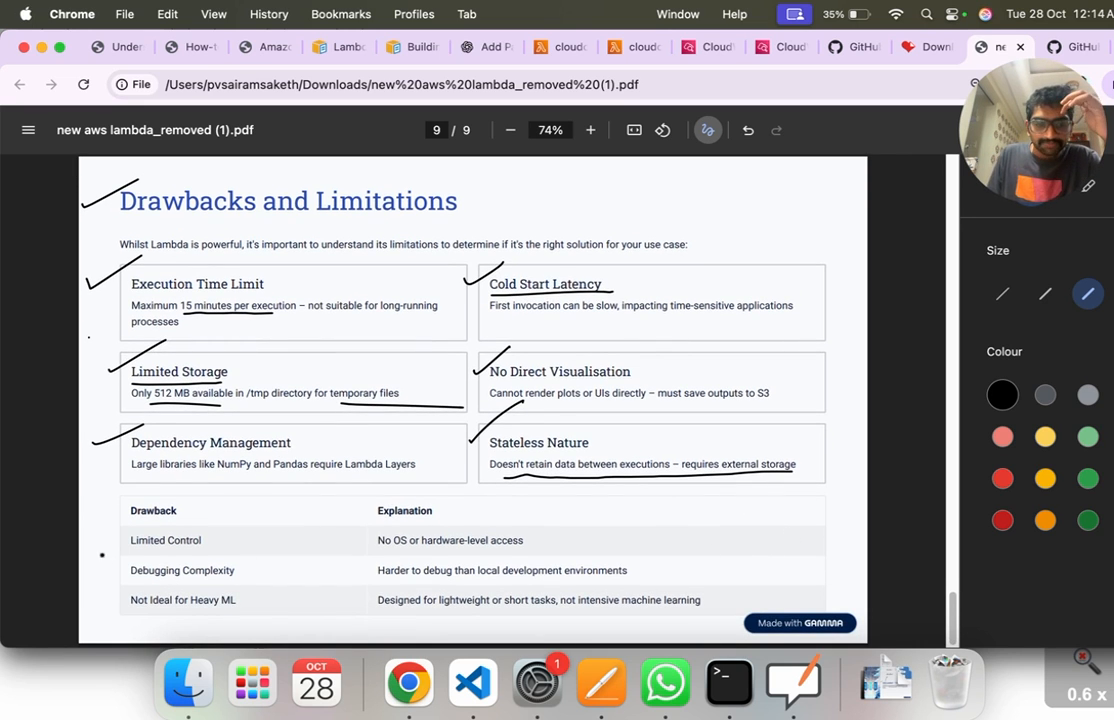
pyautogui.scroll(15, 503, 530)
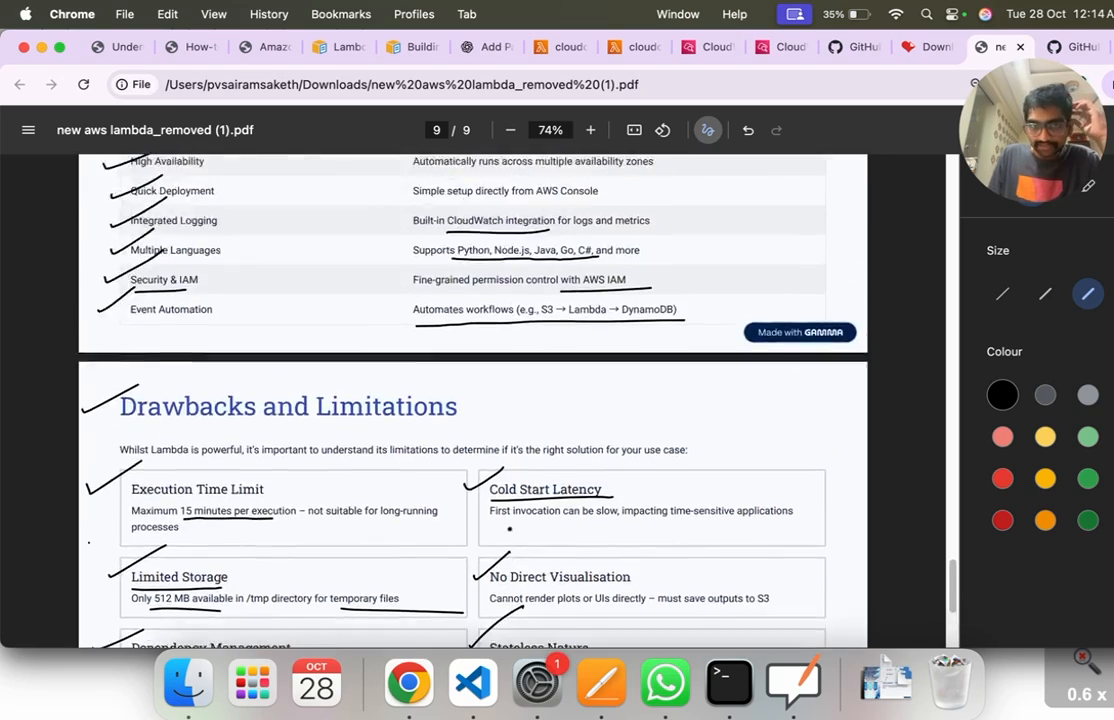
pyautogui.scroll(10, 510, 524)
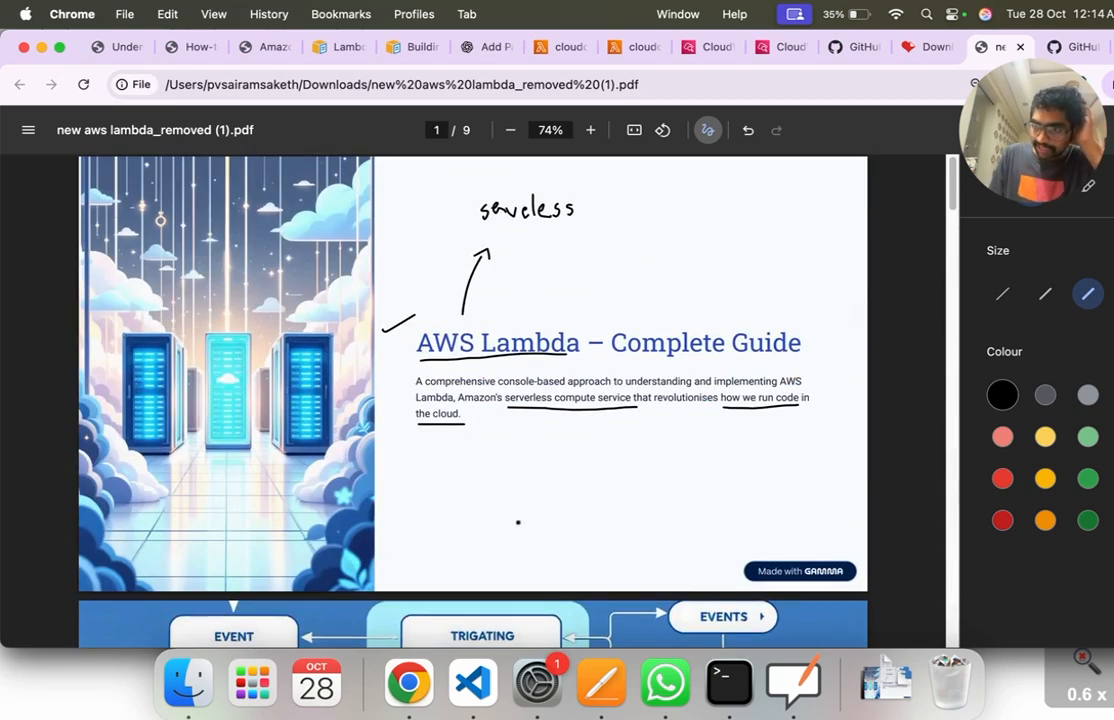